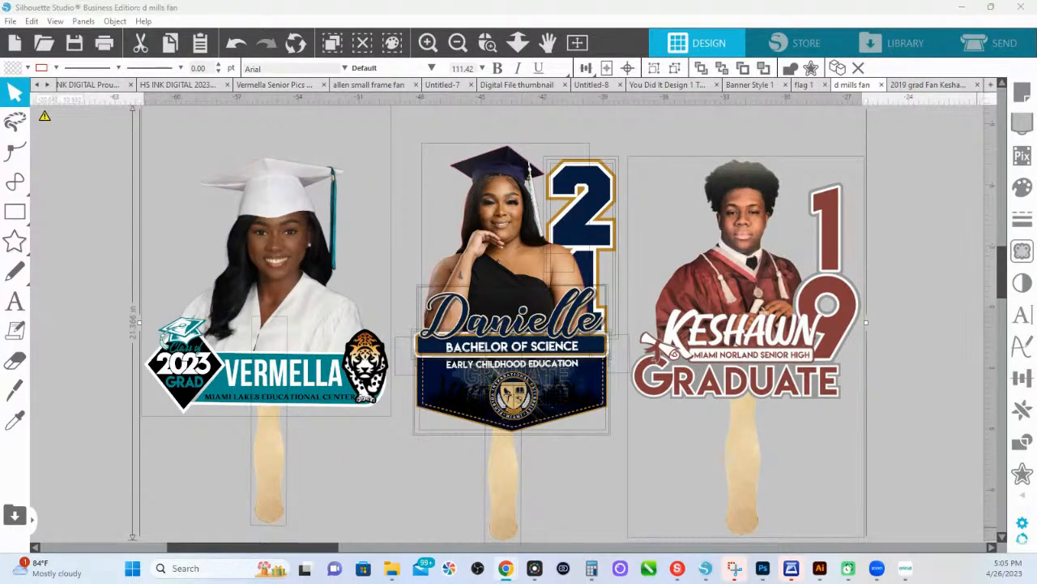
Switch to Chrome and open the home page of the HS INK store.
left_click(505, 567)
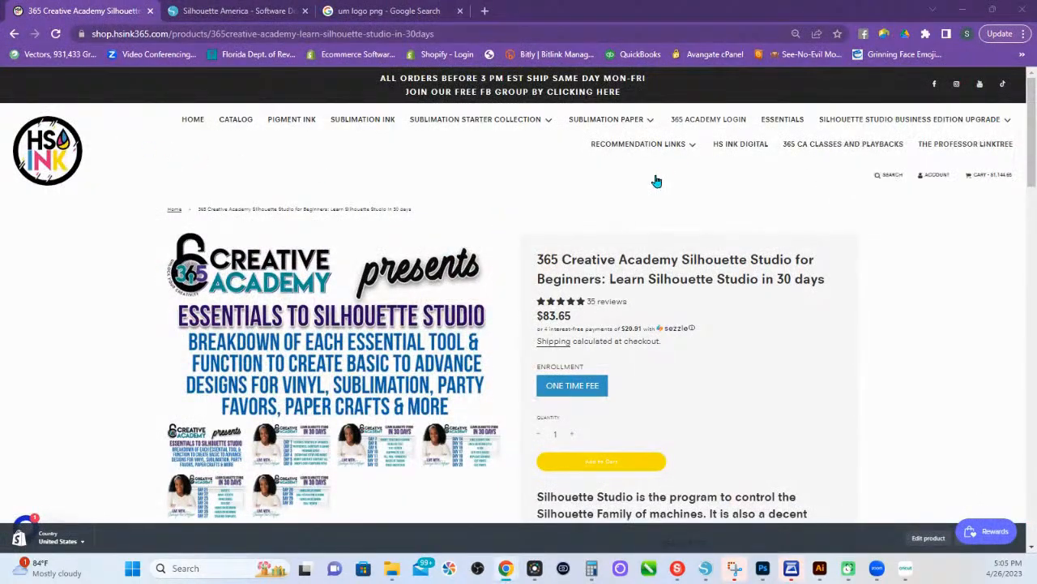
left_click(74, 151)
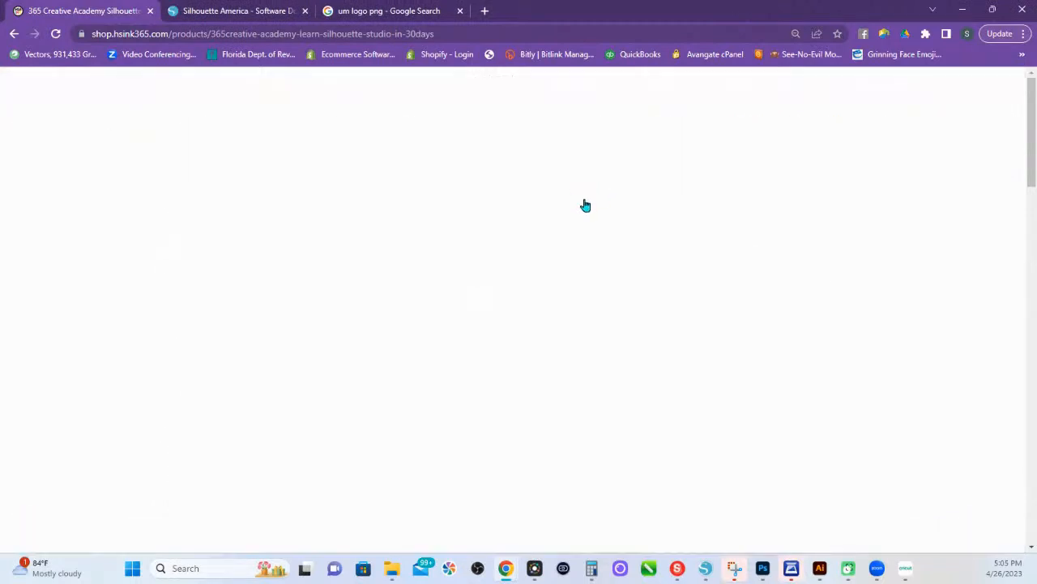
scroll(536, 348, "down", 10)
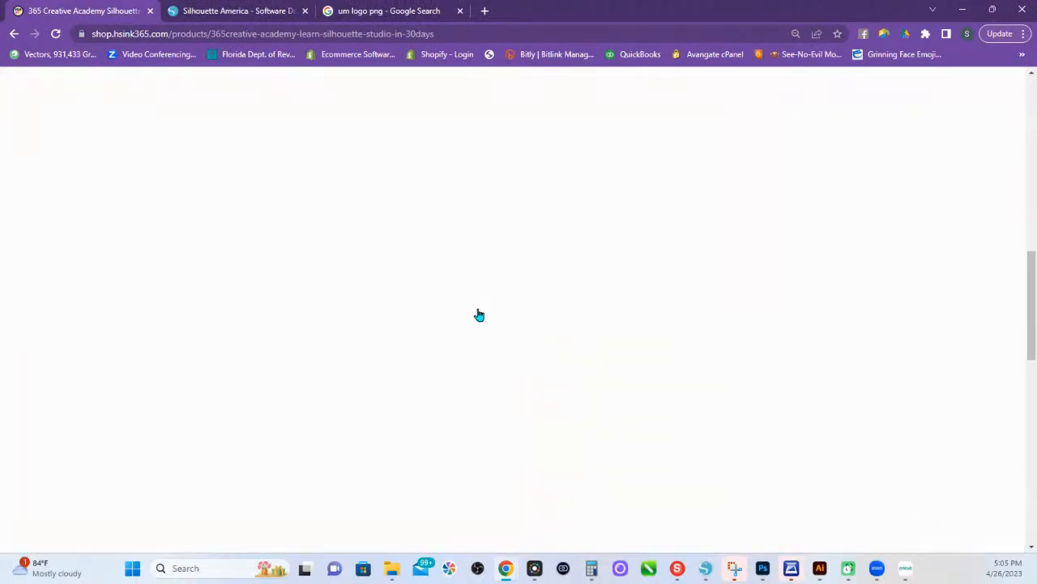
scroll(479, 314, "down", 8)
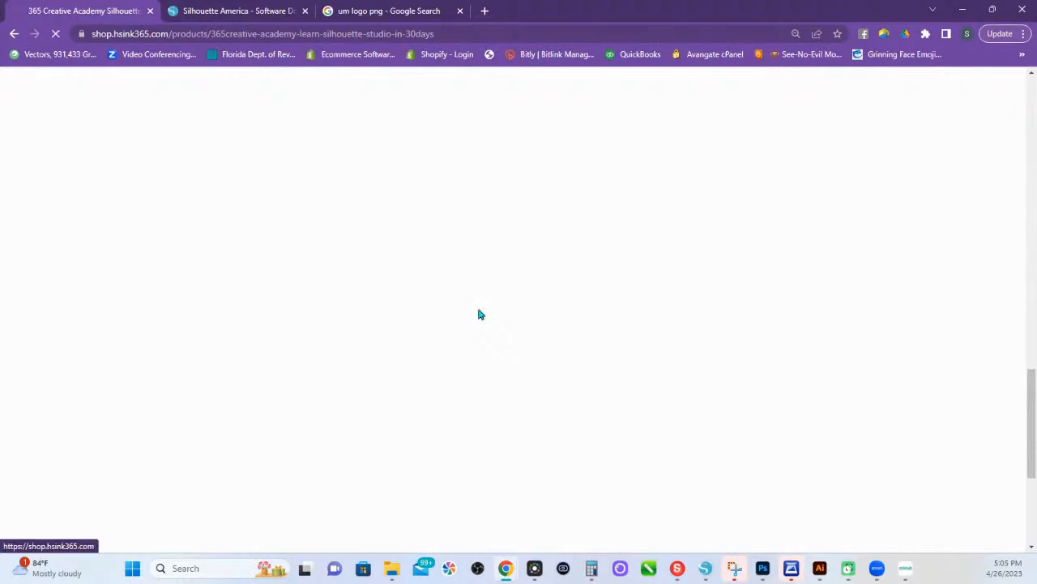
scroll(479, 311, "up", 4)
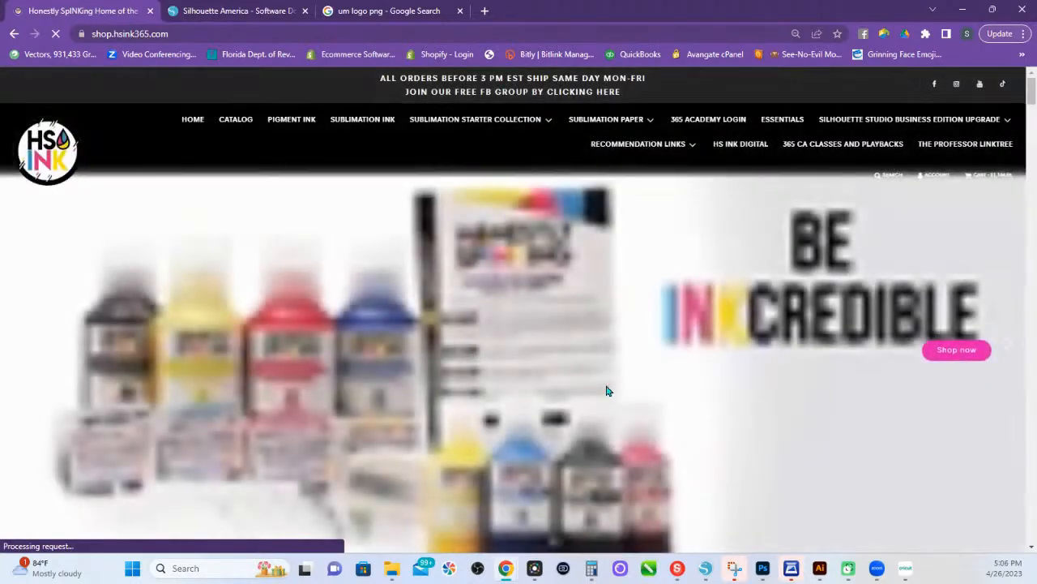
Find the ready-to-customize templates section on the store's home page and open the HS INK Digital Graduation Templates collection.
scroll(613, 312, "down", 10)
scroll(616, 315, "down", 6)
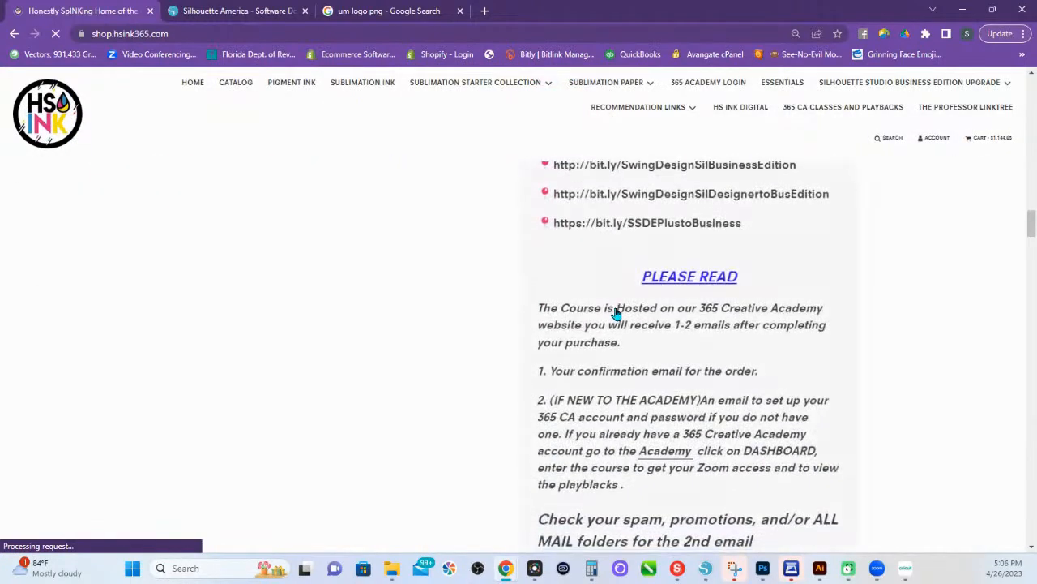
scroll(616, 315, "down", 5)
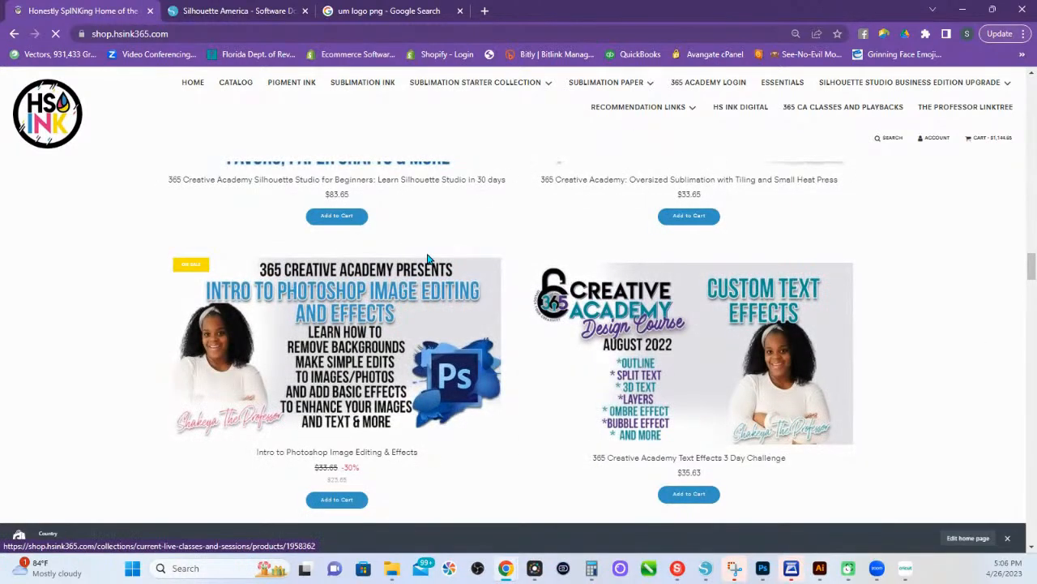
scroll(486, 267, "up", 9)
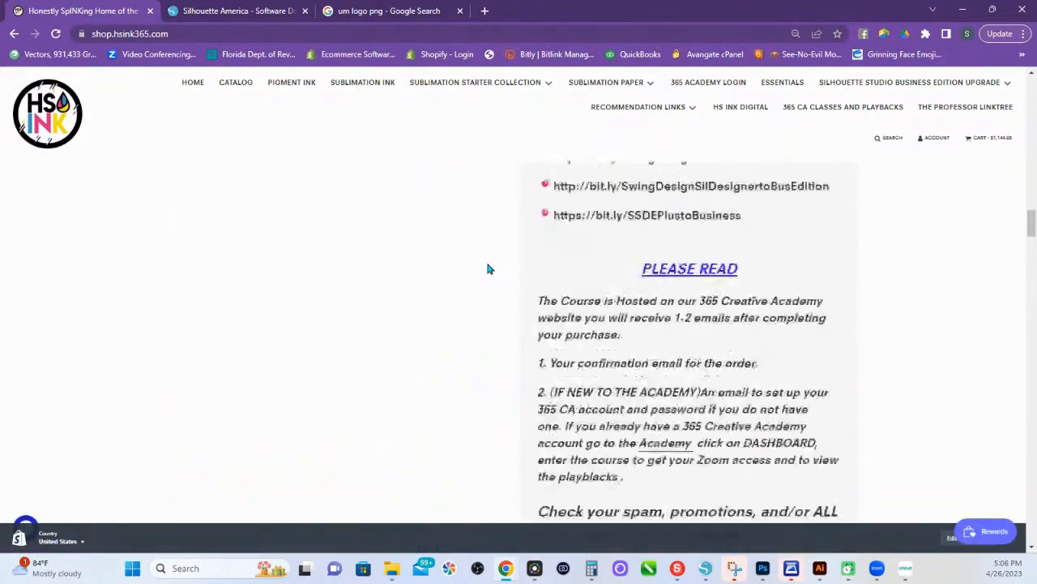
scroll(487, 266, "up", 15)
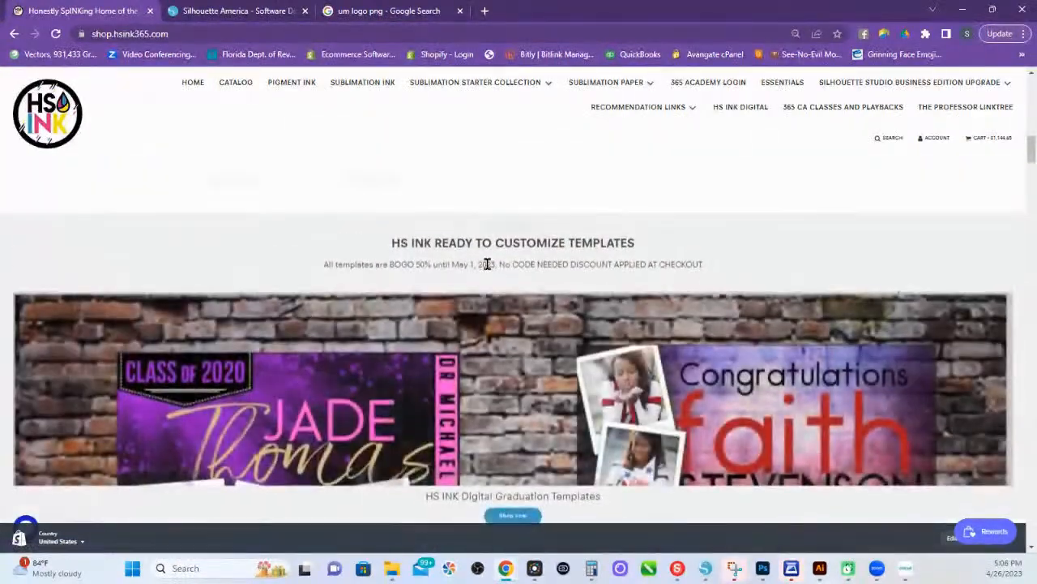
scroll(487, 265, "down", 2)
left_click(515, 386)
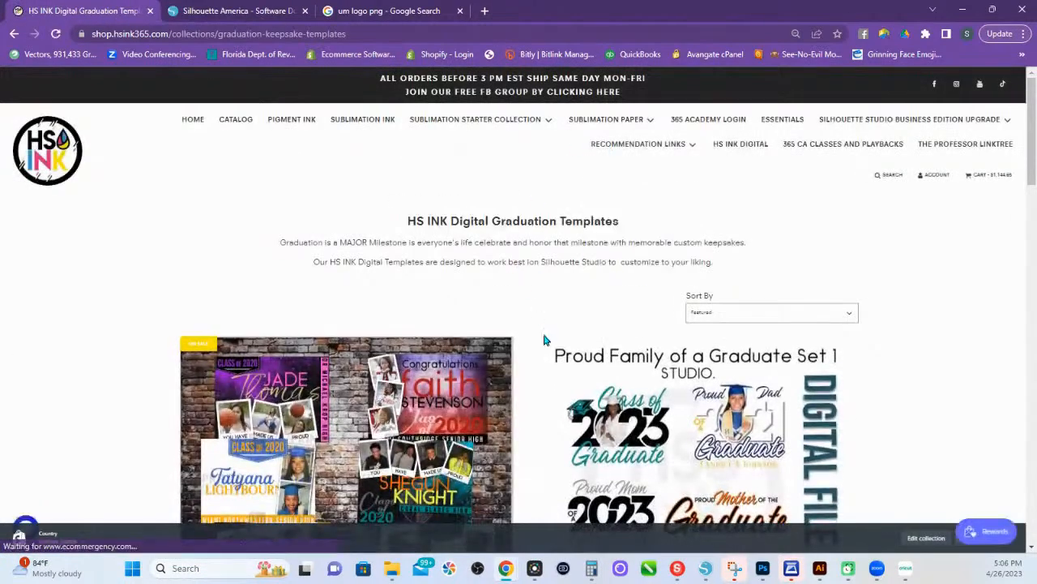
Look through the graduation templates, examining the Diamond Banner Grad Template and the Proud Family of a Graduate Set 1 listings.
scroll(544, 340, "down", 2)
scroll(551, 343, "down", 4)
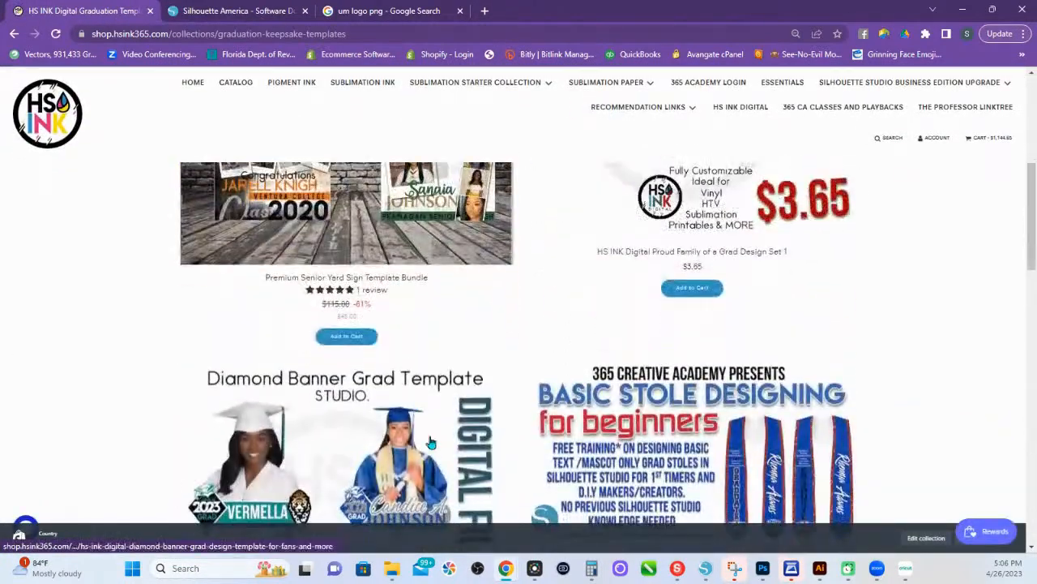
scroll(340, 486, "down", 1)
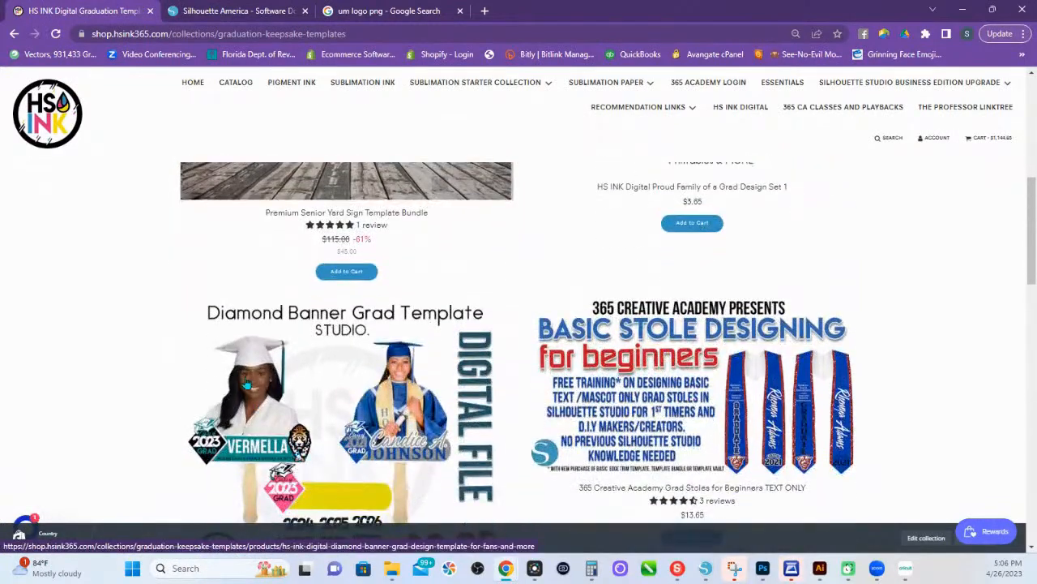
scroll(246, 385, "down", 2)
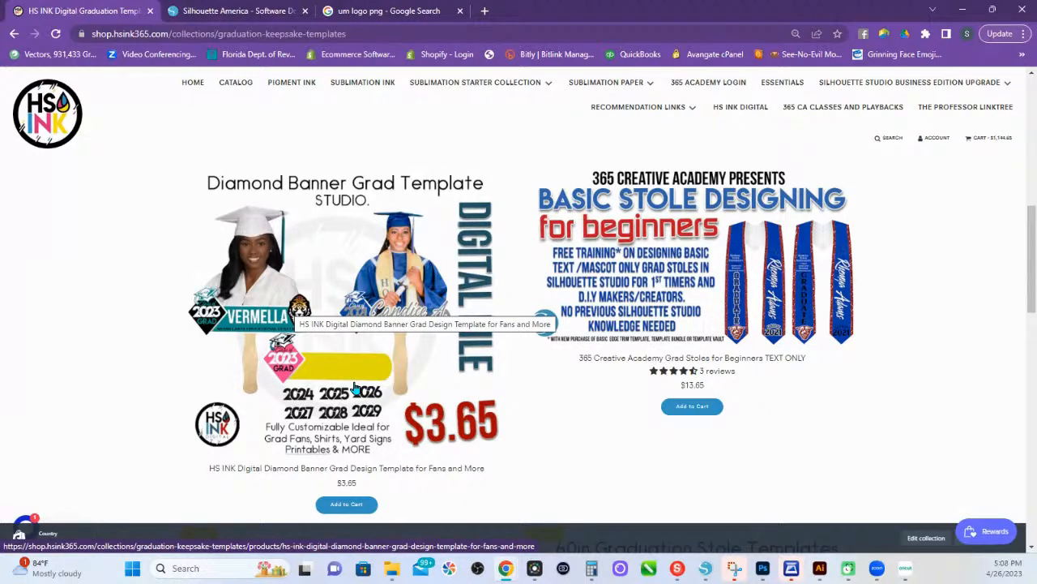
scroll(406, 324, "up", 3)
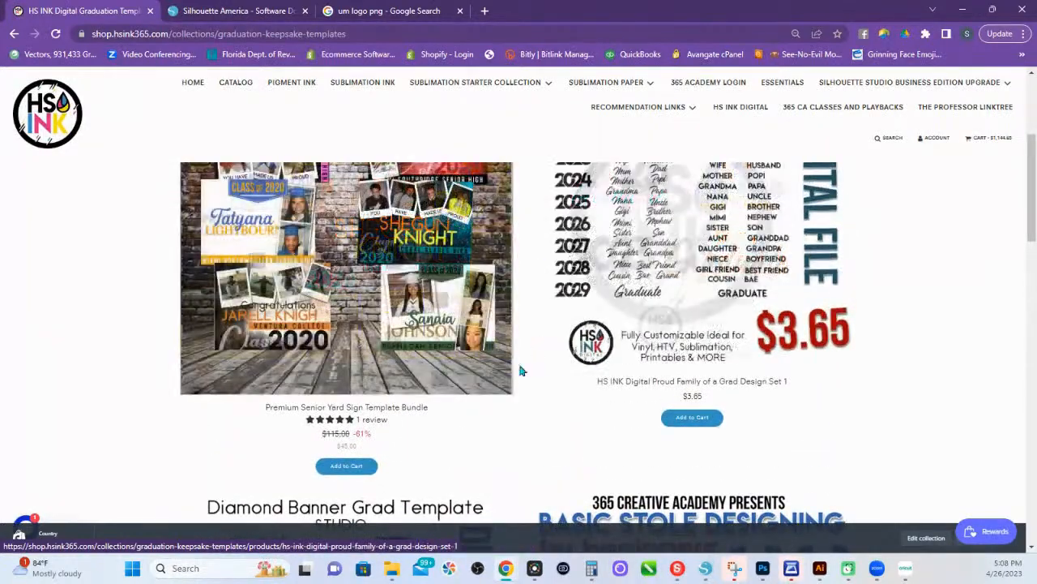
scroll(658, 324, "up", 2)
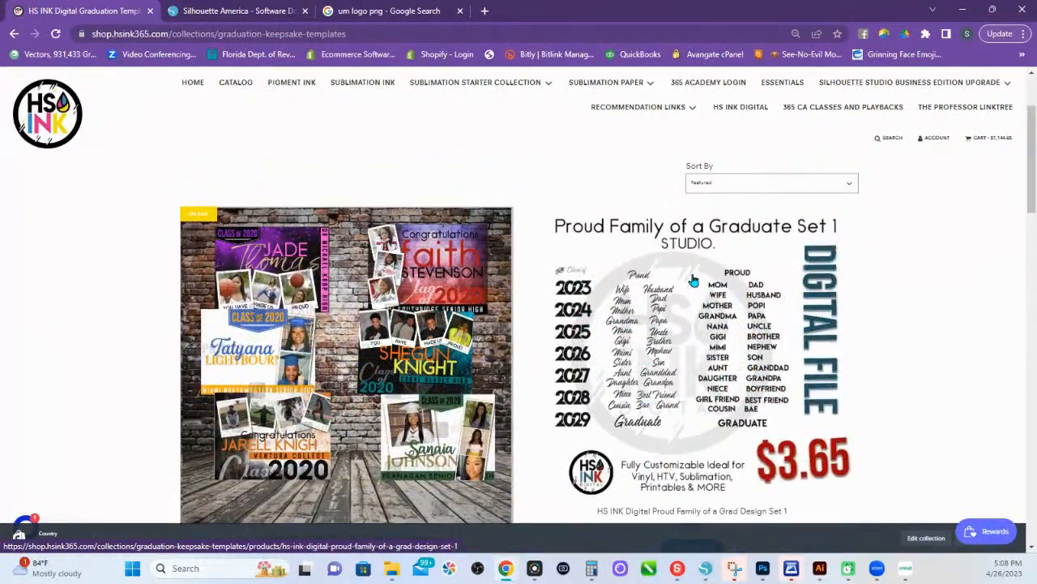
Open the HS INK Digital Proud Family of a Grad Design Set 1 product and view both of its preview images.
left_click(669, 364)
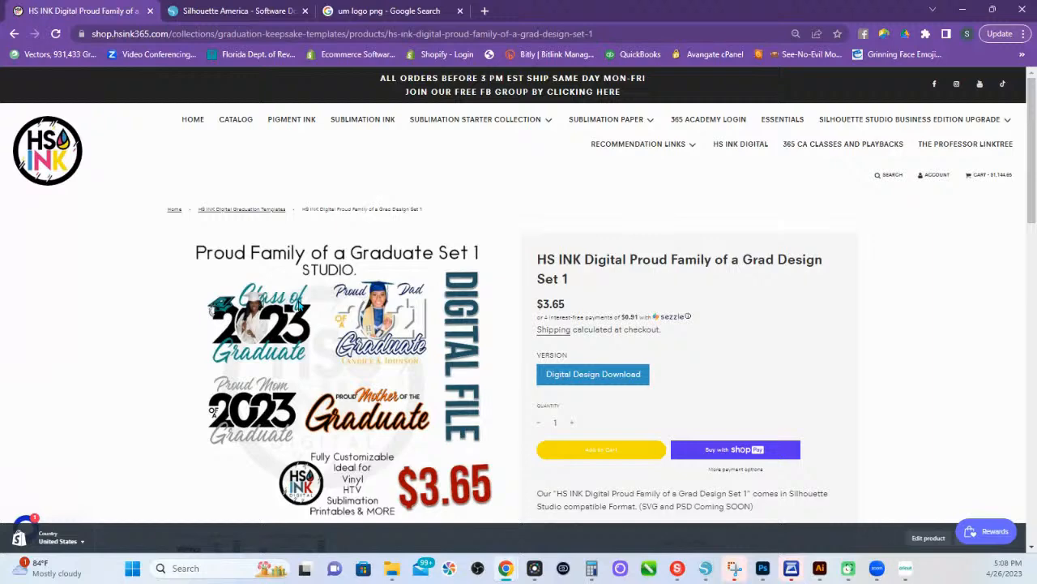
scroll(409, 364, "down", 2)
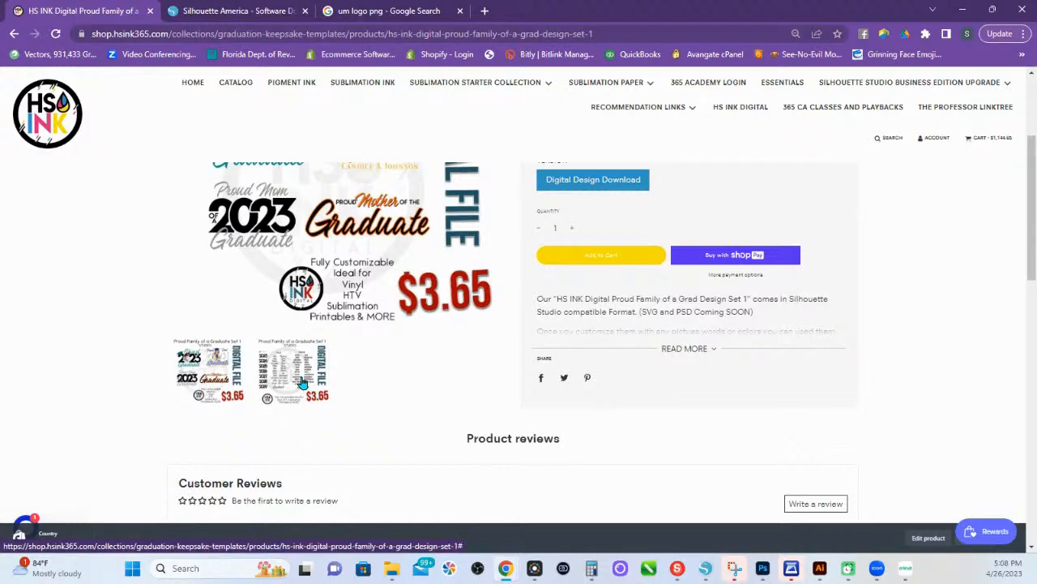
left_click(301, 383)
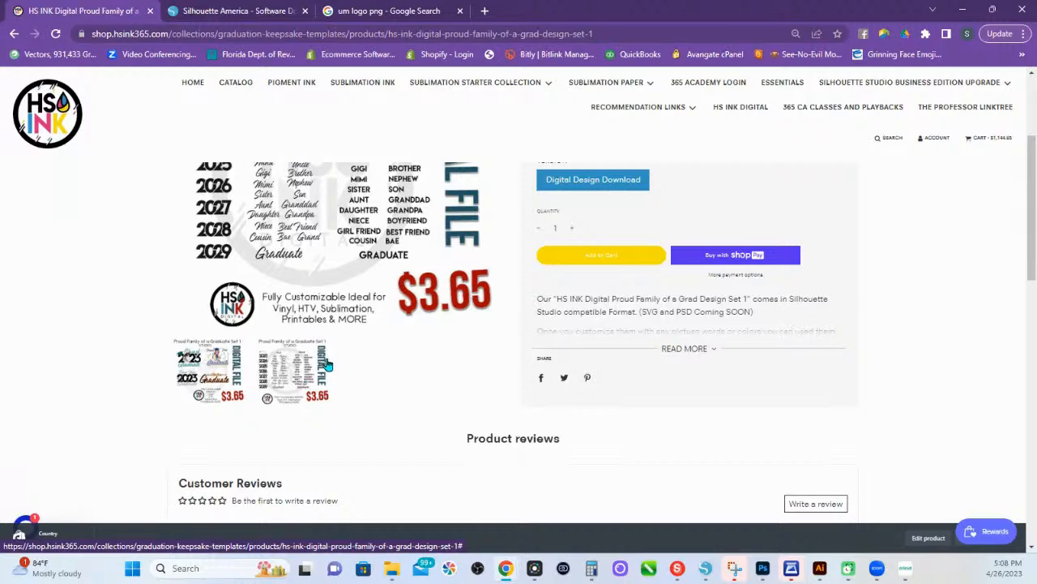
scroll(328, 364, "up", 2)
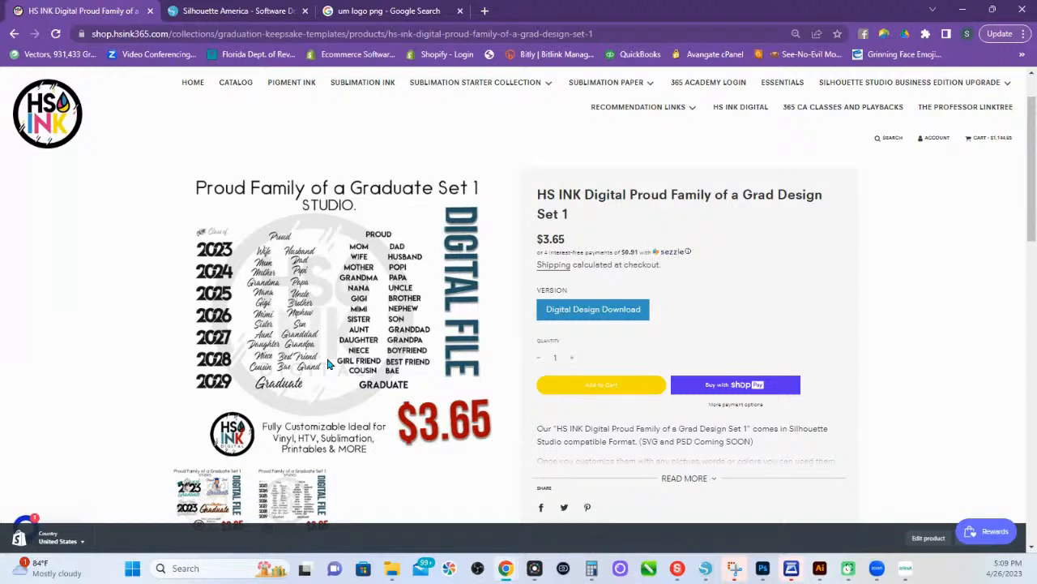
left_click(194, 490)
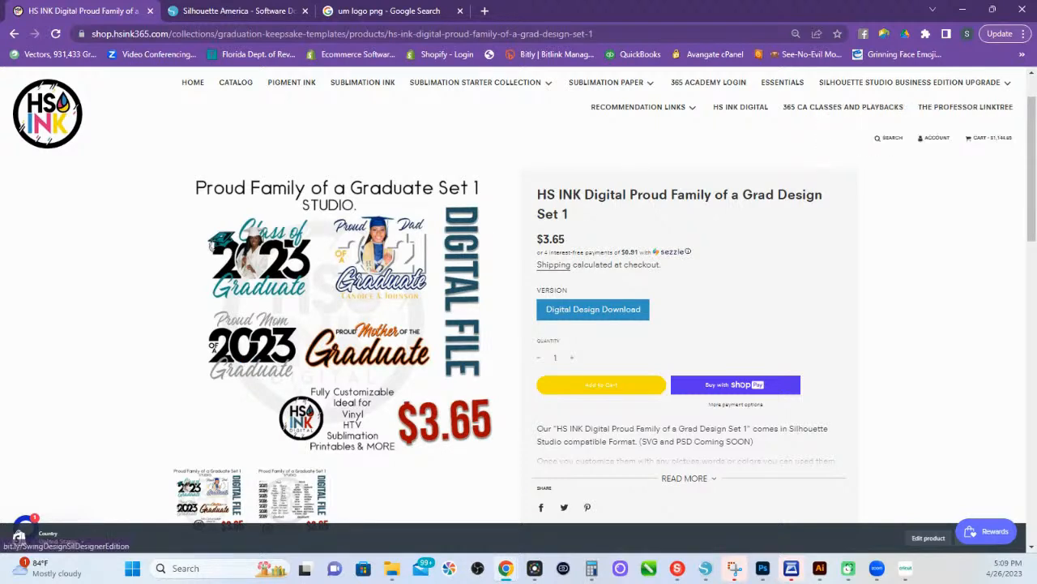
scroll(518, 324, "down", 1)
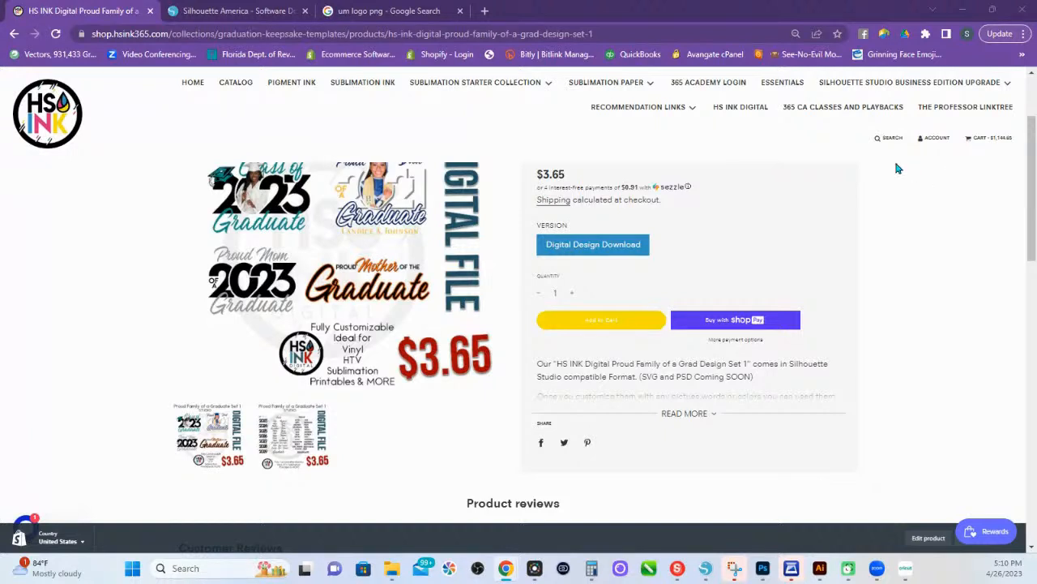
Open the Academy Courses collection of classes and playbacks and examine the Grad Fan Designing crash course listing.
mouse_move(534, 101)
left_click(816, 110)
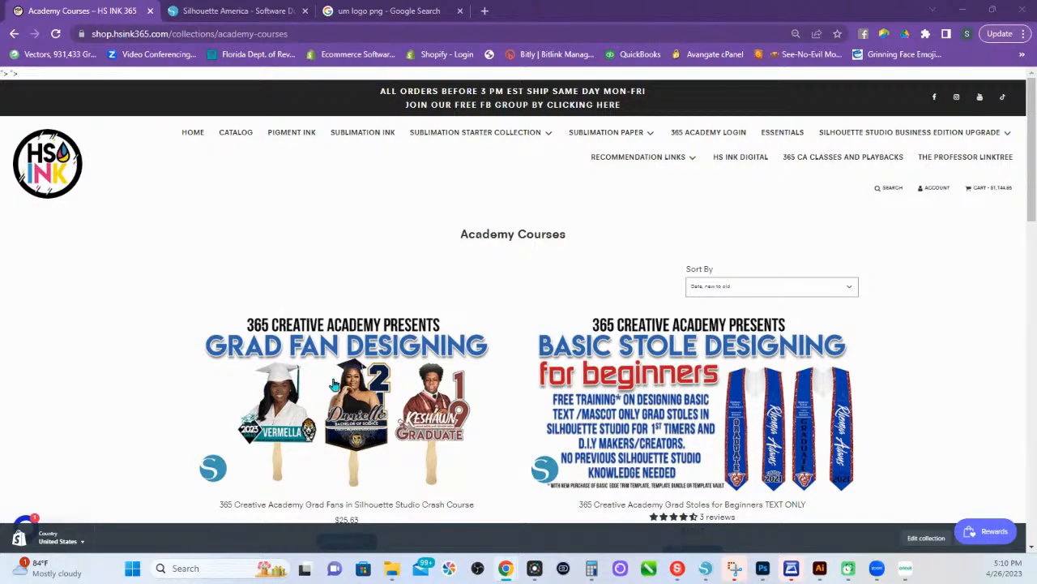
scroll(361, 387, "down", 1)
scroll(354, 364, "down", 3)
scroll(359, 309, "up", 2)
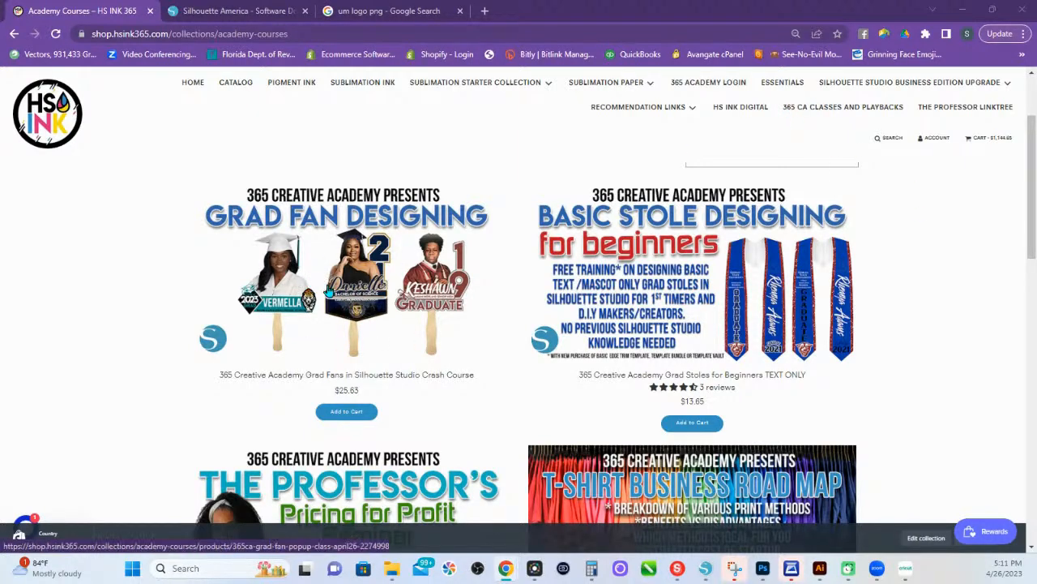
scroll(374, 281, "up", 3)
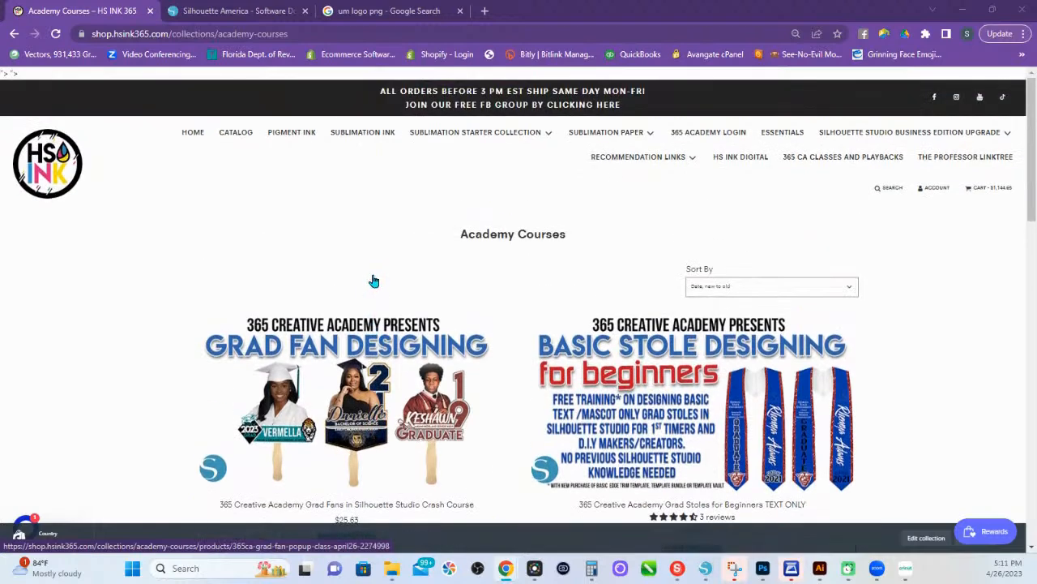
Open the HS INK Digital collection and look through its products down to the Professors Template Vault.
mouse_move(614, 172)
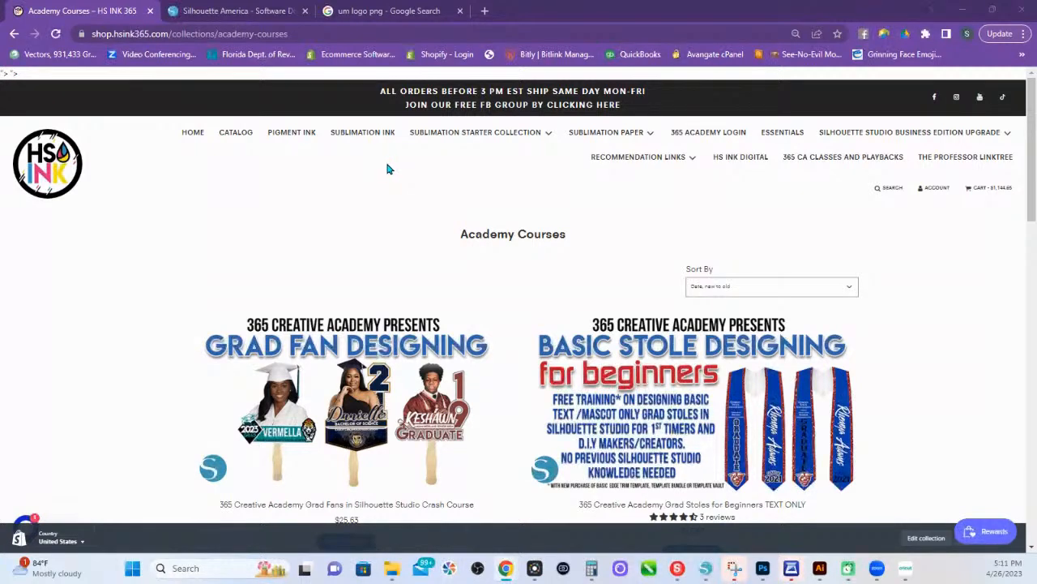
mouse_move(549, 148)
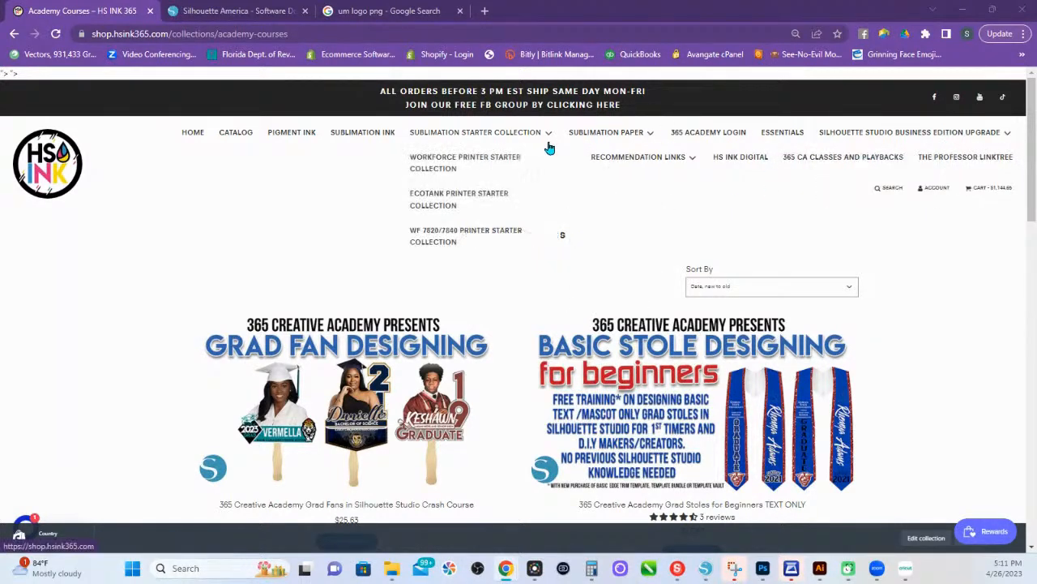
left_click(727, 158)
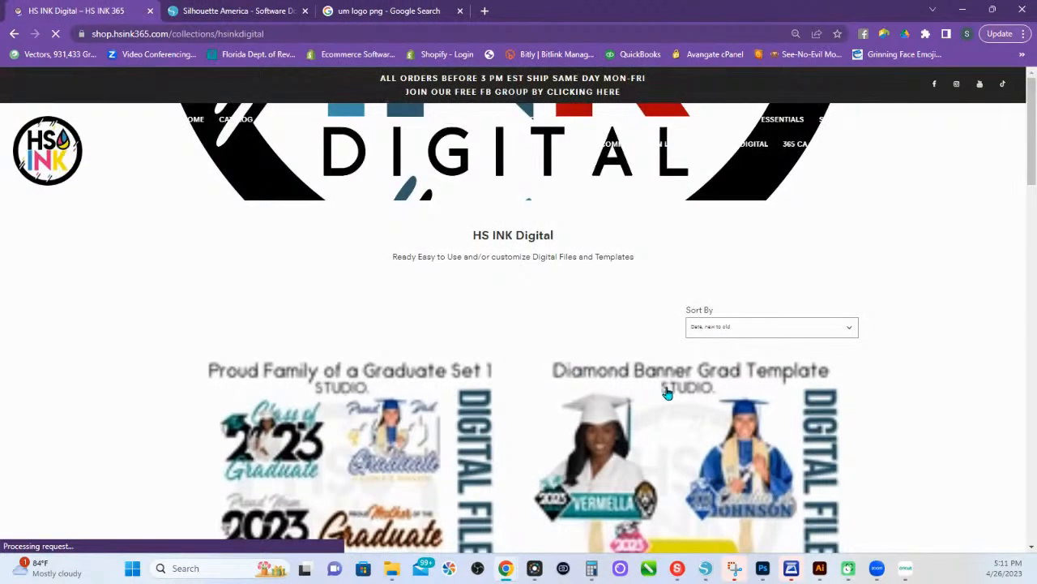
scroll(778, 389, "down", 3)
scroll(484, 343, "down", 4)
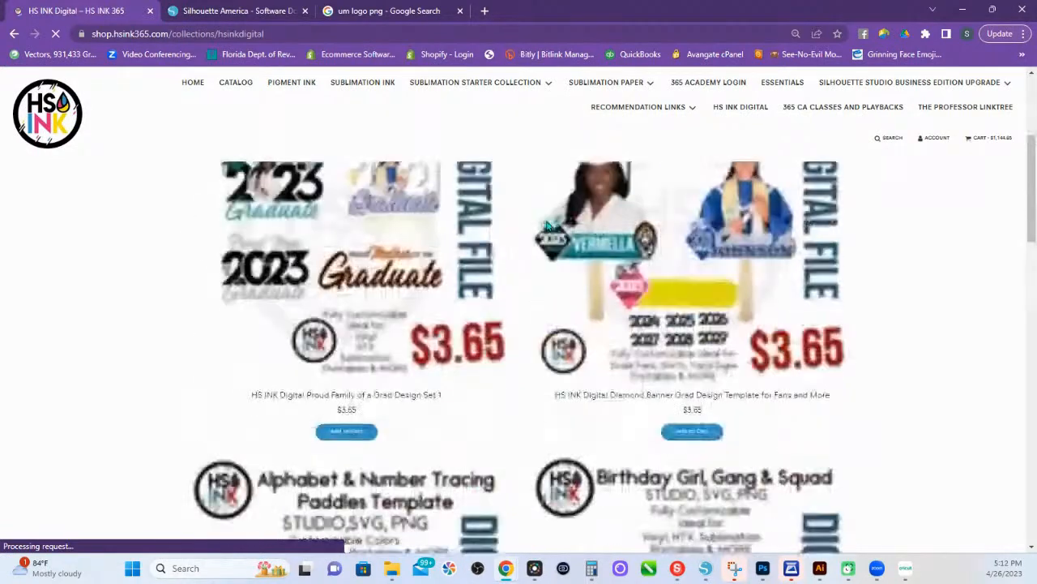
scroll(718, 227, "up", 3)
scroll(695, 353, "down", 5)
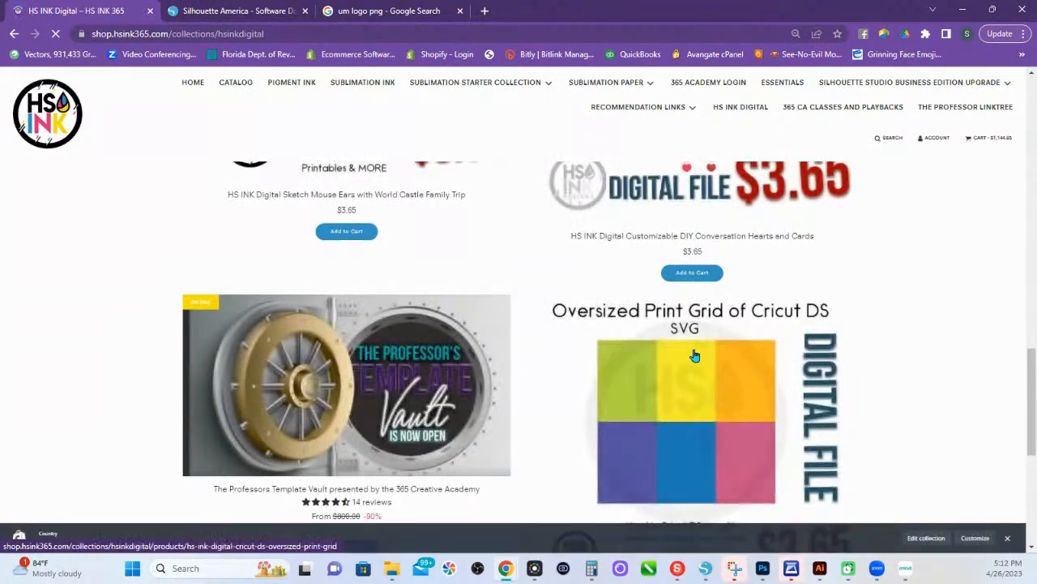
scroll(687, 354, "down", 5)
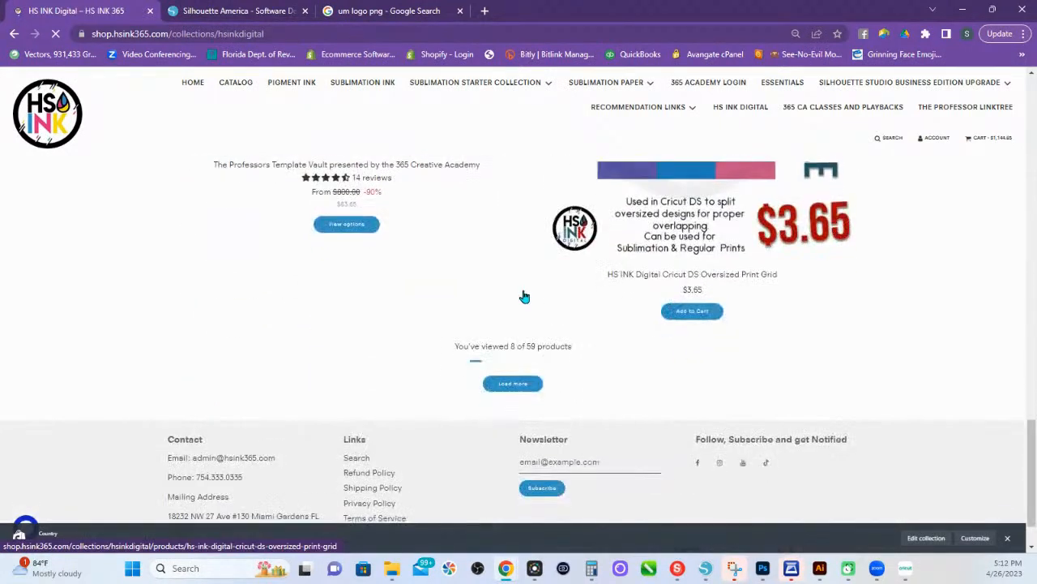
scroll(523, 297, "up", 2)
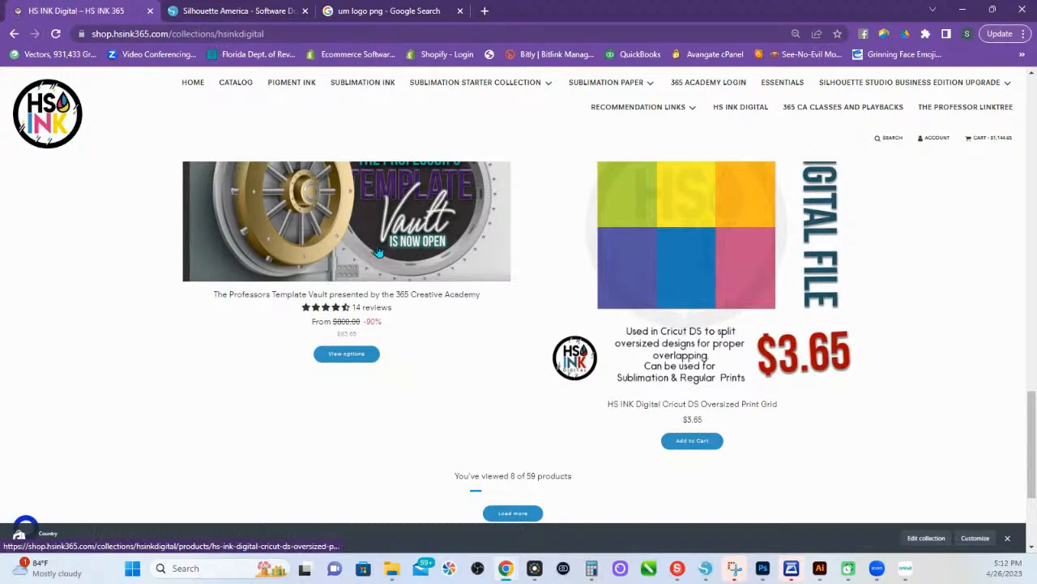
View the Professors Template Vault product with the BNPL Payment access option, and return to the grad fan design in Silhouette Studio.
left_click(379, 252)
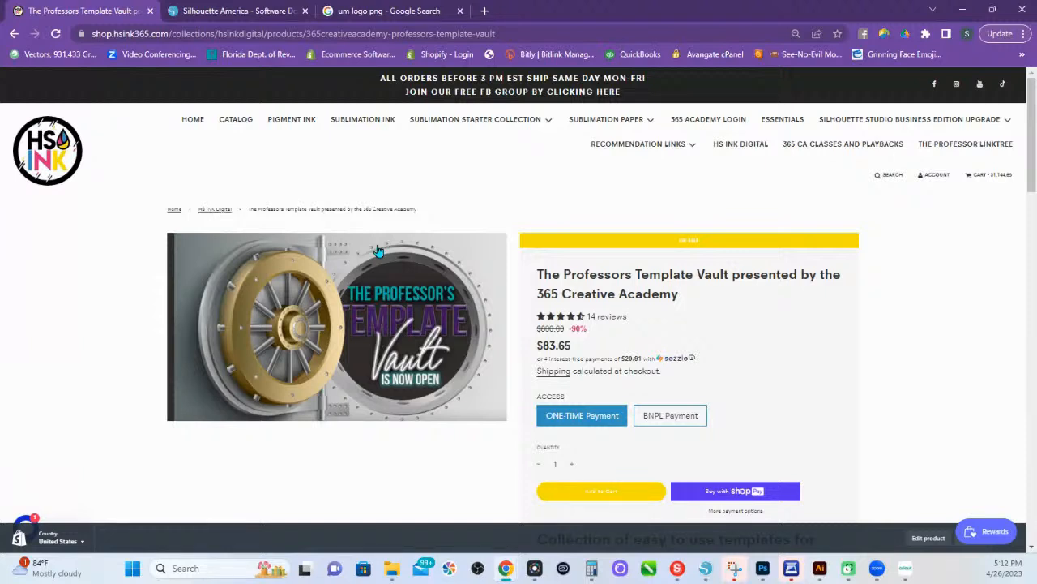
left_click(660, 426)
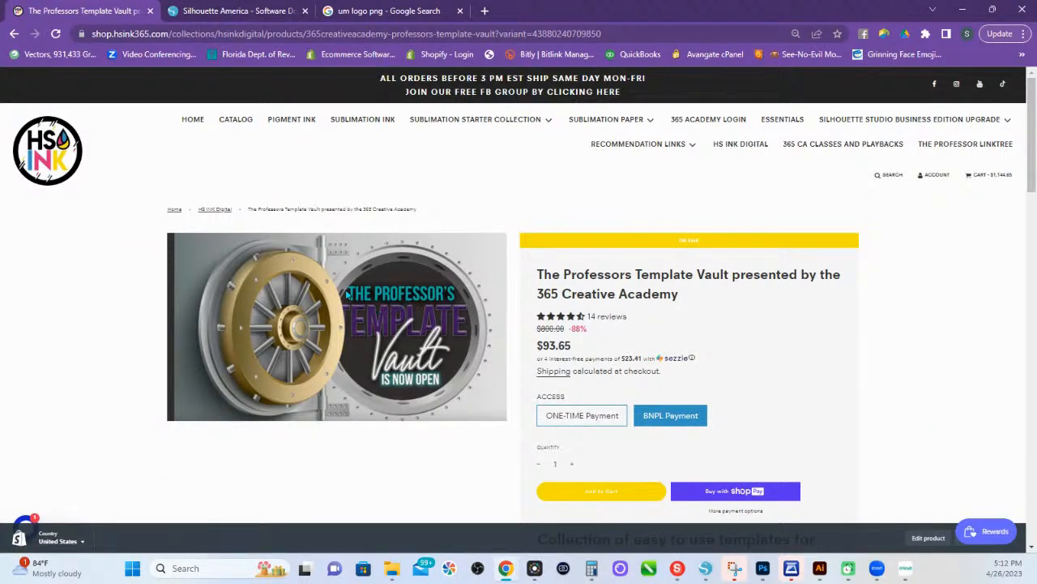
scroll(353, 293, "down", 2)
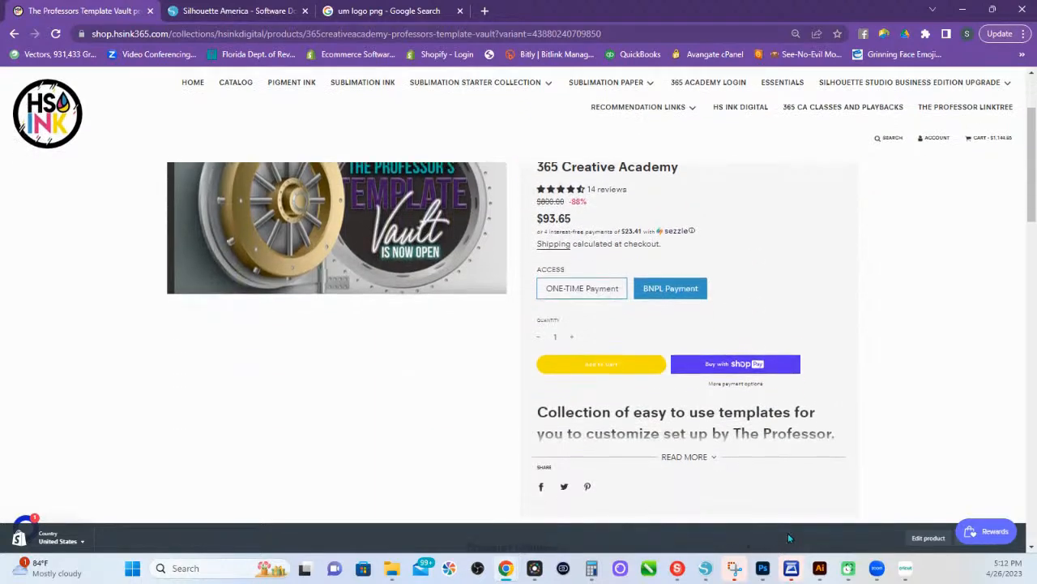
left_click(703, 573)
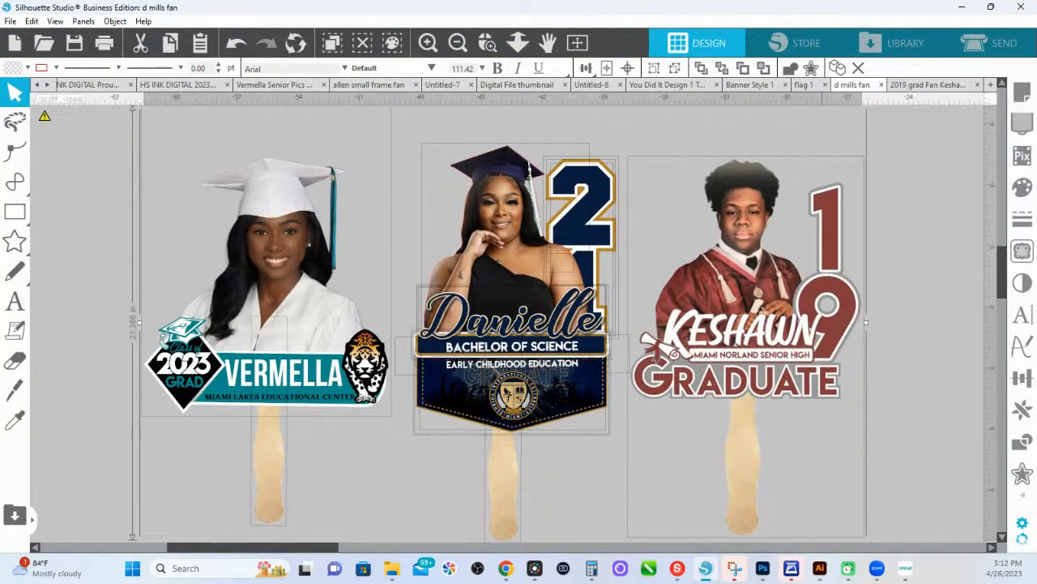
Bring up the blue Class of 2021 grad fan design with the diamond banner and examine its banner and portrait up close.
key("alt+Tab")
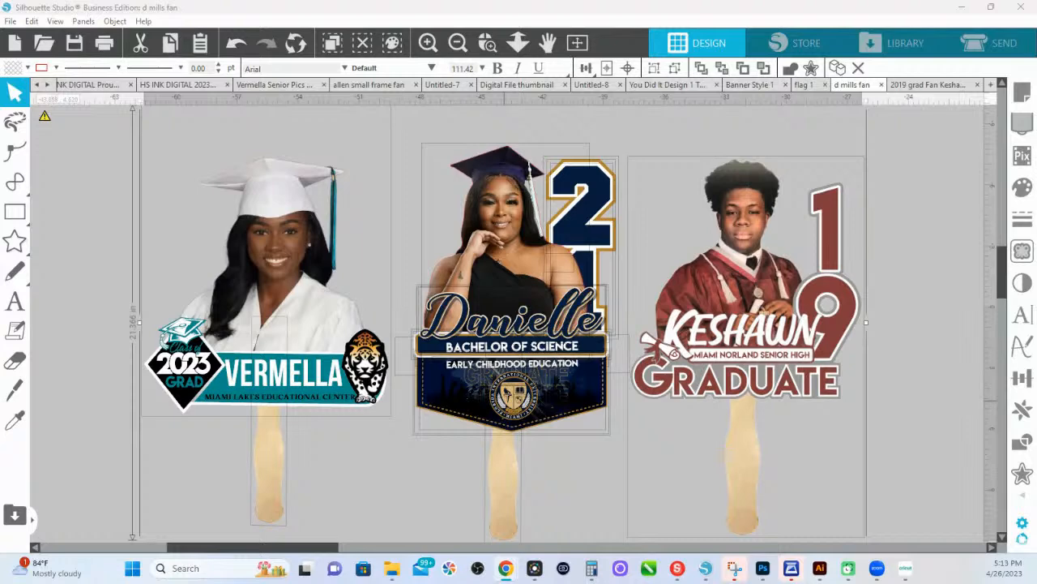
left_click(180, 86)
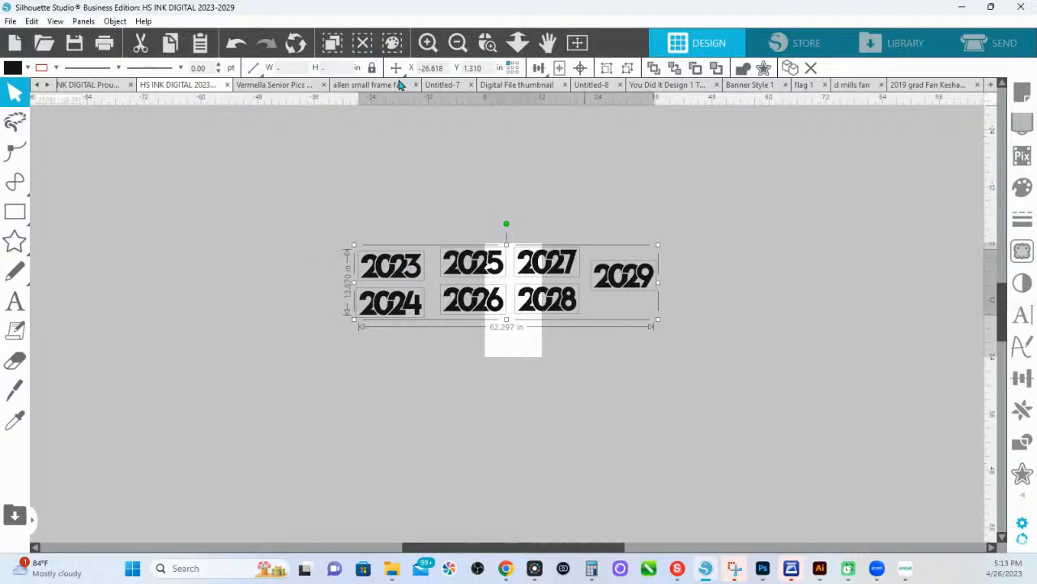
left_click(36, 85)
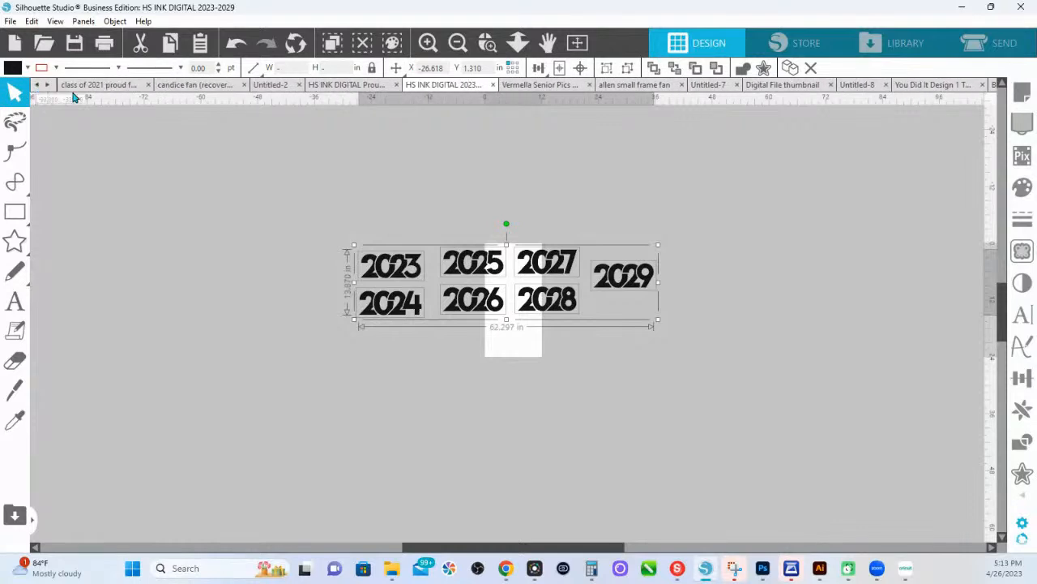
left_click(208, 87)
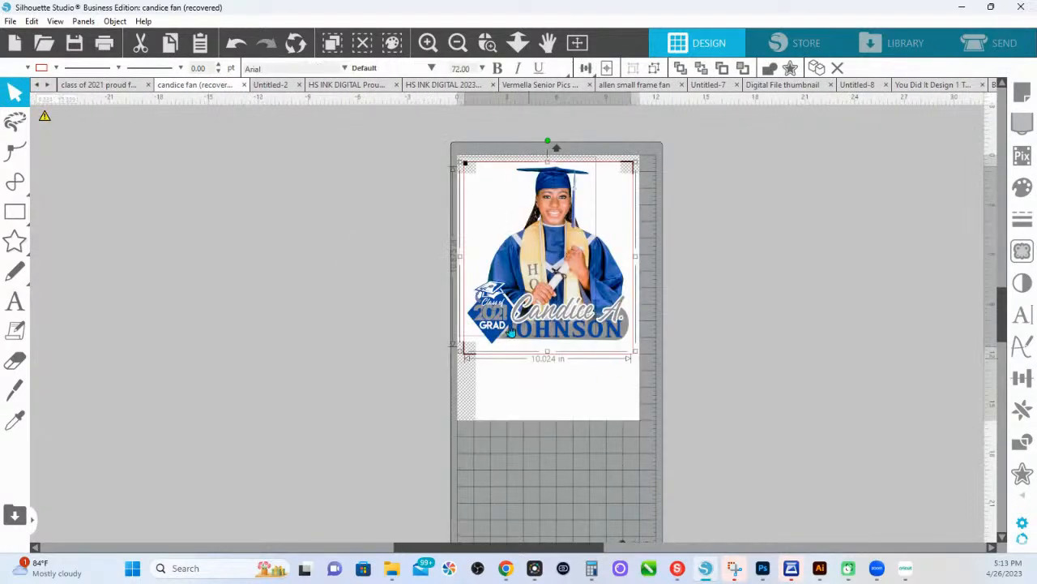
left_click(667, 268)
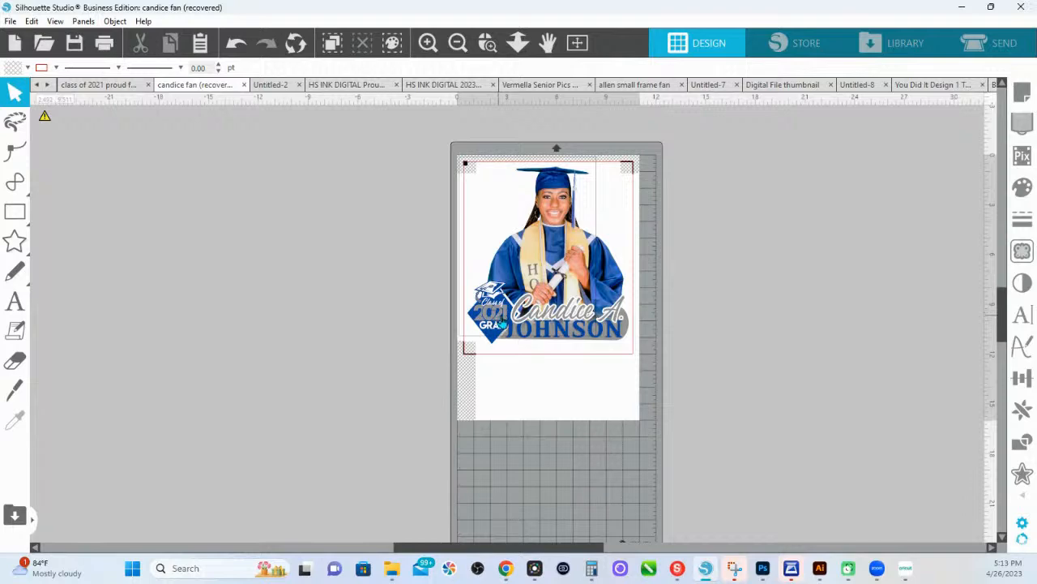
left_click(503, 323)
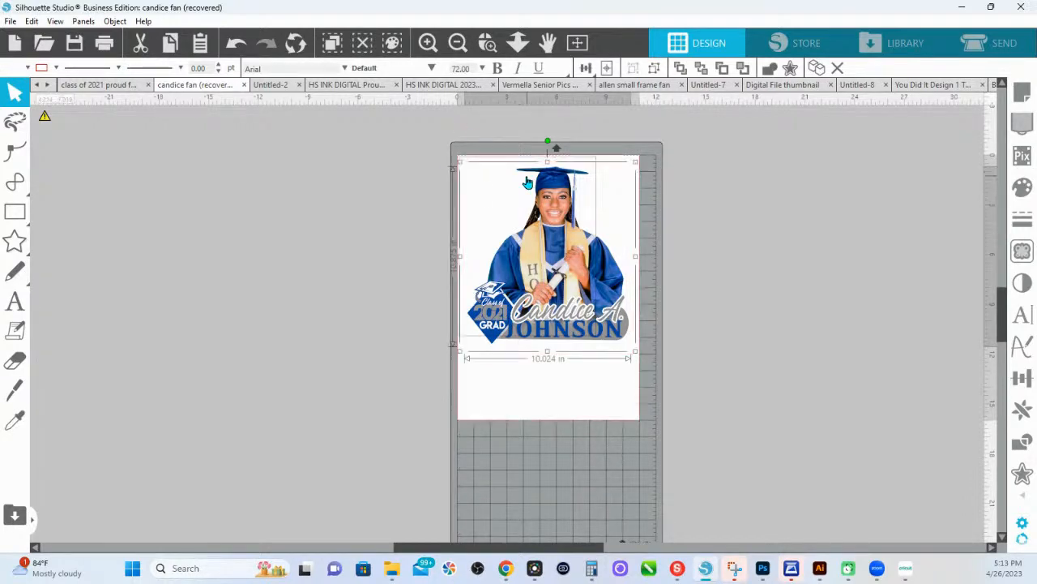
left_click(487, 42)
left_click_drag(429, 182, 841, 378)
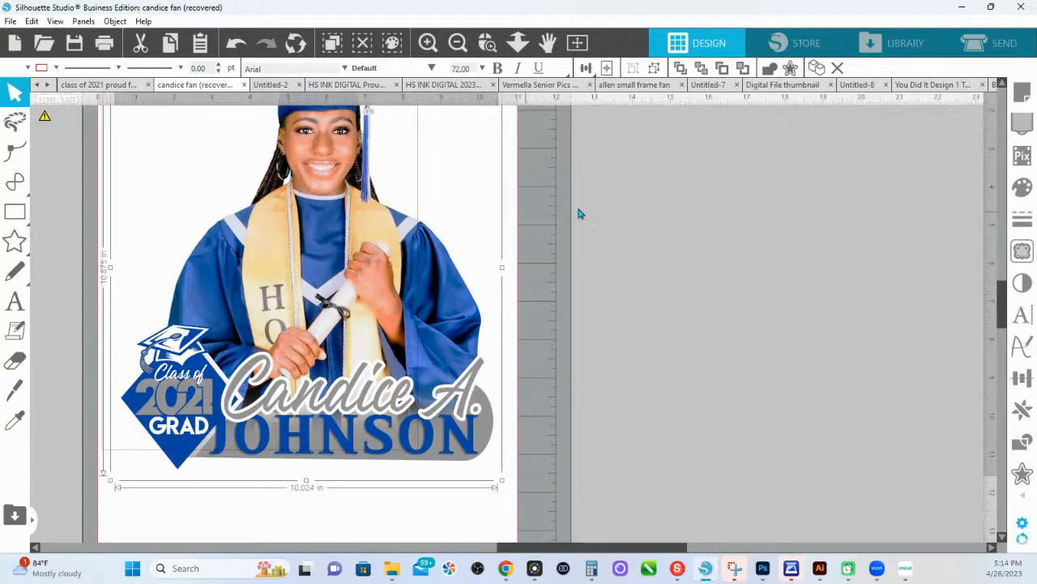
scroll(267, 283, "up", 2)
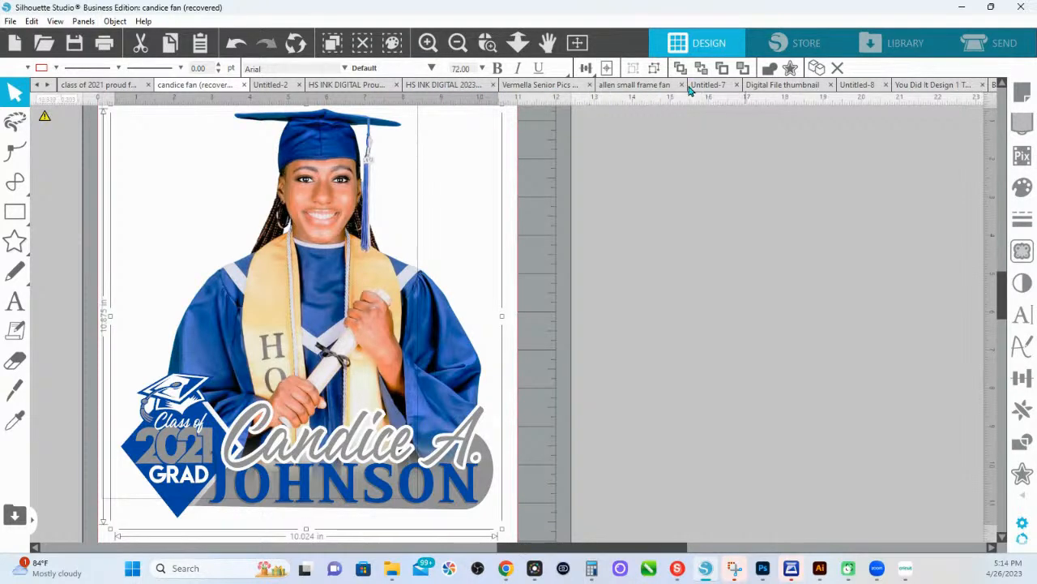
Look through the open HS INK DIGITAL 2023-2029, Proud Family of a Graduate Template 1 and class of 2021 proud family designs documents.
left_click(460, 88)
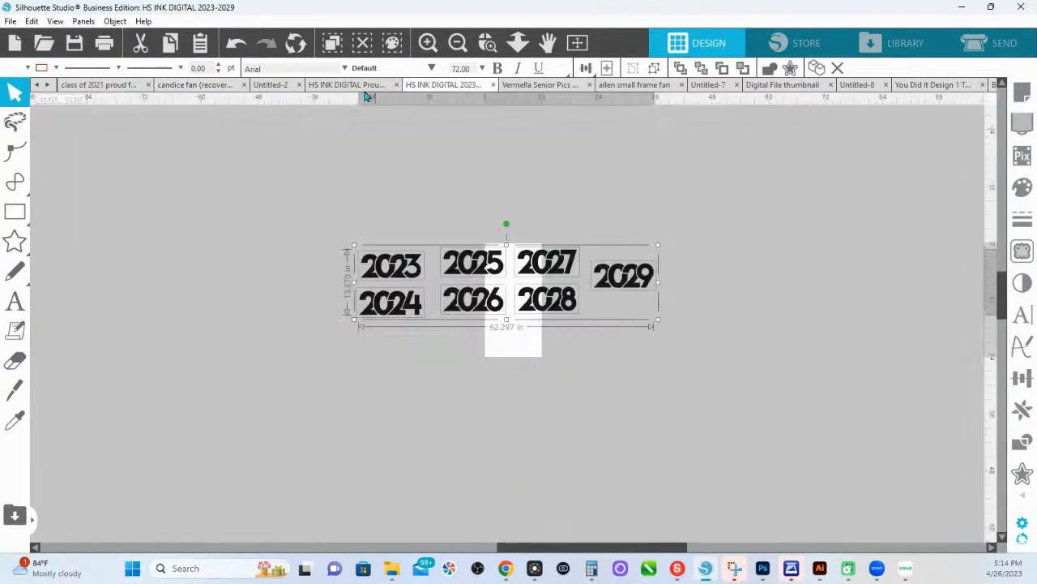
left_click(344, 88)
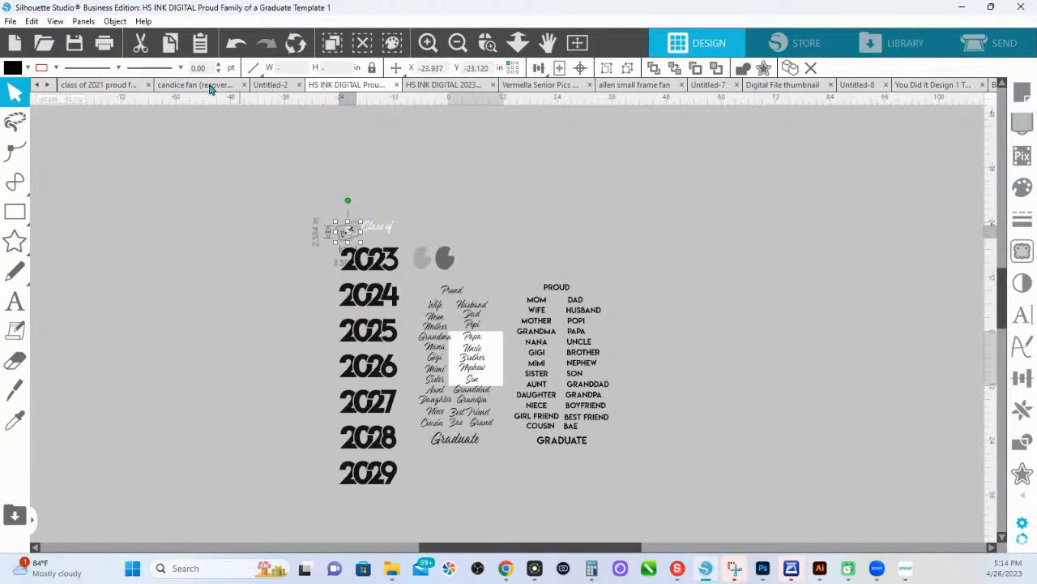
left_click(85, 87)
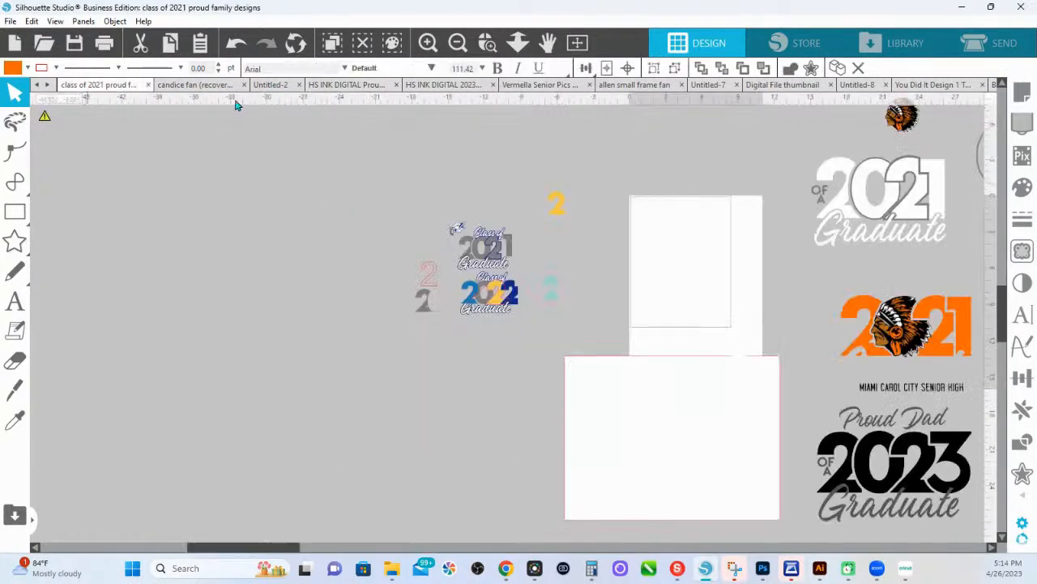
left_click(349, 86)
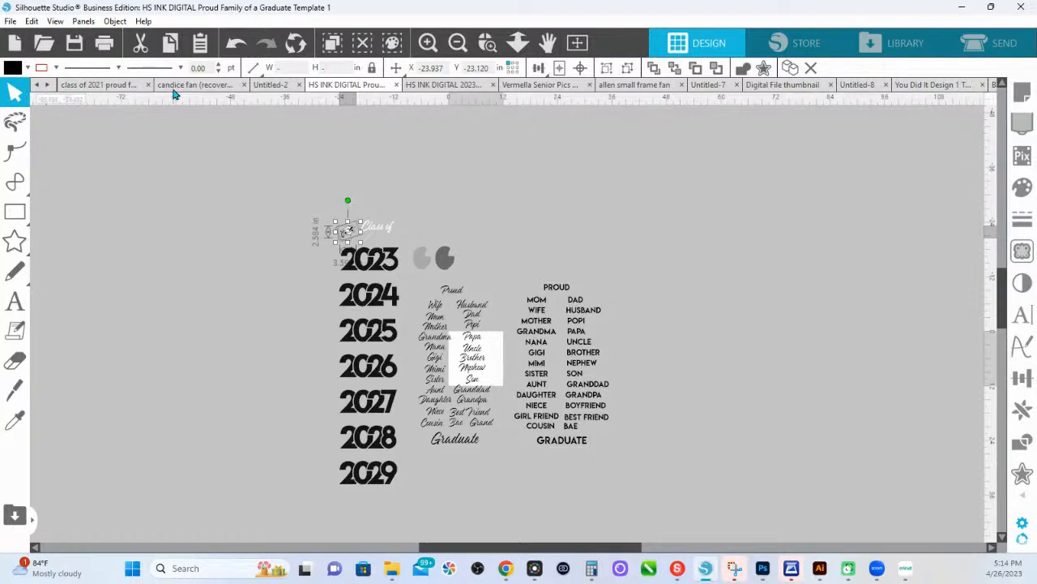
left_click(276, 86)
left_click(336, 86)
left_click(342, 292)
key("i")
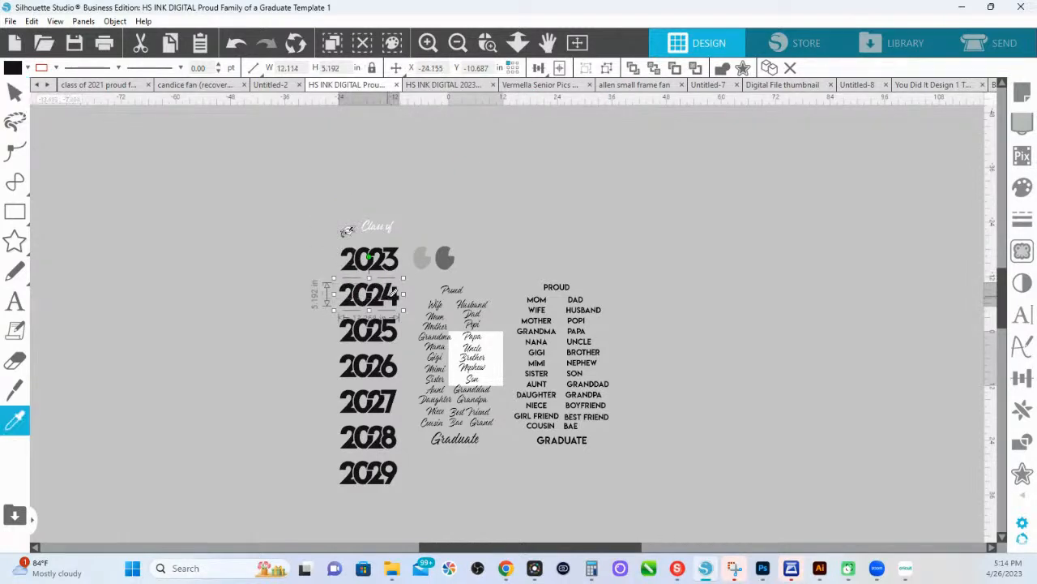
key("v")
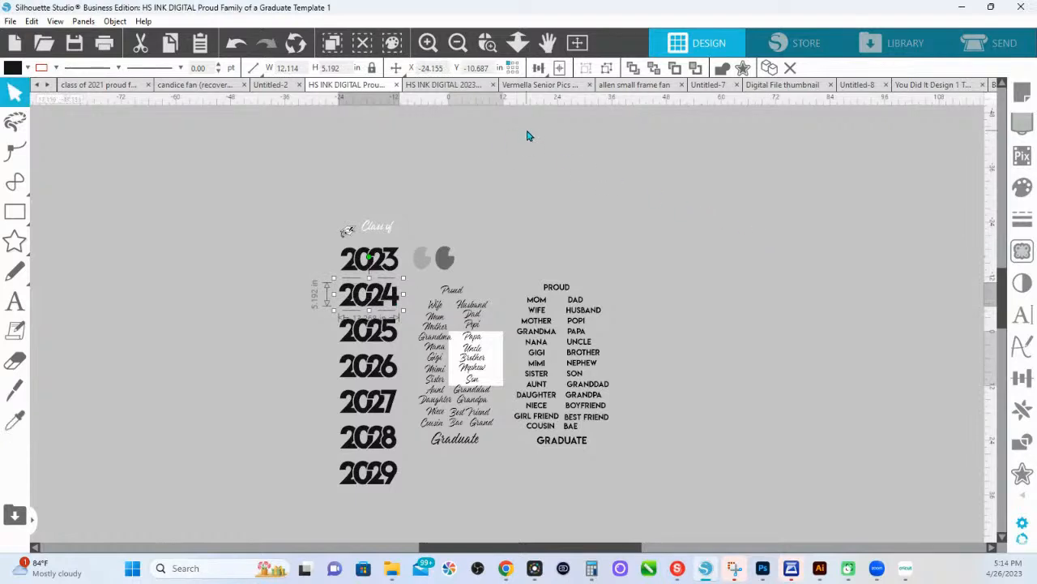
Open the recent file HS INK DIGITAL Diamond Banner Grad Fan 2023- 2029.studio3 and bring the banner with its year options into close view.
left_click(11, 21)
mouse_move(41, 79)
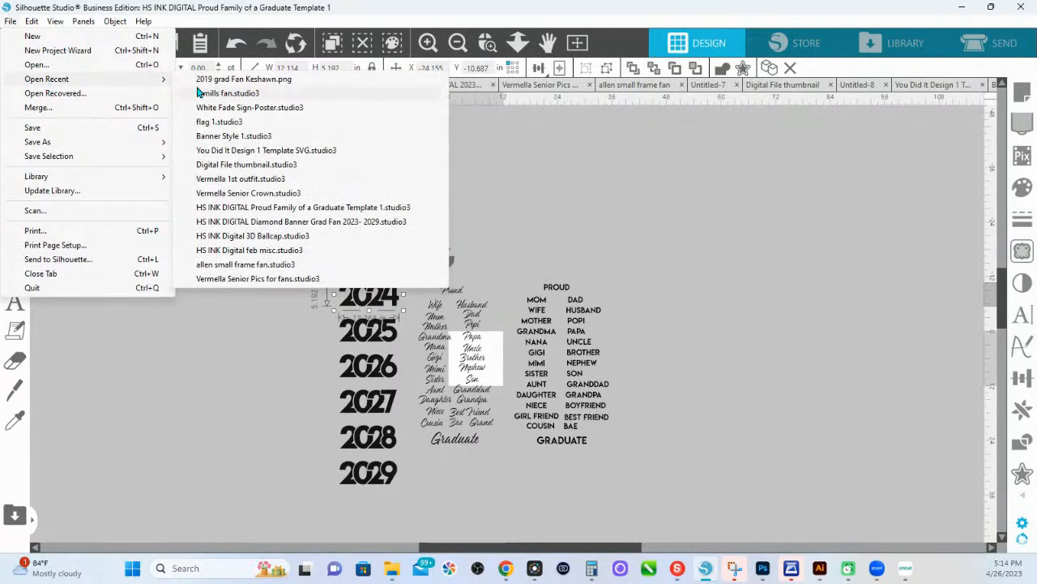
left_click(287, 221)
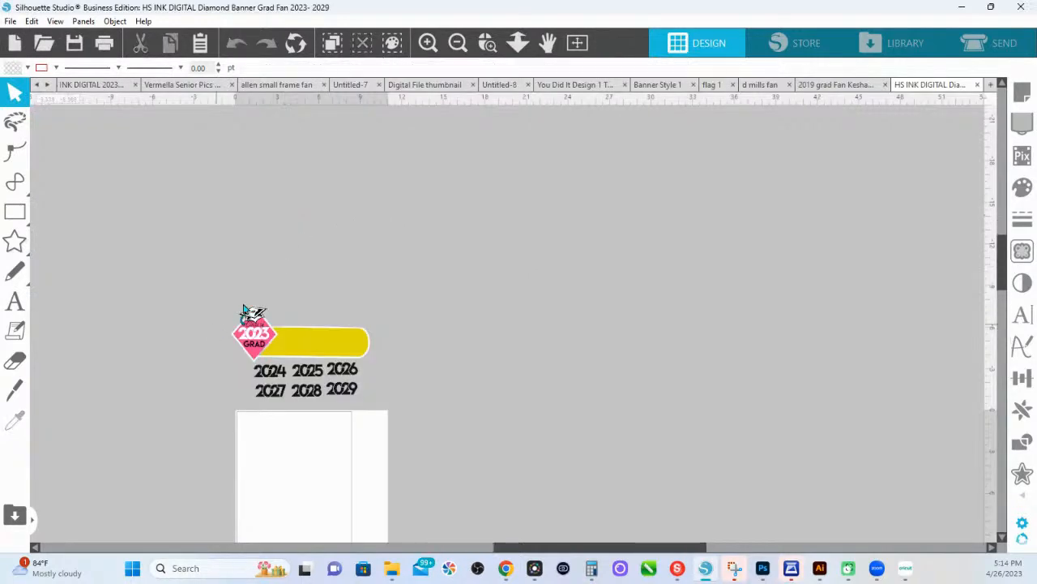
left_click(488, 43)
left_click_drag(239, 291, 541, 451)
key("Escape")
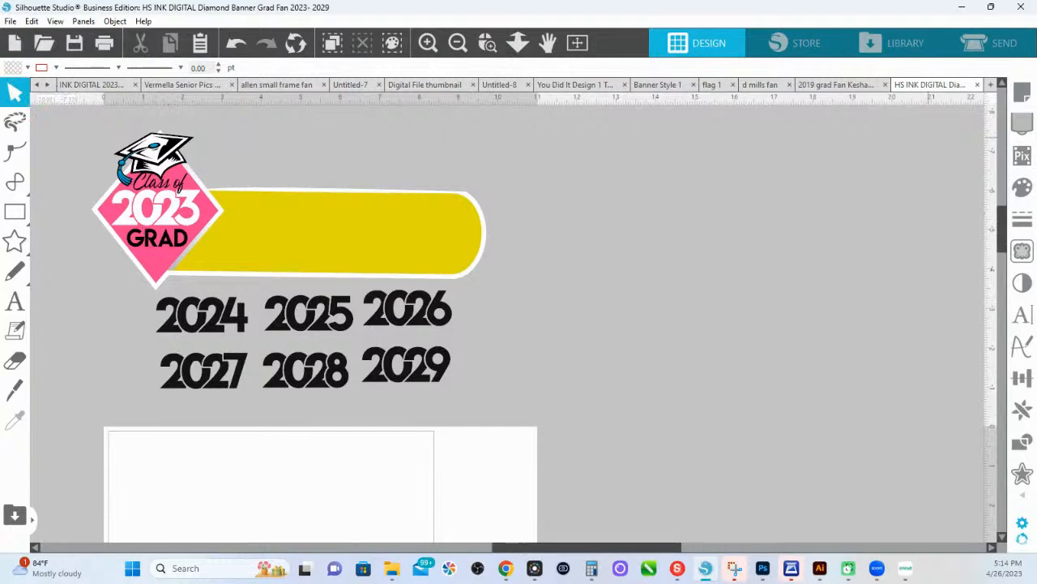
key("alt+Tab")
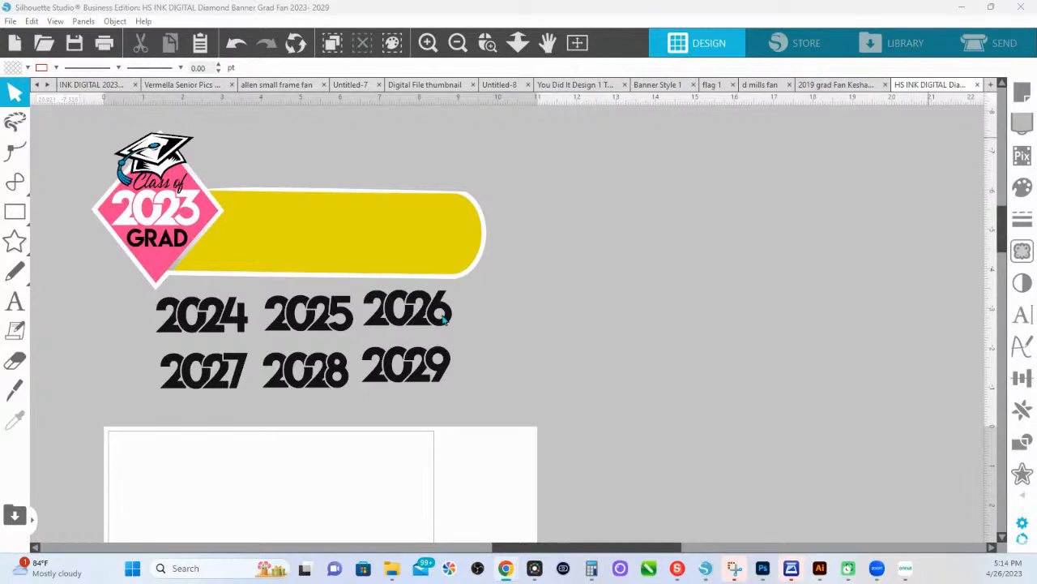
scroll(199, 220, "down", 1)
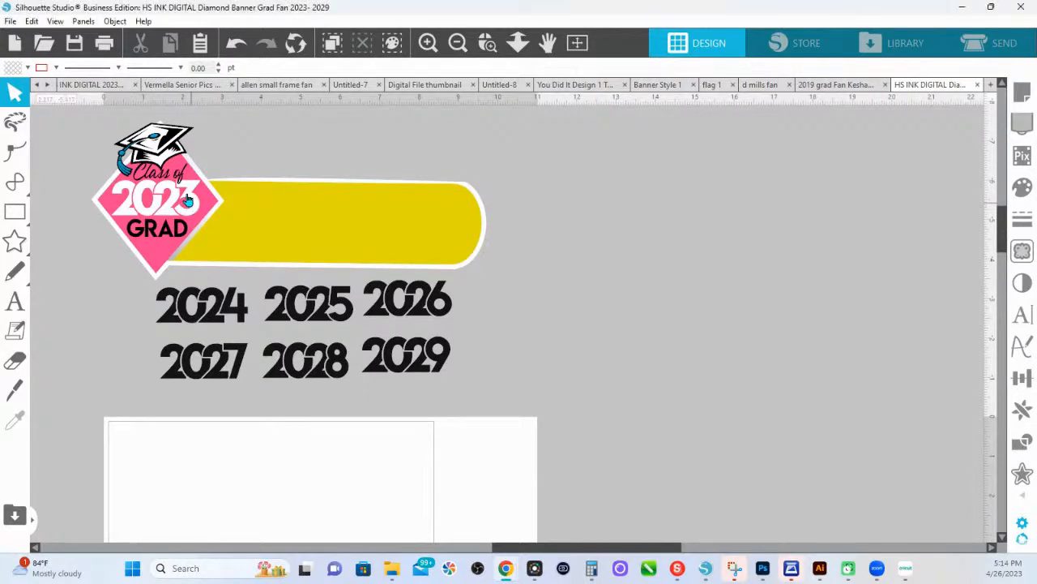
Move the white 2023 out of the pink diamond onto the empty canvas and place the black 2024 between Class of and GRAD.
left_click(186, 200)
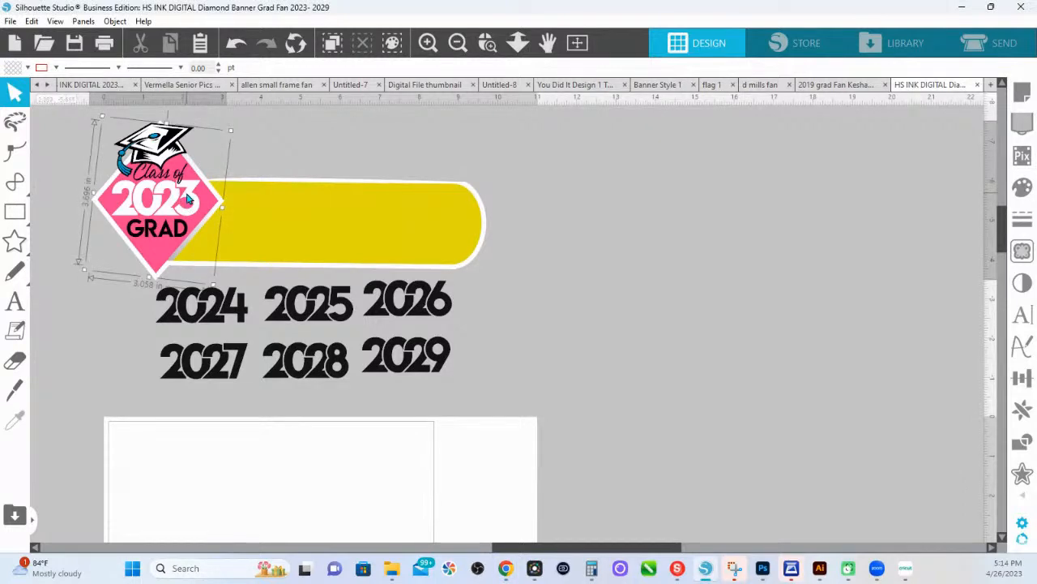
left_click(186, 200)
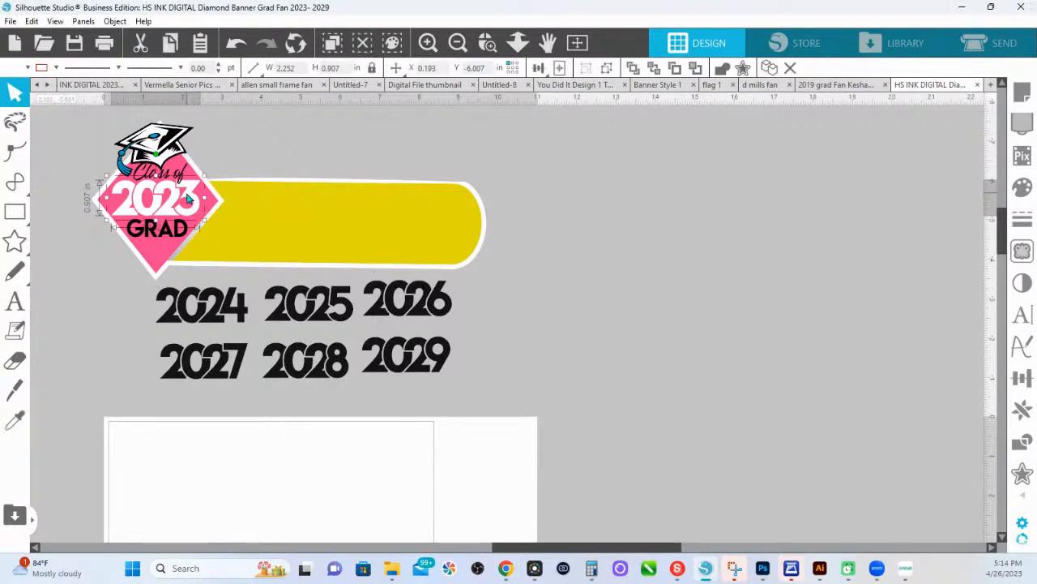
left_click_drag(187, 199, 709, 215)
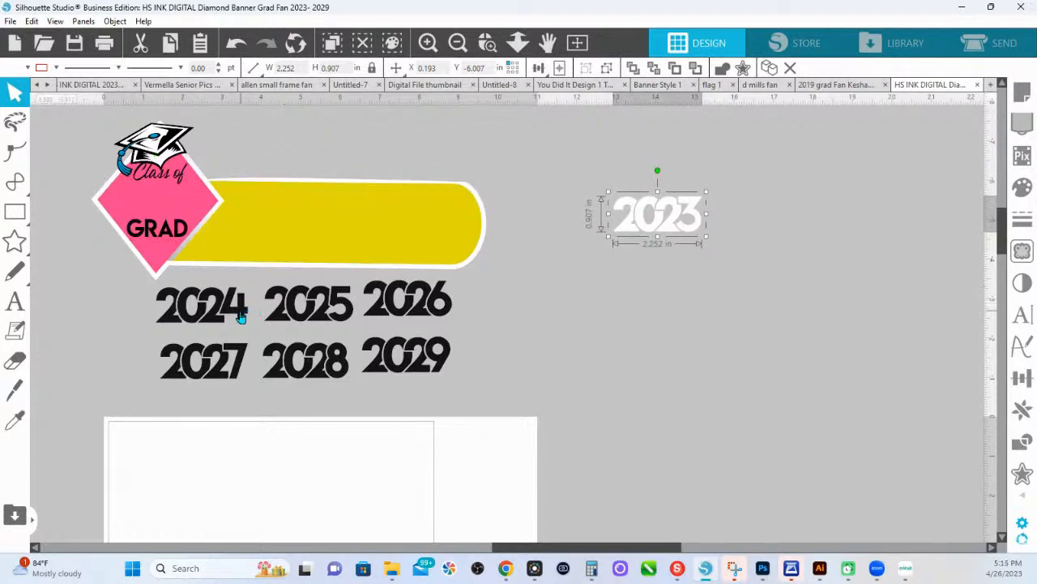
left_click_drag(240, 316, 198, 212)
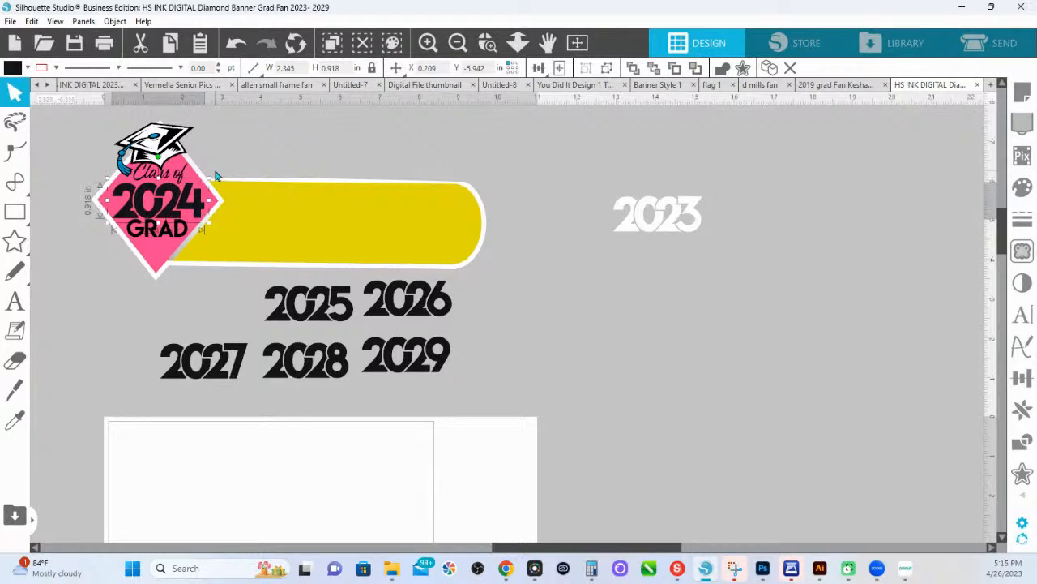
scroll(235, 162, "up", 1)
left_click(250, 153)
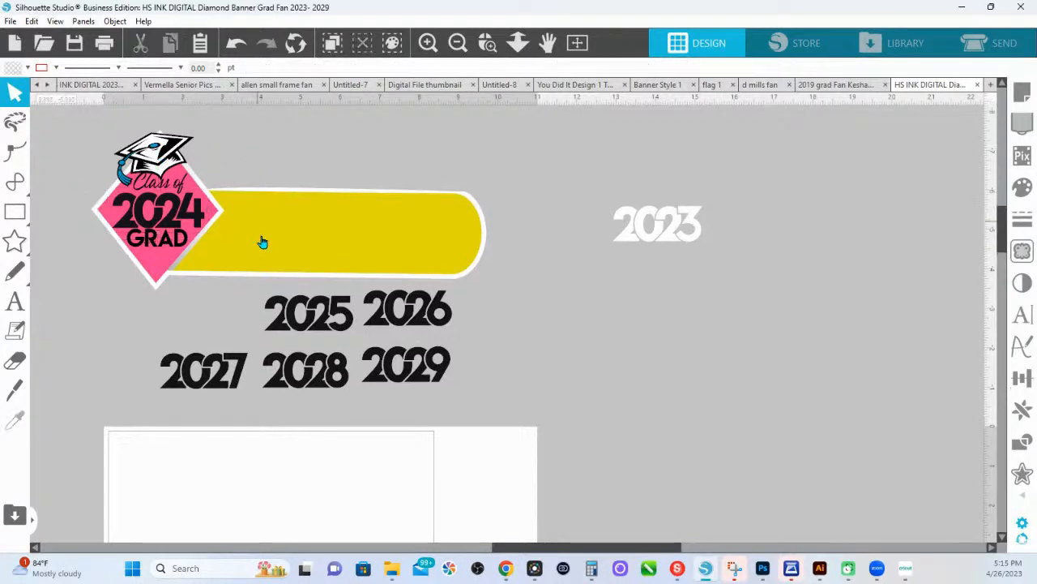
Try blue 0770BB as the fill of the long banner bar, and settle on yellow F7EF28.
left_click(262, 243)
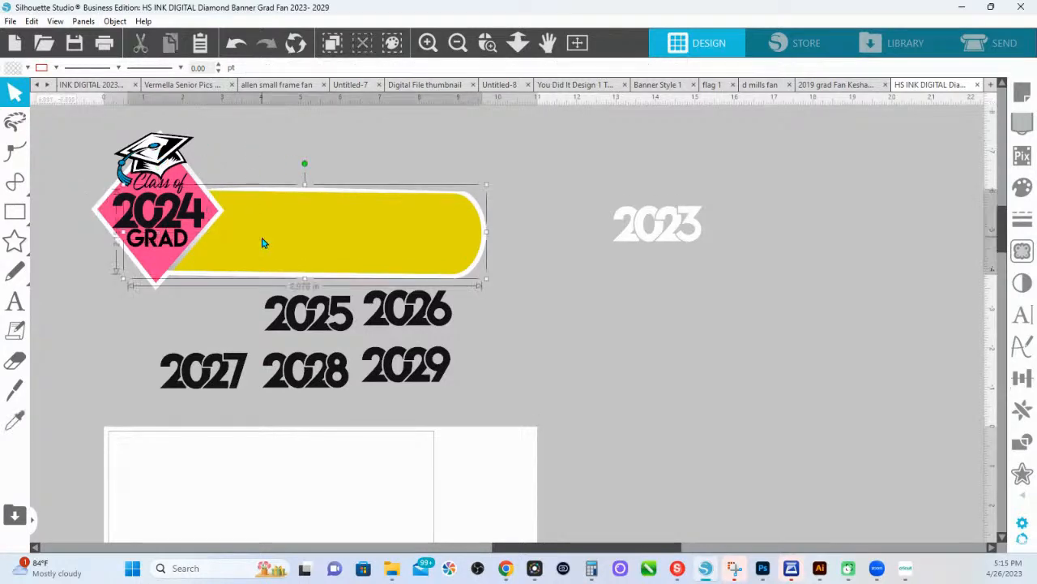
left_click(1022, 188)
left_click_drag(871, 108, 389, 182)
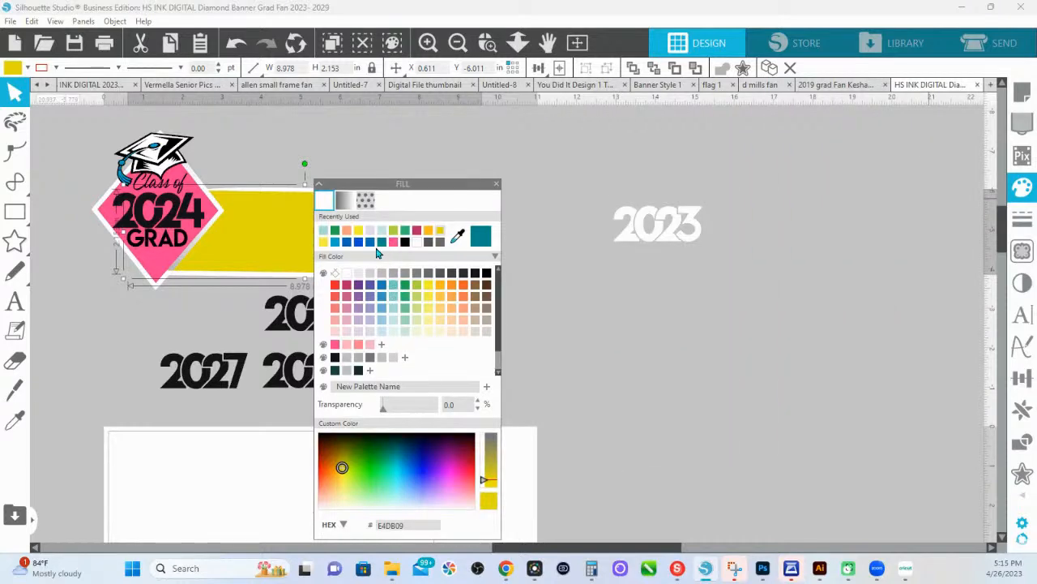
left_click(371, 242)
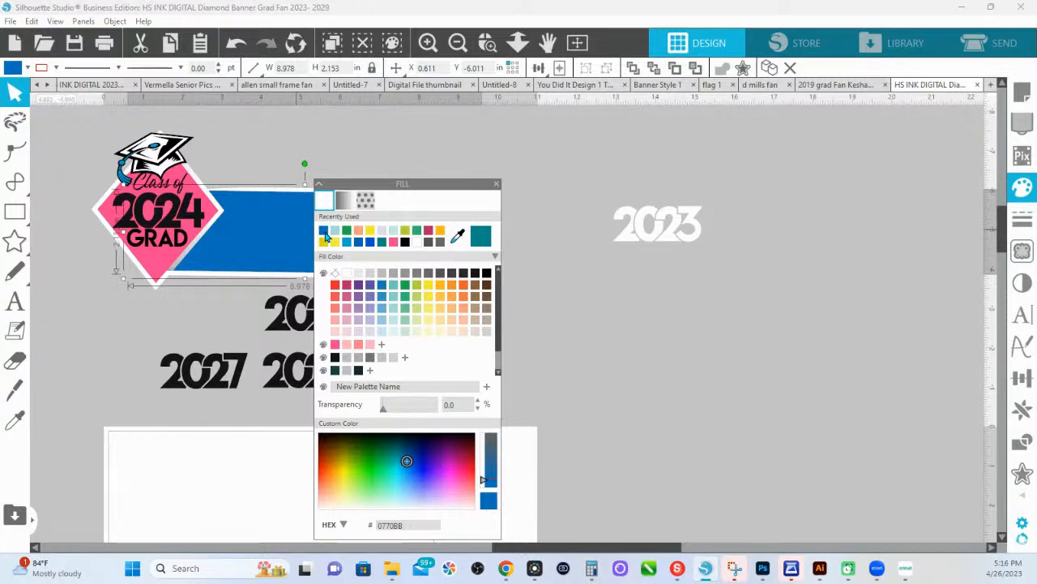
left_click(371, 231)
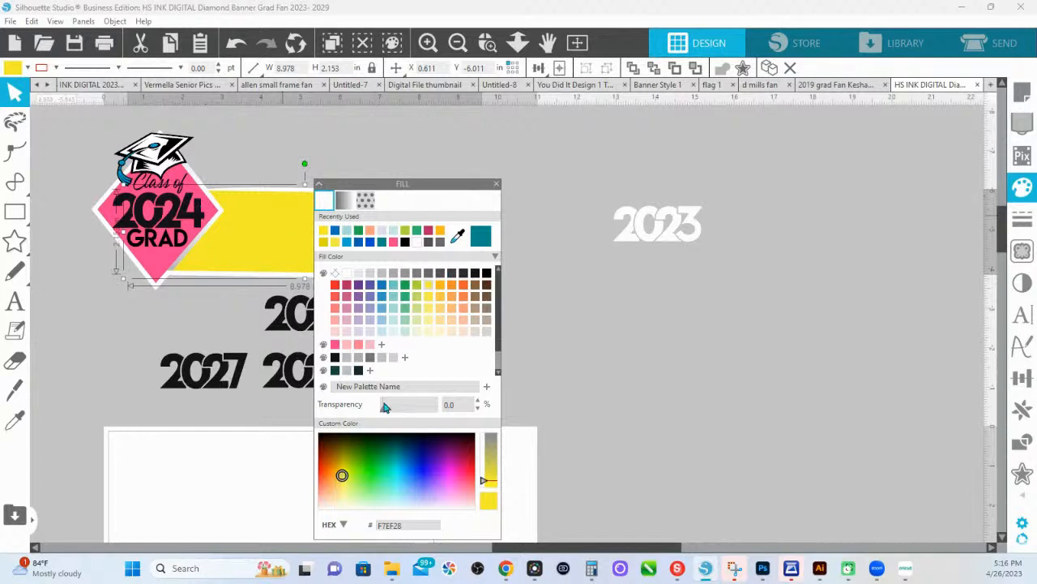
scroll(386, 405, "down", 1)
left_click_drag(409, 523, 369, 521)
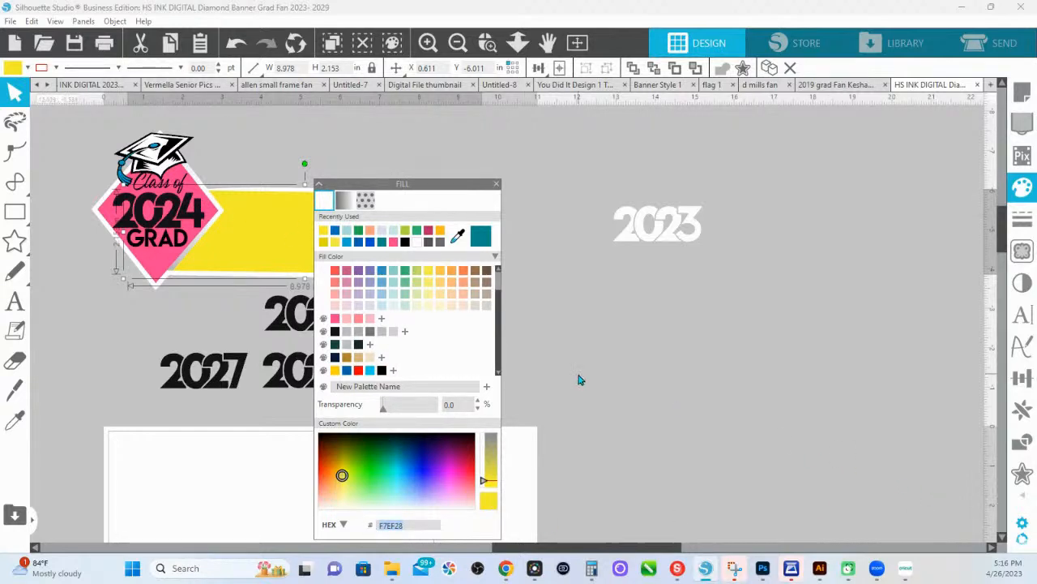
left_click(303, 118)
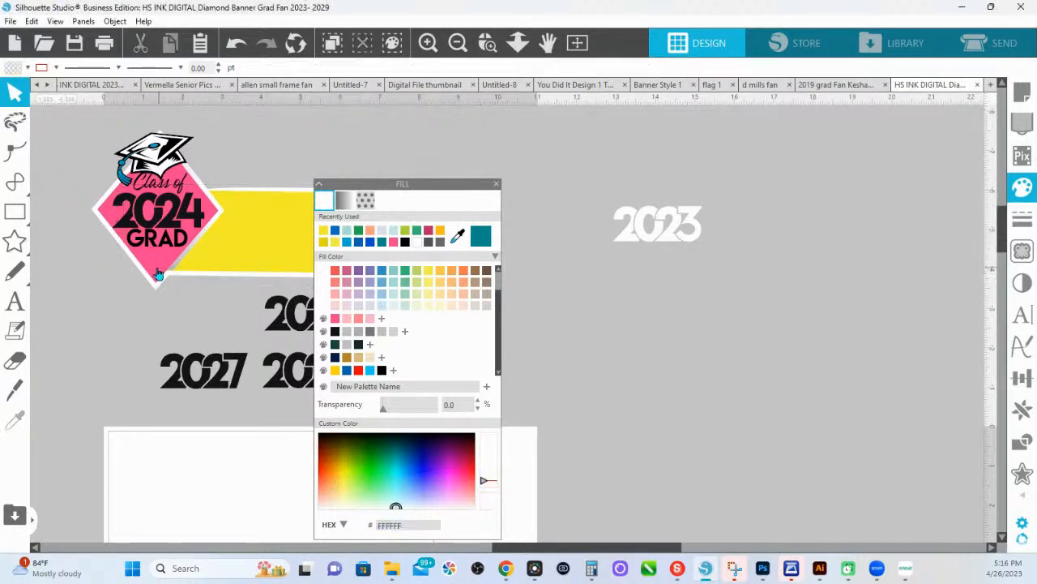
Fill the pink diamond with light blue 00CDED and the Class of text with red FF0000.
left_click(158, 274)
left_click(372, 370)
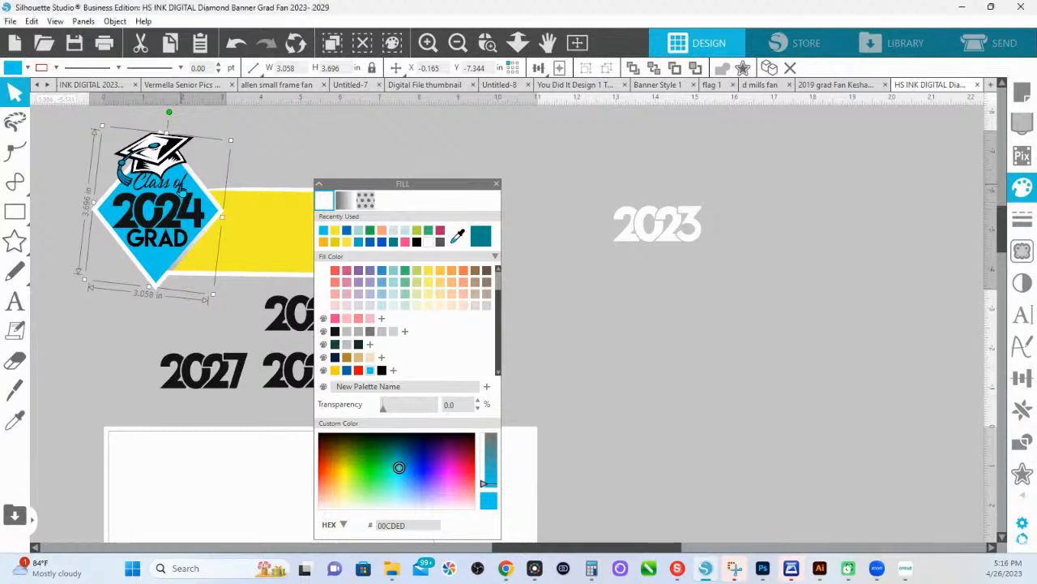
left_click(185, 191)
left_click(358, 369)
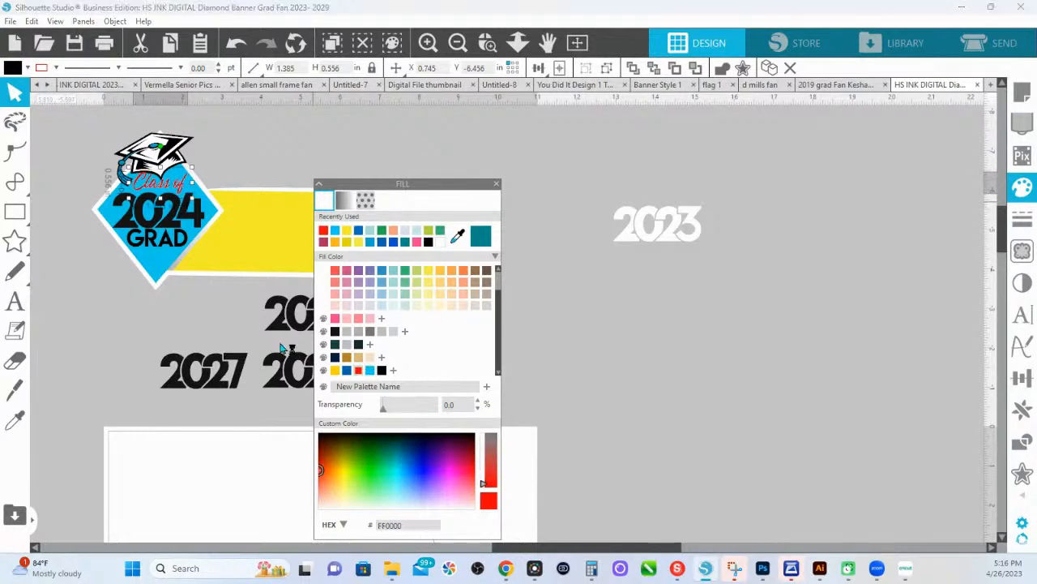
Fill the GRAD text inside the diamond with blue 0067AC.
left_click(174, 245)
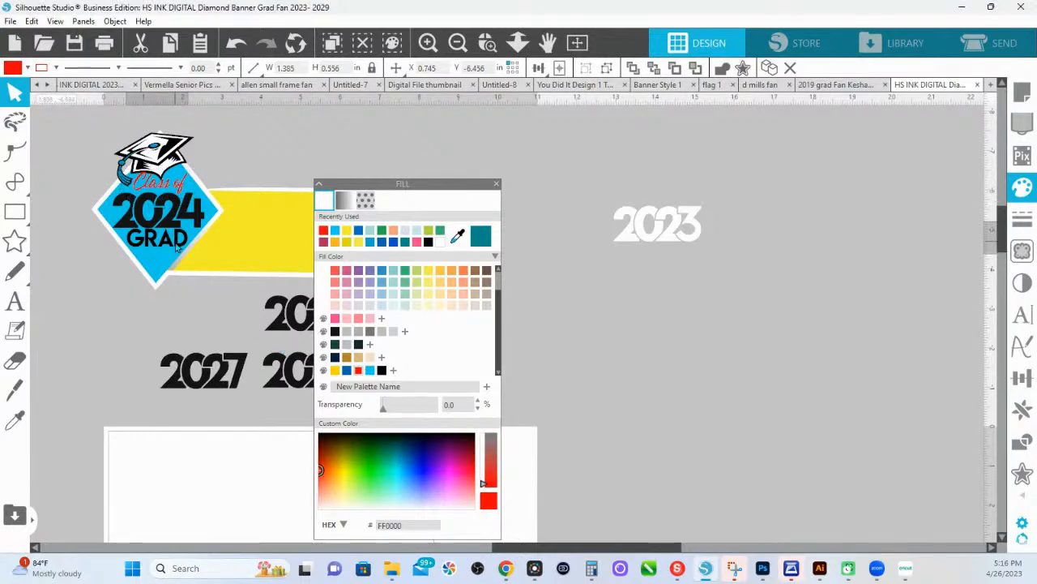
left_click(347, 371)
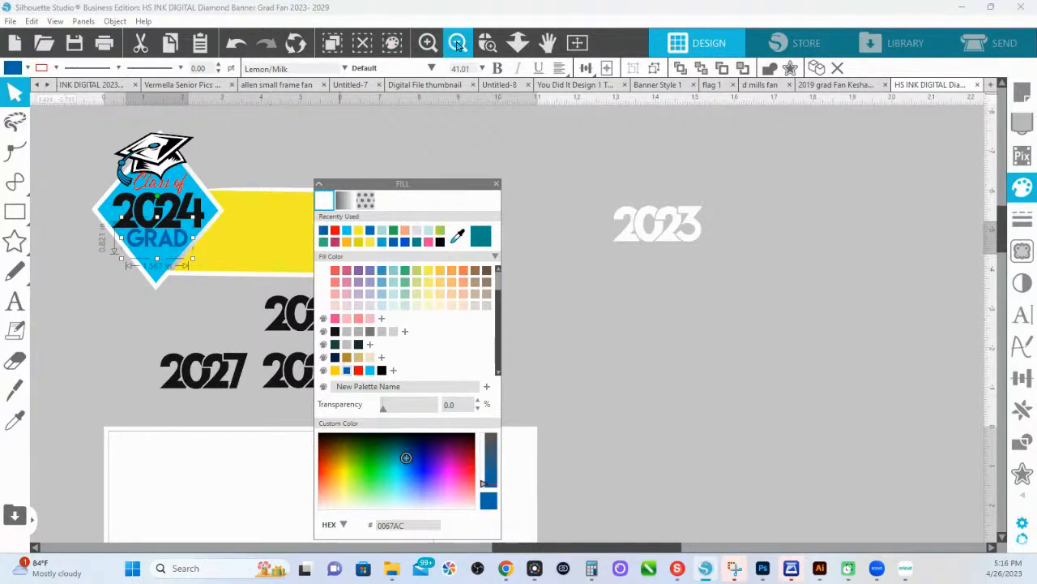
left_click(487, 42)
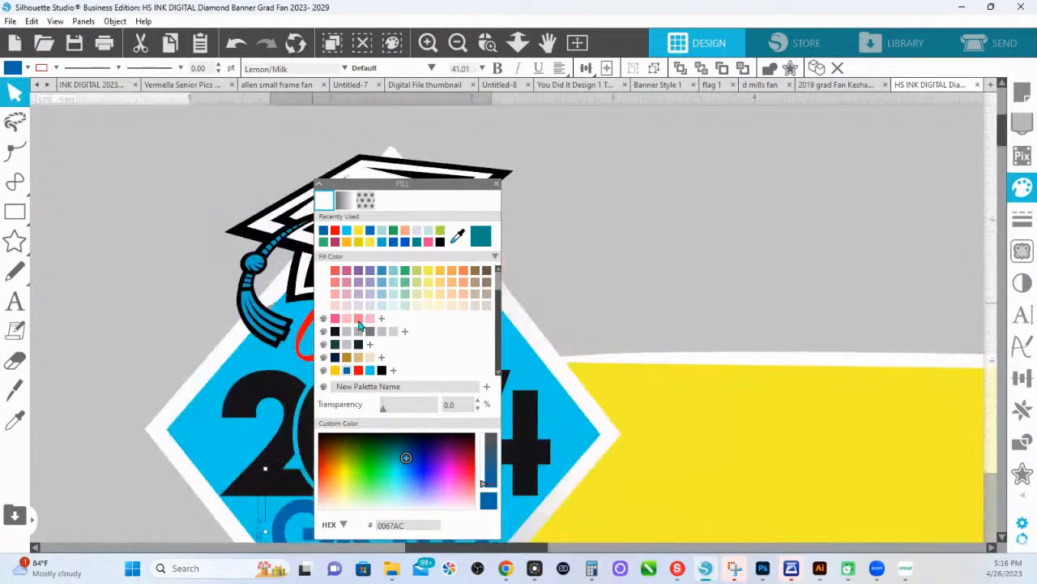
Set the line colour of the Class of text to transparent and move the Fill panel off the design.
left_click(308, 329)
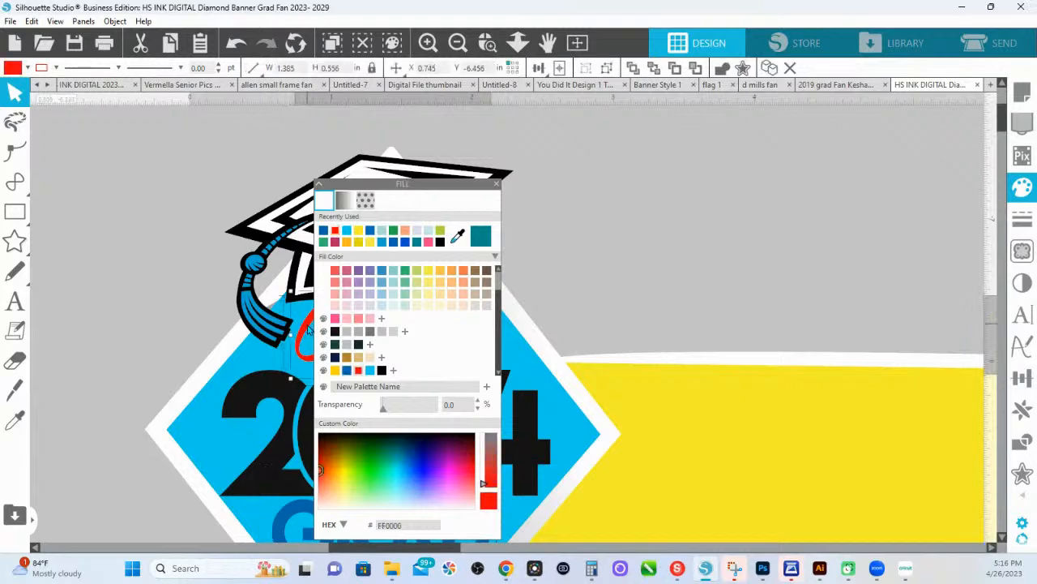
left_click(56, 68)
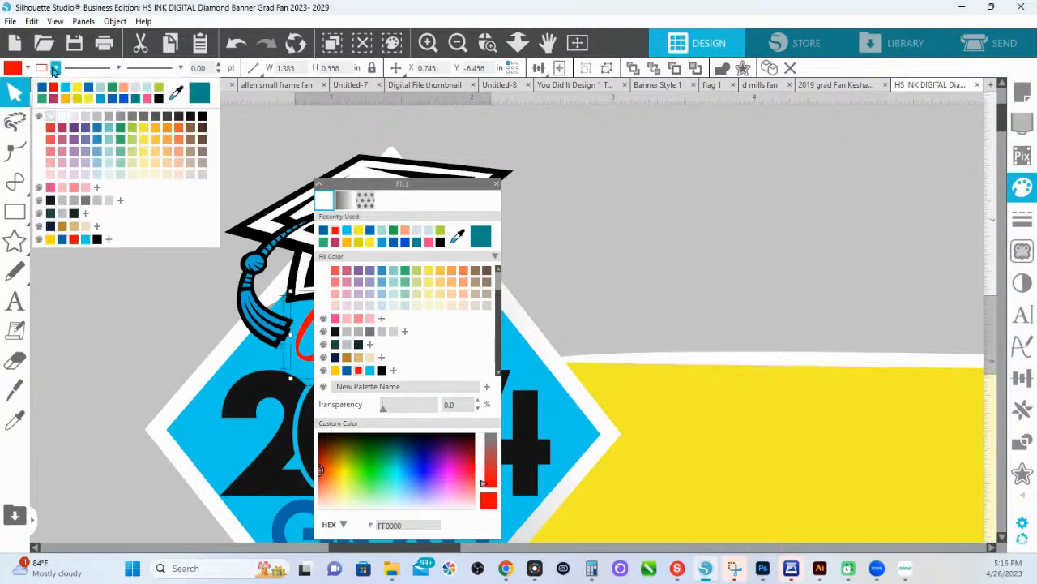
left_click(50, 121)
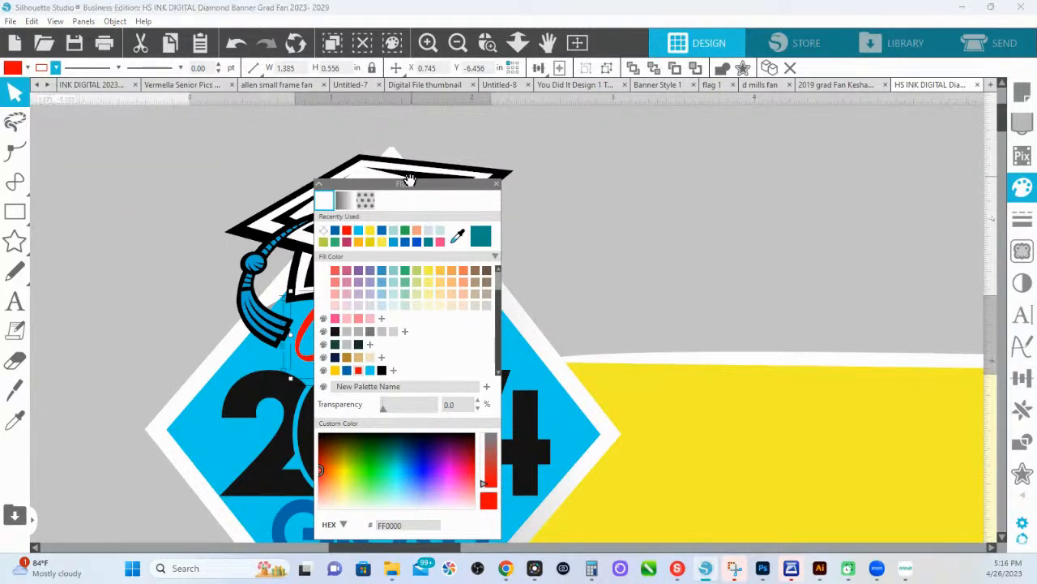
left_click_drag(410, 183, 719, 162)
left_click_drag(468, 336, 461, 151)
key("Escape")
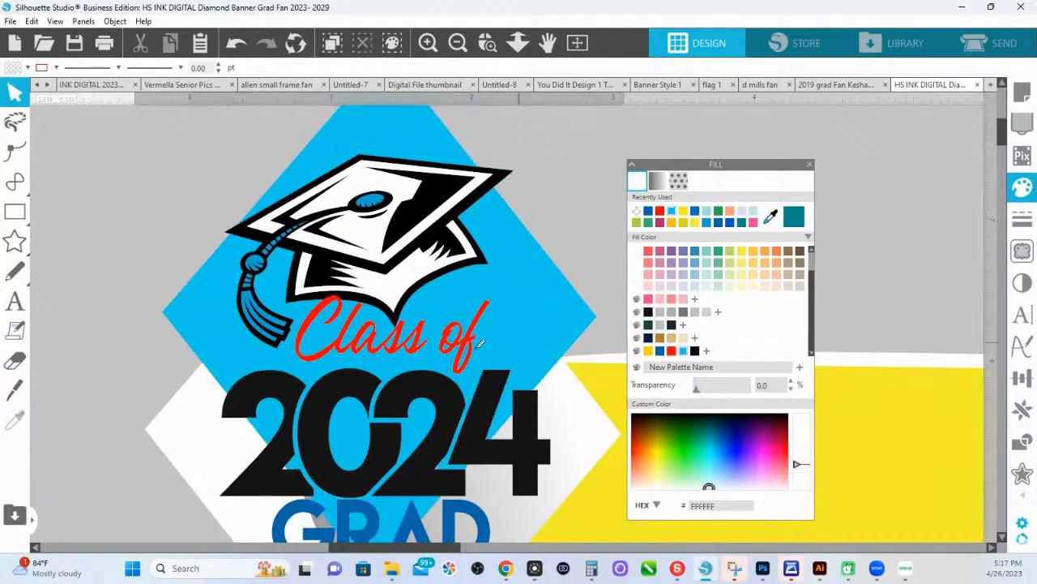
key("ctrl+z")
Move the red Class of text out of the diamond onto the empty canvas above the graduation cap.
left_click(468, 345)
left_click_drag(468, 344, 461, 121)
scroll(464, 167, "up", 3)
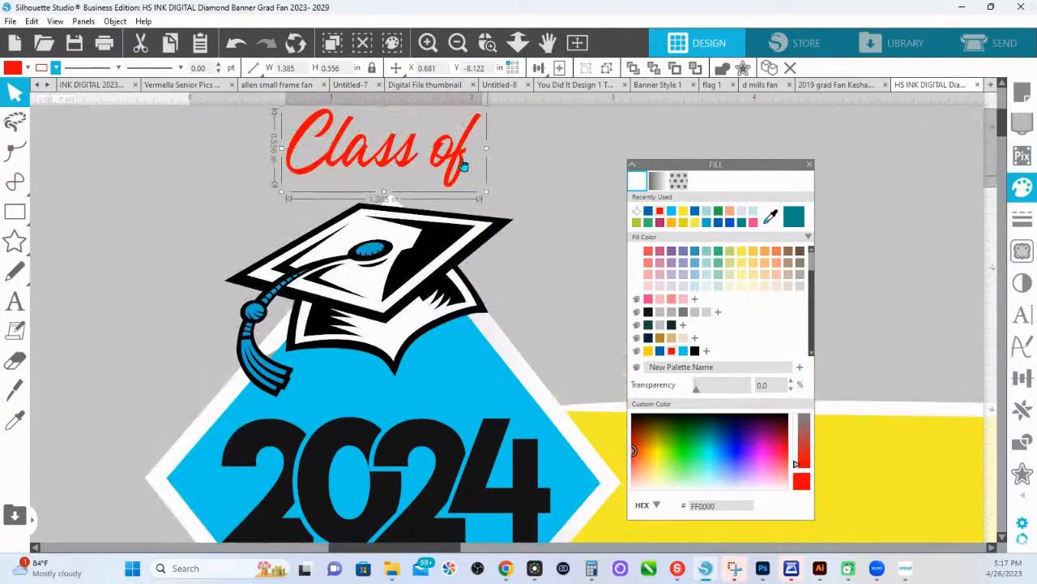
Ungroup the Class of text into separate words and select both words together.
right_click(463, 166)
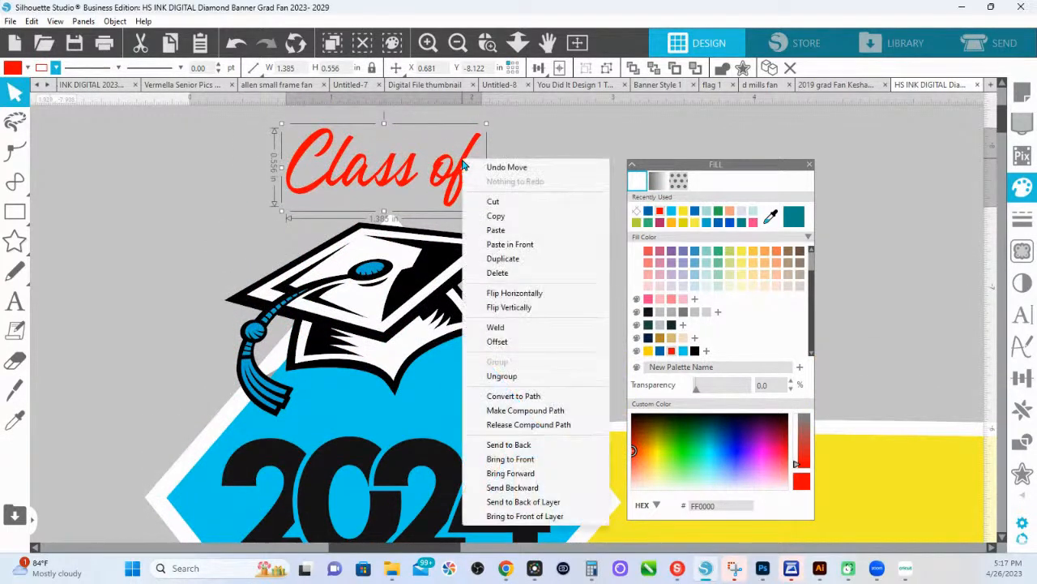
left_click(499, 371)
left_click(510, 167)
left_click(460, 178)
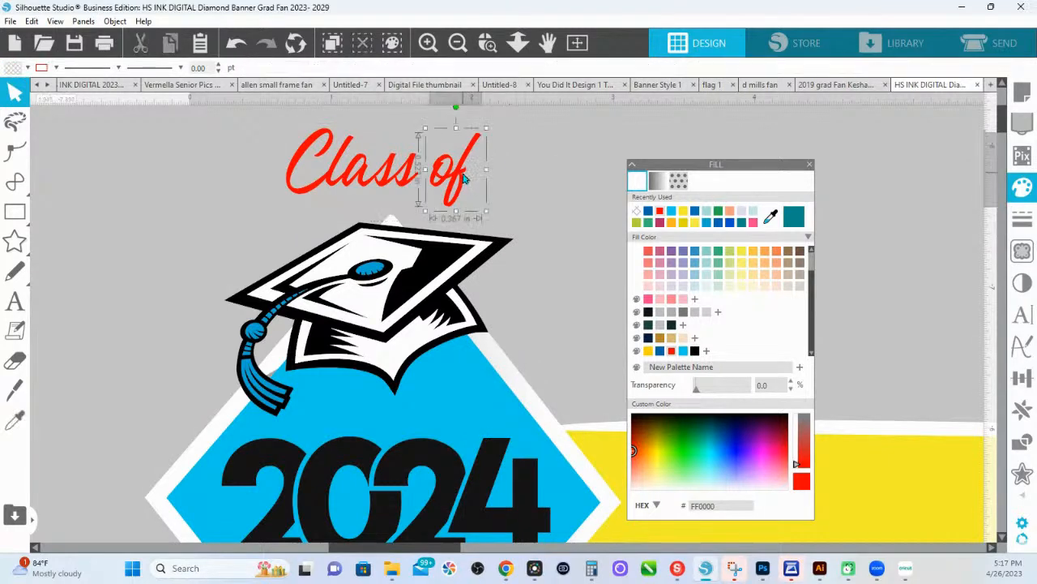
double_click(460, 179)
left_click_drag(512, 216, 316, 159)
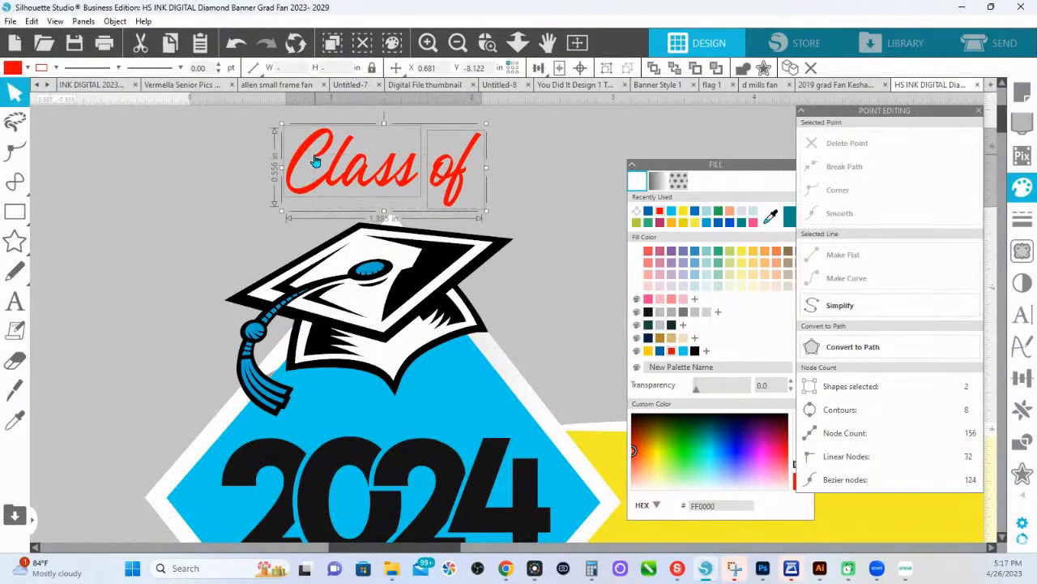
Inspect the letter edges of Class of up close and set the line colour of both words to transparent.
key("z")
left_click_drag(233, 142, 562, 202)
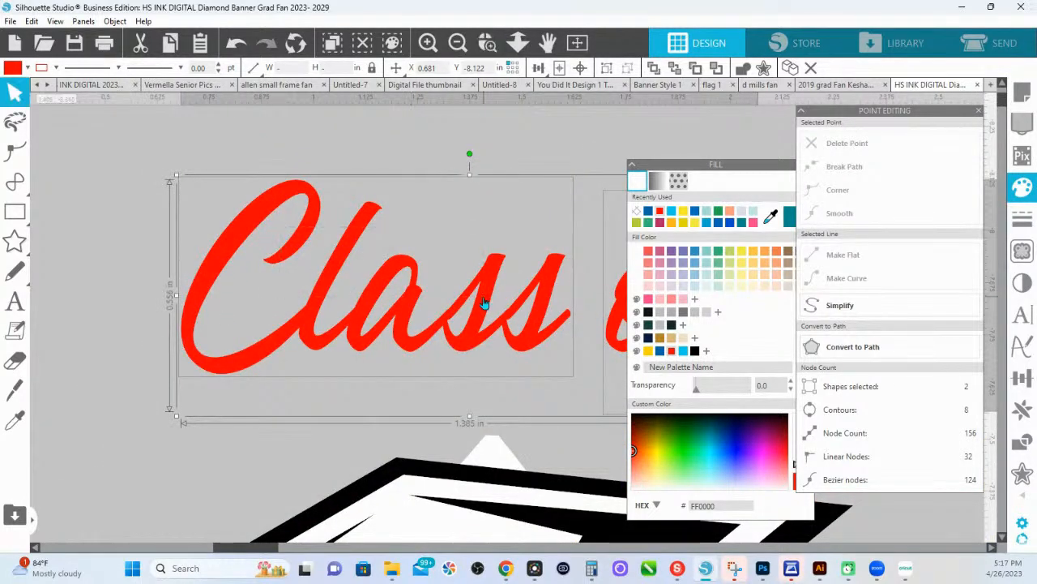
scroll(484, 302, "up", 5)
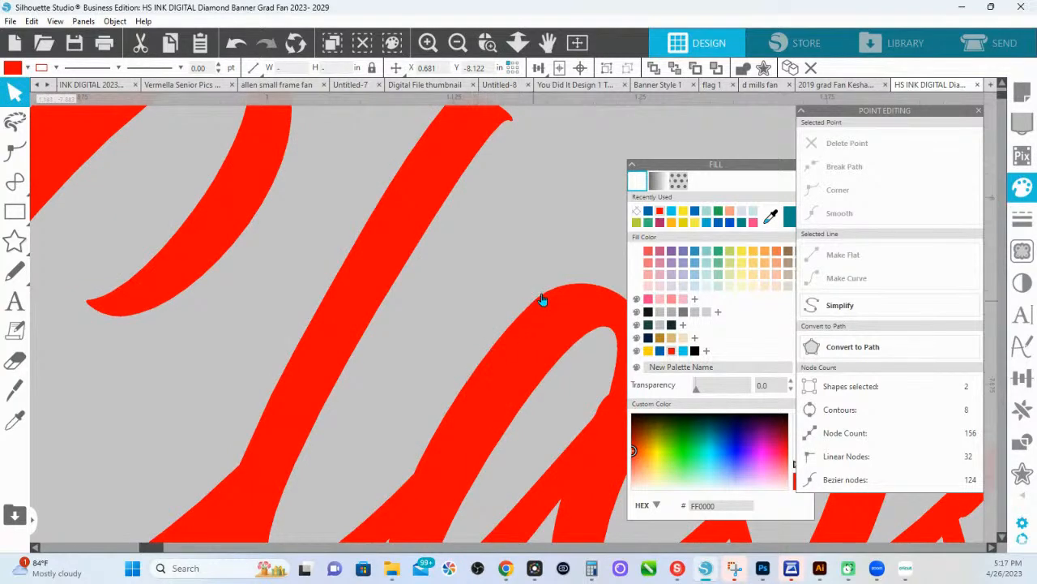
left_click(519, 40)
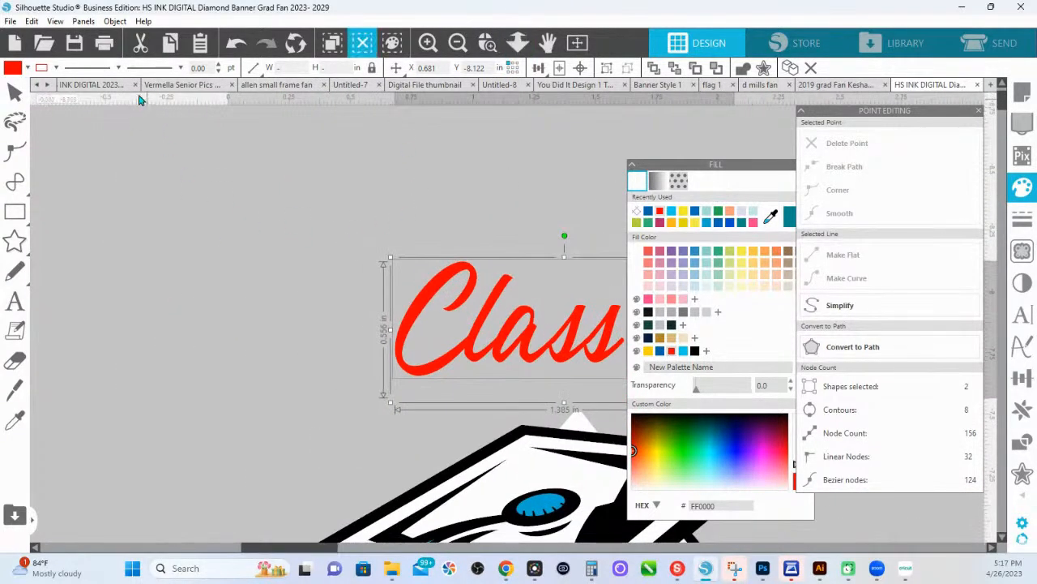
left_click(55, 67)
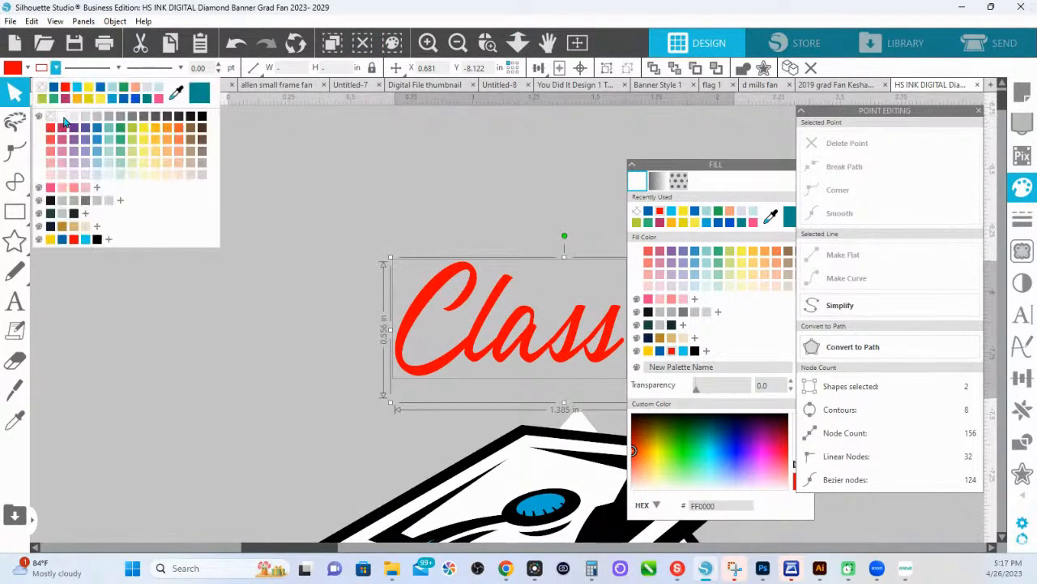
left_click(49, 121)
Try purple 5453A4, black, blue 0067AC and yellow as the fill of Class of, and return to red FF0000.
left_click(28, 67)
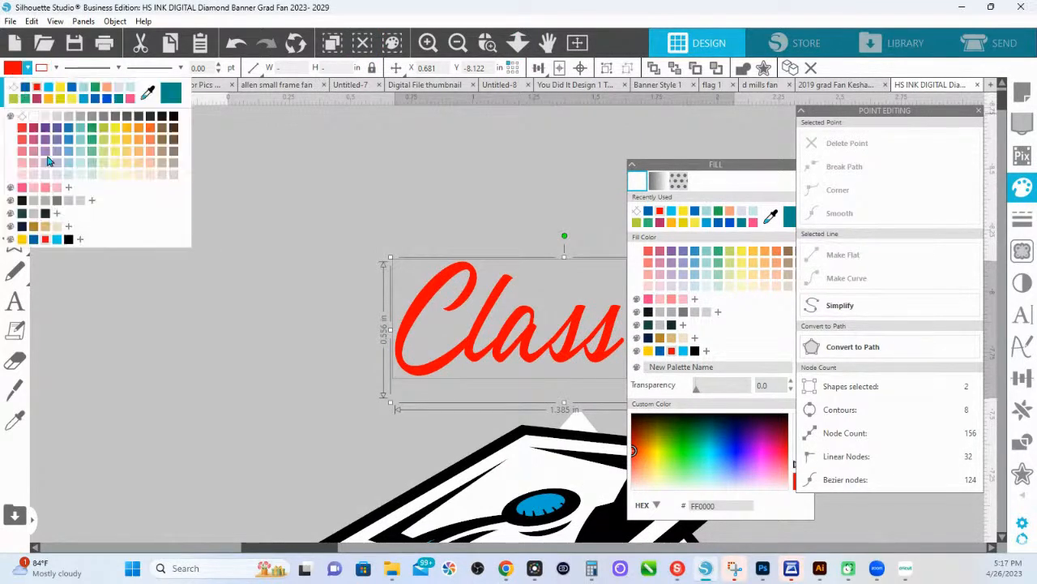
left_click(49, 130)
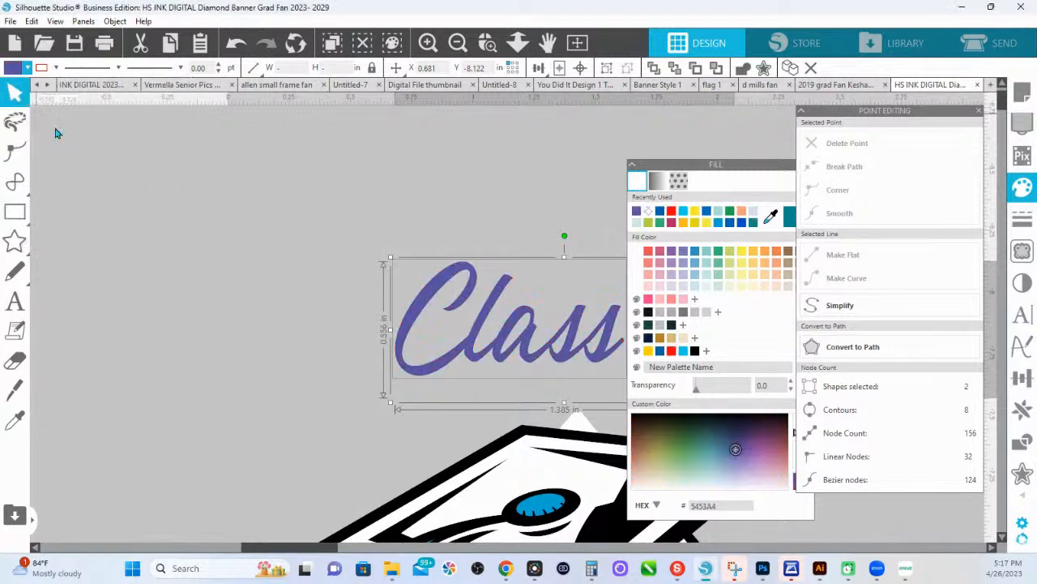
left_click(493, 49)
left_click(508, 318)
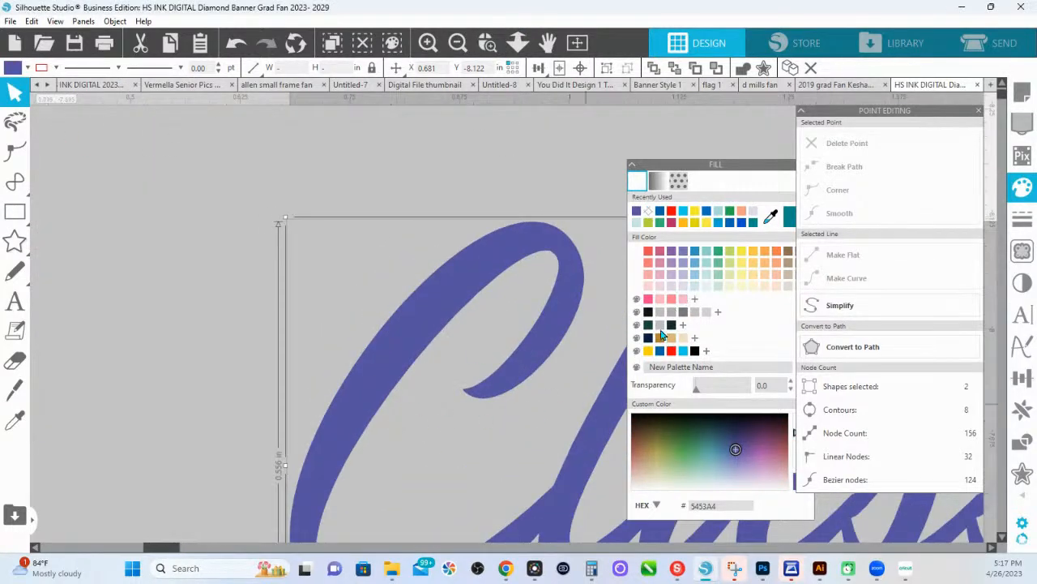
left_click(694, 350)
left_click(660, 350)
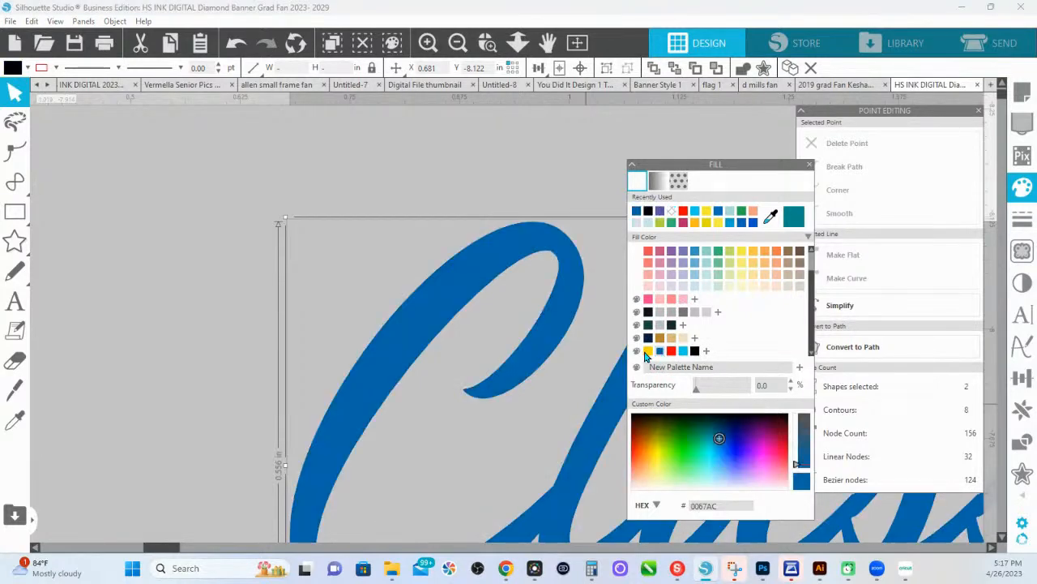
left_click(647, 351)
left_click(671, 351)
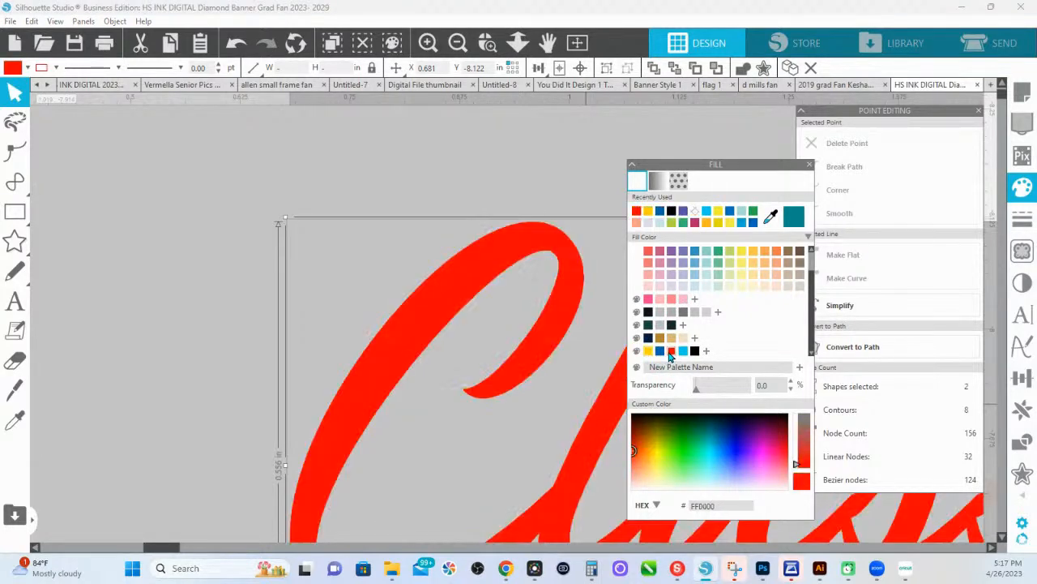
Move the Class of text back into the blue diamond, between the graduation cap and 2024.
left_click(517, 42)
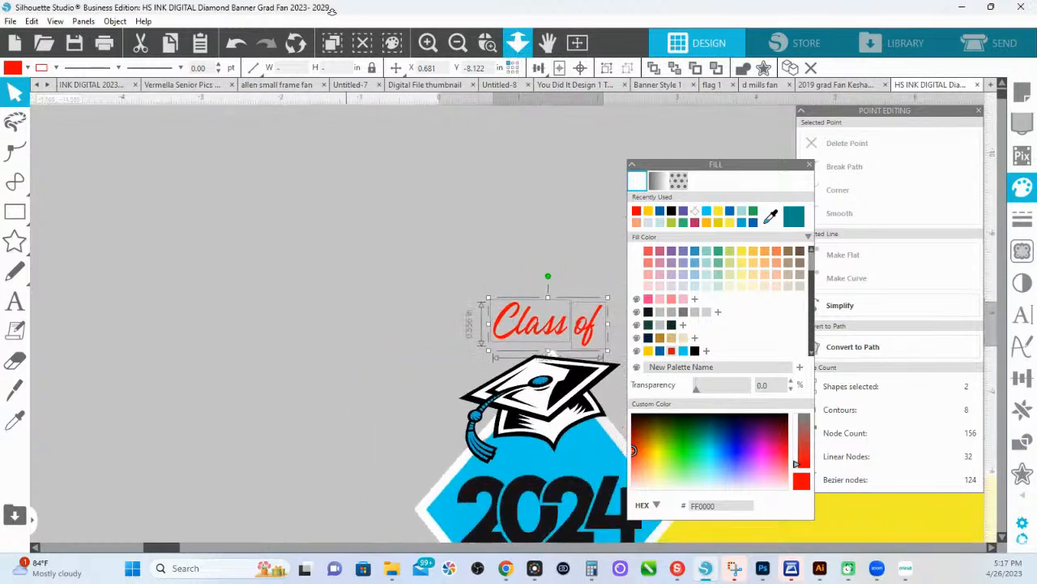
left_click_drag(572, 305, 585, 457)
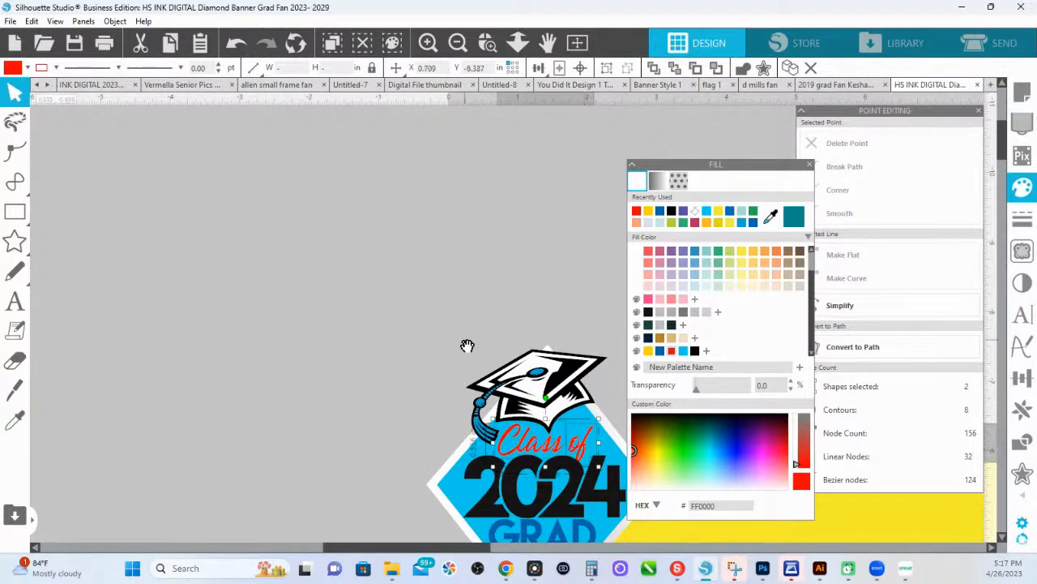
left_click_drag(466, 345, 372, 179)
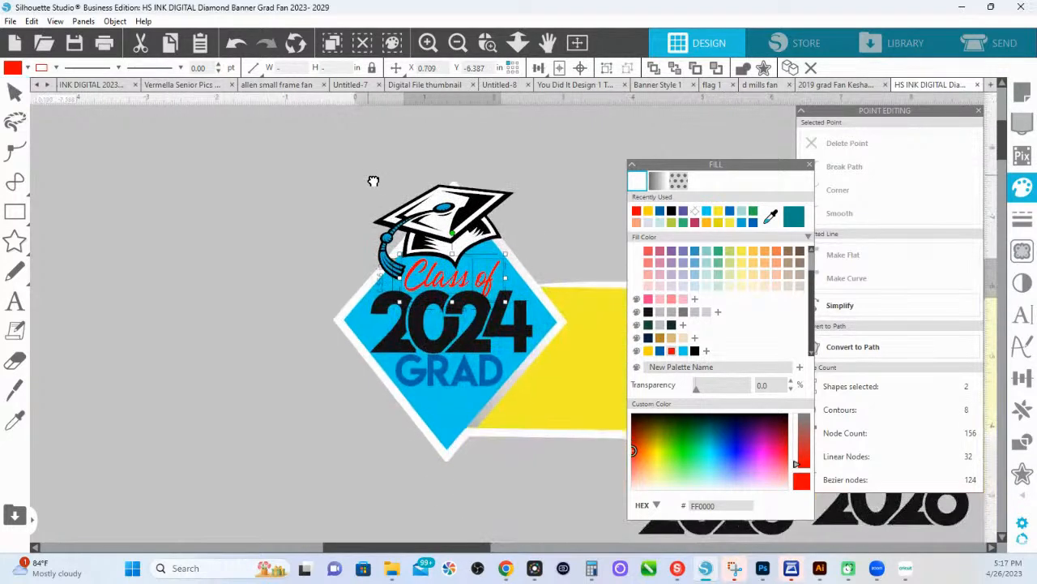
Fill the cap's tassel and button with grey 767676 and ungroup them into separate pieces.
left_click(386, 248)
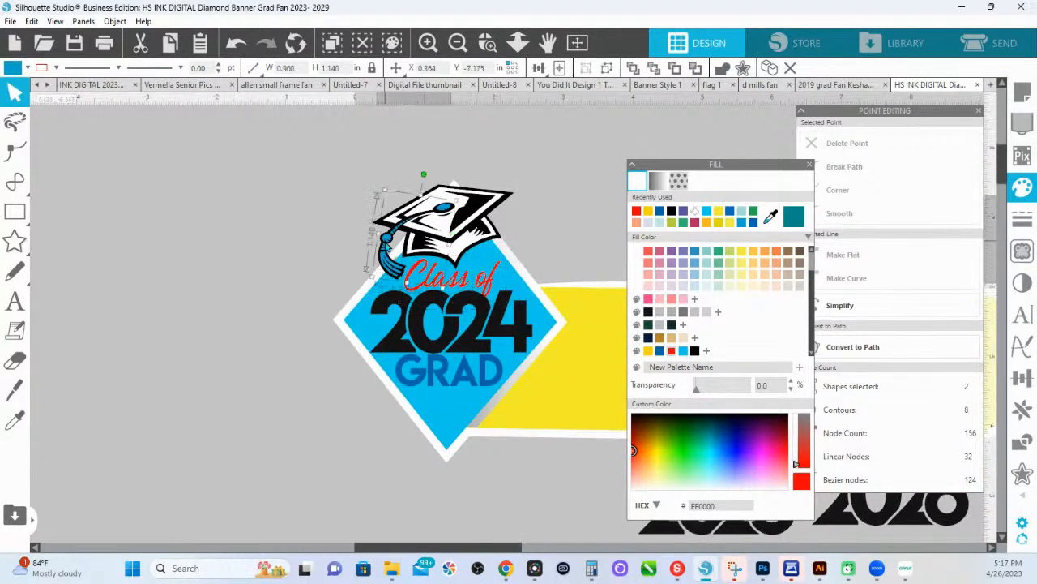
left_click(682, 314)
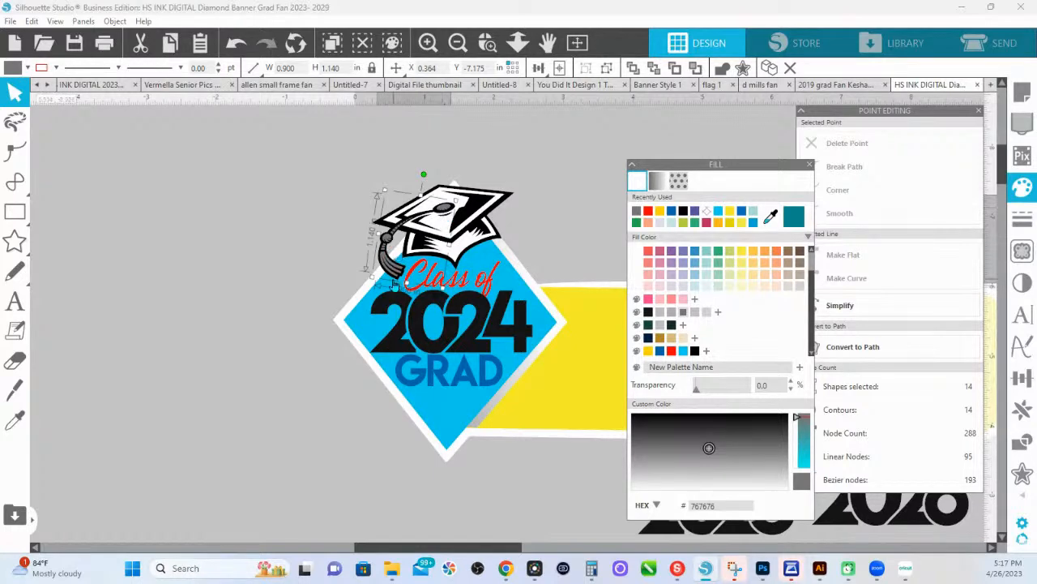
right_click(442, 211)
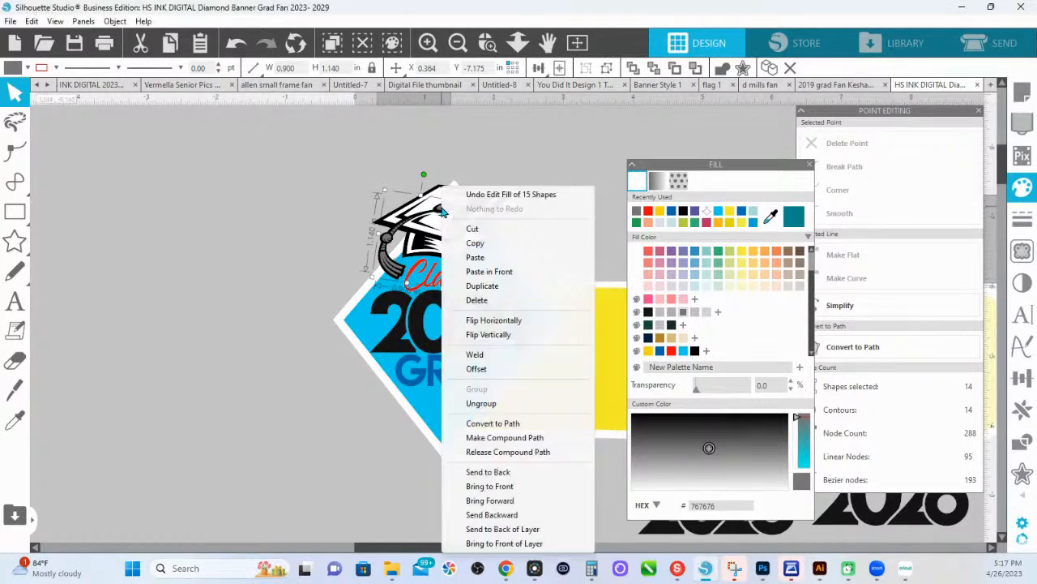
left_click(482, 404)
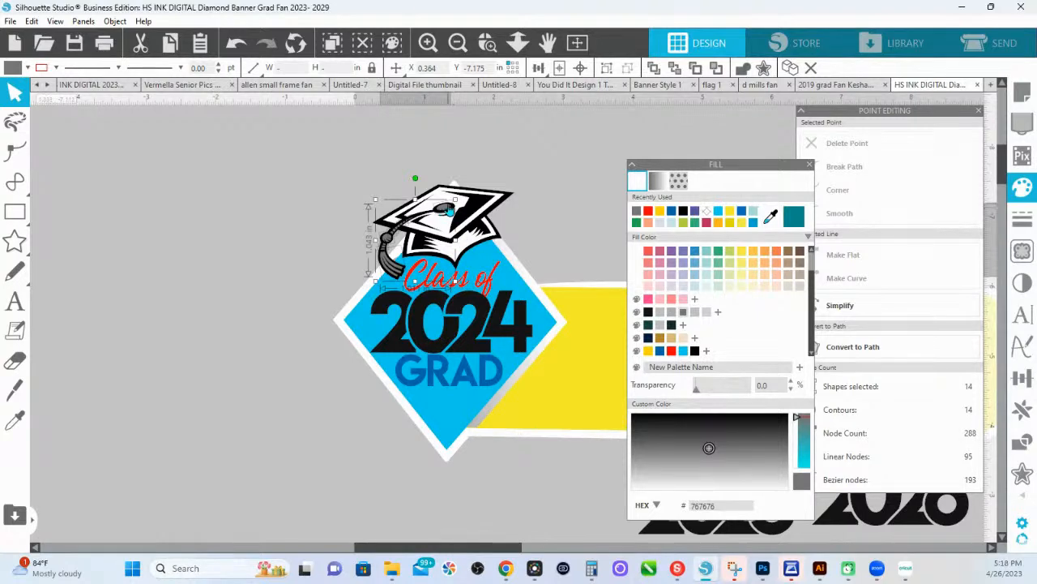
Exclude the cap's button from the selection, try lavender on the tassel pieces, and settle on yellow FFD400.
left_click(447, 212, "shift")
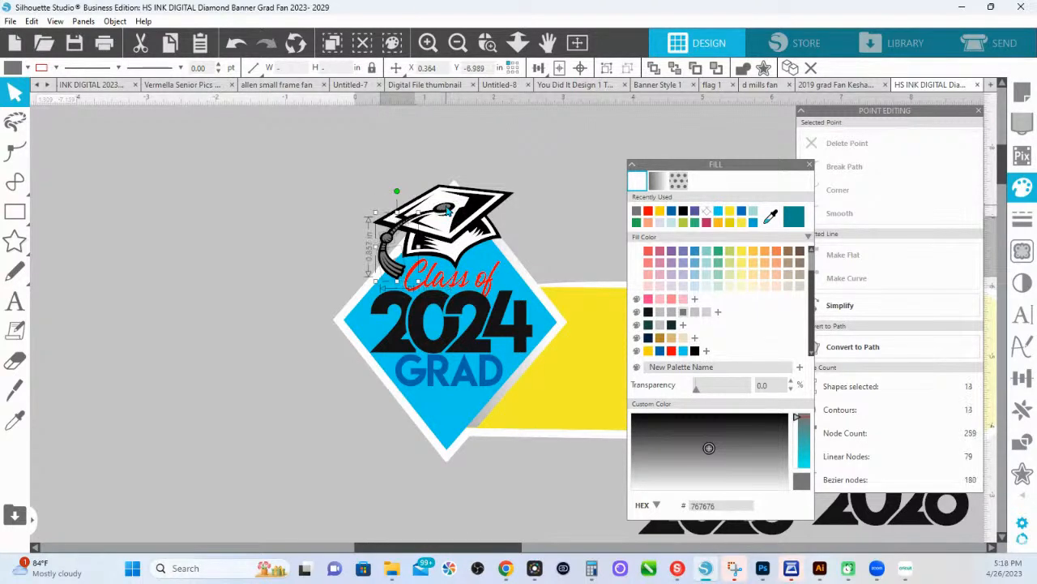
left_click(684, 263)
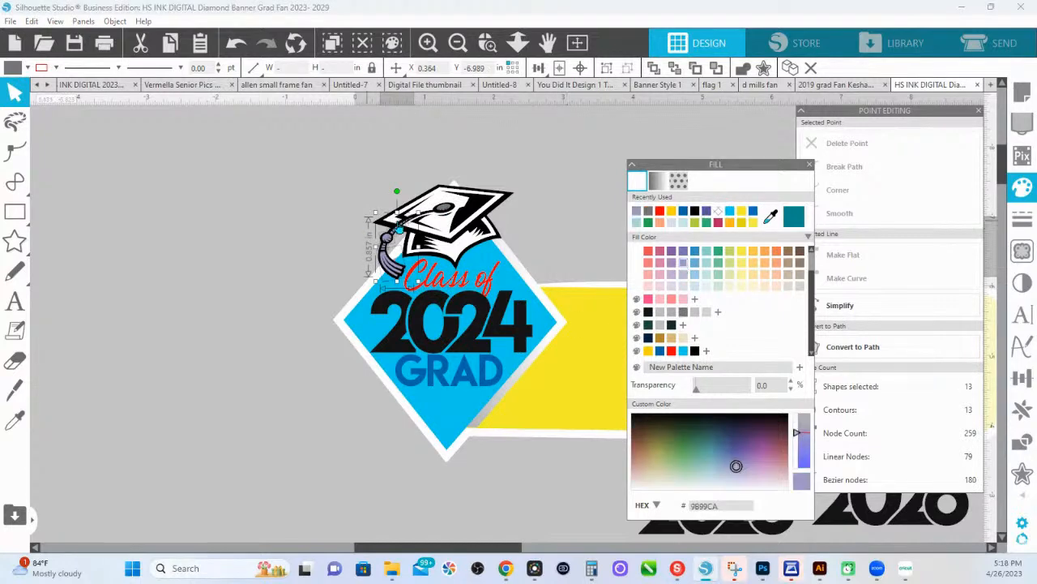
left_click(649, 351)
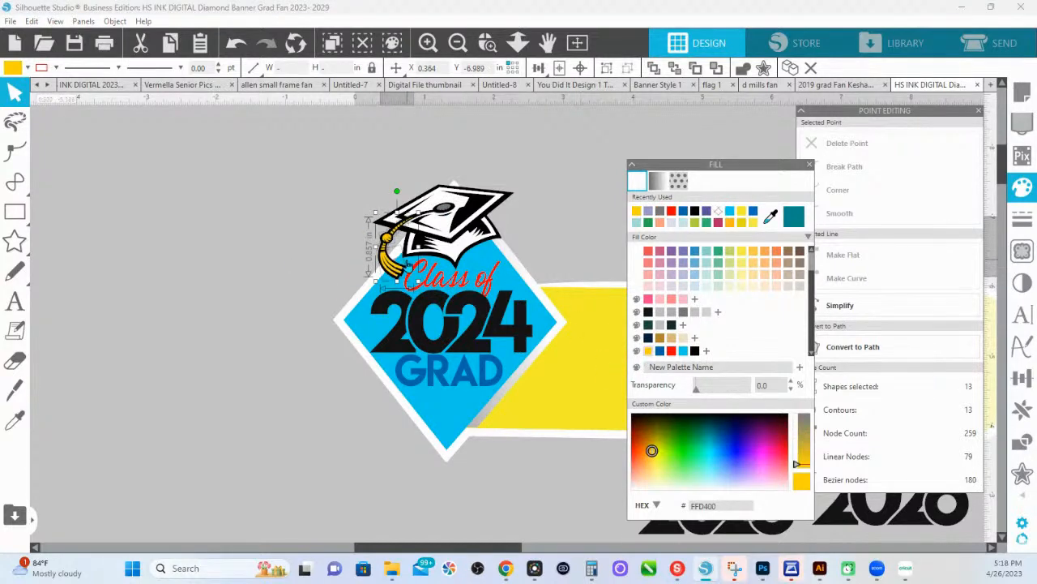
Exclude the tassel's fringe from the selection, fill the cord and knot pieces with grey 767676, and group them.
left_click(488, 43)
left_click_drag(369, 216, 558, 345)
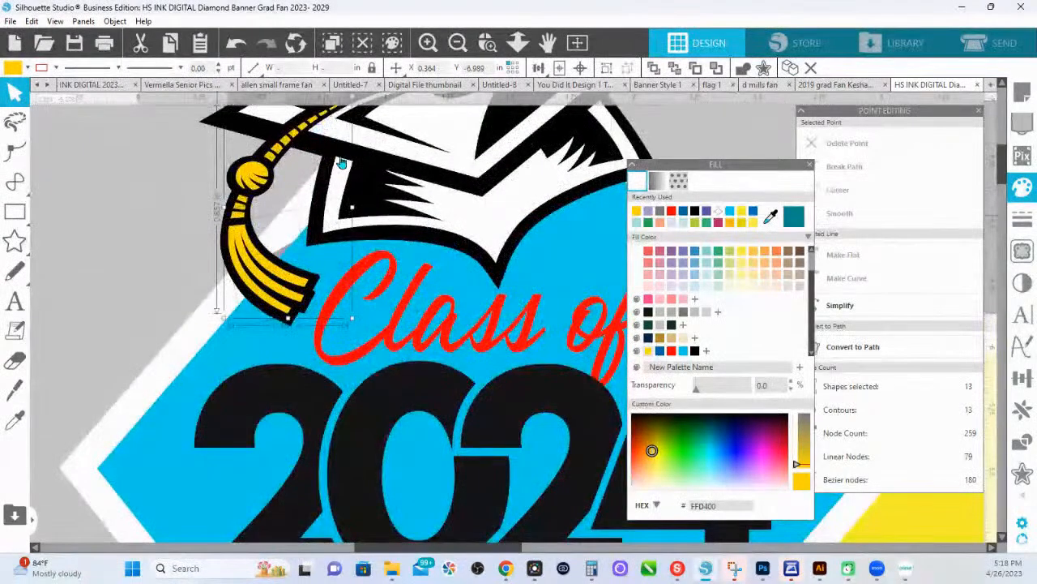
scroll(311, 144, "up", 1)
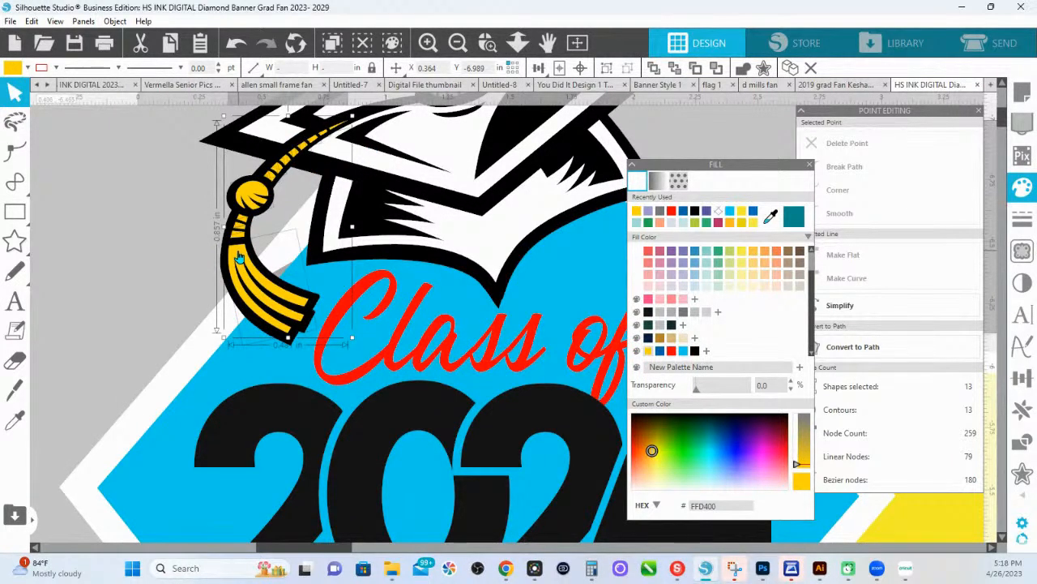
left_click(239, 256)
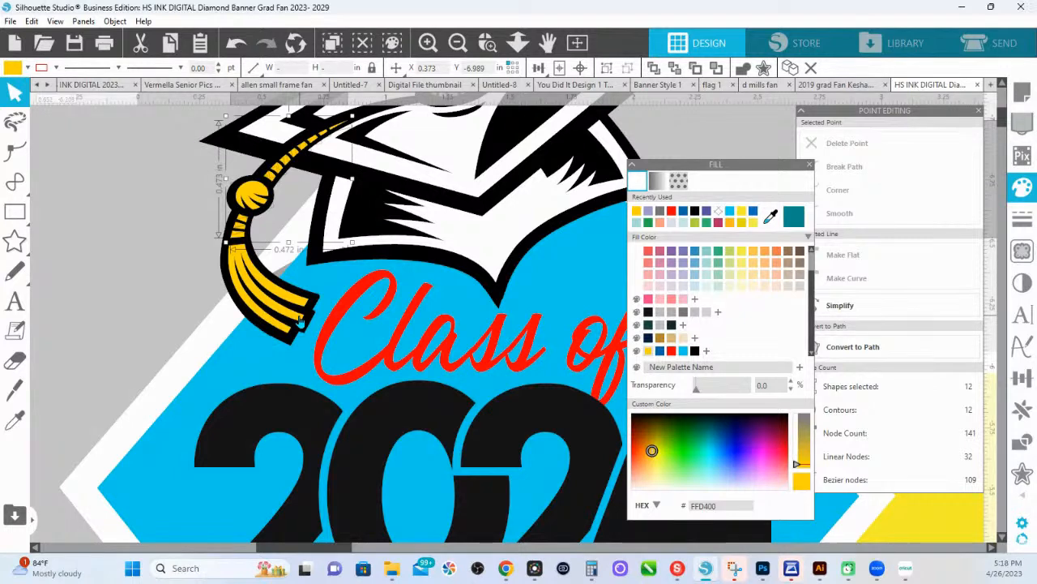
left_click(681, 315)
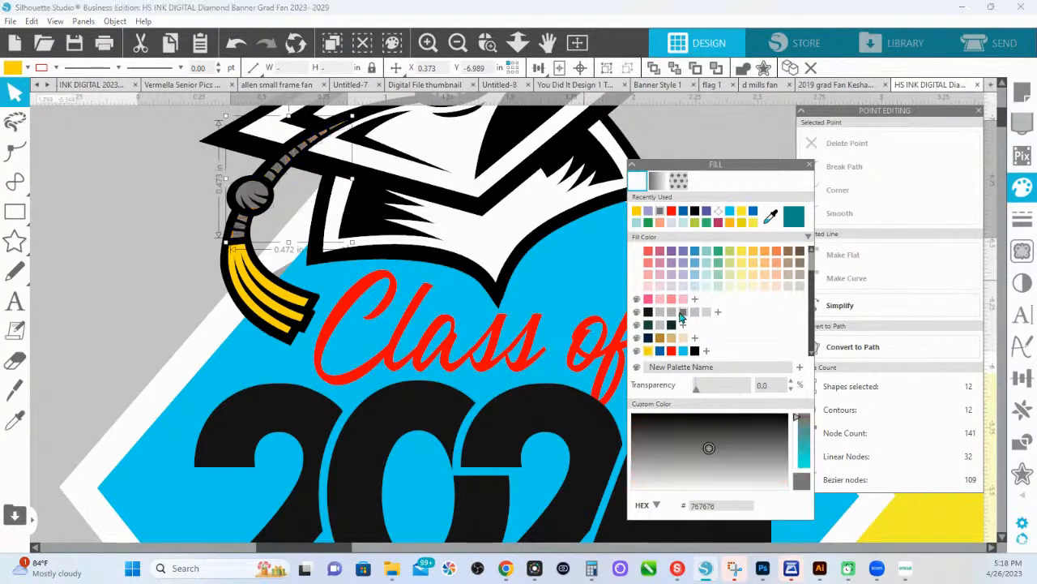
right_click(250, 188)
left_click(288, 405)
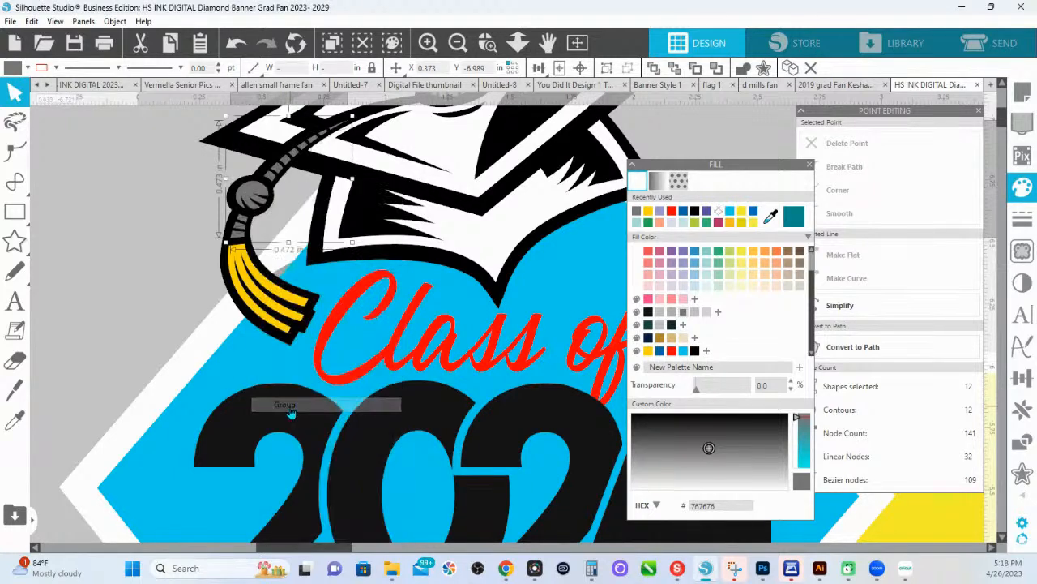
Try light blue and red FF0000 as the fill of the tassel's fringe, and settle on blue 0067AC.
left_click(242, 264)
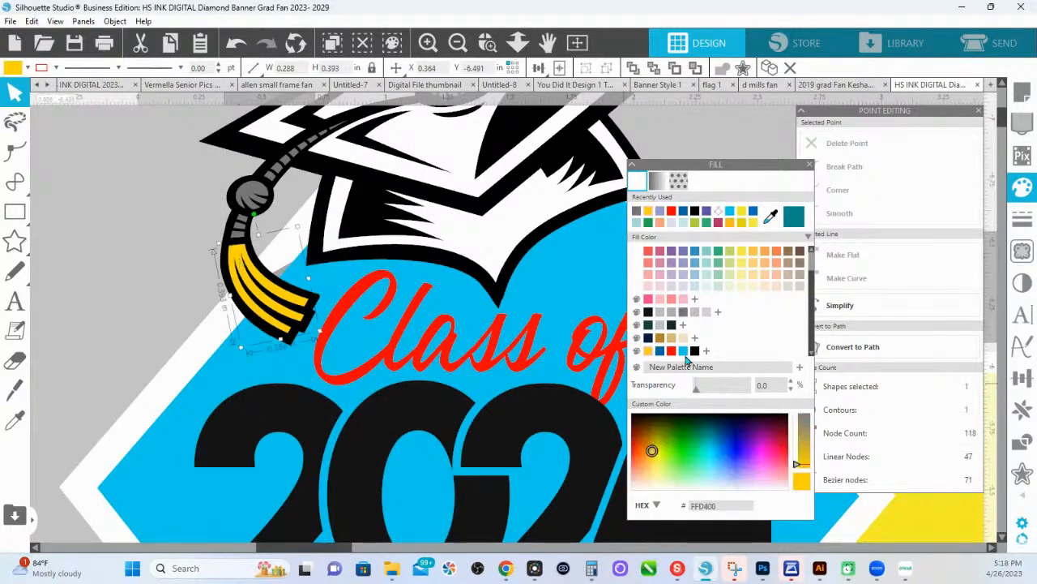
left_click(683, 352)
left_click(660, 350)
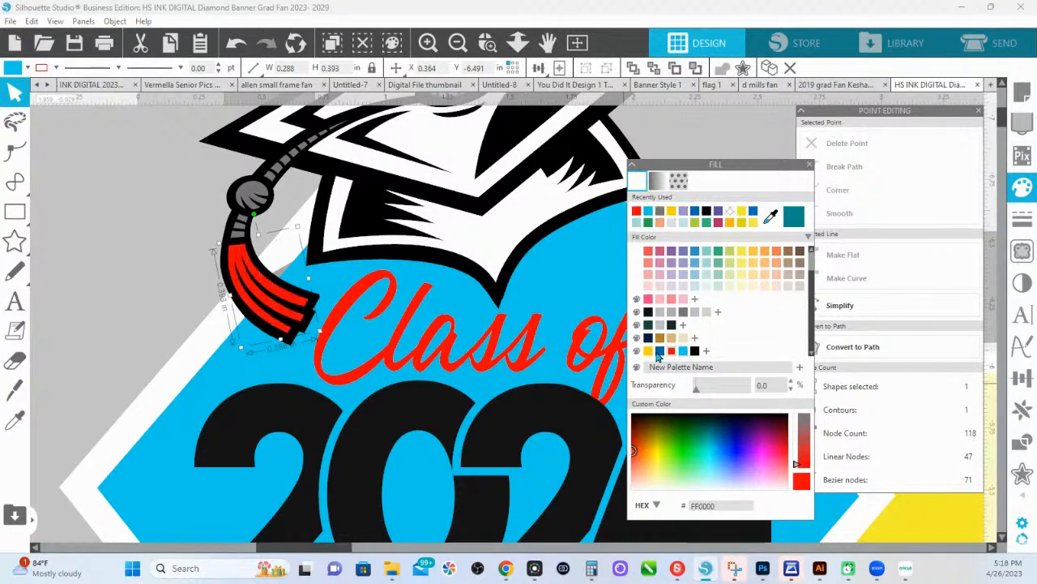
left_click(494, 44)
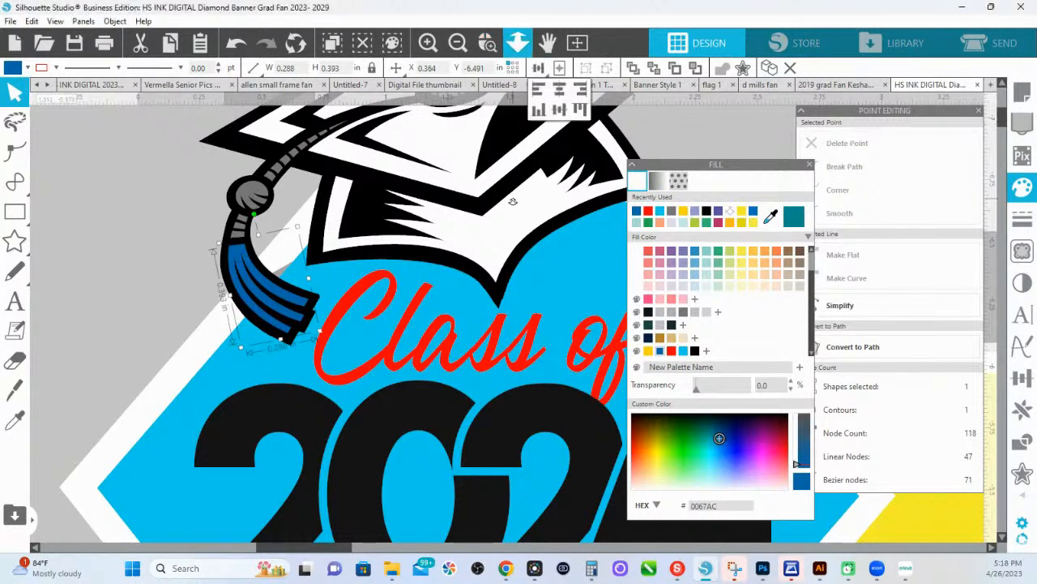
Fill the cap's button with red and the cap's black shape with light blue 00CDED.
left_click(477, 162)
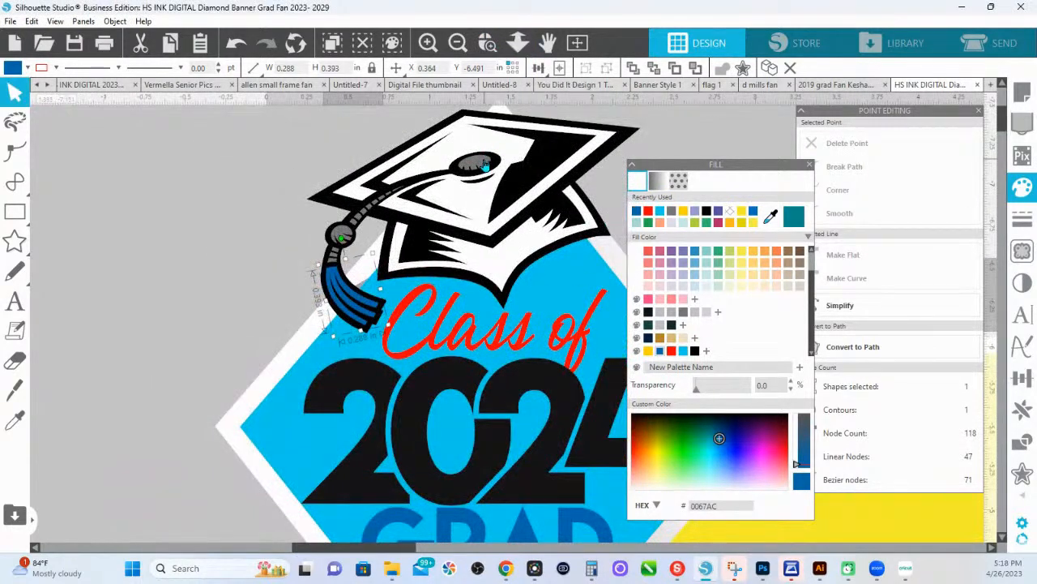
left_click(671, 350)
left_click(567, 156)
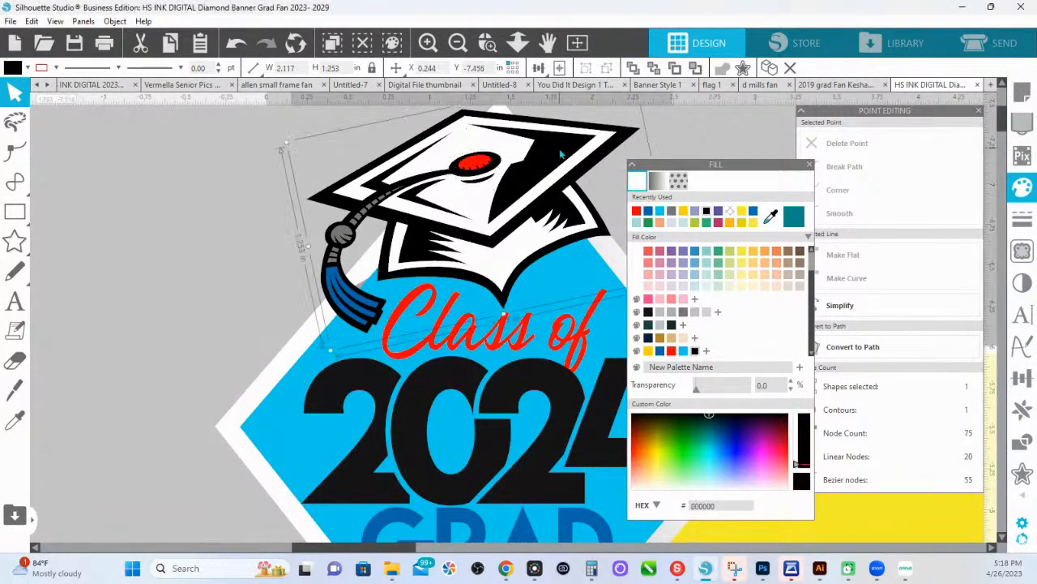
left_click(684, 350)
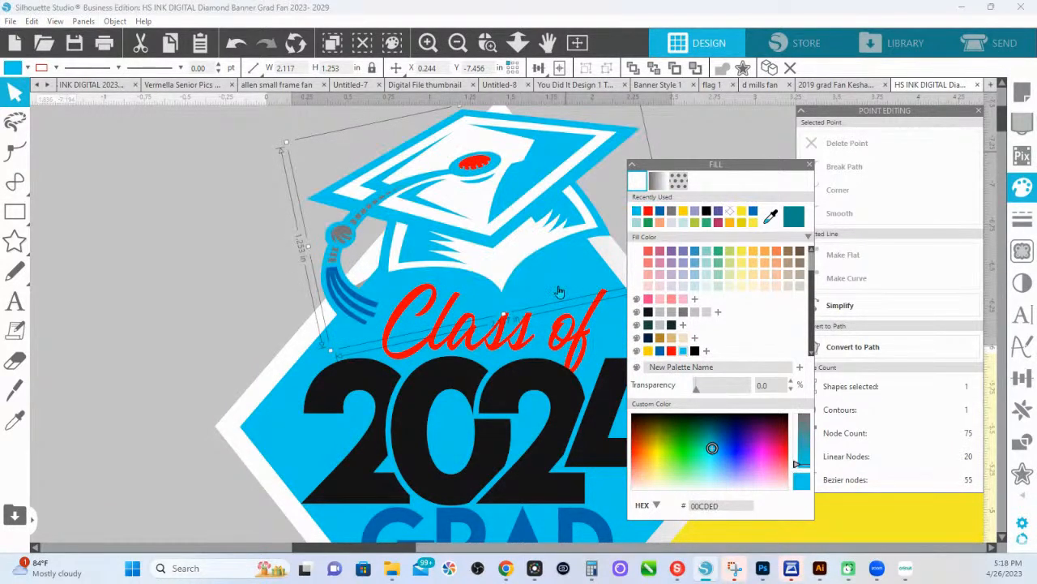
Try blue 0067AC on the cap's white areas and settle on yellow FFD400.
left_click(506, 260)
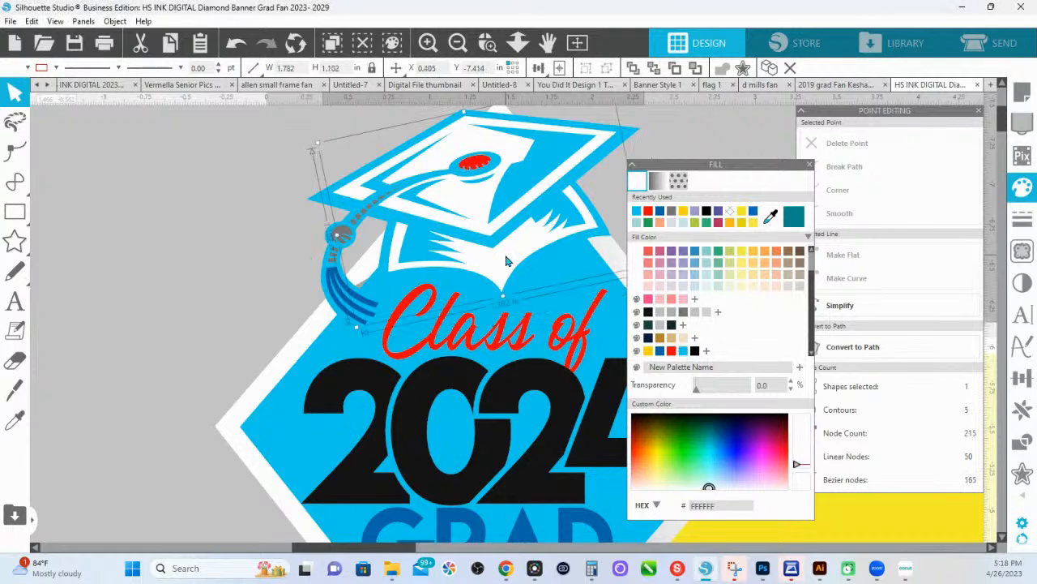
left_click(662, 352)
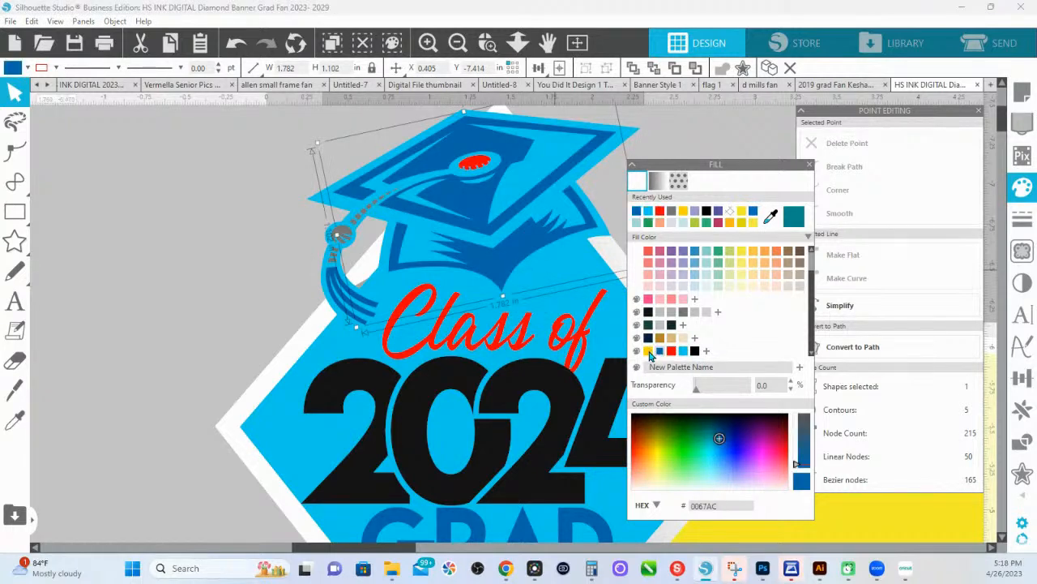
left_click(649, 352)
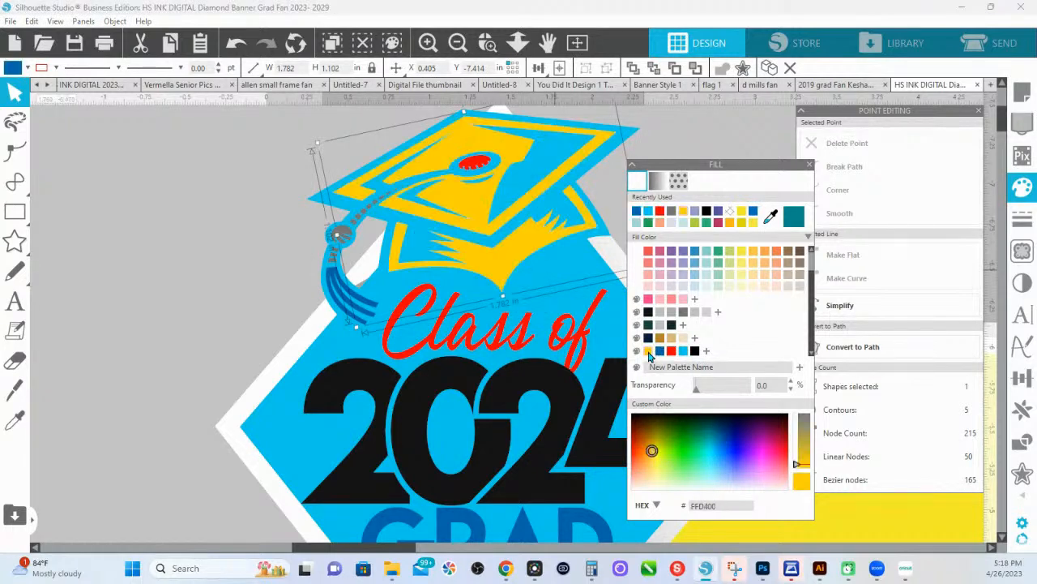
left_click(365, 290)
left_click(363, 286)
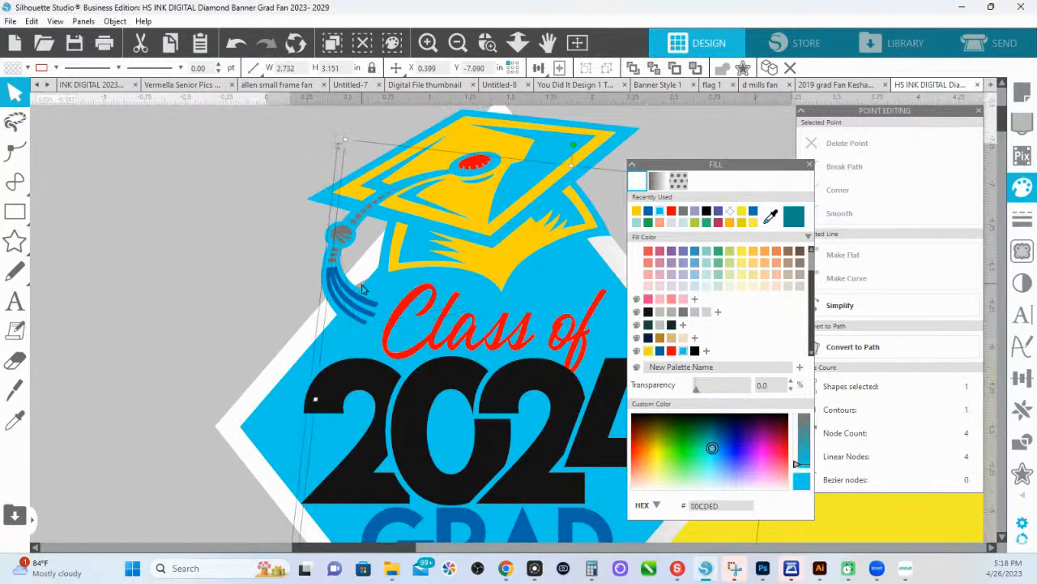
Switch to the senior pictures document and move the seated cap-and-gown portrait clear of the black-top portrait.
left_click(517, 43)
left_click_drag(504, 337, 469, 125)
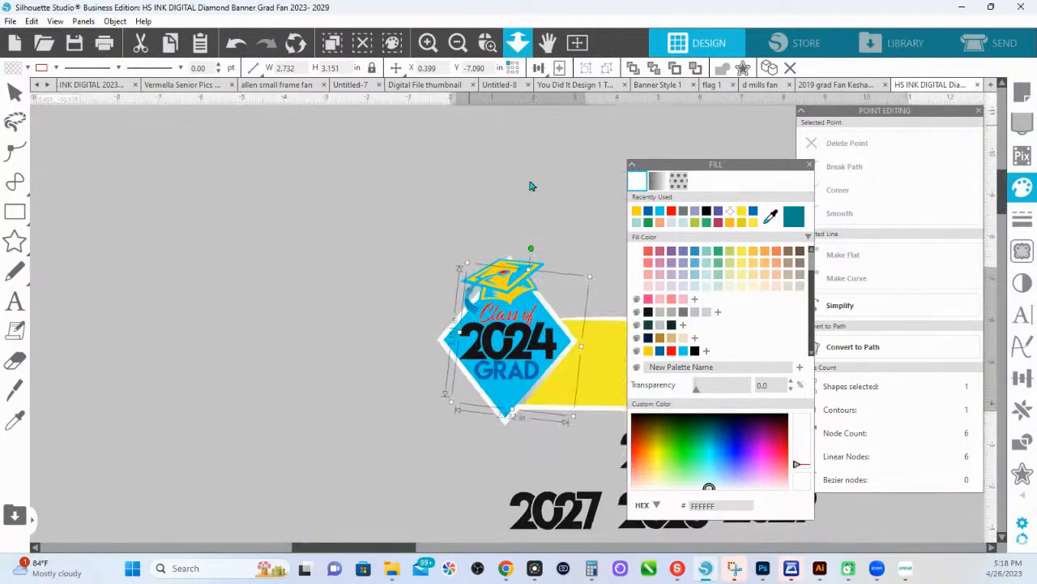
left_click_drag(573, 199, 248, 160)
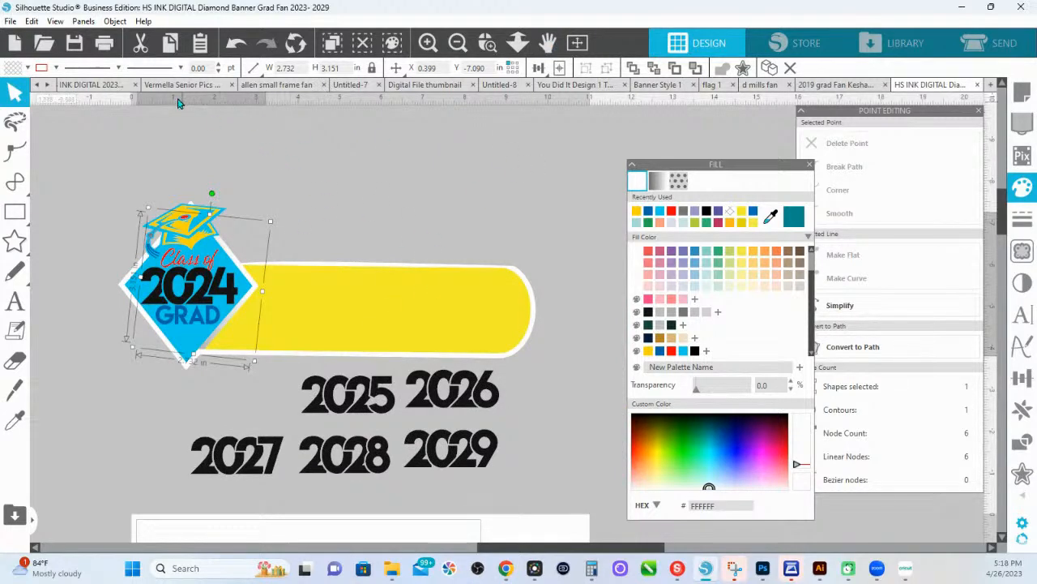
left_click(171, 85)
left_click(518, 43)
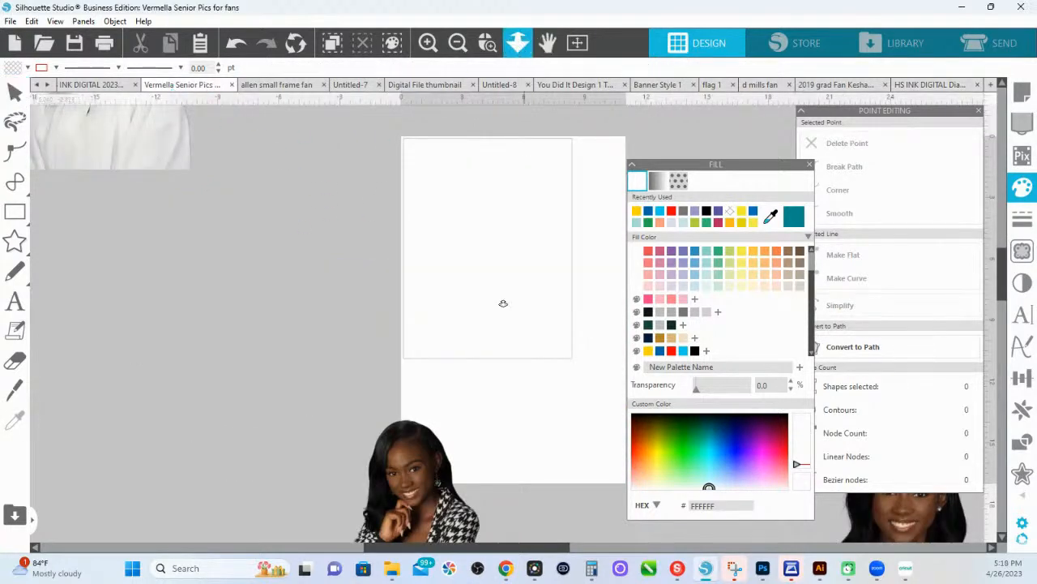
left_click_drag(503, 300, 320, 266)
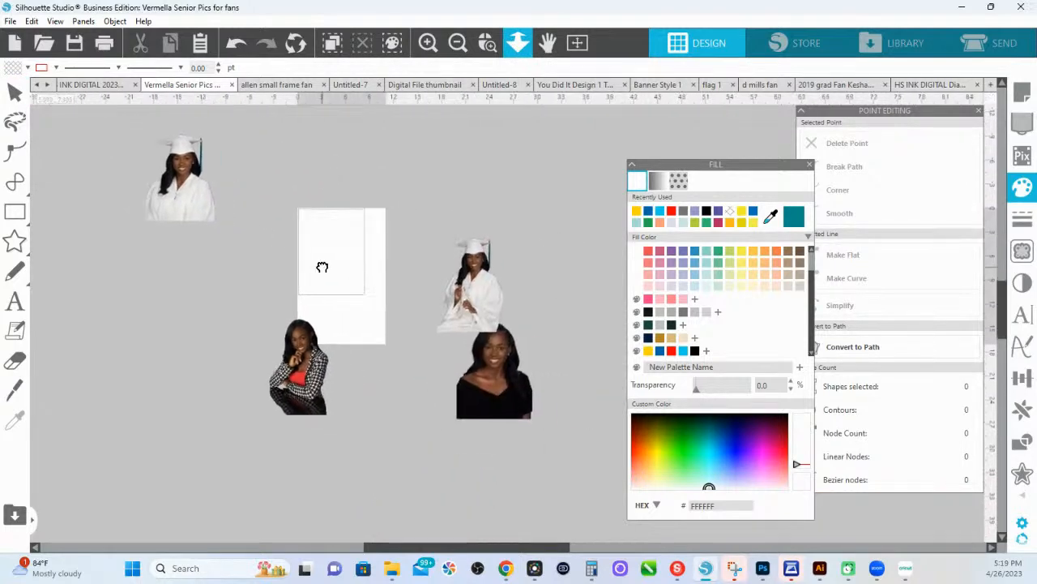
double_click(468, 298)
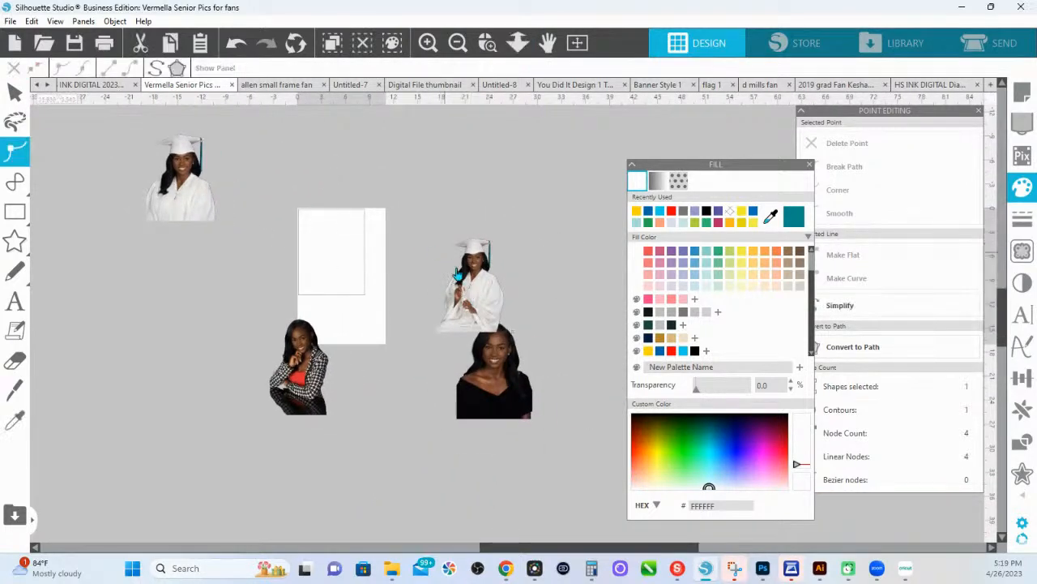
left_click_drag(474, 275, 415, 199)
Copy the seated cap-and-gown and black-top portraits and paste them into the HS INK Diamond Banner Grad Fan document.
left_click(488, 373)
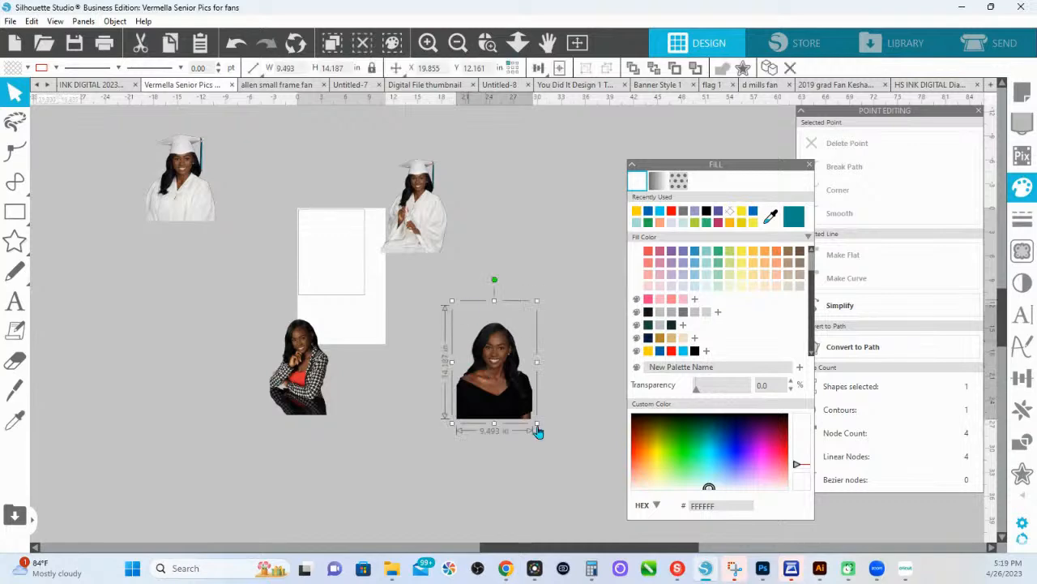
left_click(422, 206, "shift")
key("i")
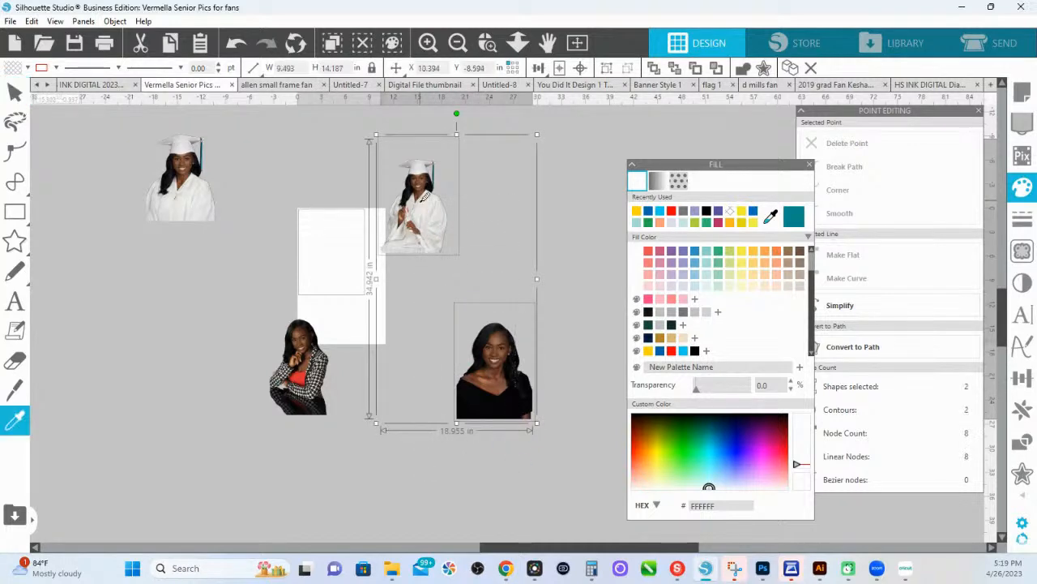
key("v")
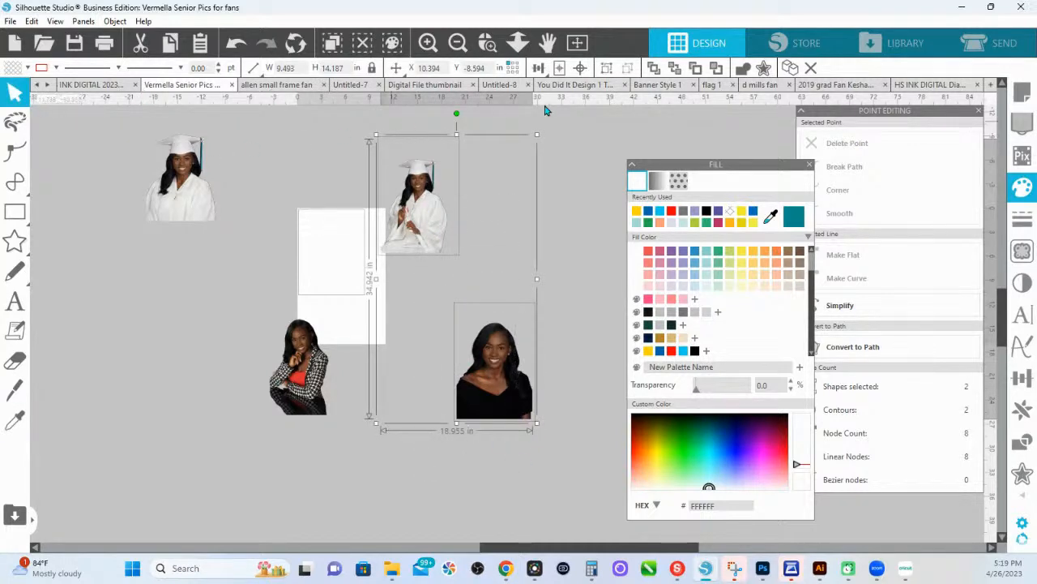
left_click(922, 87)
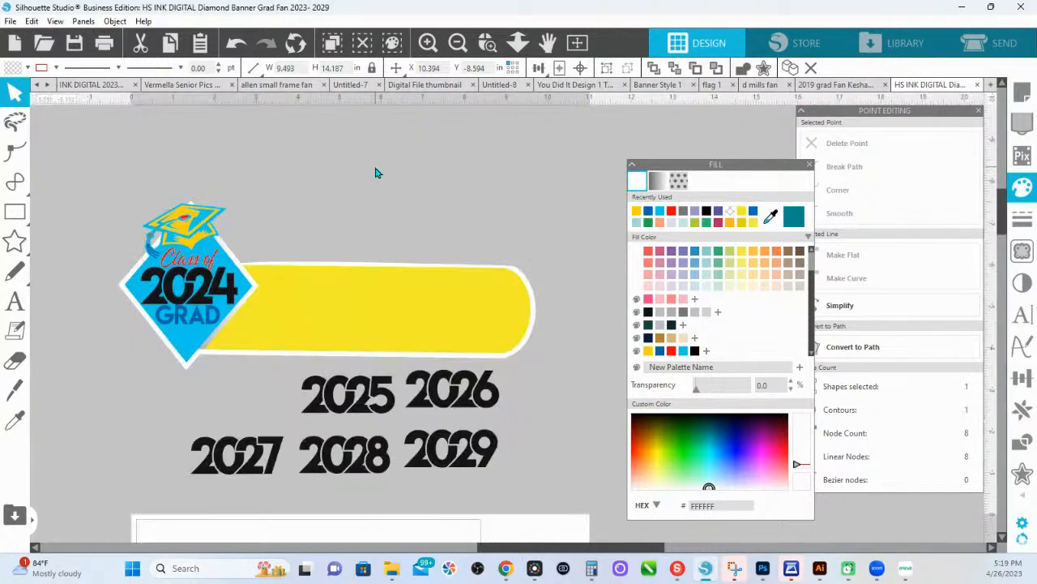
right_click(376, 168)
left_click(408, 230)
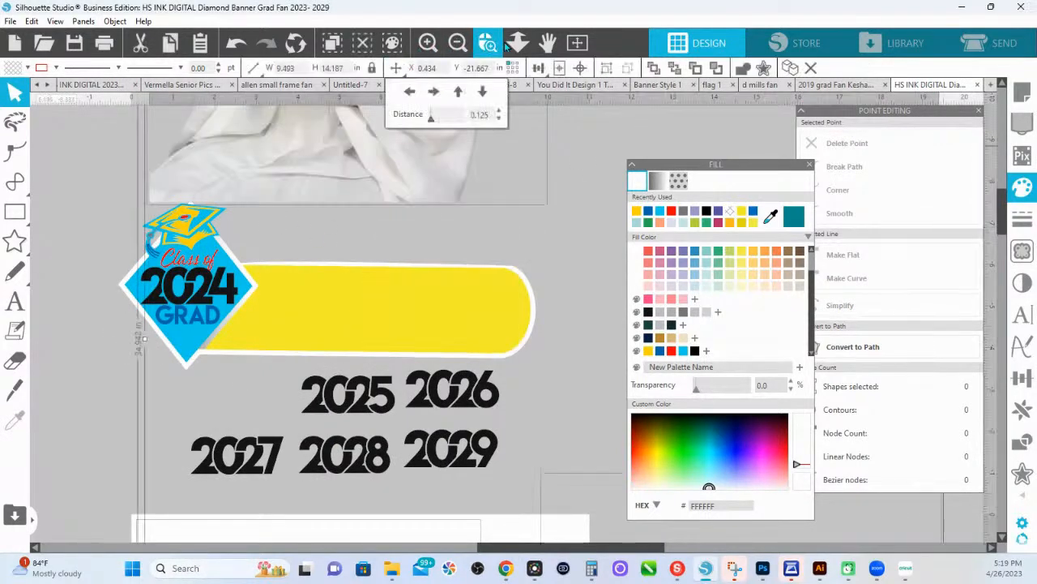
Separate the pasted portraits, placing the cap-and-gown one left of the banner design and the black-top one above it.
scroll(518, 215, "down", 3)
left_click_drag(428, 314, 570, 416)
left_click_drag(517, 316, 217, 341)
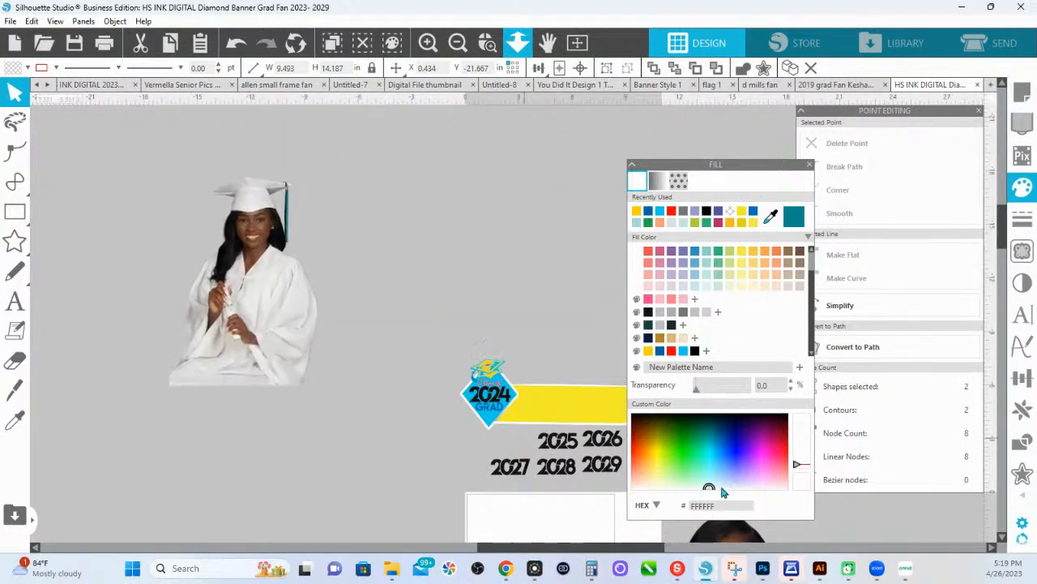
left_click(729, 540)
left_click_drag(729, 539, 467, 148)
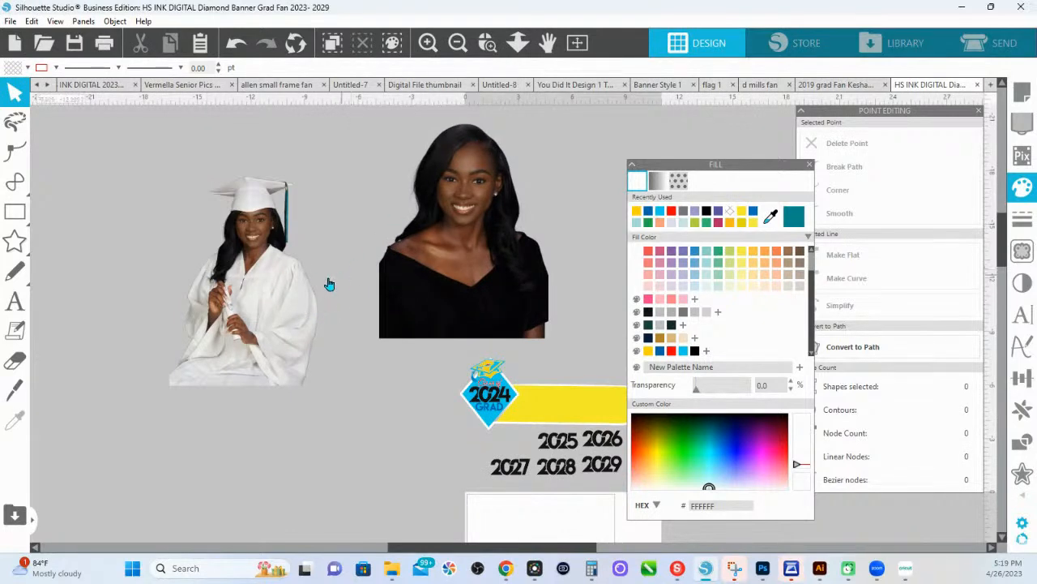
Move the black-top portrait to the open area left of the cap-and-gown portrait, clearing the Fill settings out of the way.
left_click_drag(374, 287, 562, 301)
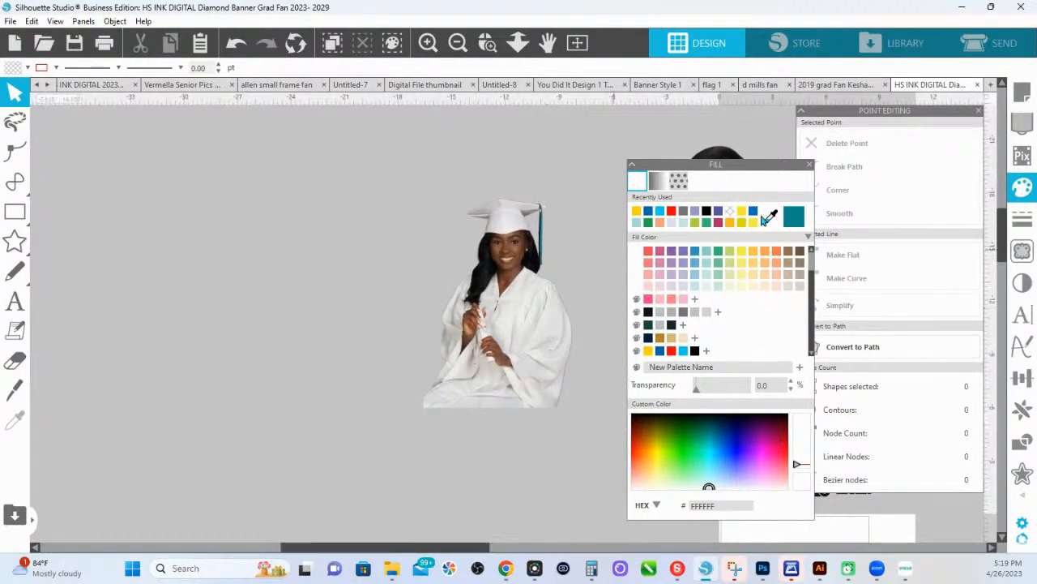
left_click_drag(724, 165, 874, 169)
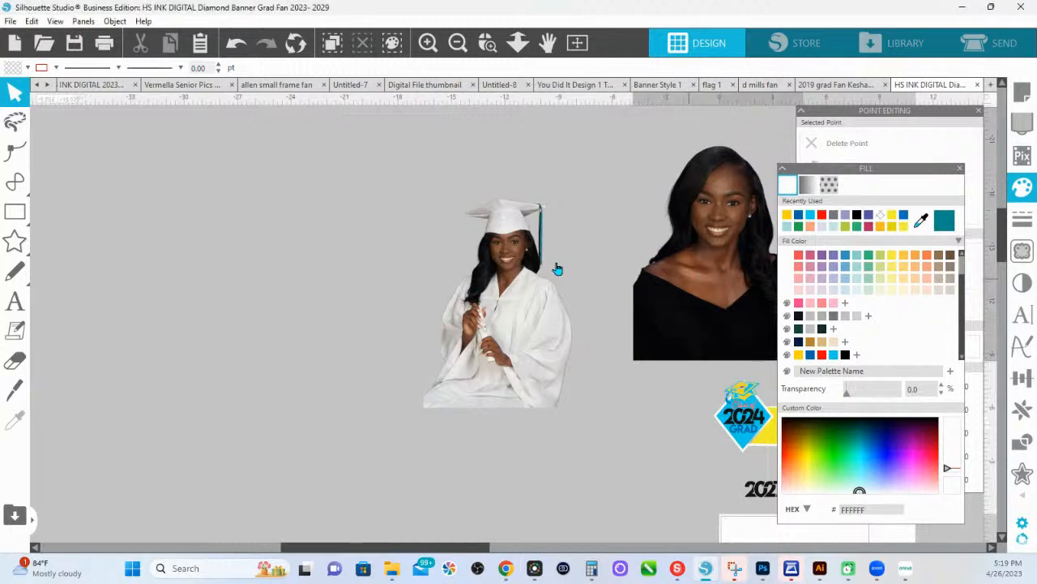
left_click_drag(690, 288, 305, 292)
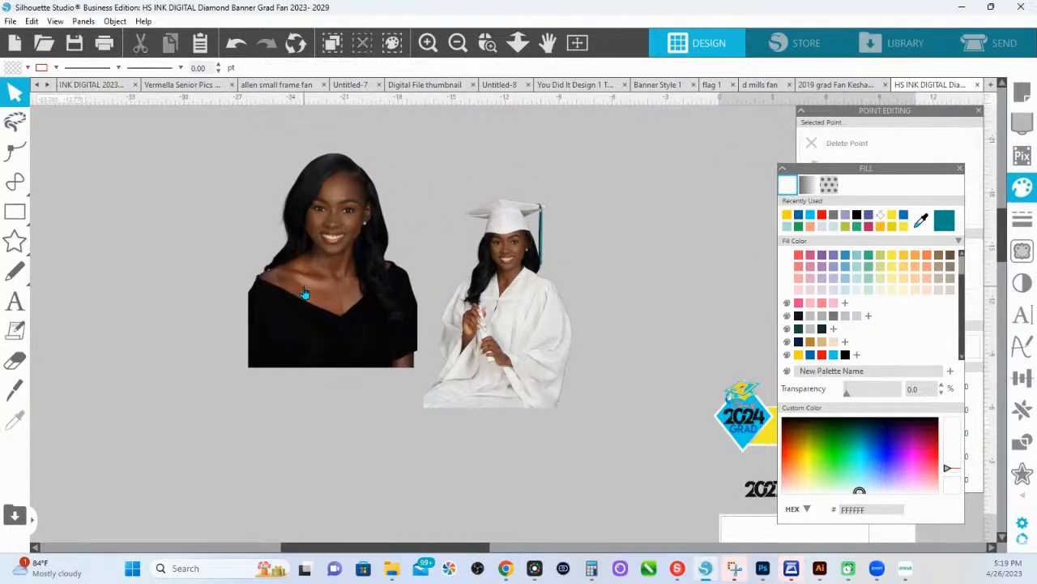
left_click_drag(354, 265, 332, 272)
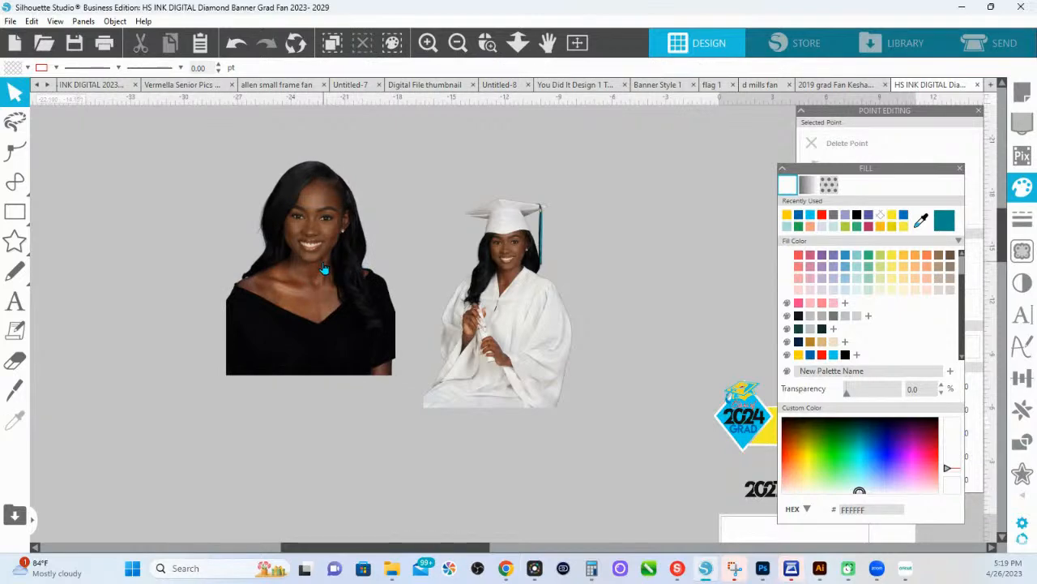
double_click(317, 261)
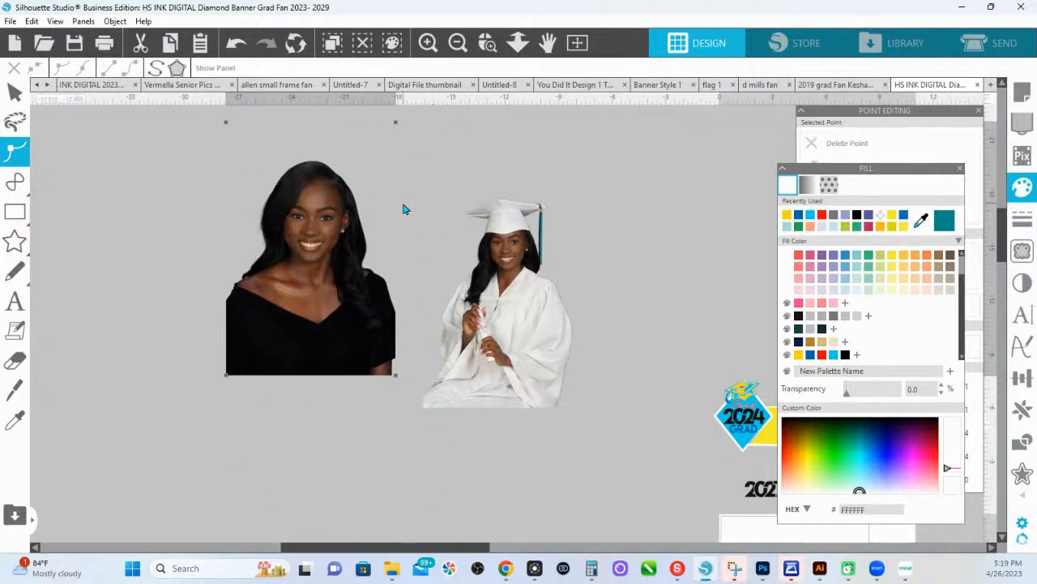
left_click_drag(328, 278, 305, 285)
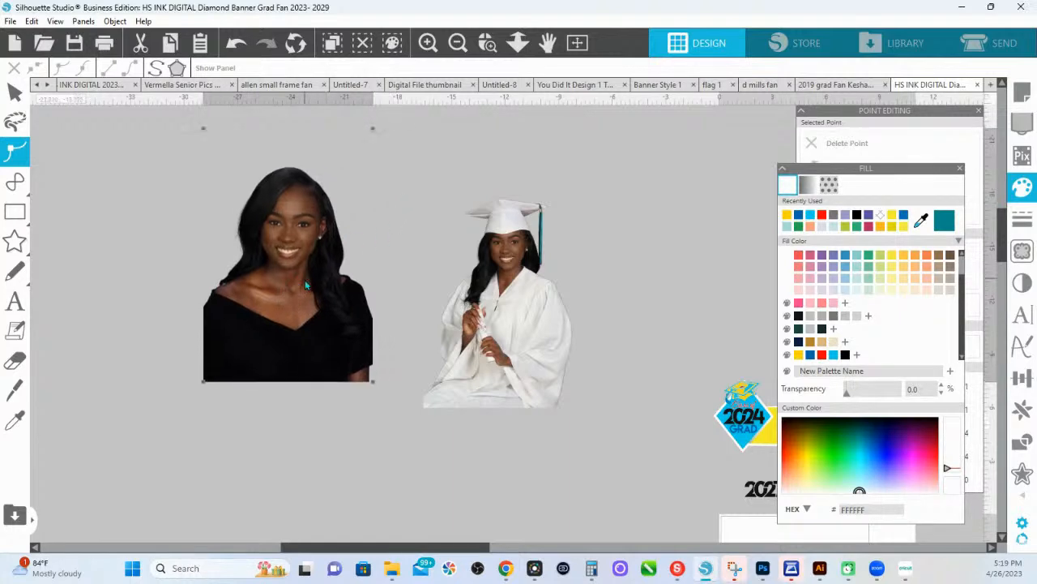
Trace and detach the black-top portrait with the high pass filter off and the threshold at 78%.
left_click(1024, 252)
left_click_drag(919, 110, 518, 122)
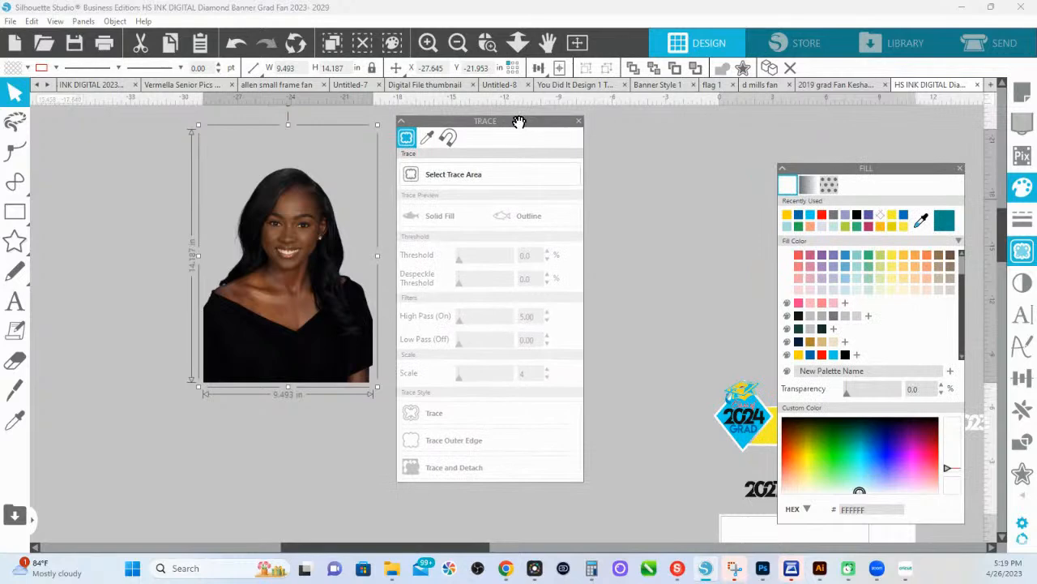
left_click(470, 178)
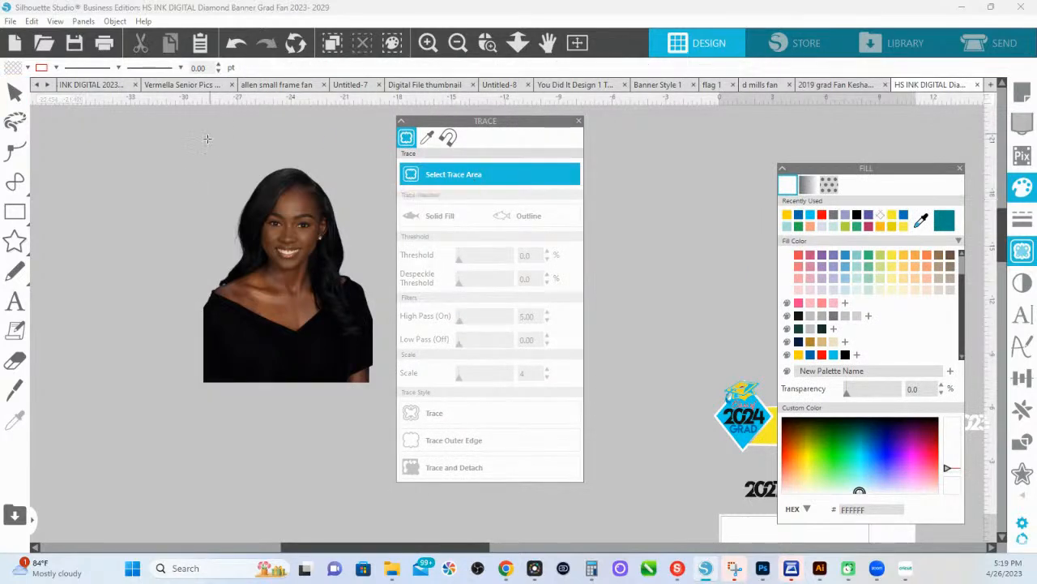
mouse_move(145, 122)
left_mouse_down()
mouse_move(276, 175)
mouse_move(394, 413)
left_mouse_up()
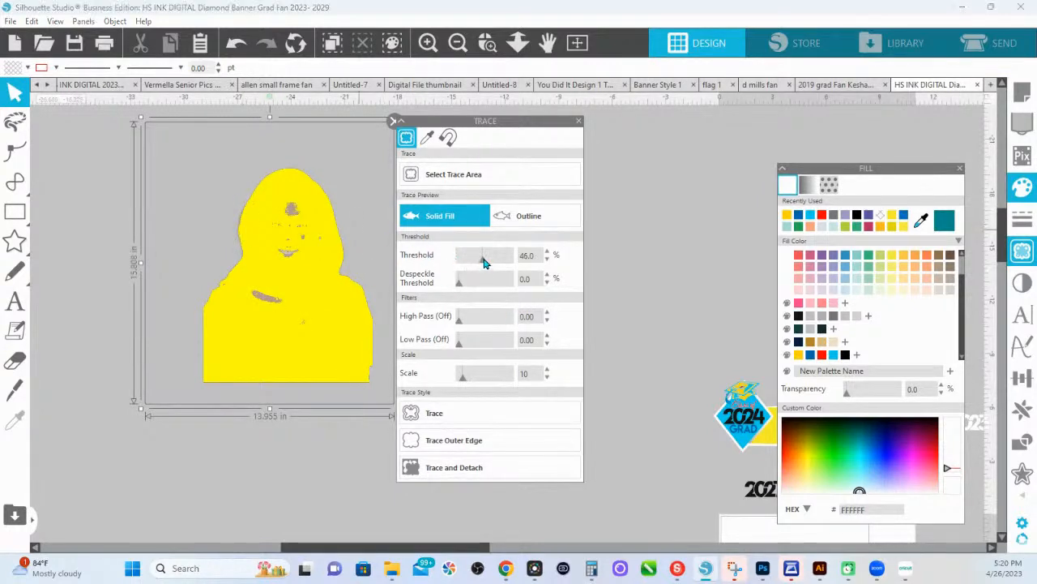
mouse_move(484, 262)
left_mouse_down()
mouse_move(506, 261)
mouse_move(500, 286)
left_mouse_up()
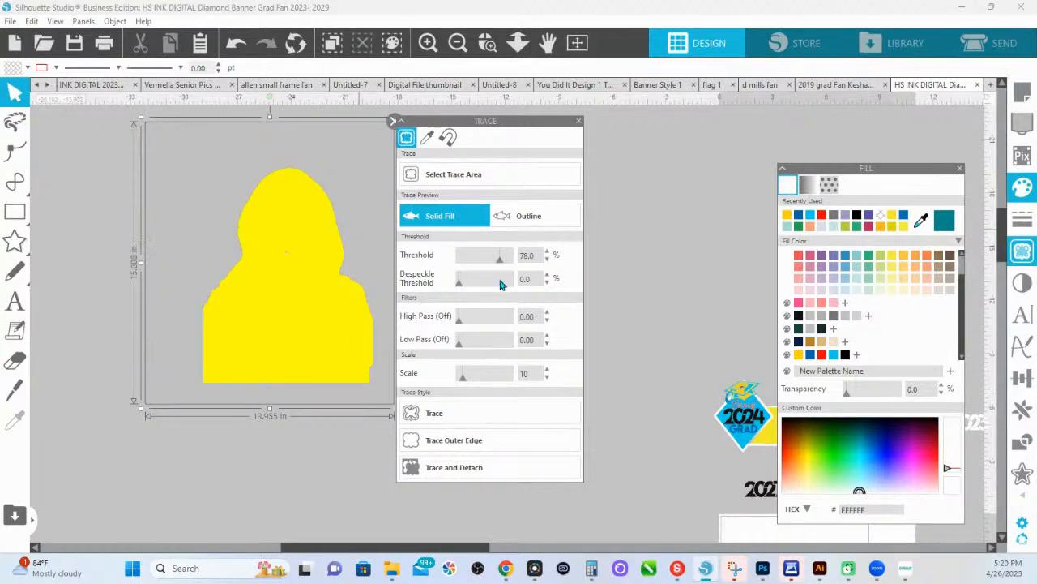
left_click(460, 476)
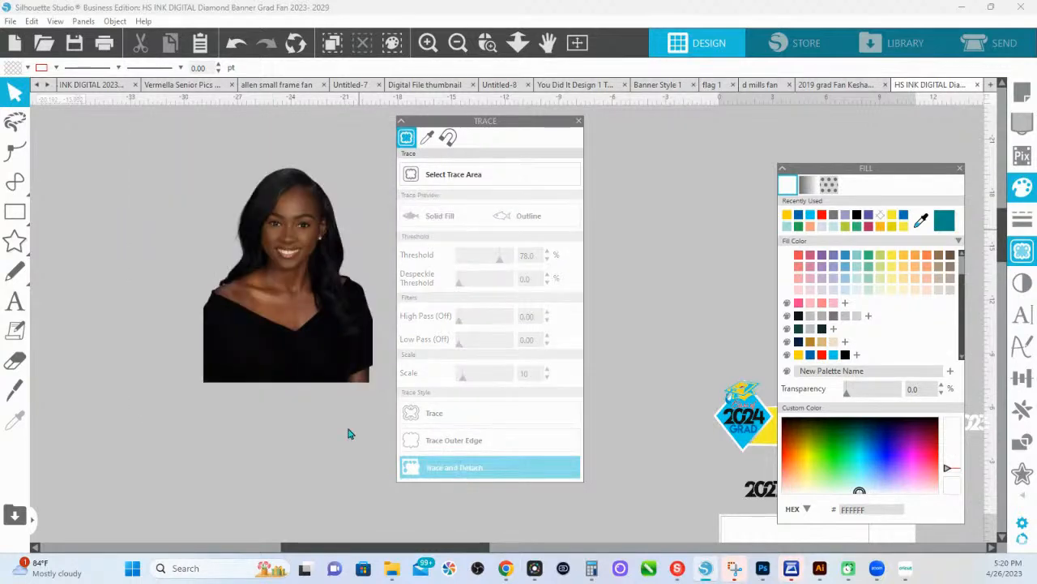
Pull the detached black-top portrait away from its original and delete the leftover image remnants.
left_click_drag(298, 286, 298, 509)
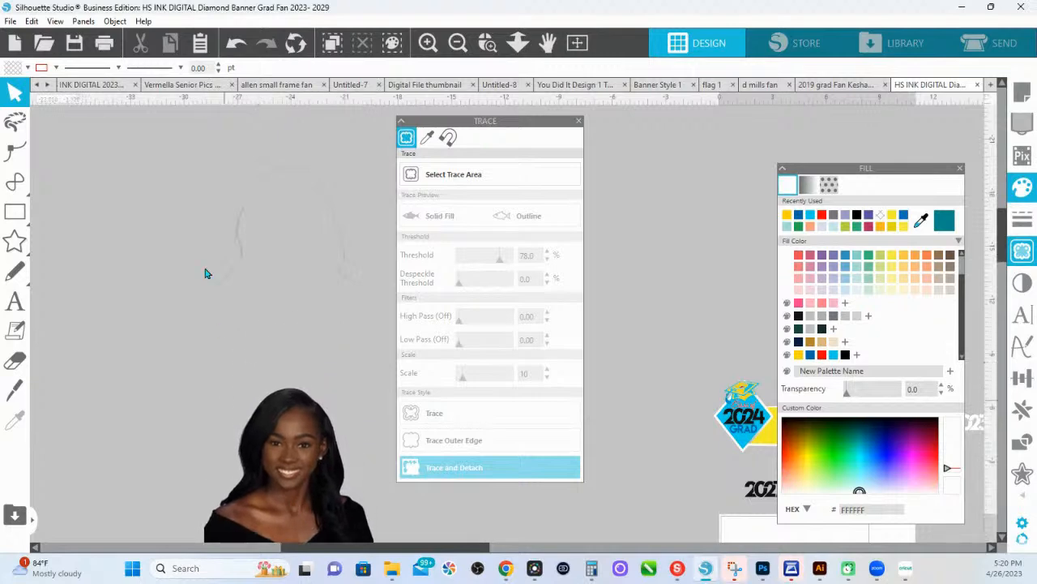
left_click(336, 259)
key("Delete")
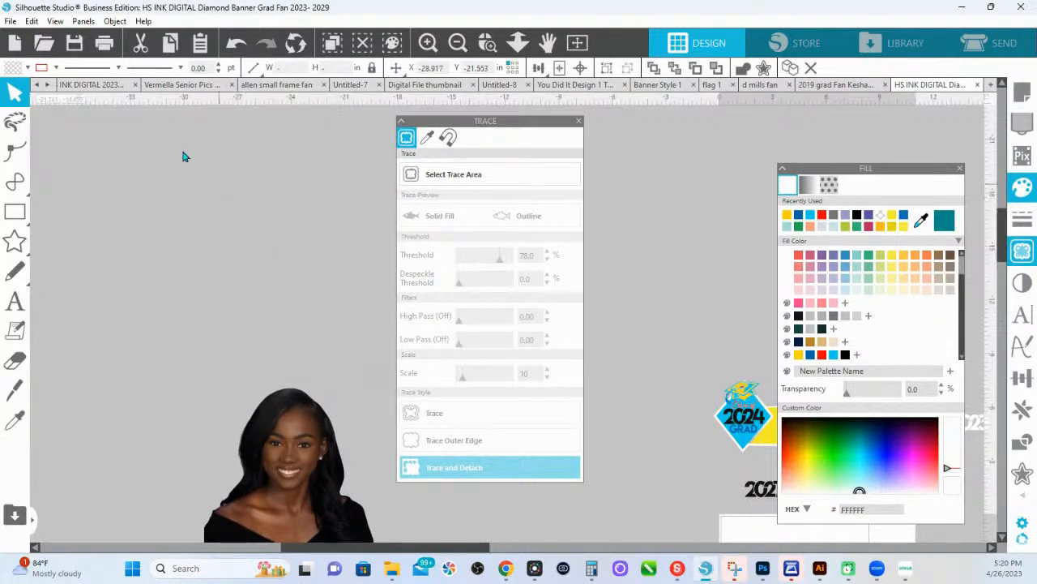
mouse_move(183, 155)
left_mouse_down()
mouse_move(370, 347)
mouse_move(408, 343)
left_mouse_up()
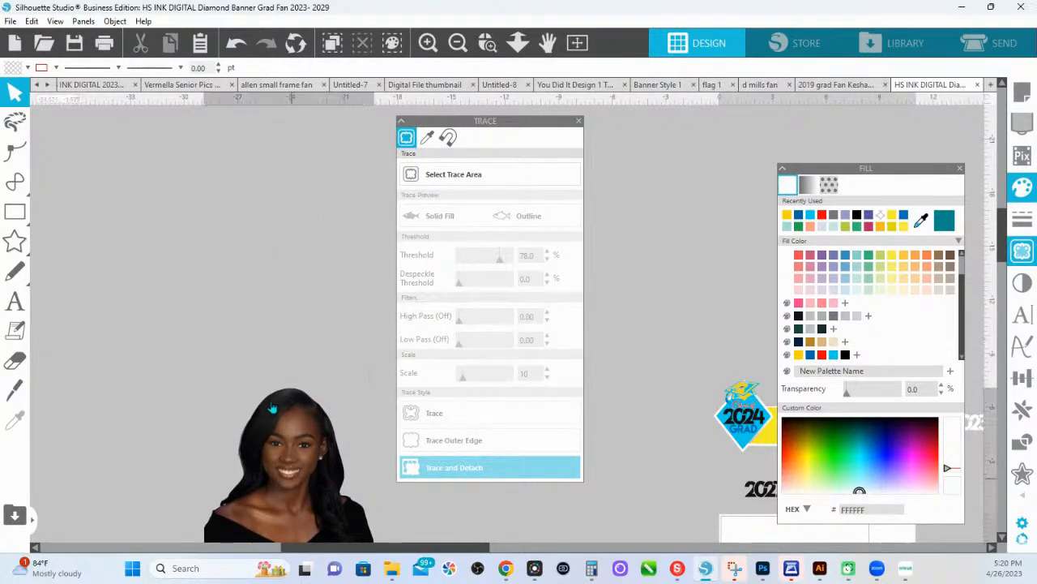
Bring both portraits into view and show the edit points around the detached black-top portrait.
left_click_drag(304, 495, 257, 312)
double_click(251, 347)
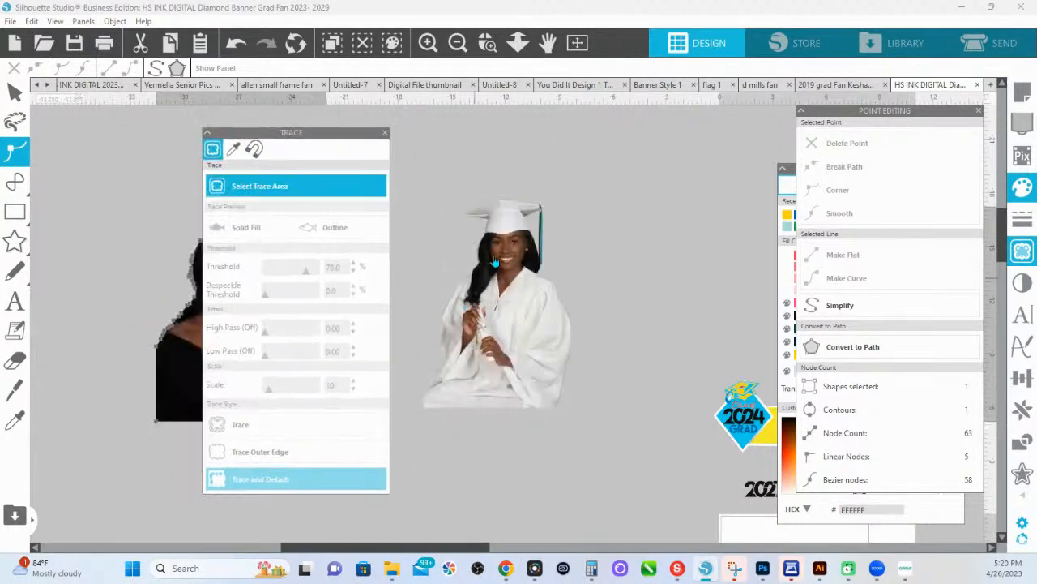
Trace the cap-and-gown portrait with a solid fill preview, the threshold at 100% and the plain Trace style.
left_click(259, 185)
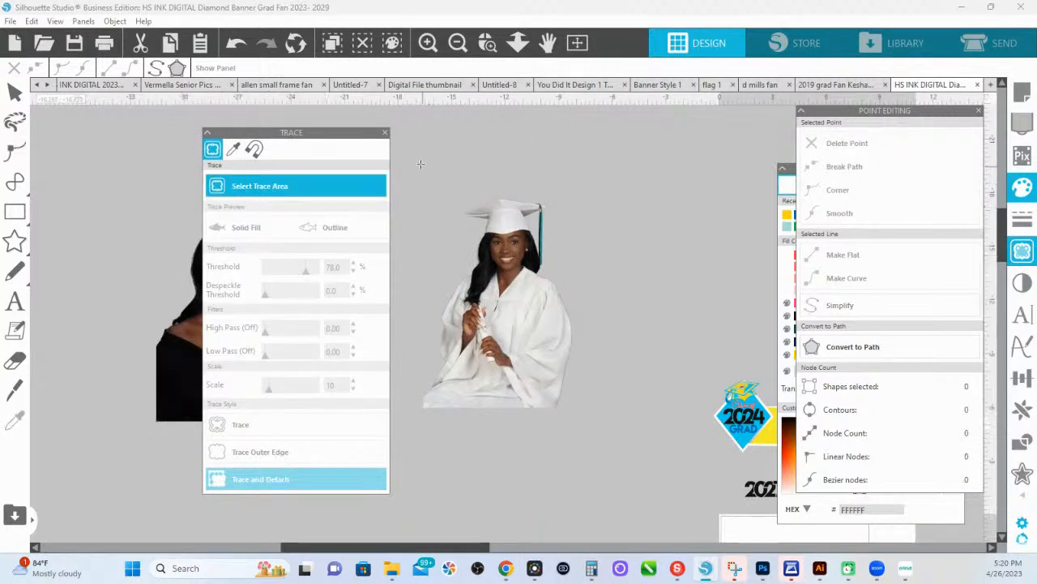
left_click_drag(421, 164, 565, 383)
left_click_drag(587, 425, 589, 438)
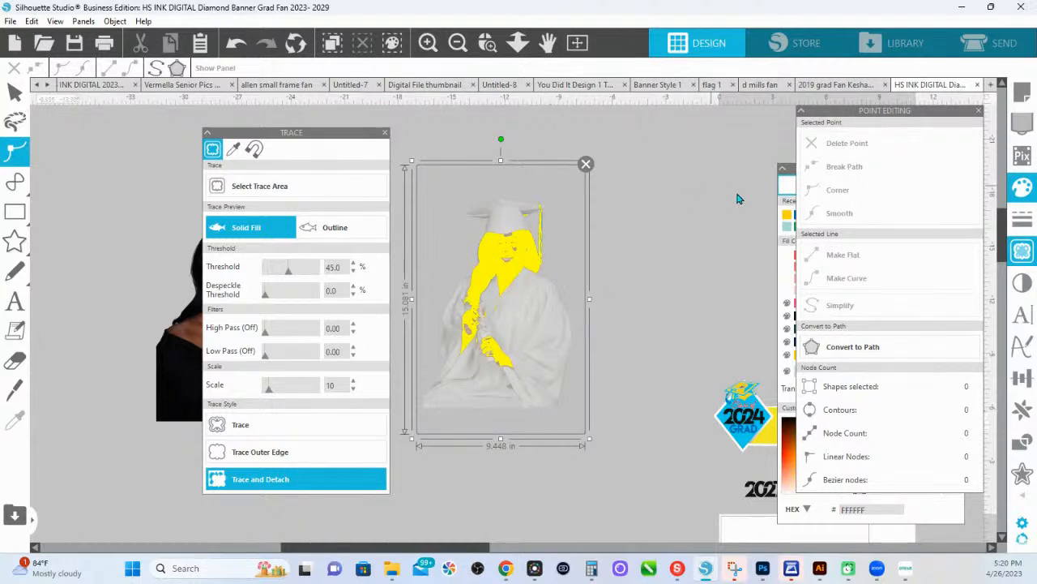
left_click_drag(288, 275, 318, 276)
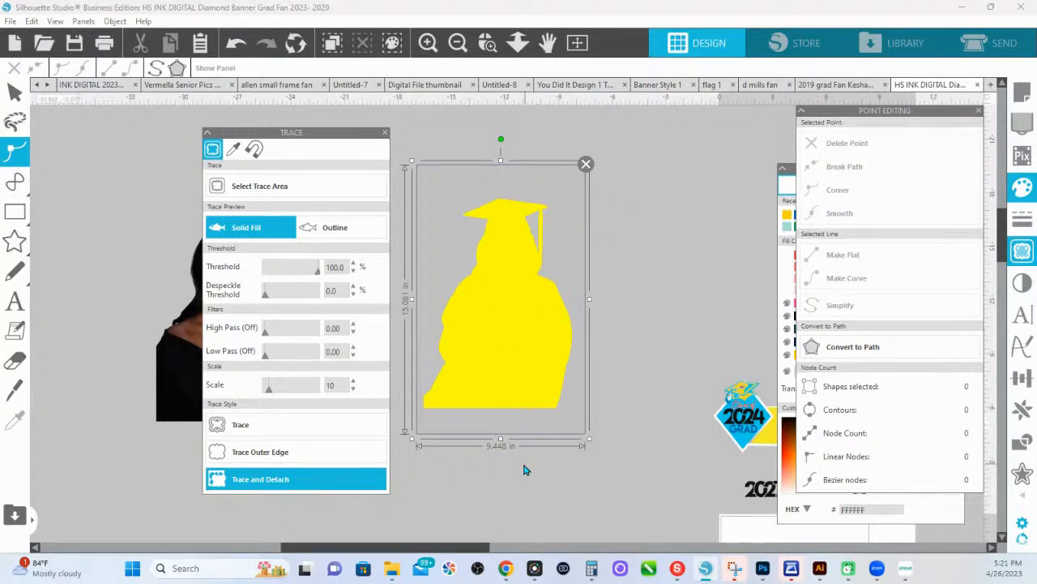
left_click(242, 426)
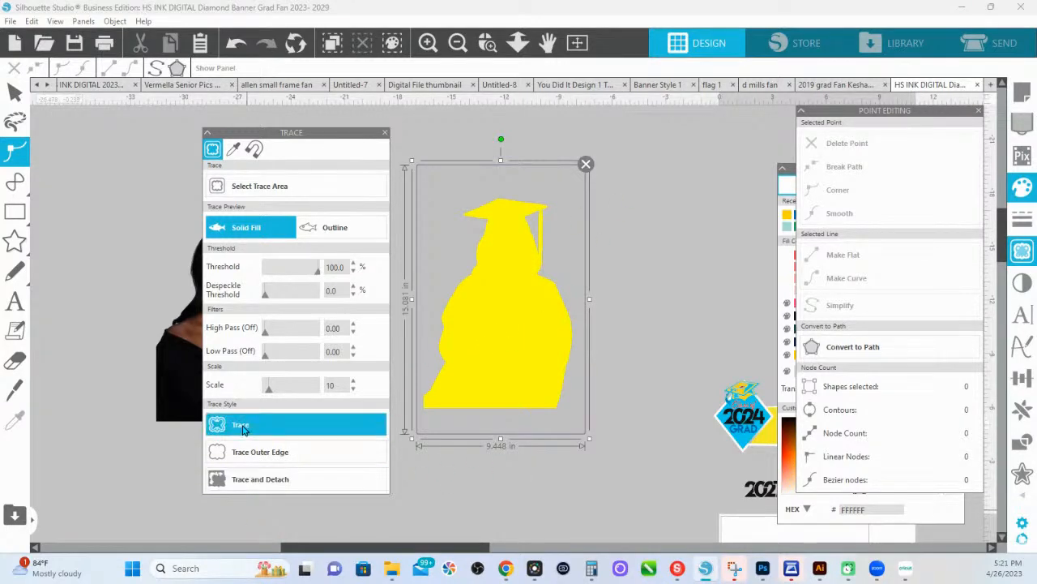
left_click(241, 427)
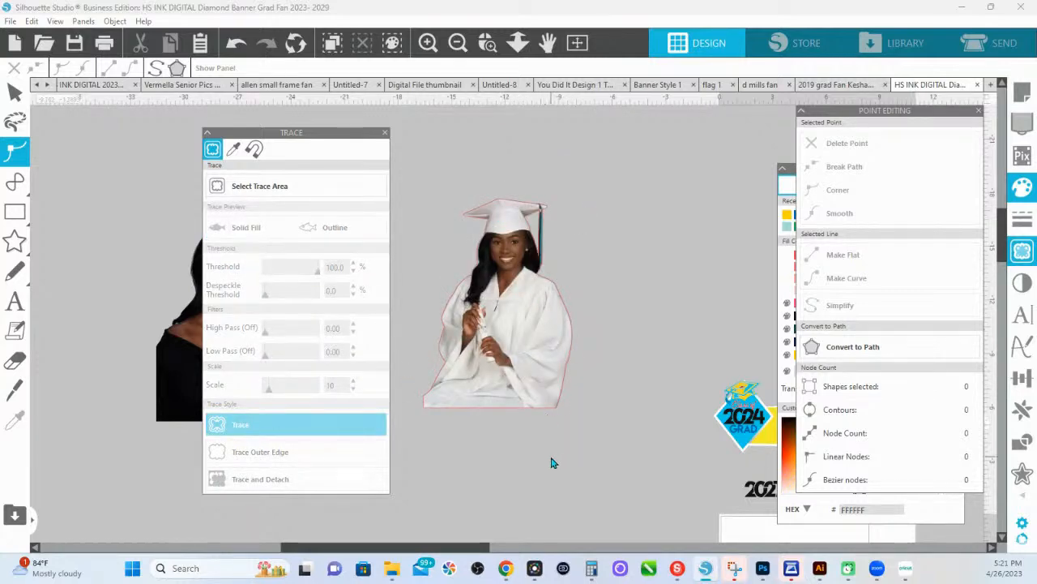
Select the cap-and-gown portrait together with its traced outline and crop the image to that outline.
left_click(528, 394)
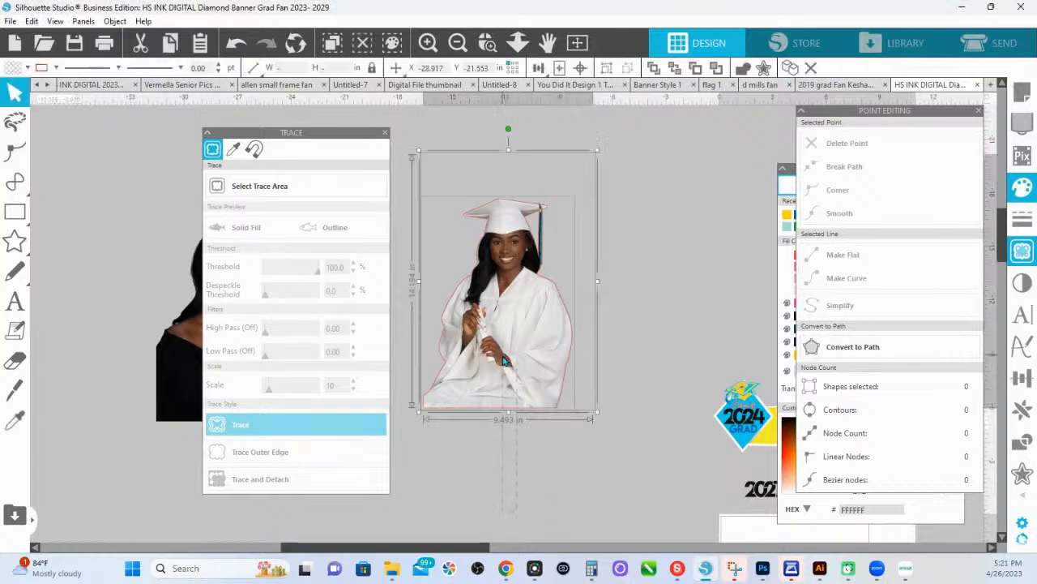
left_click(1026, 478)
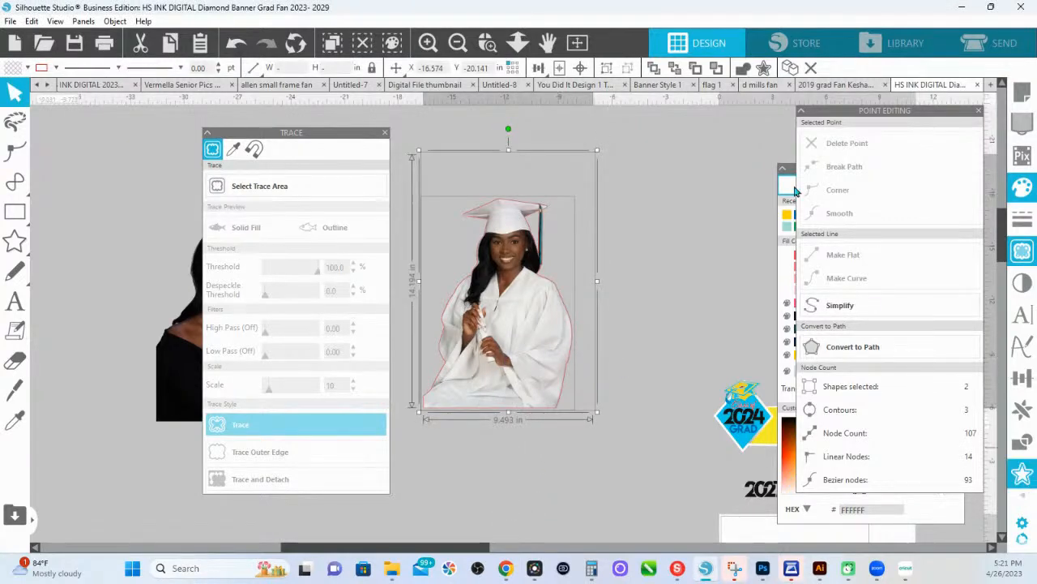
left_click_drag(867, 109, 806, 105)
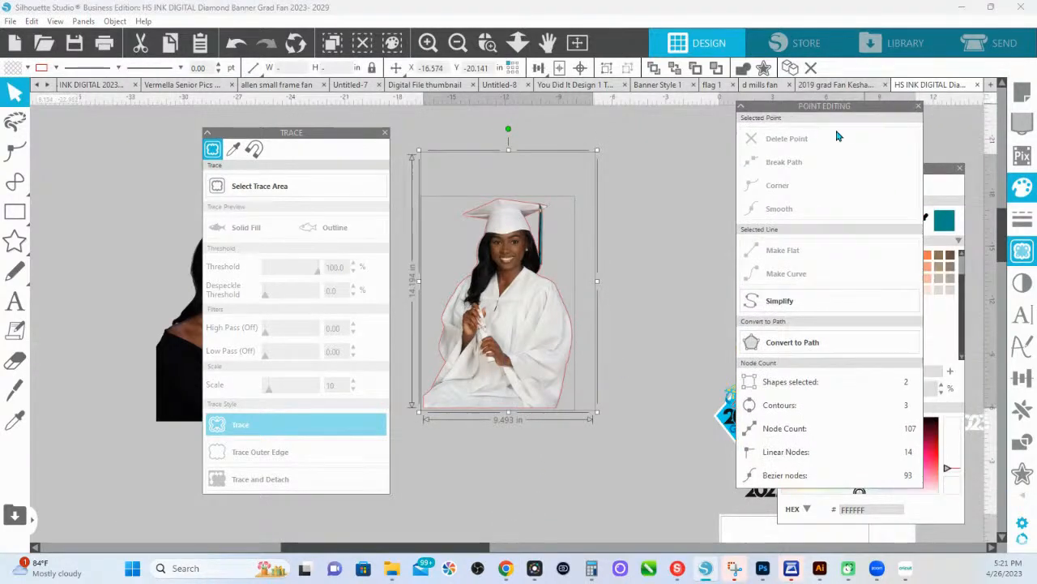
left_click(1023, 445)
left_click_drag(736, 110, 611, 122)
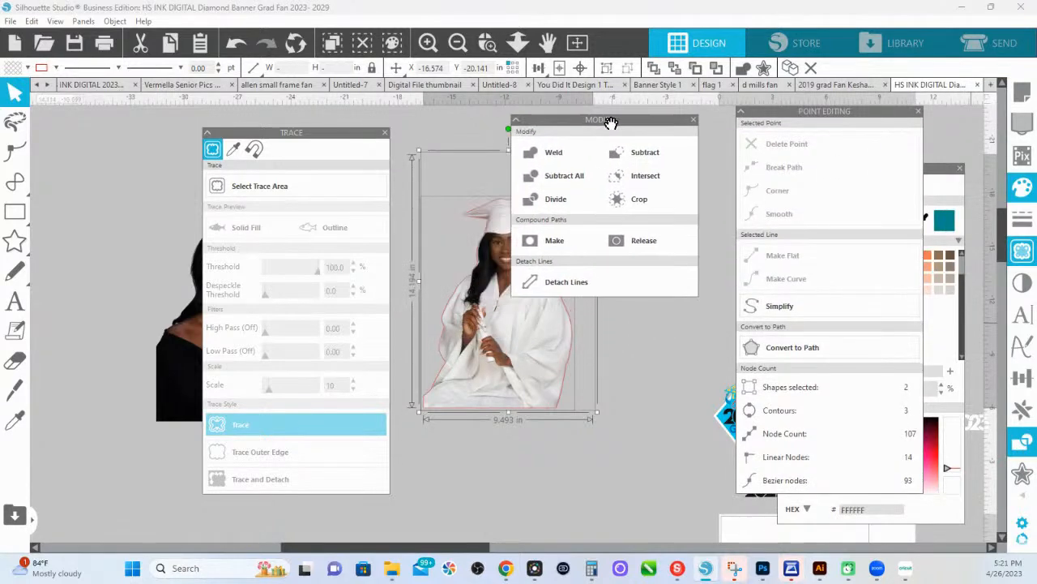
left_click(646, 202)
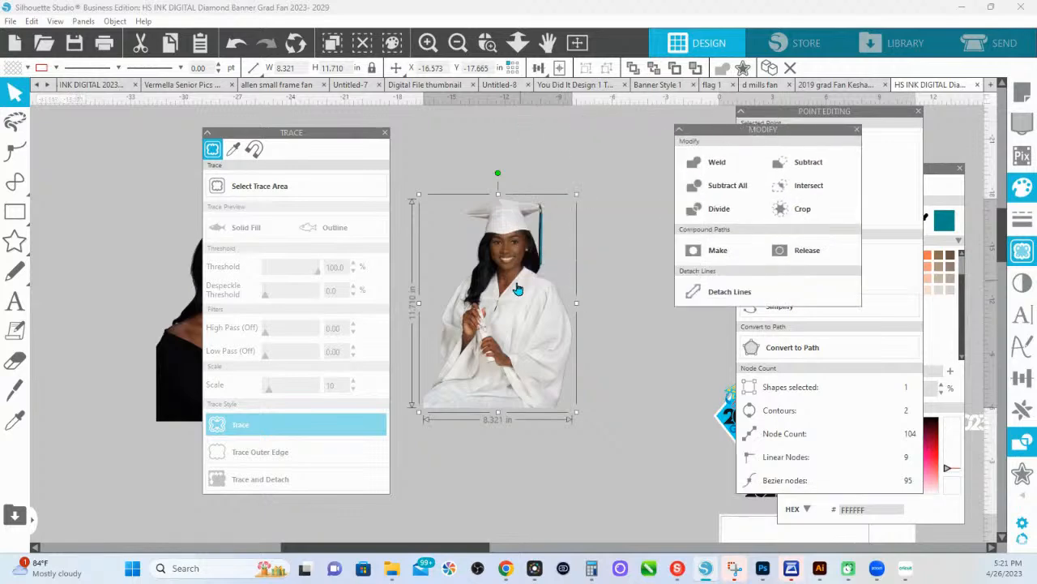
Inspect the edit points around the cropped cap-and-gown portrait, then close the Trace and Modify settings.
double_click(517, 290)
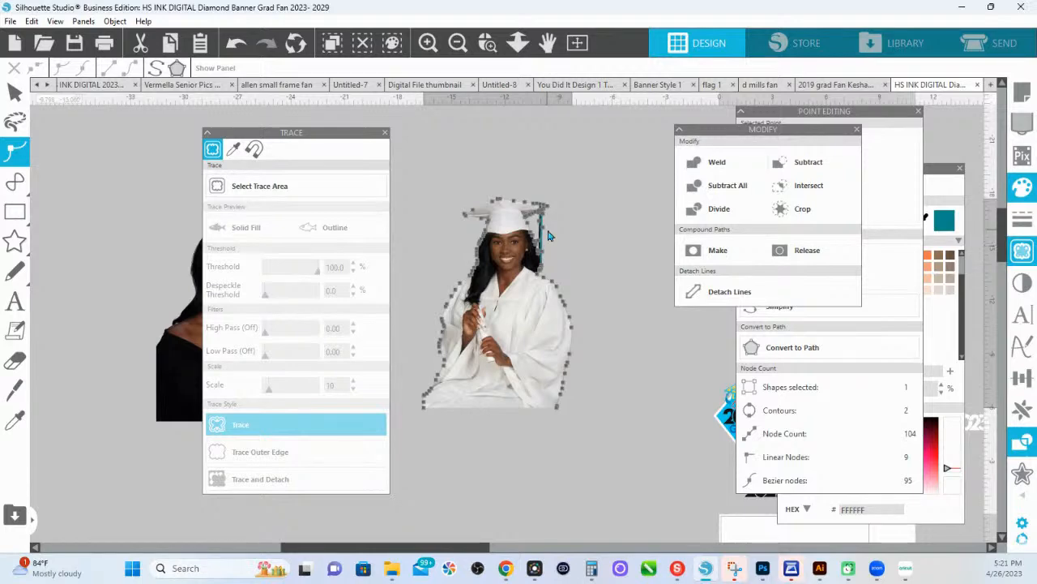
left_click(613, 234)
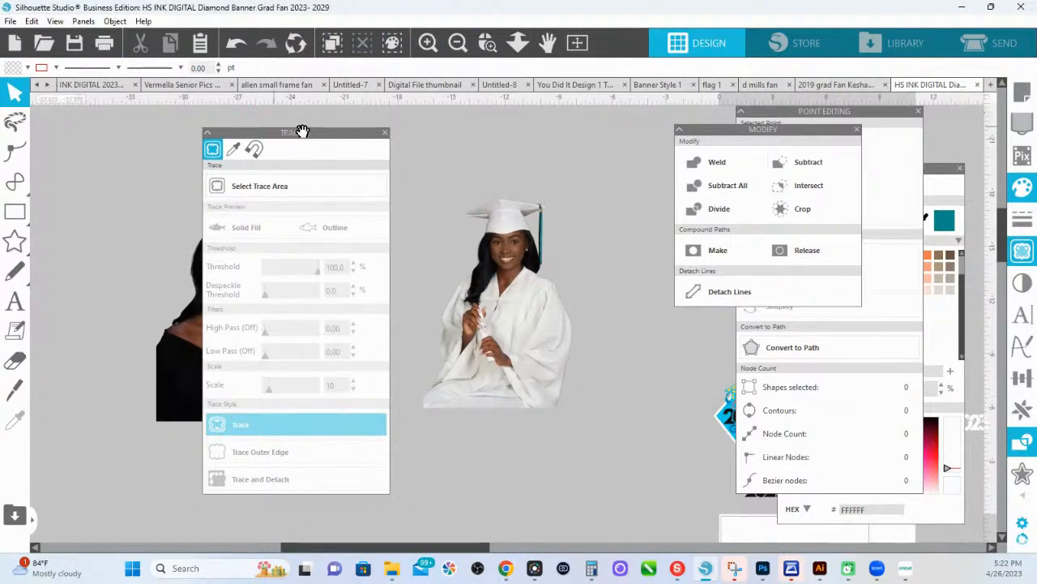
left_click(385, 132)
left_click(858, 130)
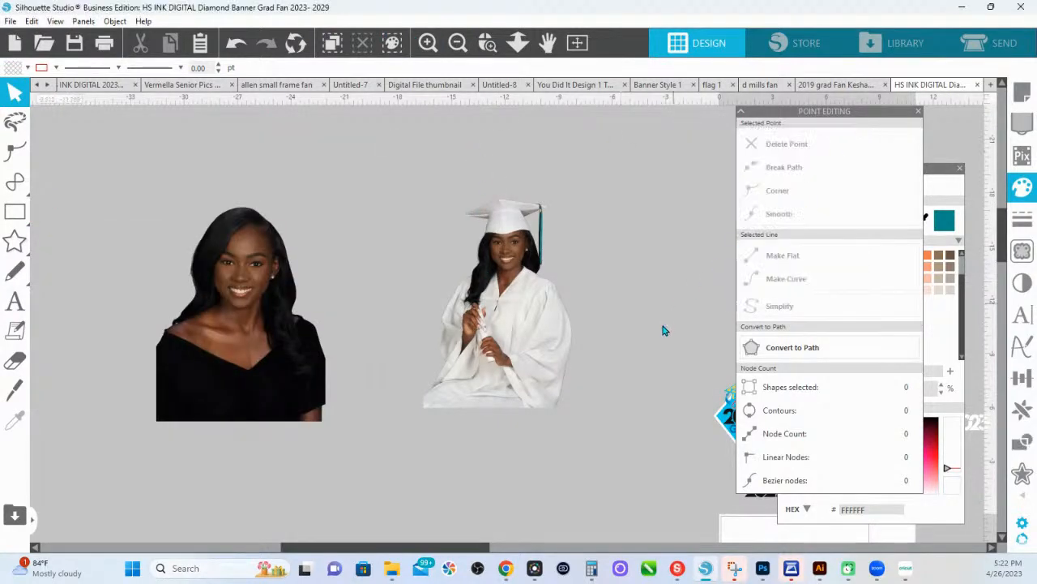
Move the cap-and-gown portrait onto the banner design and enlarge it to about 10.7 by 15.1 in.
left_click_drag(674, 333, 498, 281)
left_click_drag(278, 308, 574, 367)
left_click(682, 225)
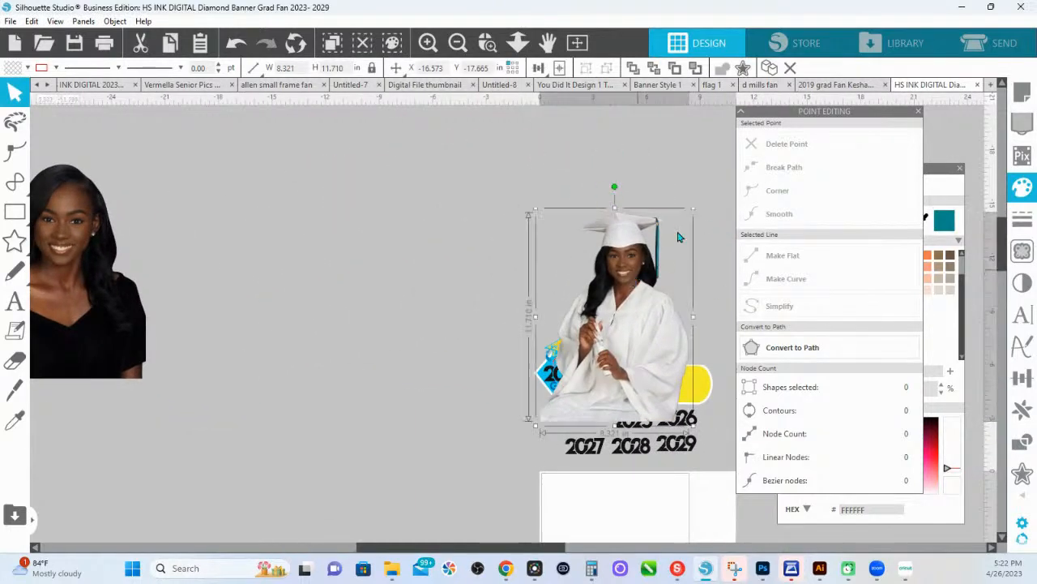
left_click_drag(694, 212, 751, 160)
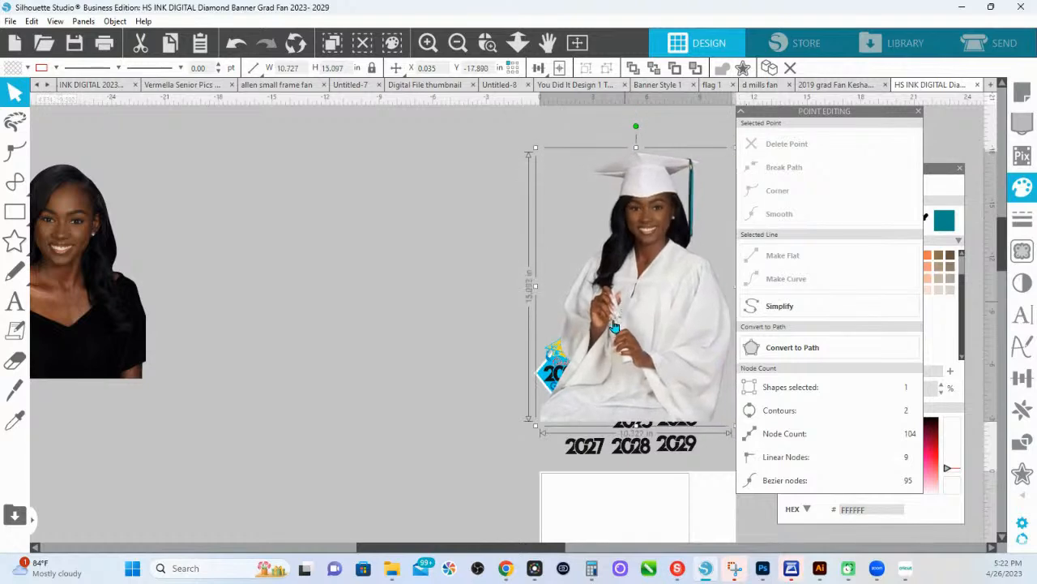
Send the cap-and-gown portrait behind the banner design and shift it so the banner crosses the lower gown.
left_click_drag(613, 323, 601, 343)
right_click(612, 323)
left_click(665, 475)
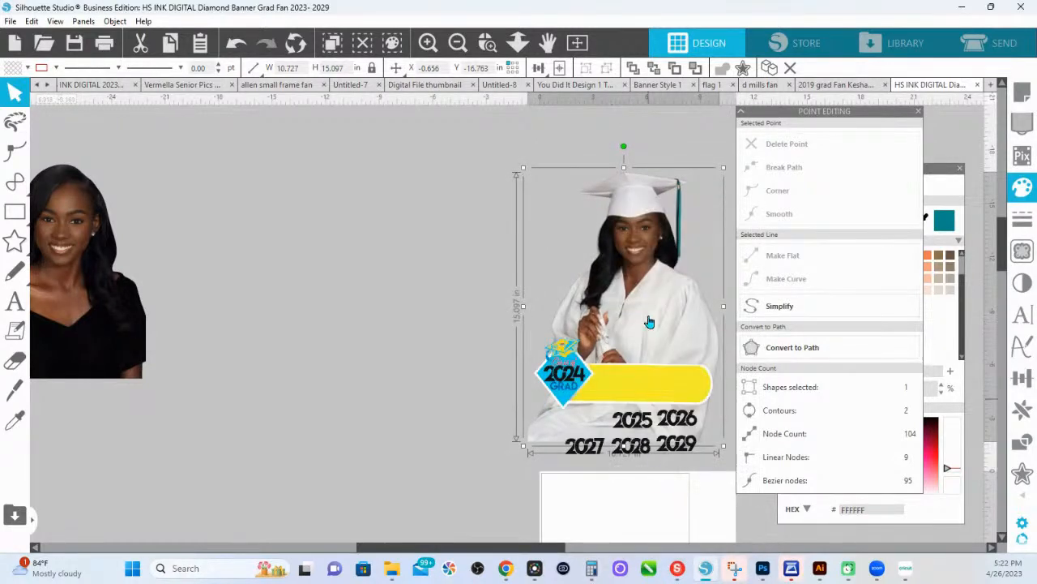
left_click_drag(638, 294, 632, 301)
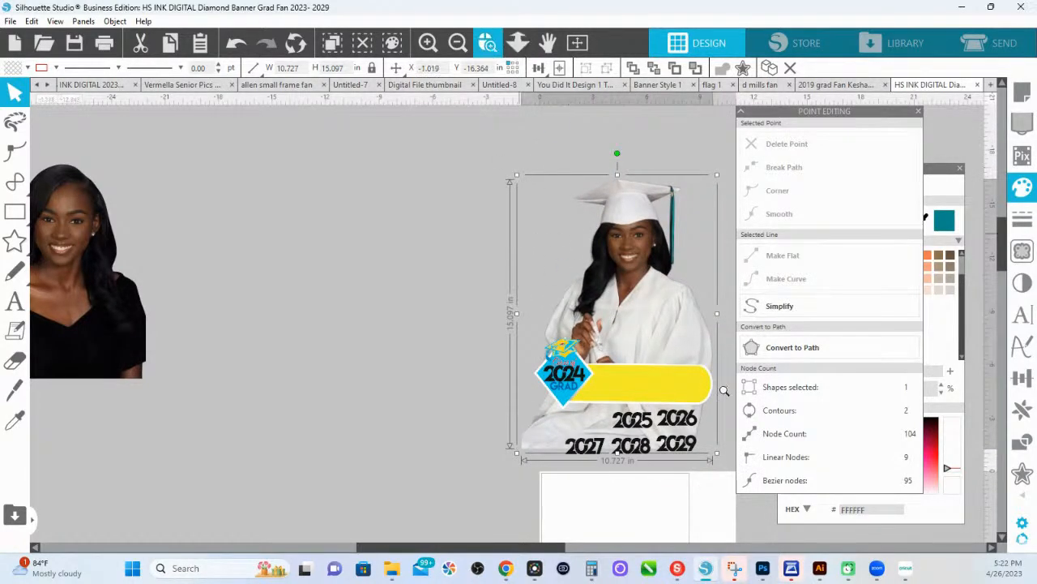
Scale the cap-and-gown portrait down to about 8.5 by 12 in and centre it behind the yellow banner.
left_click(724, 391)
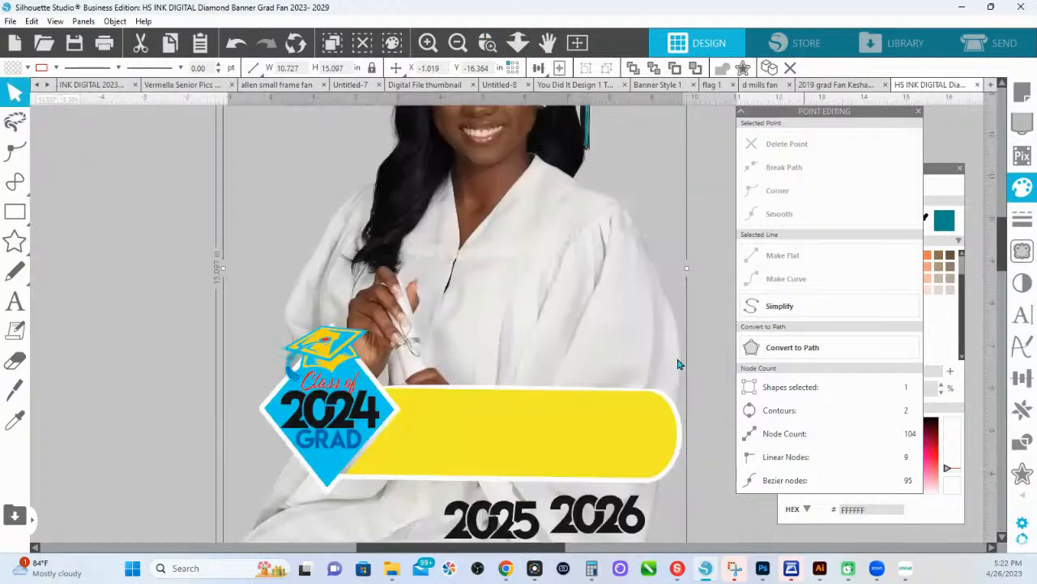
left_click(519, 53)
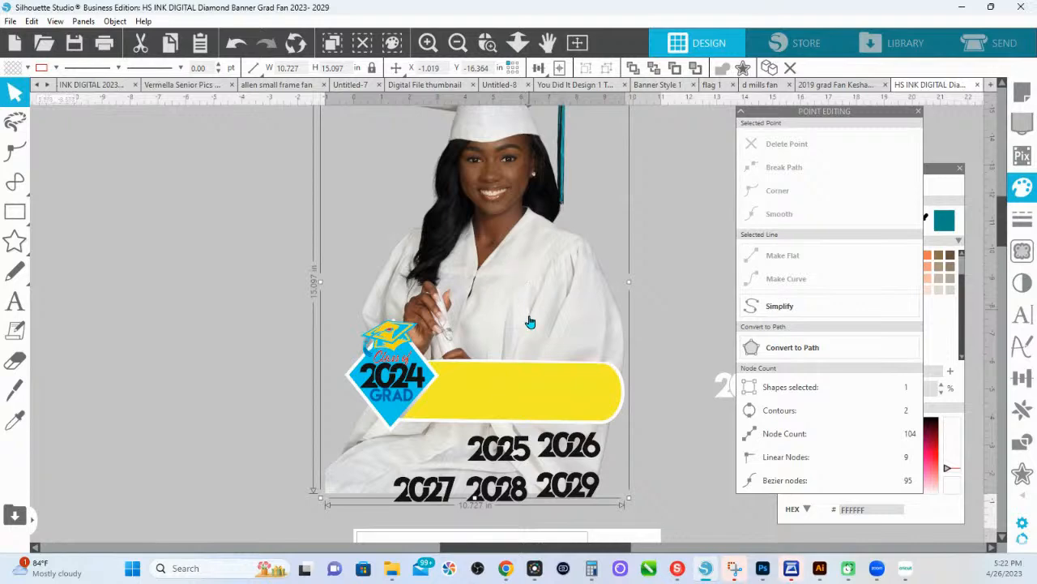
scroll(529, 322, "up", 2)
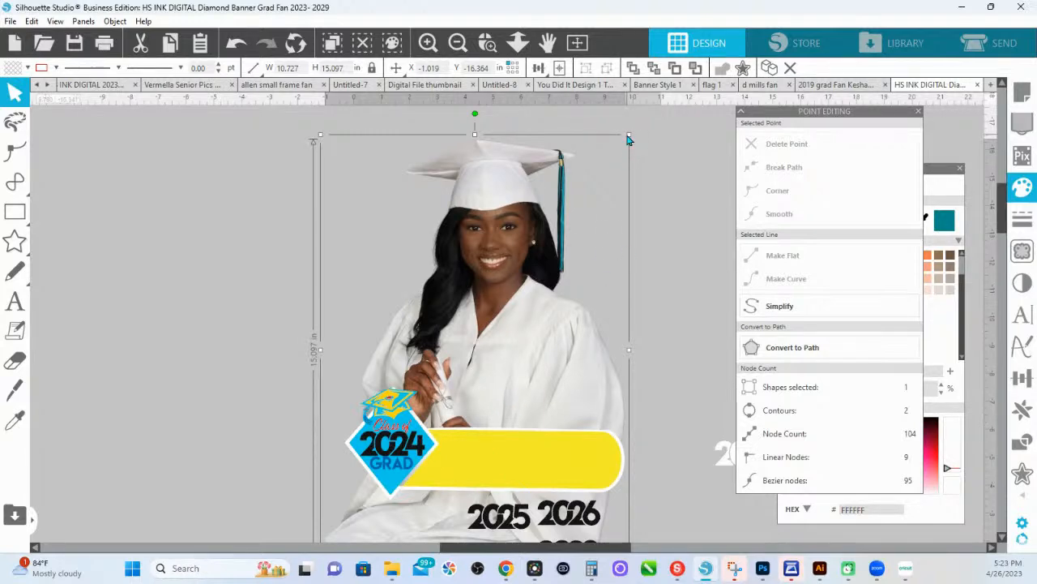
left_click_drag(628, 136, 583, 250)
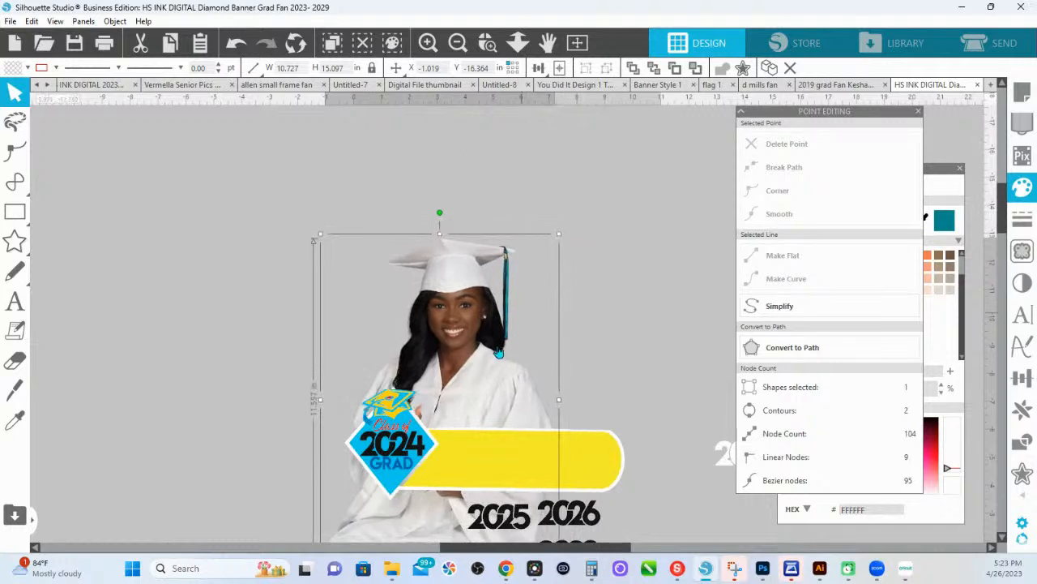
left_click_drag(538, 316, 543, 314)
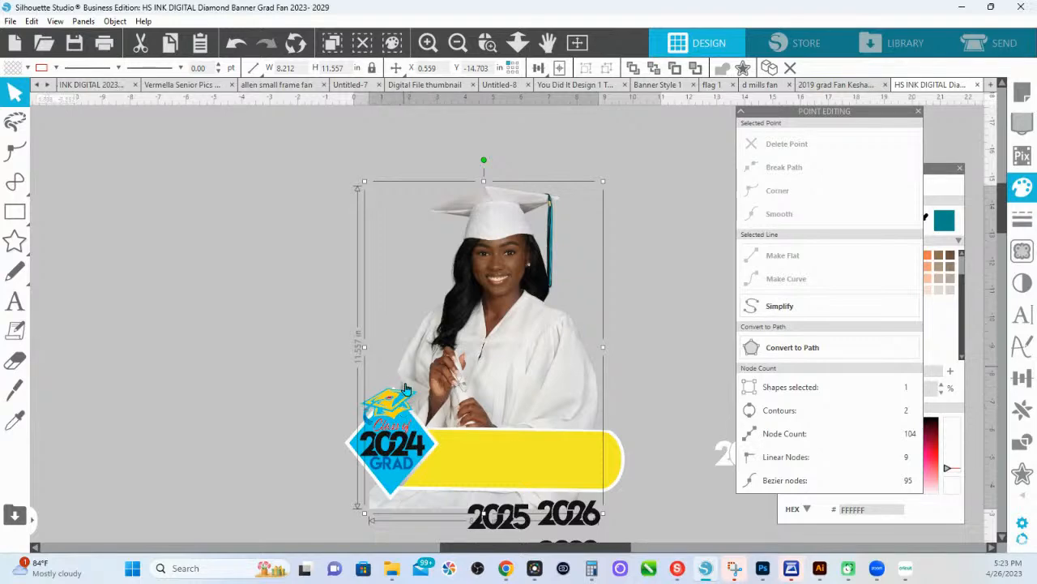
left_click_drag(603, 181, 619, 179)
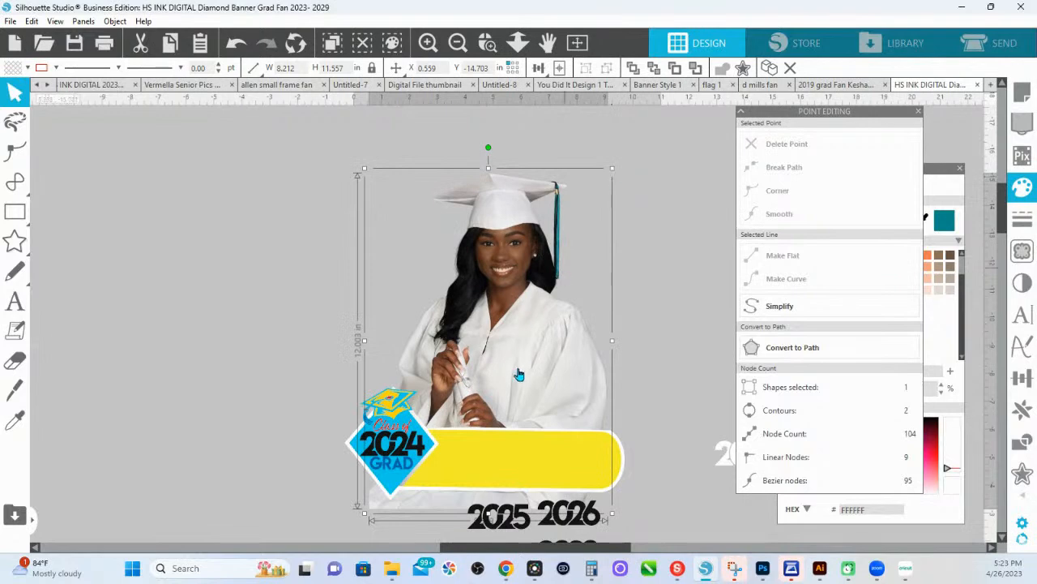
left_click_drag(518, 374, 509, 381)
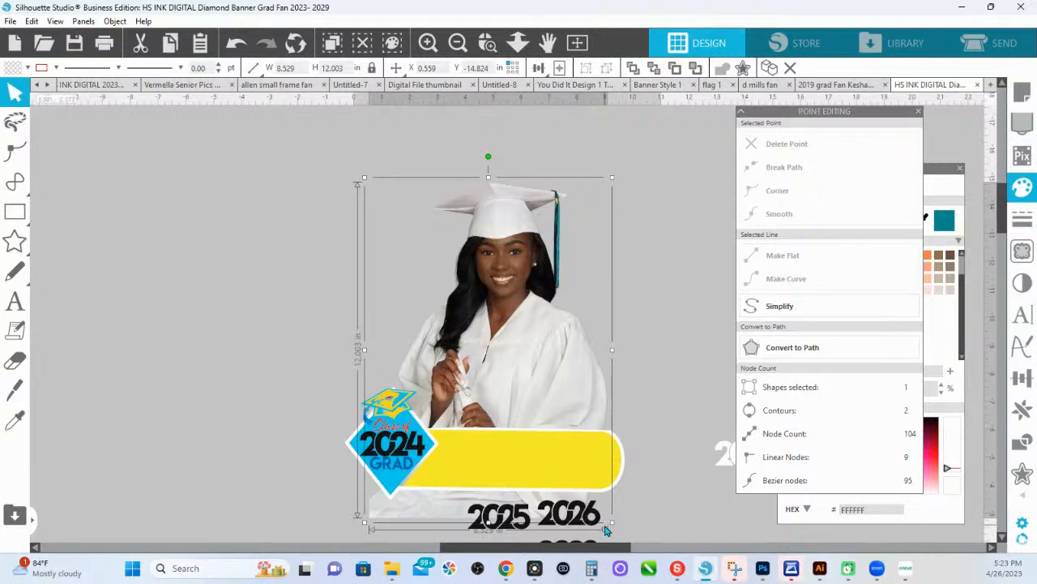
Draw a rectangle about 11.7 by 3.2 in over the portrait's lower part and subtract it from the portrait.
left_click(15, 217)
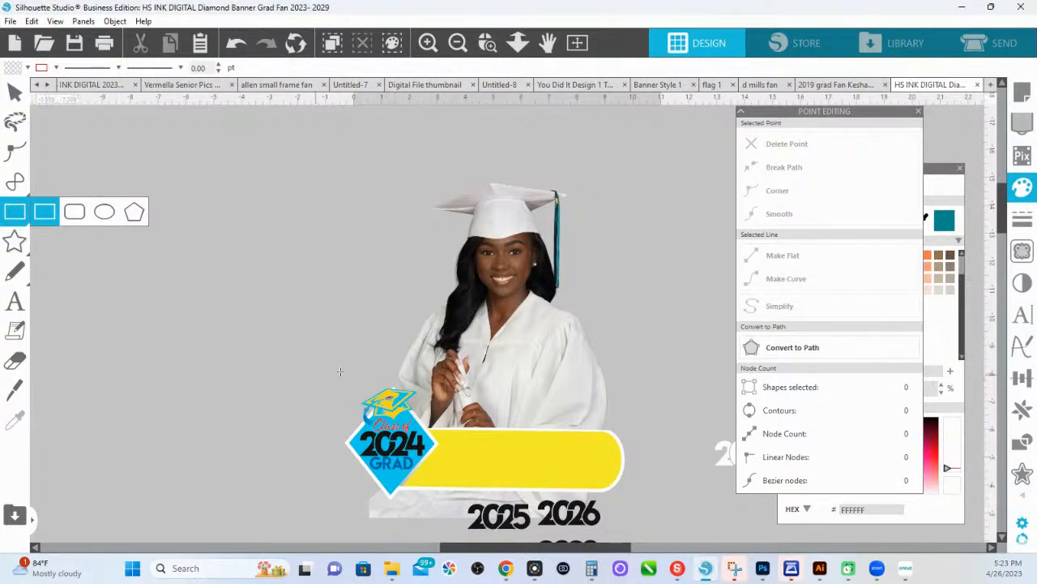
mouse_move(325, 445)
left_mouse_down()
mouse_move(551, 494)
mouse_move(656, 536)
left_mouse_up()
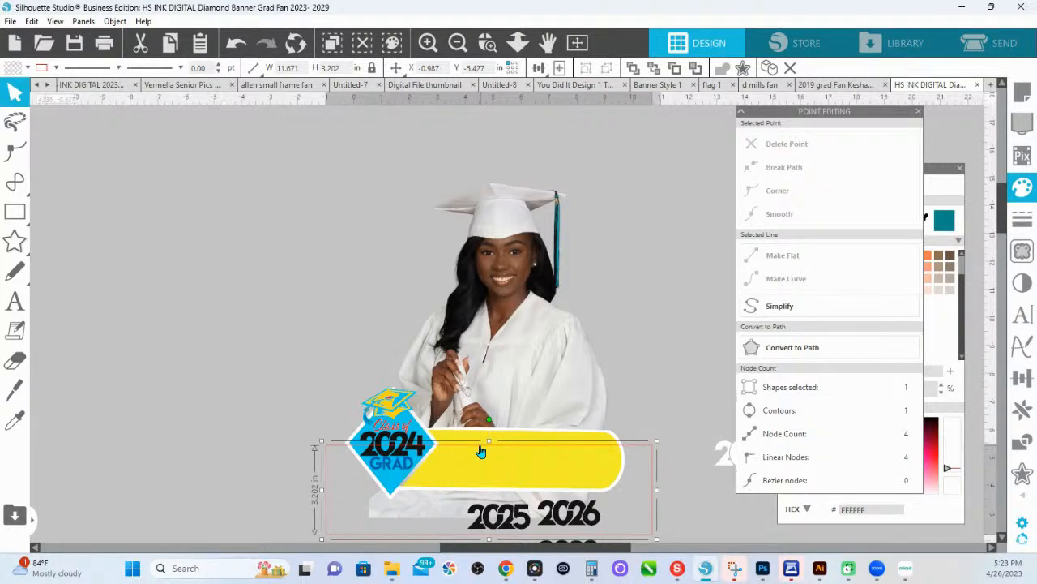
left_click(511, 340, "shift")
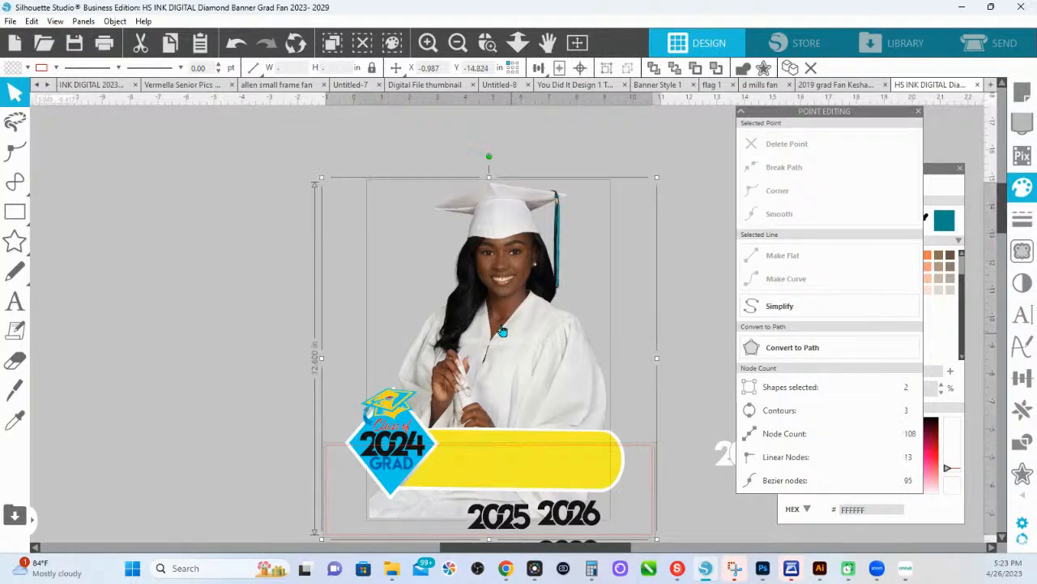
left_click(1022, 441)
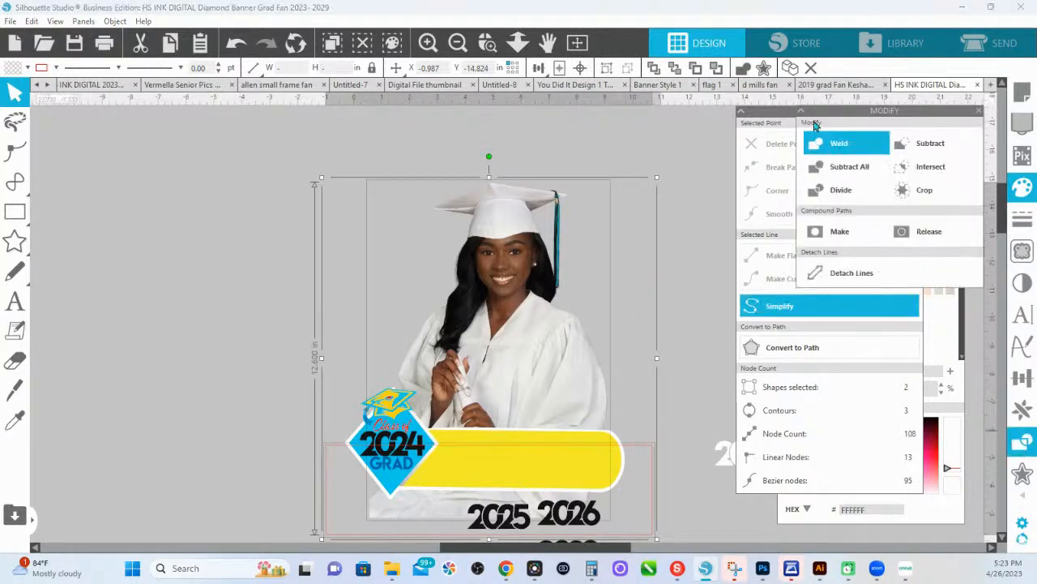
left_click_drag(830, 124, 581, 125)
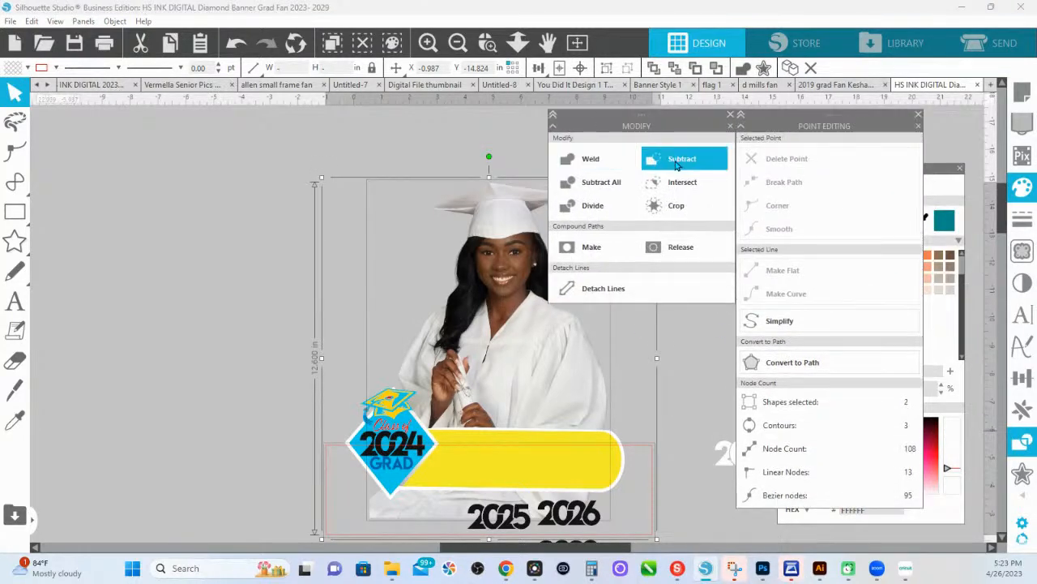
left_click(677, 162)
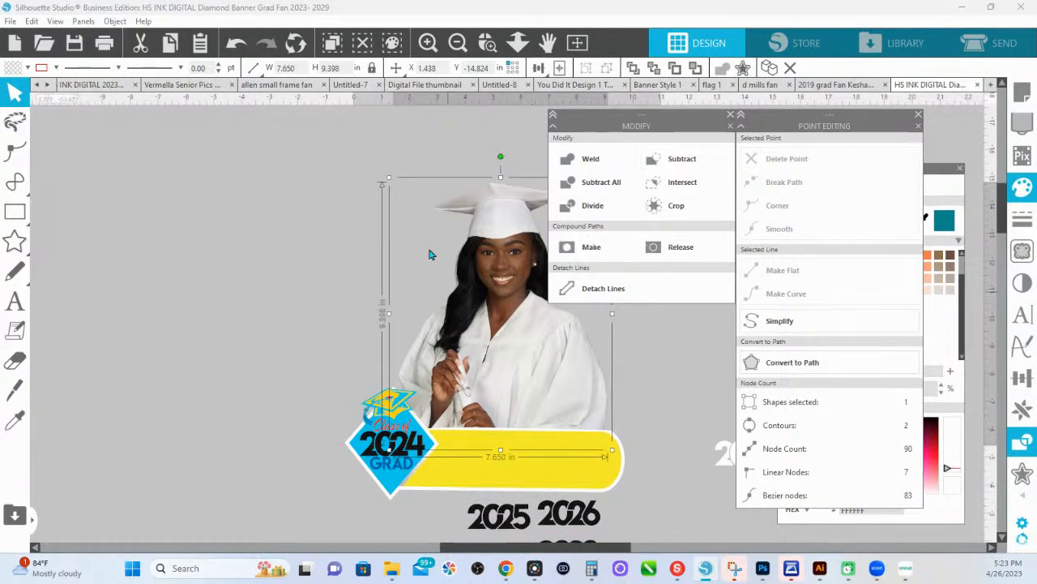
left_click(221, 276)
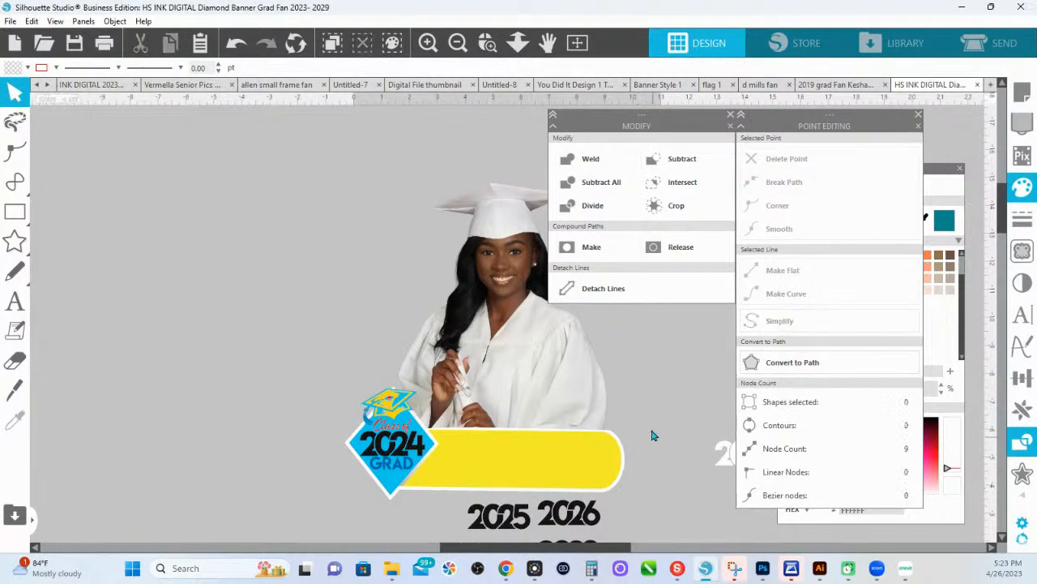
Close the 2019 grad fan document and return to the Diamond Banner design.
key("space")
left_click_drag(655, 430, 531, 424)
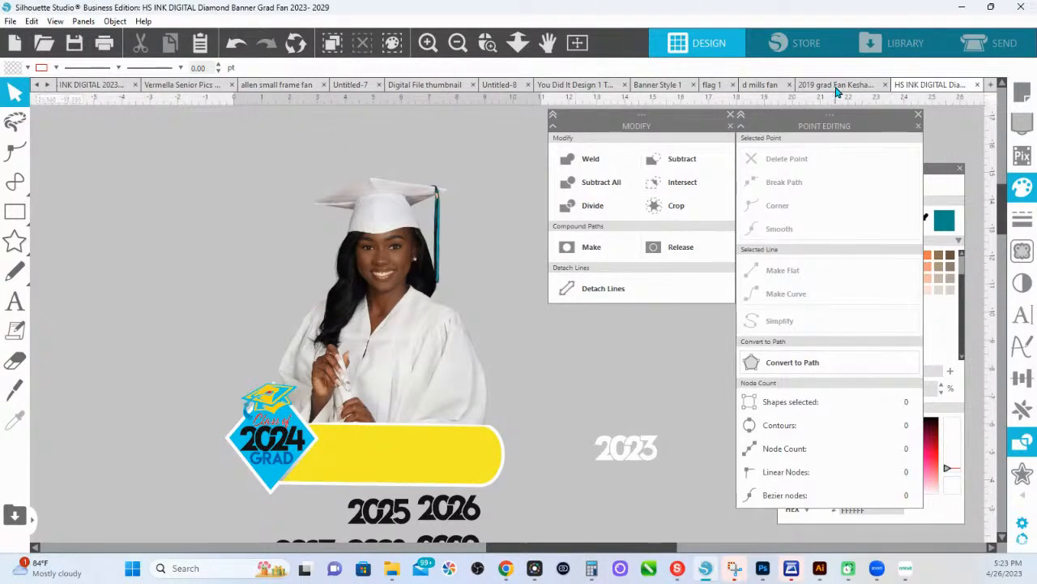
left_click(880, 86)
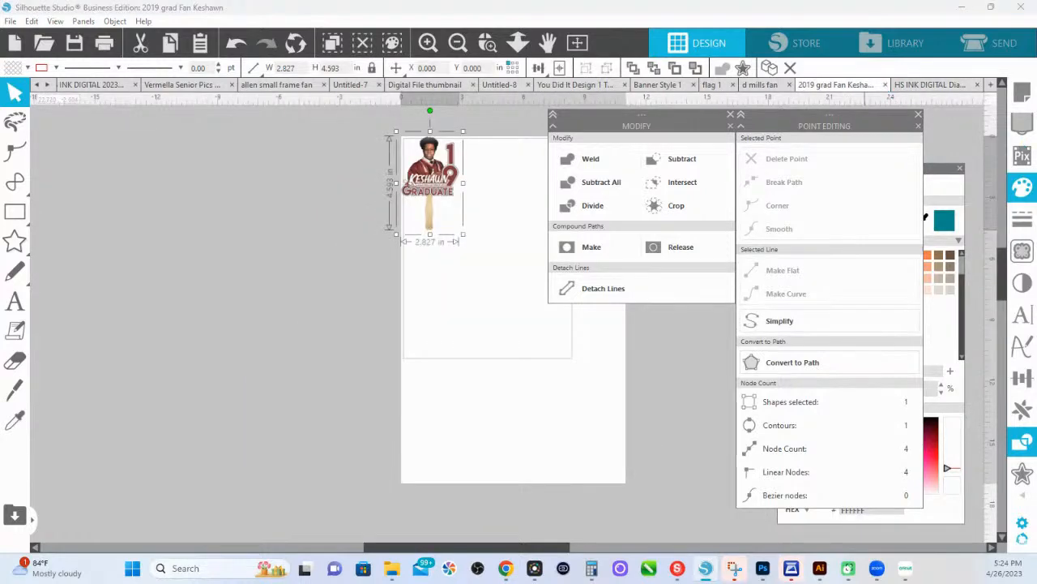
left_click(881, 84)
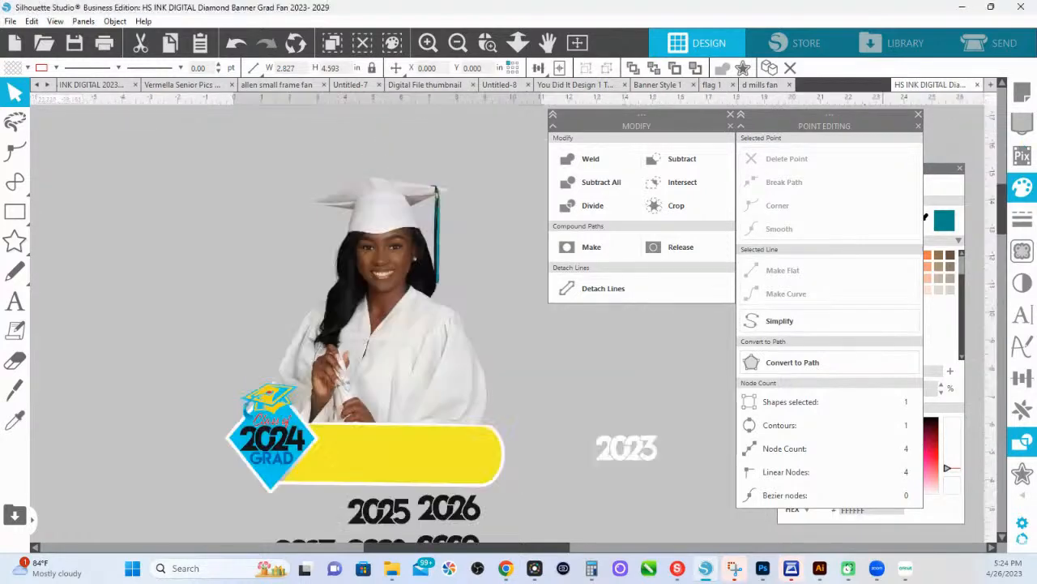
Look over the finished example fans in the d mills fan document, and return to the Diamond Banner document.
left_click(760, 86)
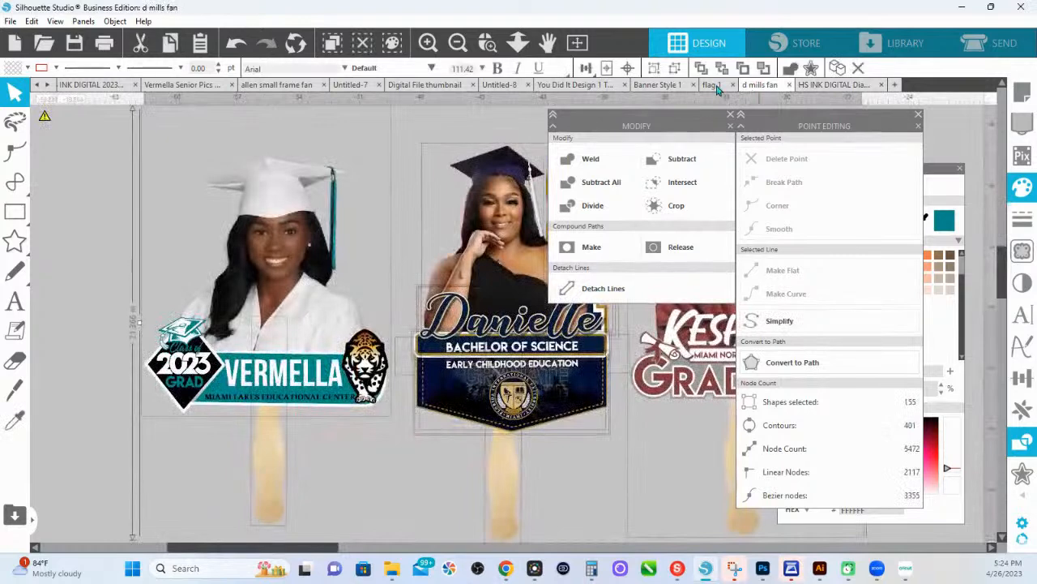
left_click(207, 405)
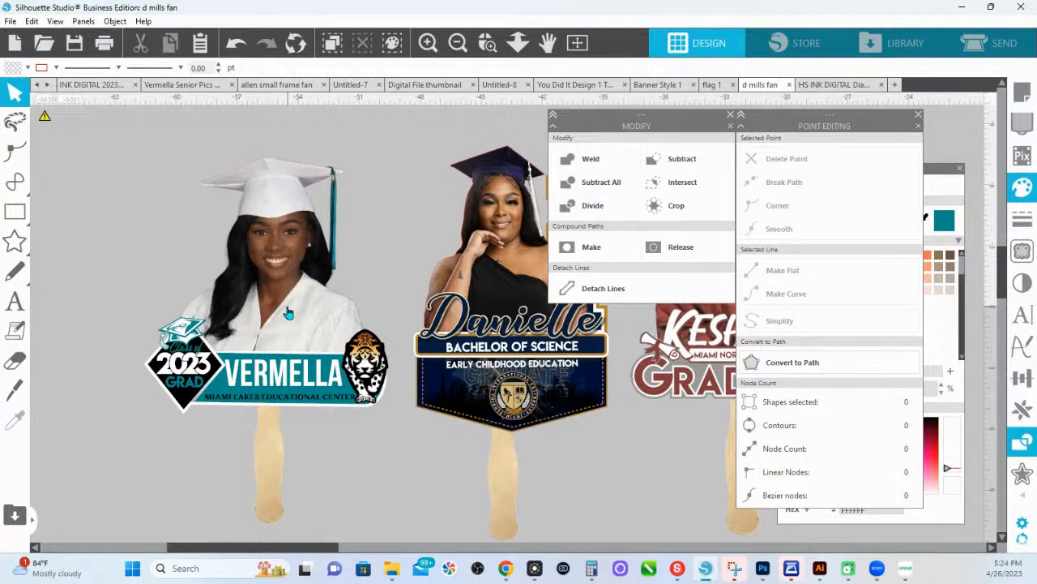
left_click(820, 86)
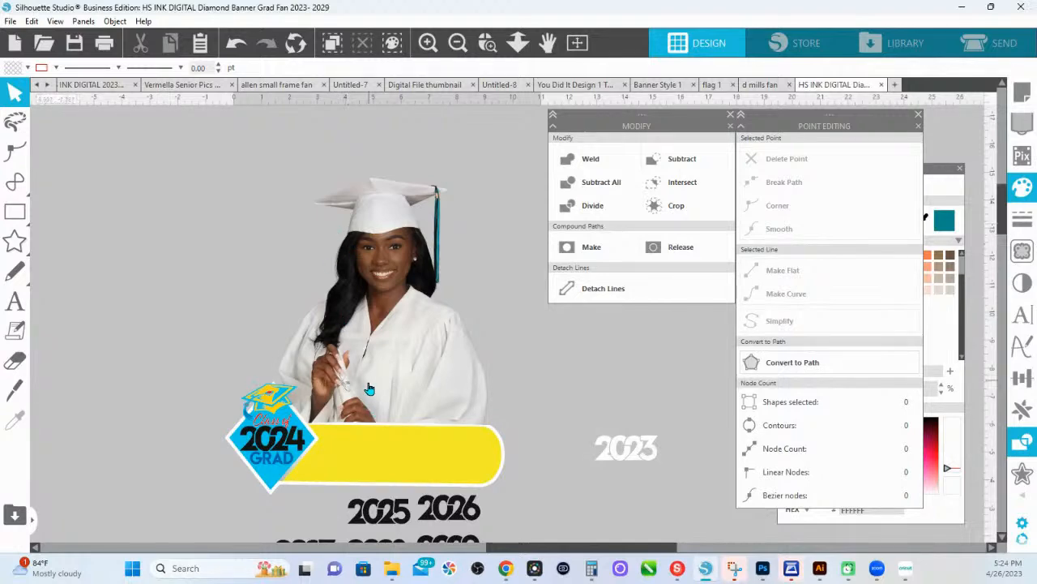
Enlarge the cap-and-gown portrait to about 9.4 by 11.6 in, position it lower behind the yellow banner, and paste a spare copy beside the design.
left_click_drag(373, 272, 356, 349)
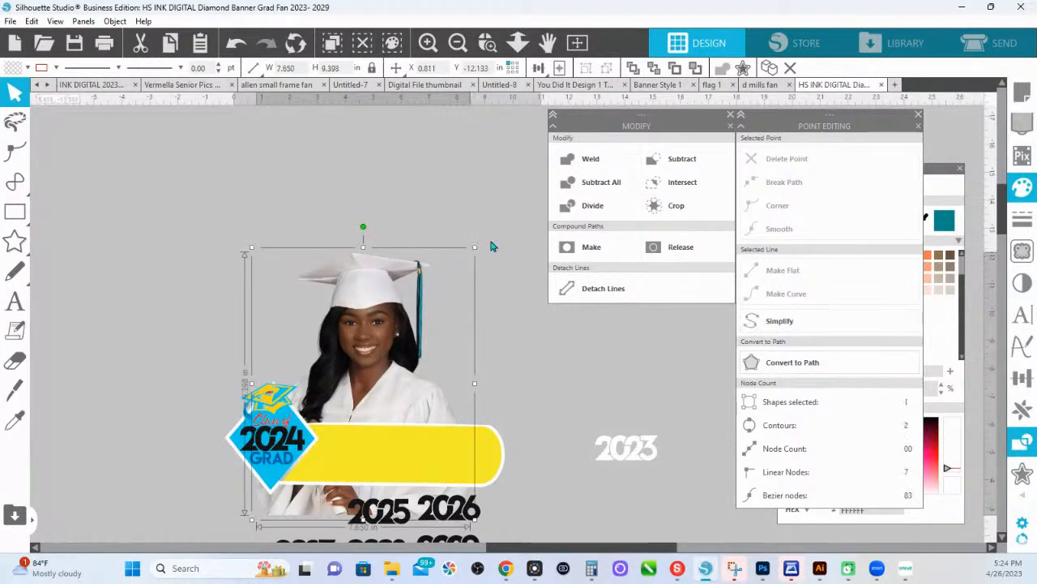
left_click_drag(475, 250, 523, 187)
left_click_drag(389, 286, 375, 305)
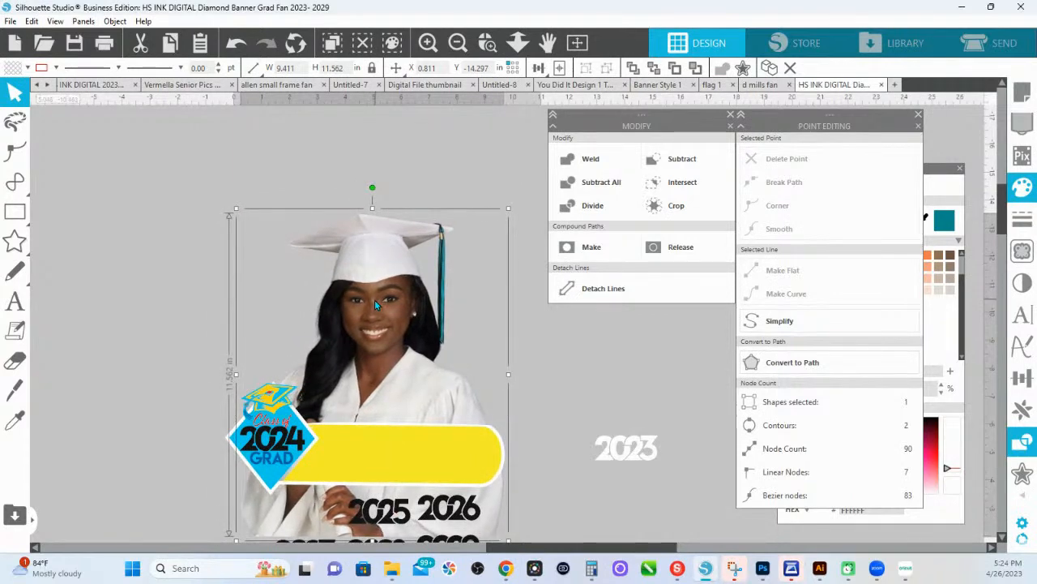
scroll(412, 437, "down", 1)
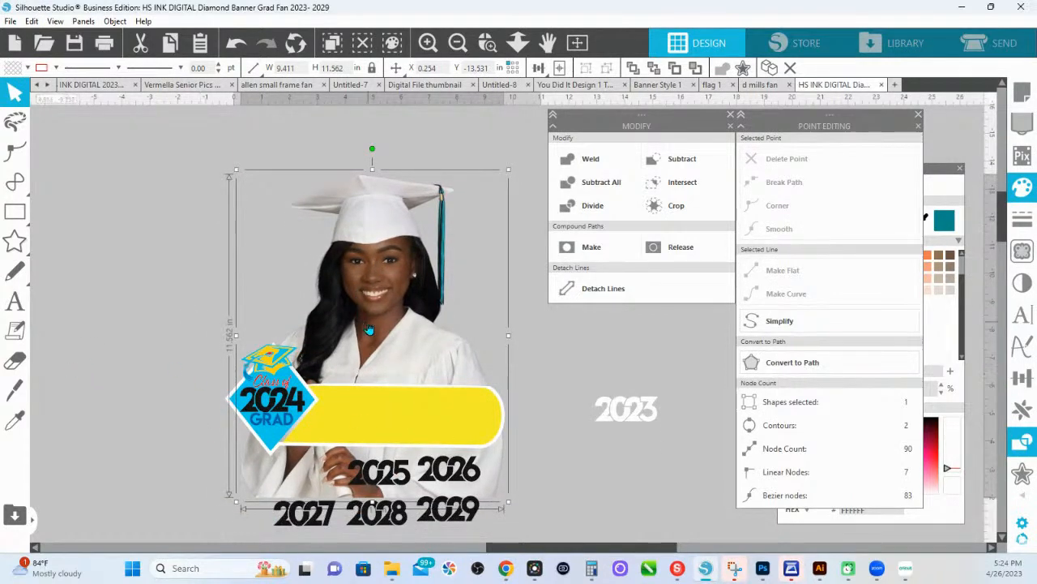
key("ctrl+v")
scroll(195, 243, "left", 1)
Draw a rectangle about 13.5 by 5.8 in over the portrait's lower part, starting within the banner, and subtract it from the portrait.
left_click(16, 214)
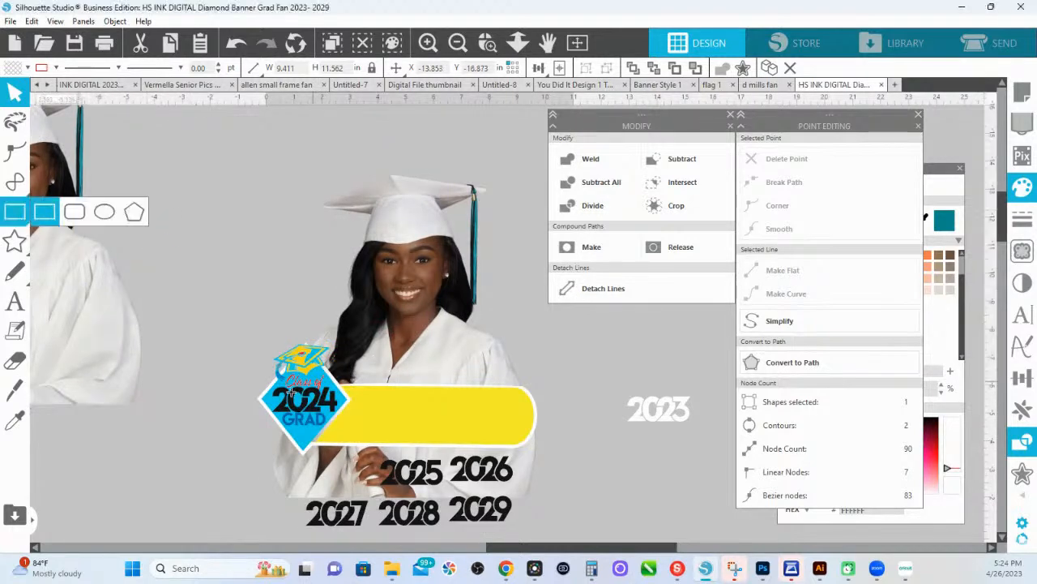
left_click_drag(233, 403, 615, 565)
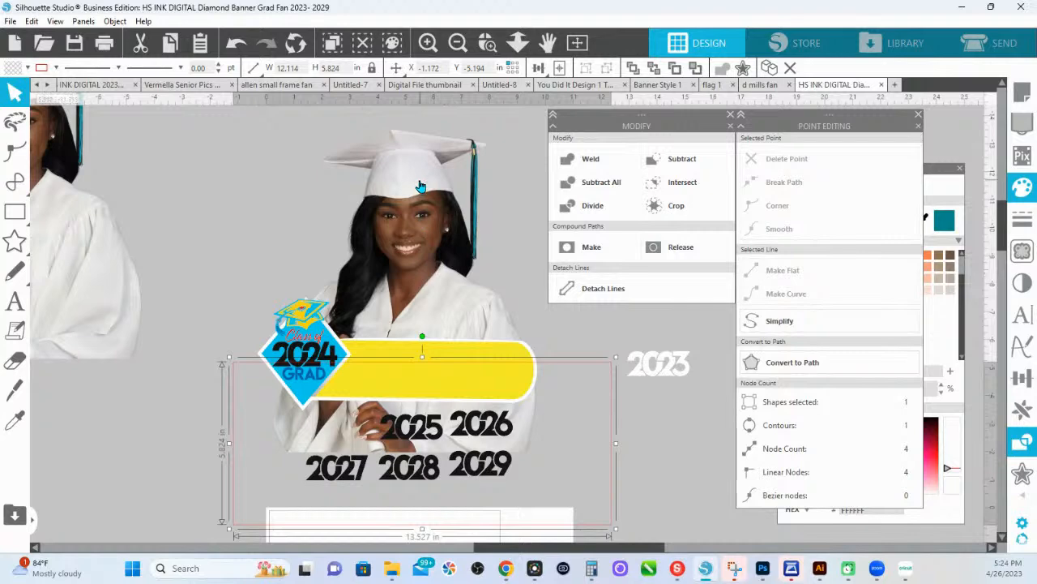
left_click(421, 217, "shift")
left_click(671, 161)
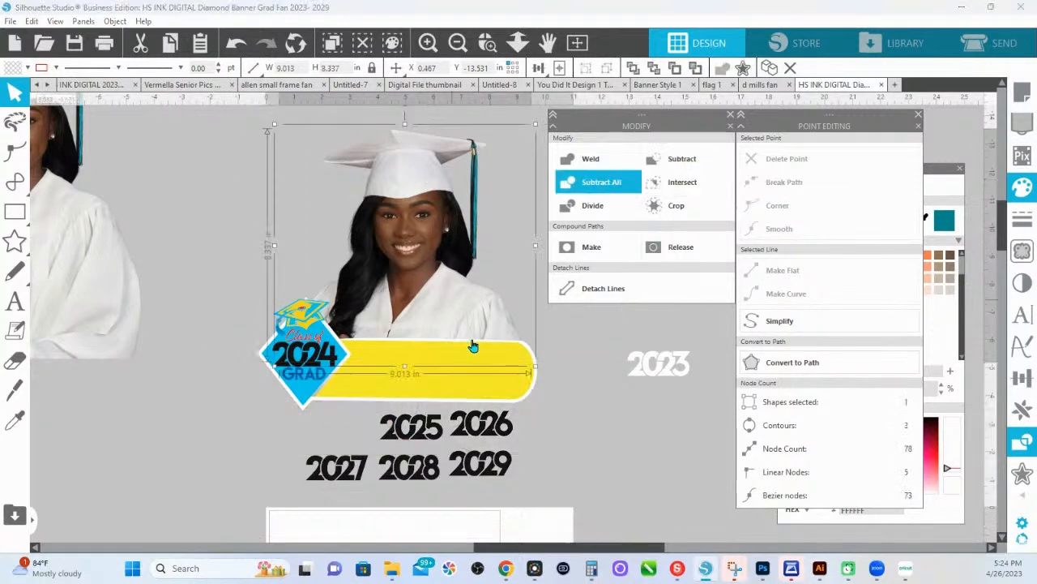
scroll(402, 357, "up", 2)
scroll(411, 349, "up", 2)
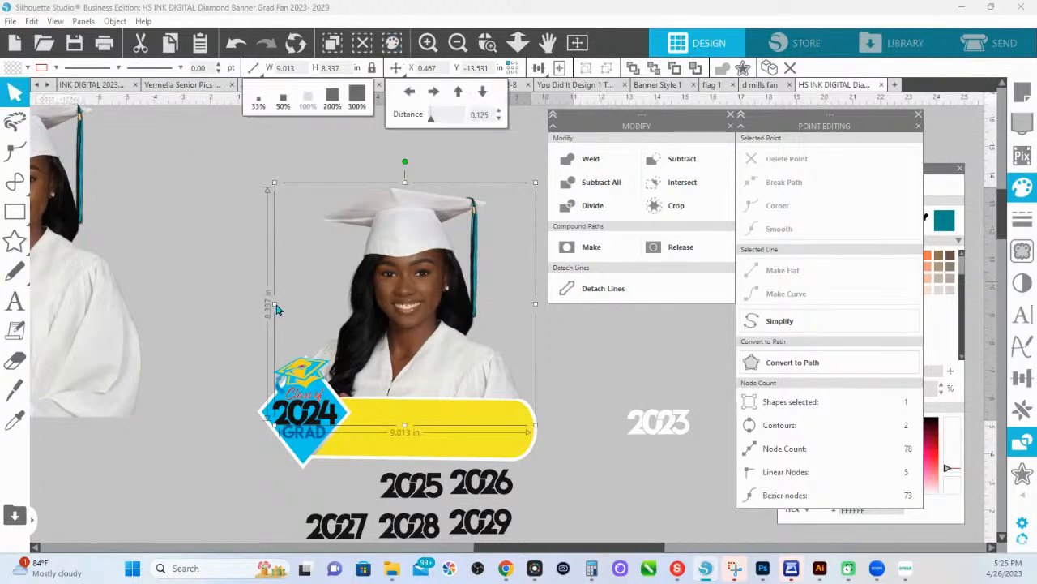
left_click(213, 224)
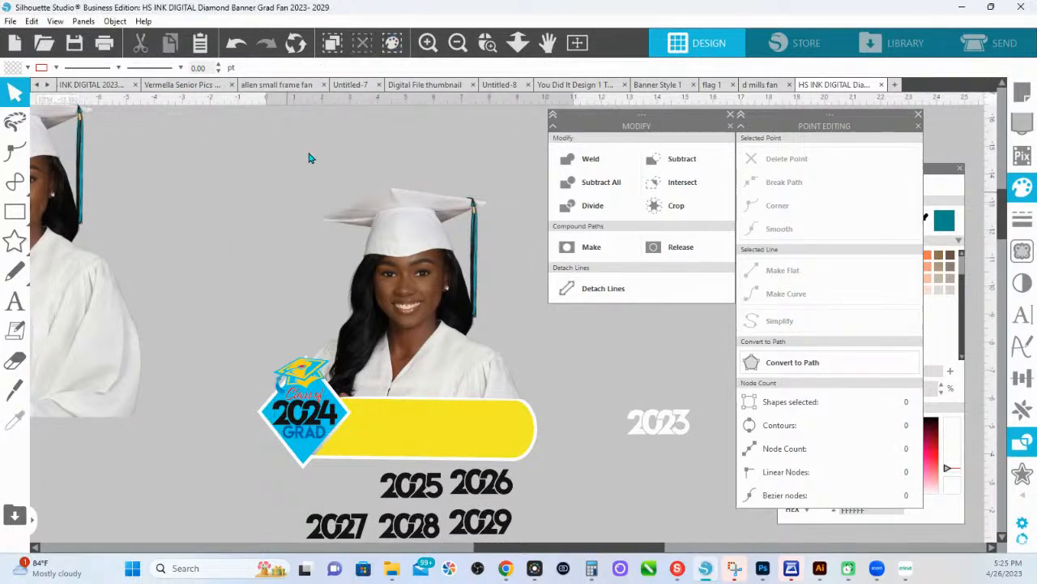
Find the recovered Class of 2021 grad fan among the open documents and switch to it.
left_click(37, 85)
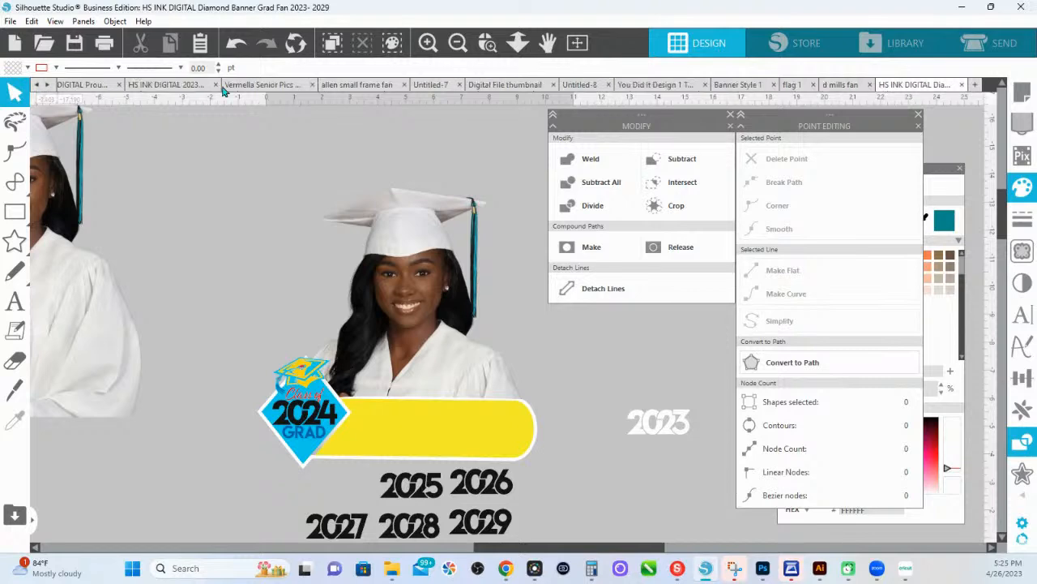
left_click(36, 85)
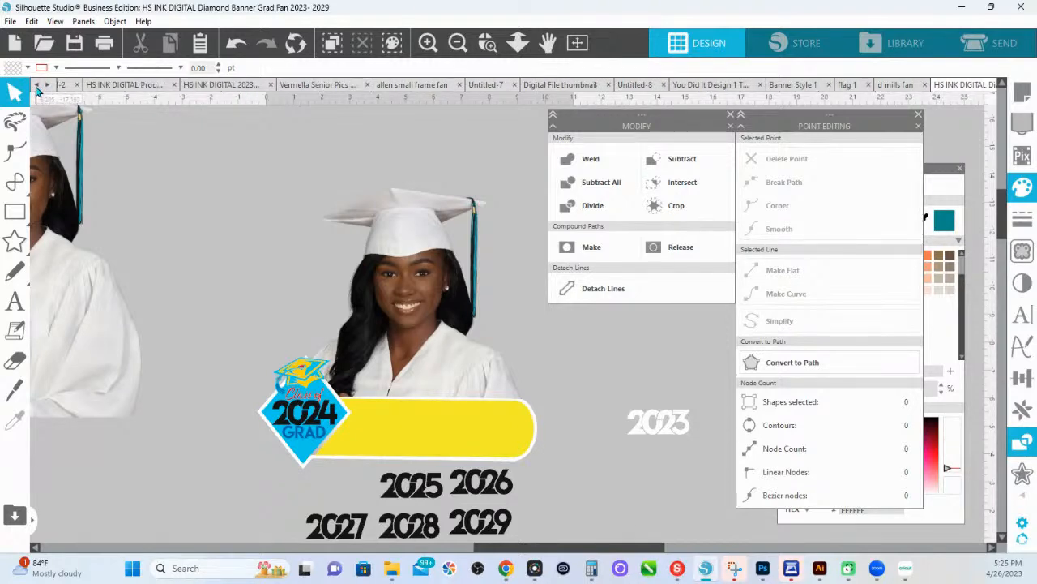
left_click(36, 85)
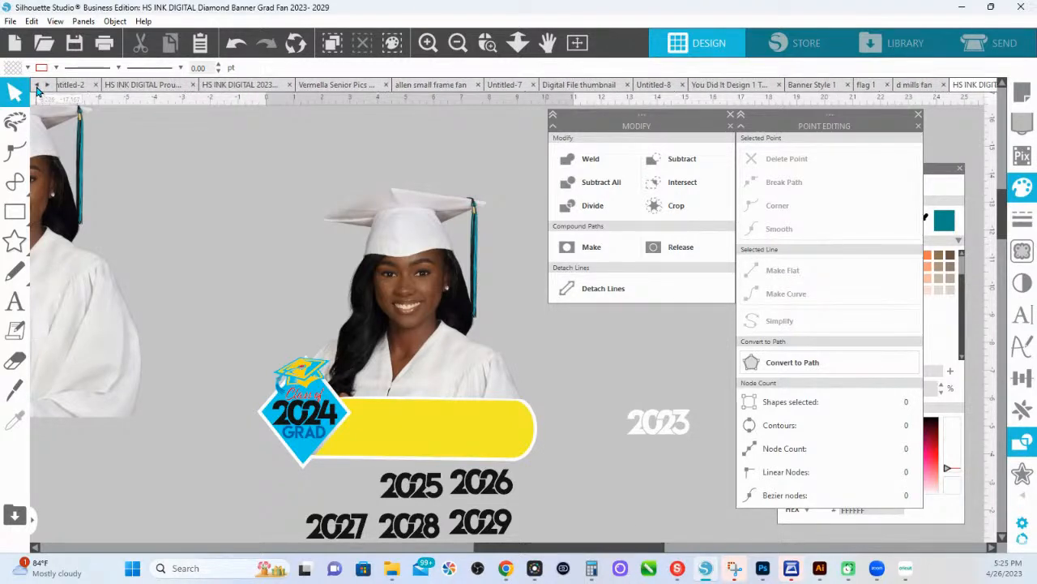
left_click(36, 85)
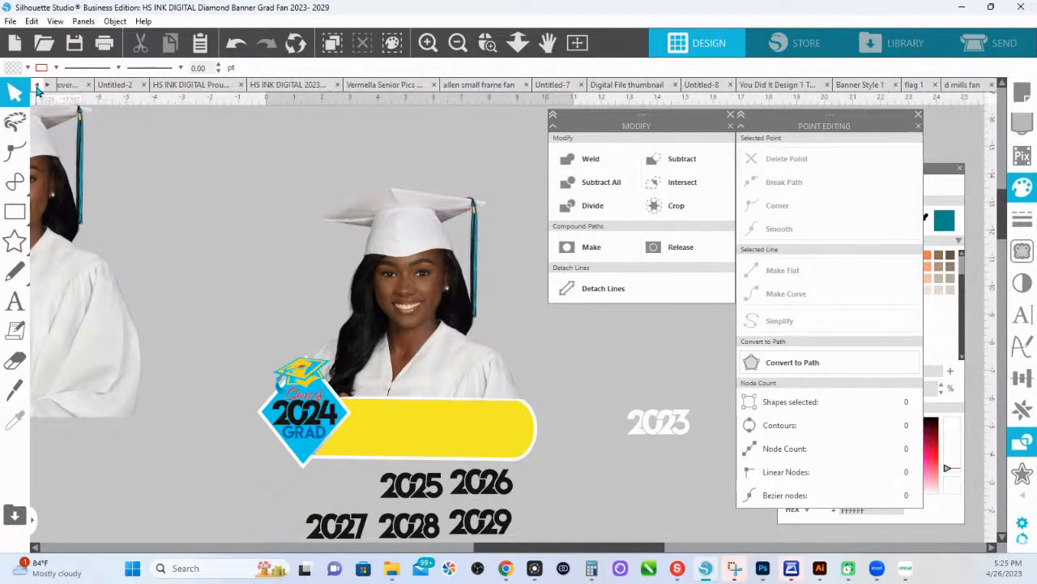
left_click(37, 85)
left_click(37, 85)
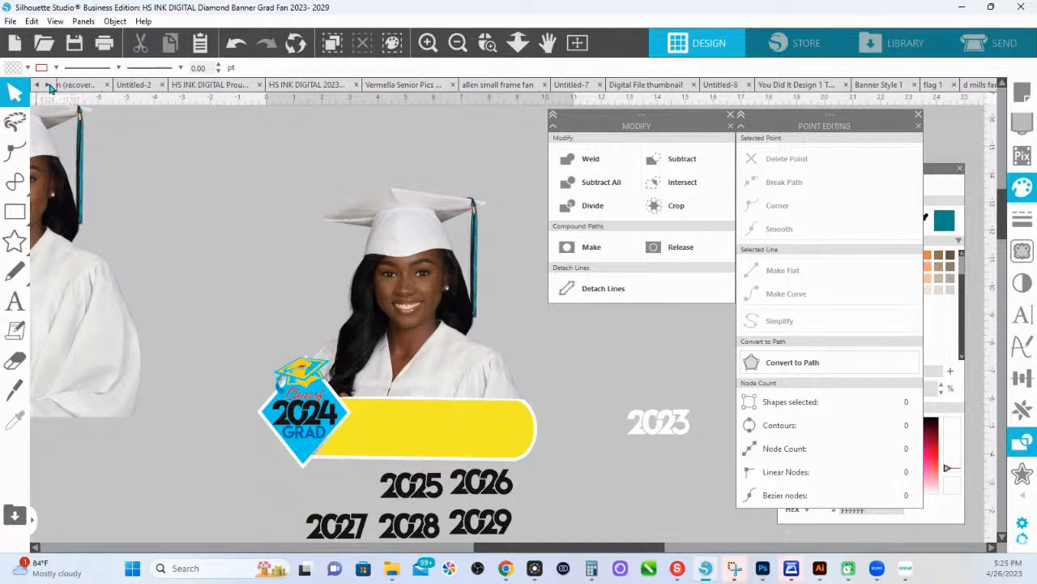
left_click(70, 91)
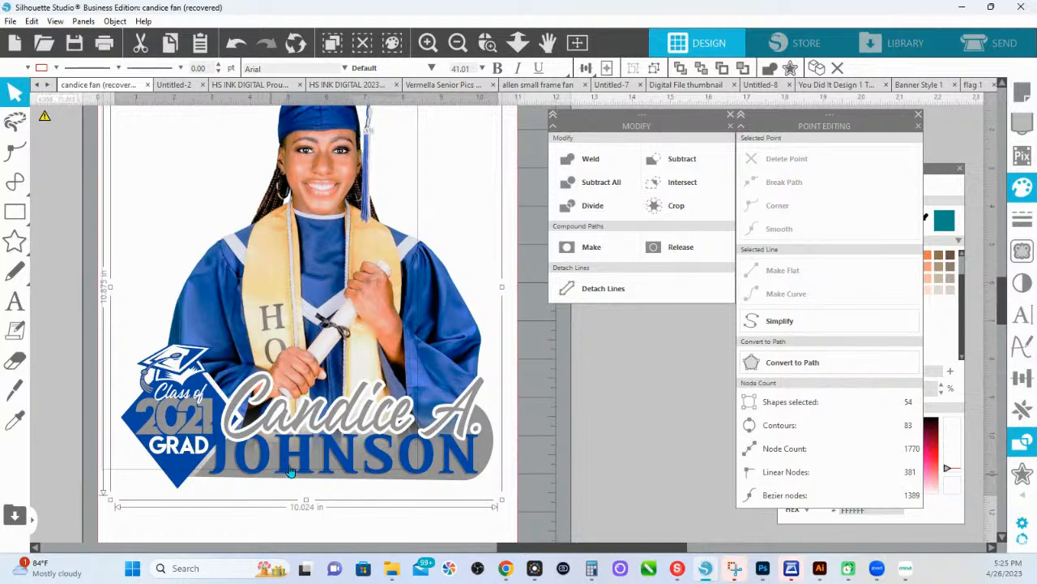
Send the grouped Class of 2021 fan design to the back and ungroup it.
right_click(419, 334)
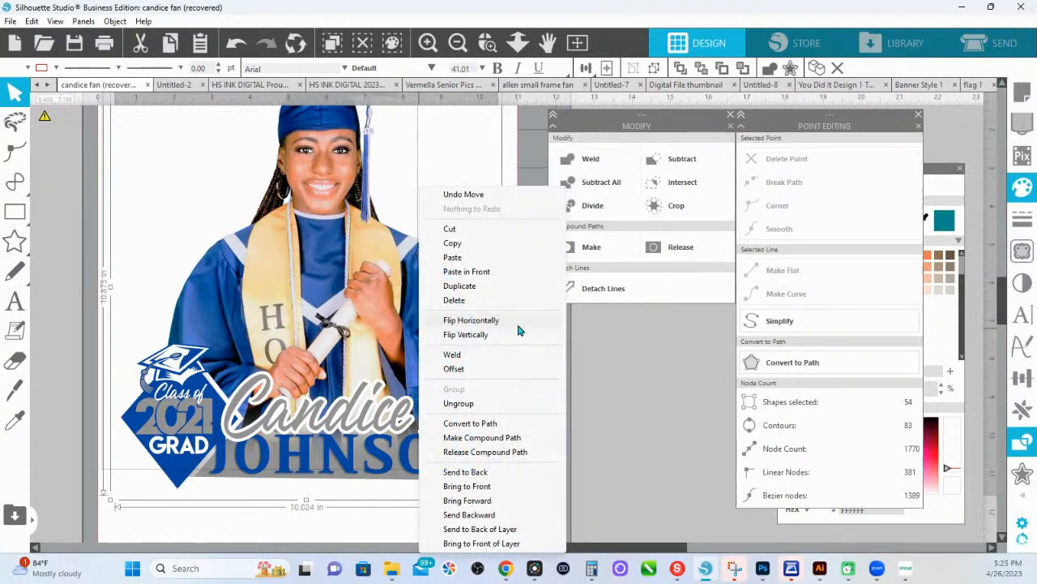
right_click(347, 326)
left_click(405, 472)
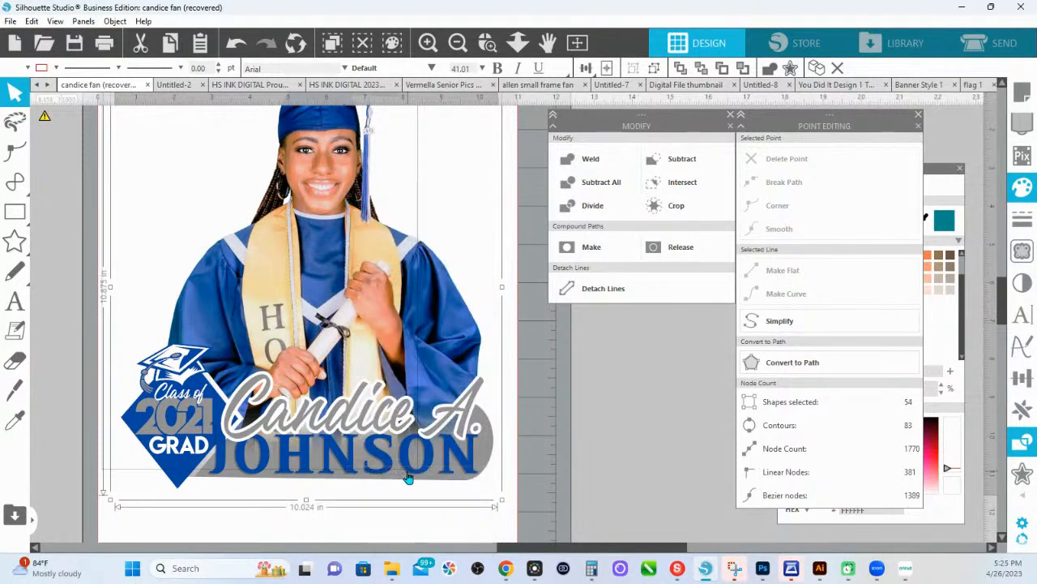
right_click(453, 332)
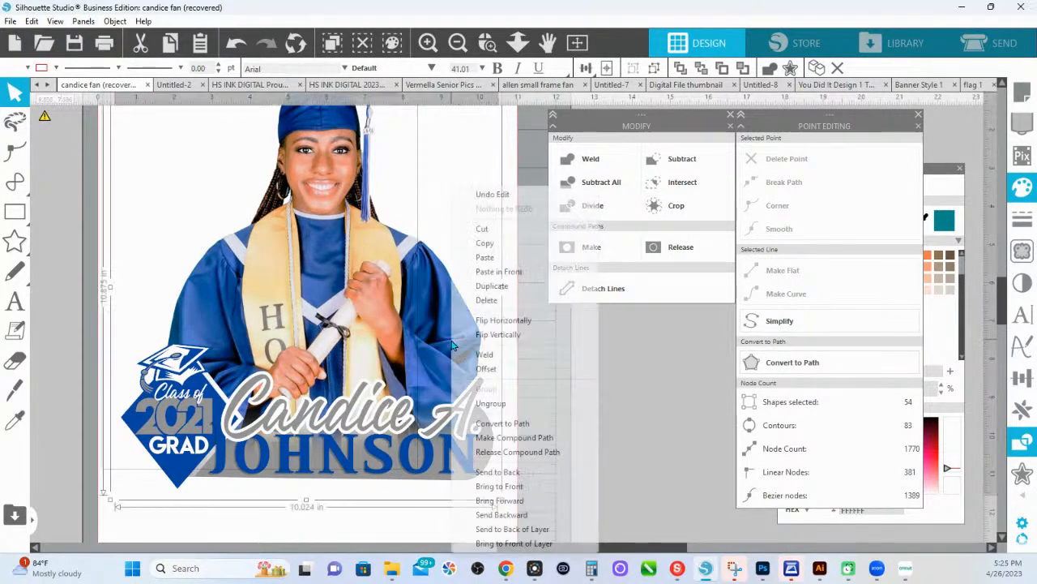
left_click(491, 403)
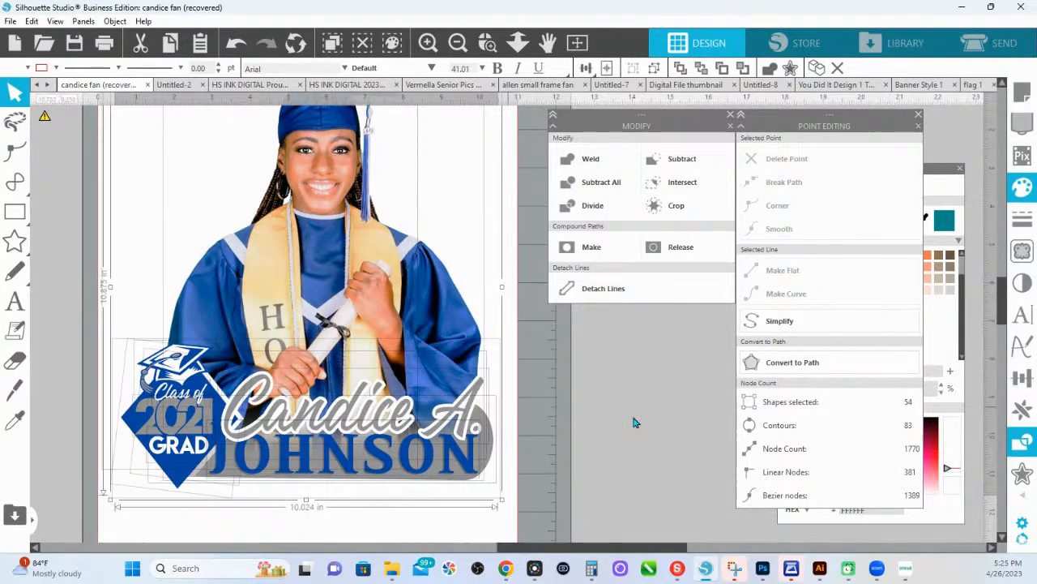
Try sending the blue-gown portrait behind the Class of 2021 banner.
right_click(430, 346)
left_click(474, 472)
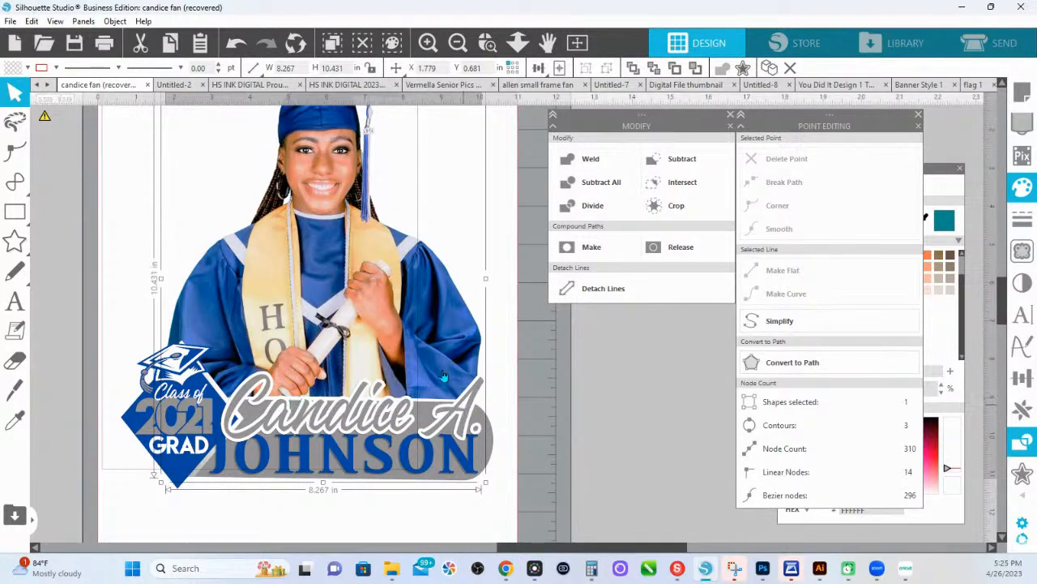
left_click(233, 50)
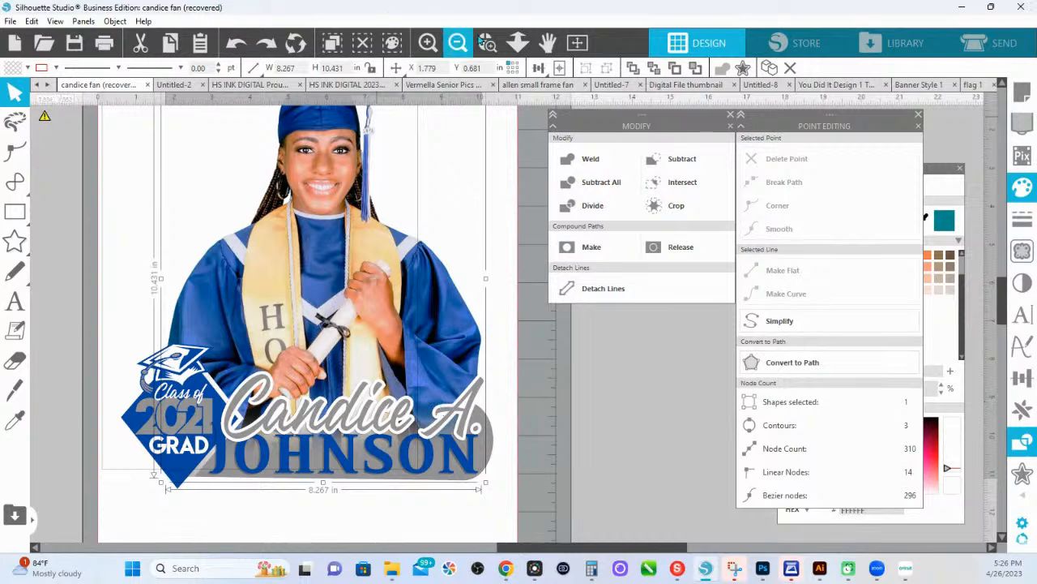
Leave the Class of 2021 fan and switch to the d mills fan document with the three example fans.
left_click(518, 43)
left_click_drag(446, 354, 441, 313)
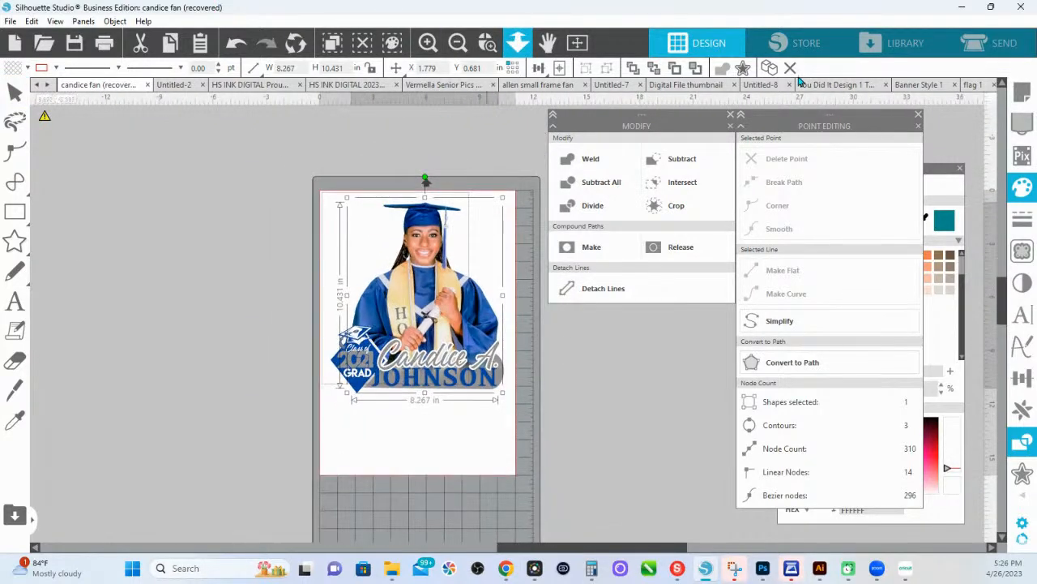
key("Escape")
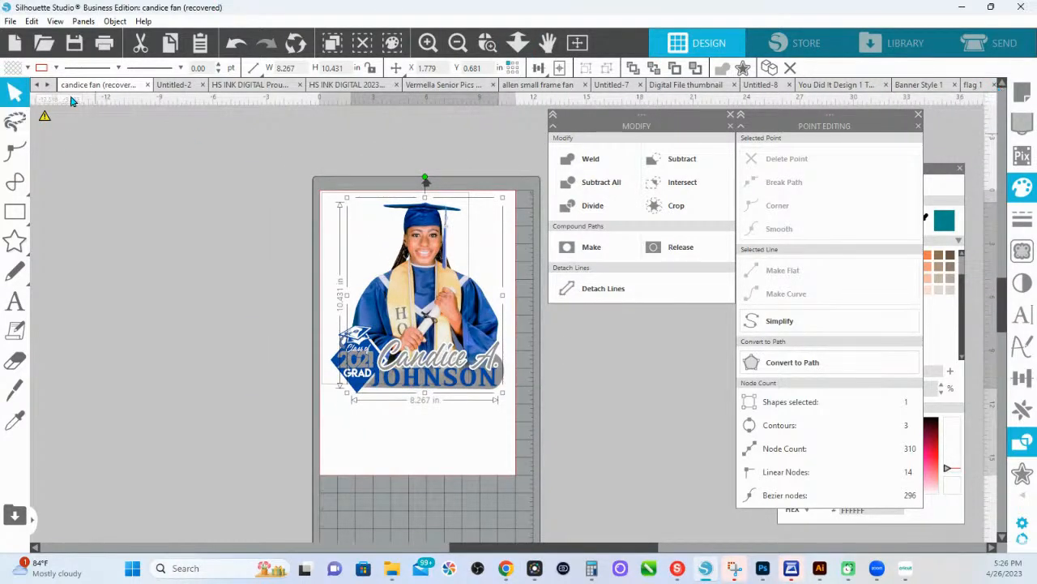
left_click(47, 85)
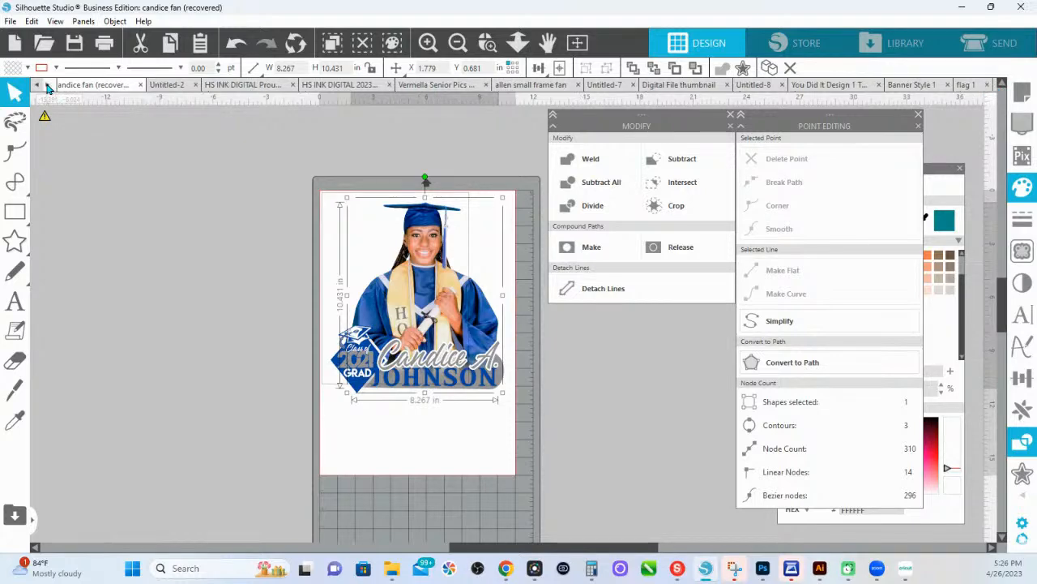
left_click(47, 85)
left_click(47, 85)
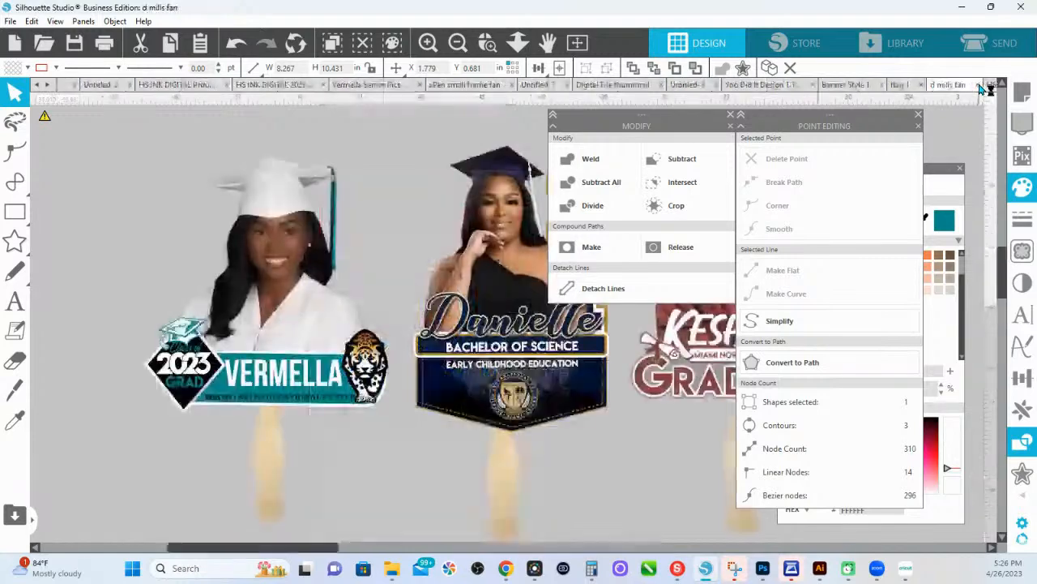
left_click(989, 85)
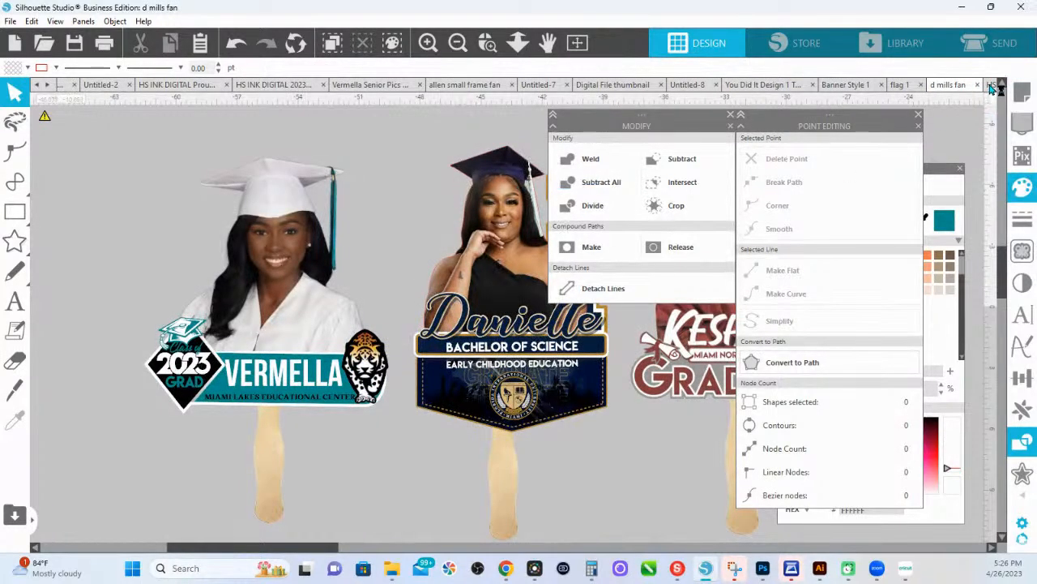
Clear the Modify, Point Editing and Fill panels from the workspace around the three example fans.
left_click_drag(523, 450, 196, 433)
left_click(513, 40)
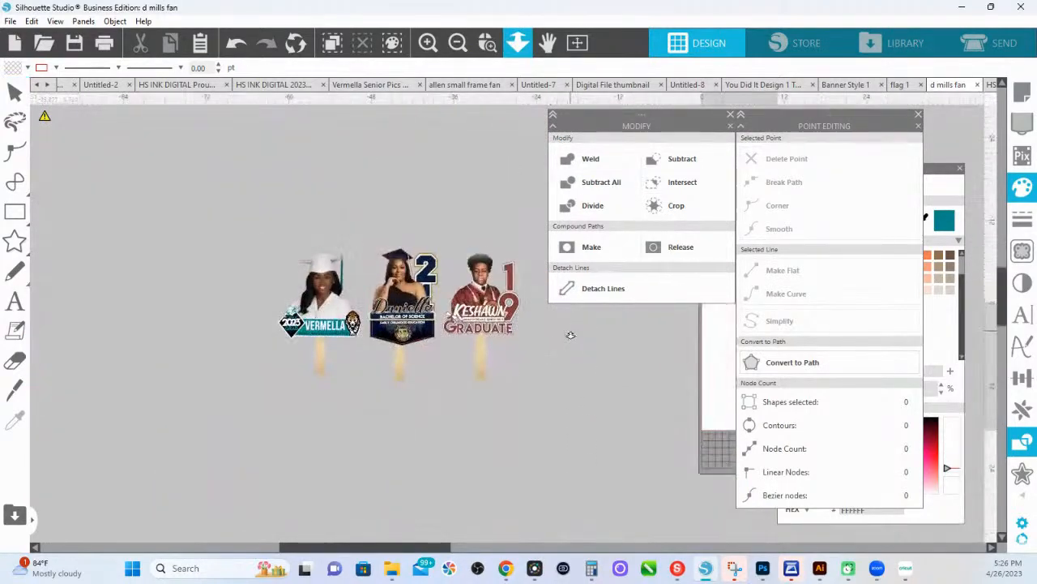
left_click(731, 116)
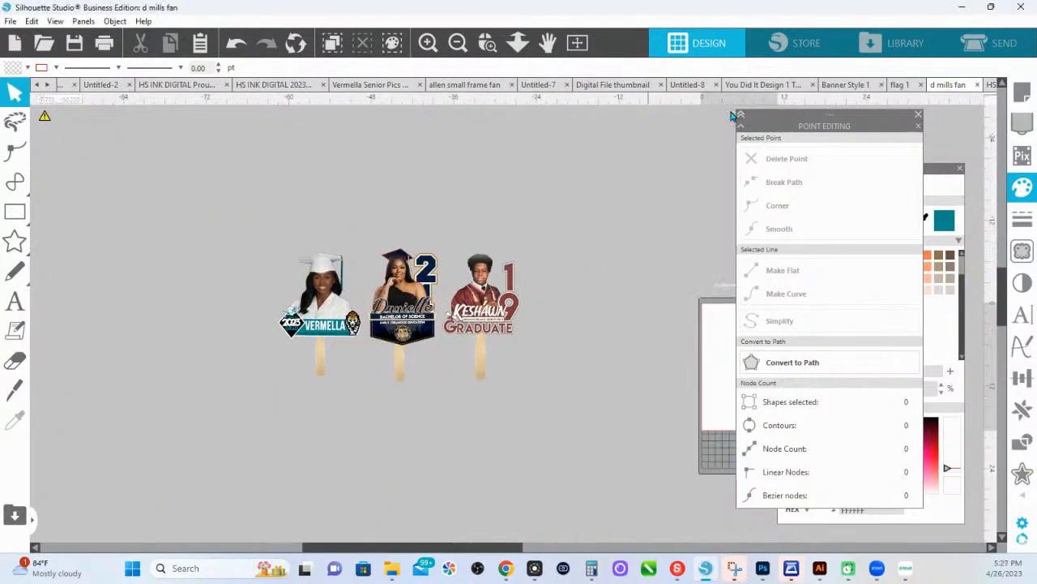
left_click(920, 116)
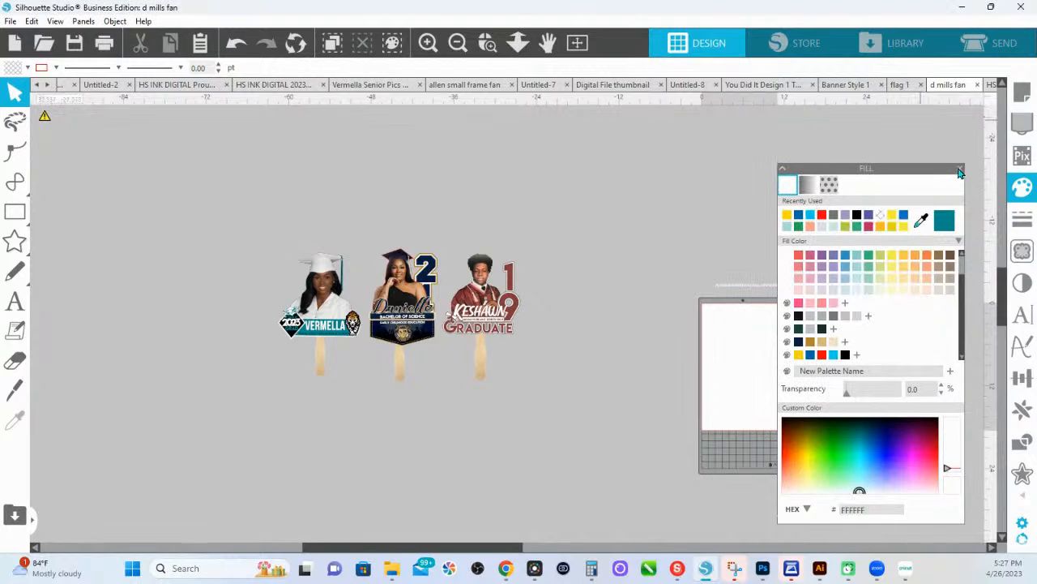
left_click(960, 169)
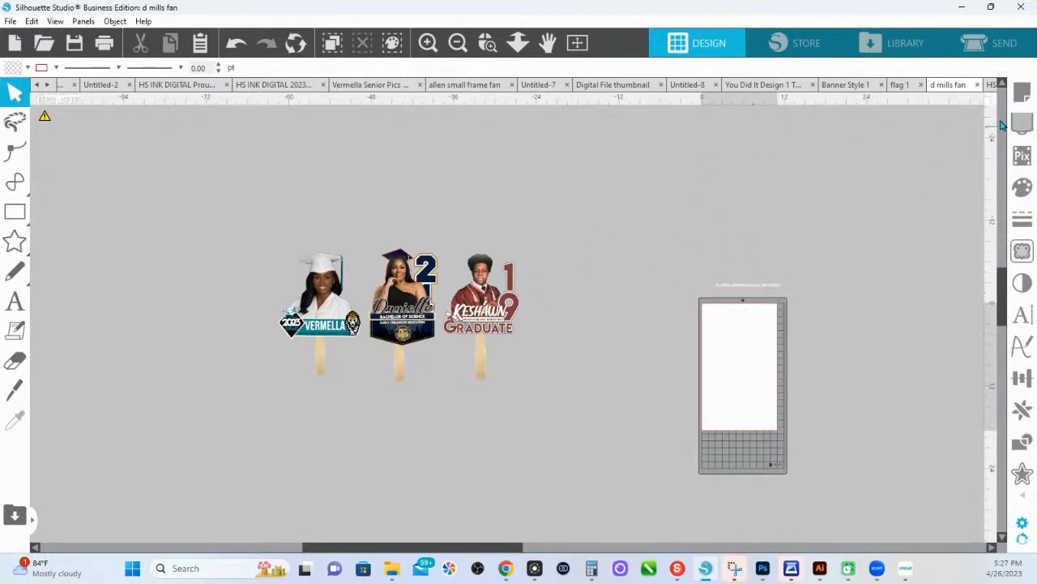
Set the page size of the d mills fan document to Letter, 8.5 in wide by 11 in high.
left_click(1022, 91)
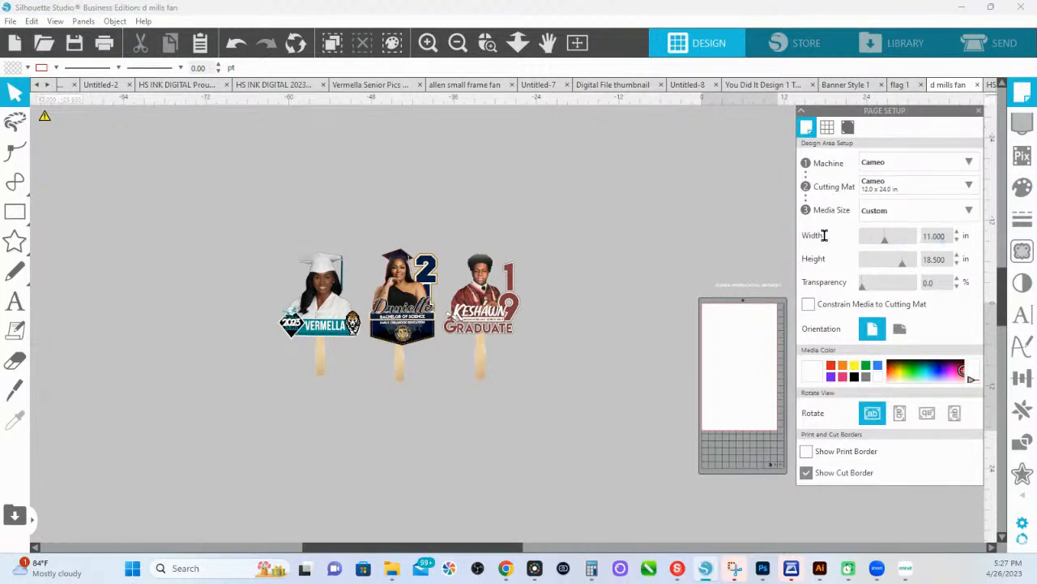
left_click(824, 235)
type("8.5")
key("Tab")
type("1")
key("Tab")
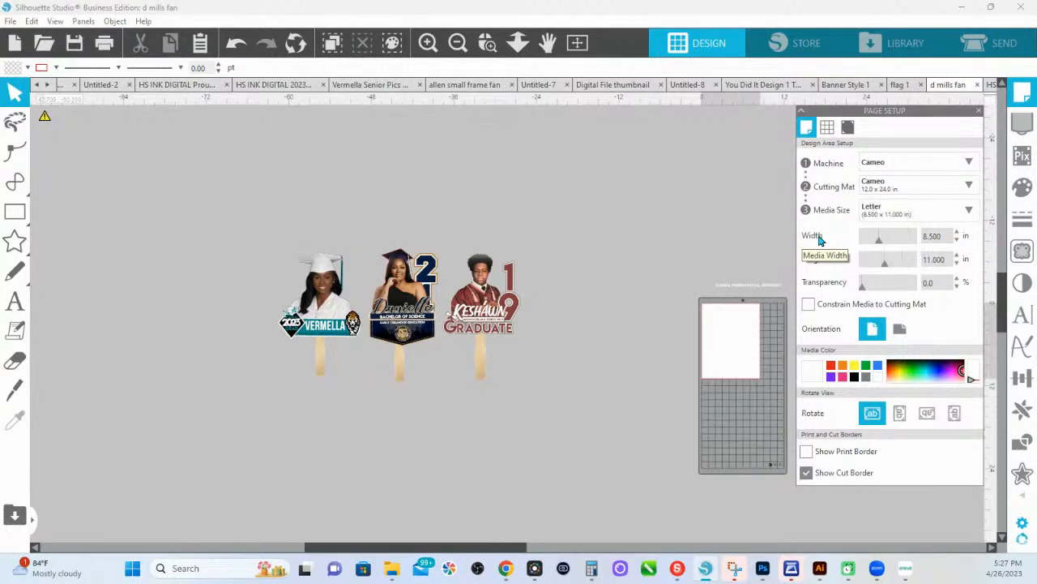
Turn on registration marks for the Letter page and keep their inset at the minimum of 0.394 in.
left_click(848, 127)
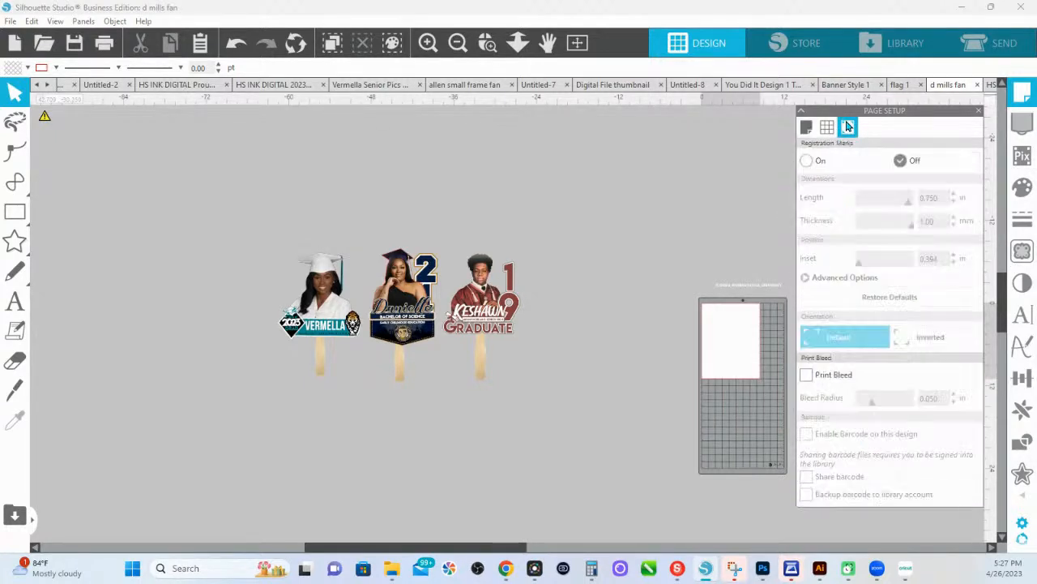
left_click(807, 161)
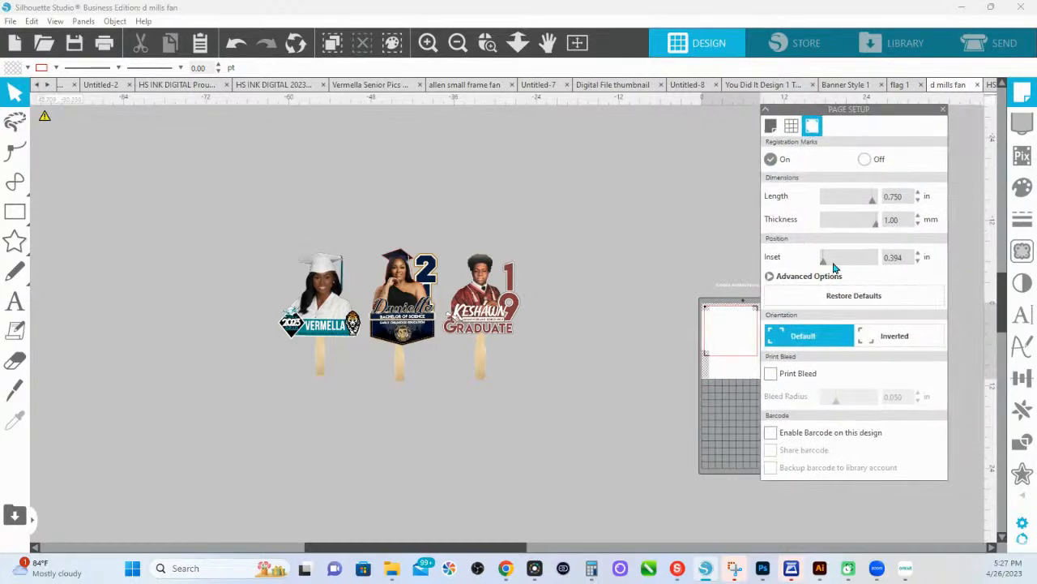
left_click_drag(843, 109, 917, 108)
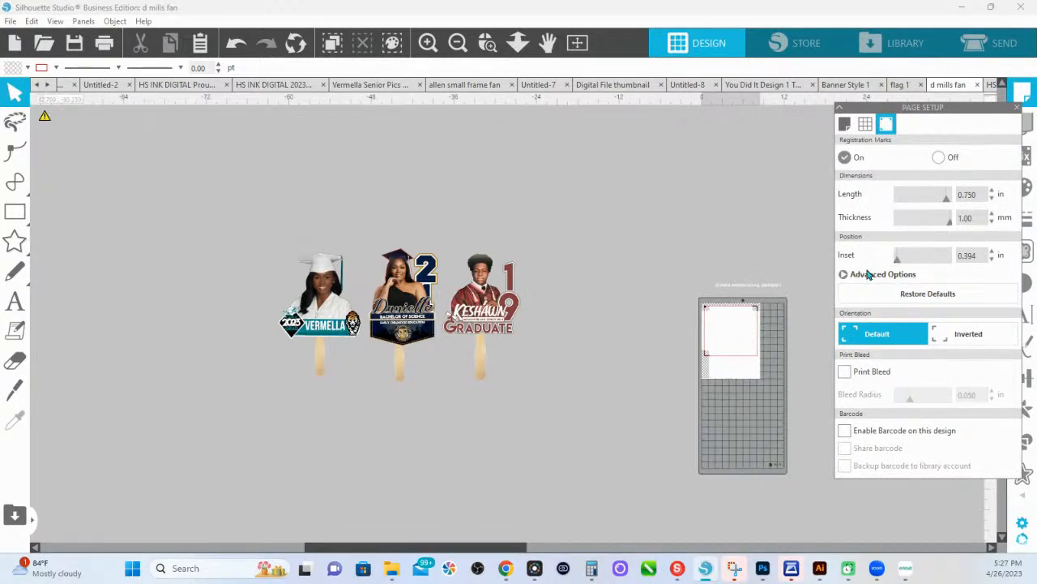
left_click_drag(897, 263, 883, 264)
Move the wooden stick aside and place the white-gown Class of 2023 fan on the page, scaled to about 9.5 in wide.
left_click_drag(332, 347, 54, 319)
left_click(328, 313)
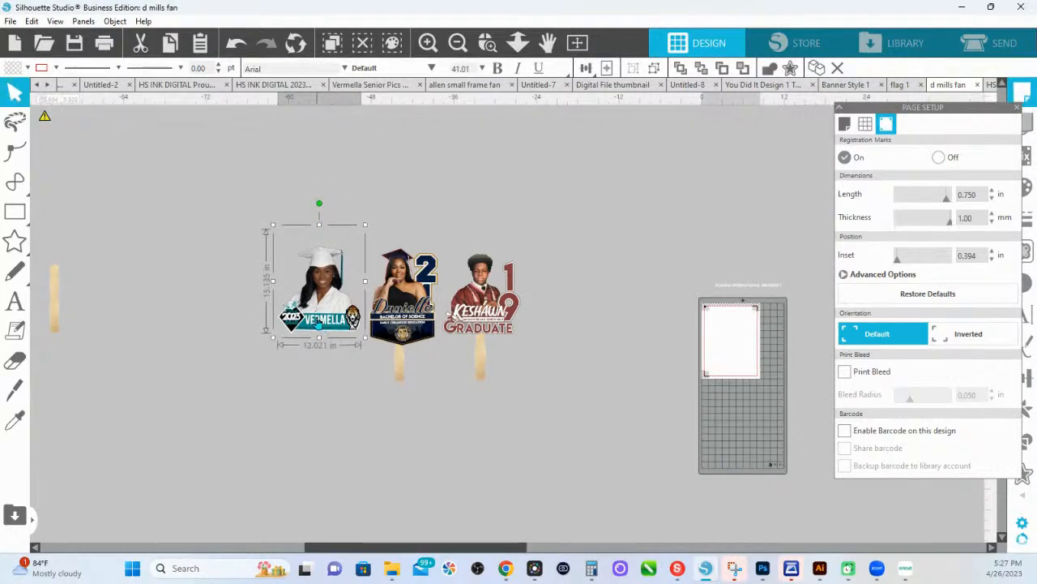
left_click_drag(317, 307, 633, 351)
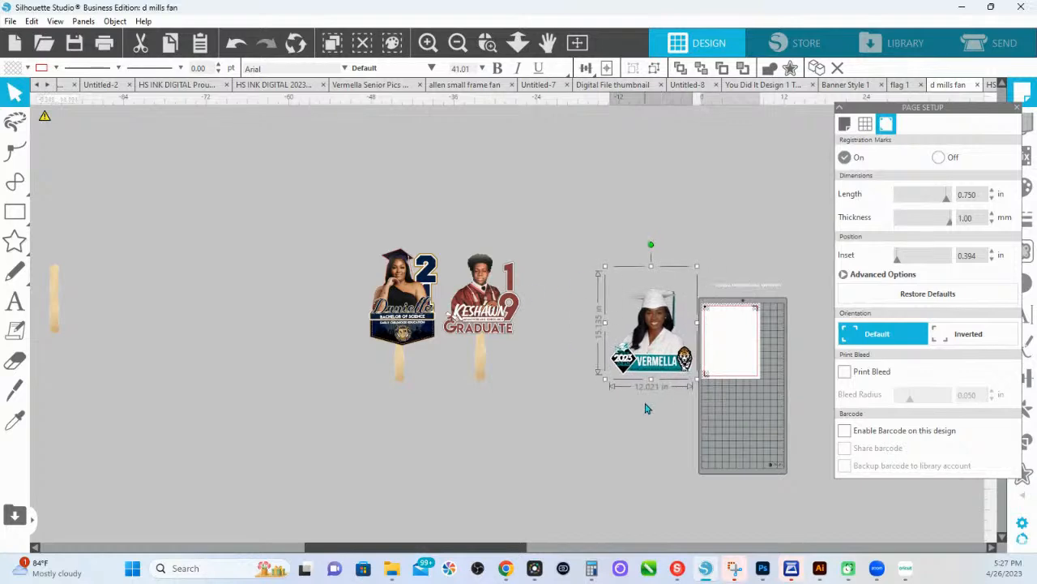
left_click_drag(694, 379, 731, 343)
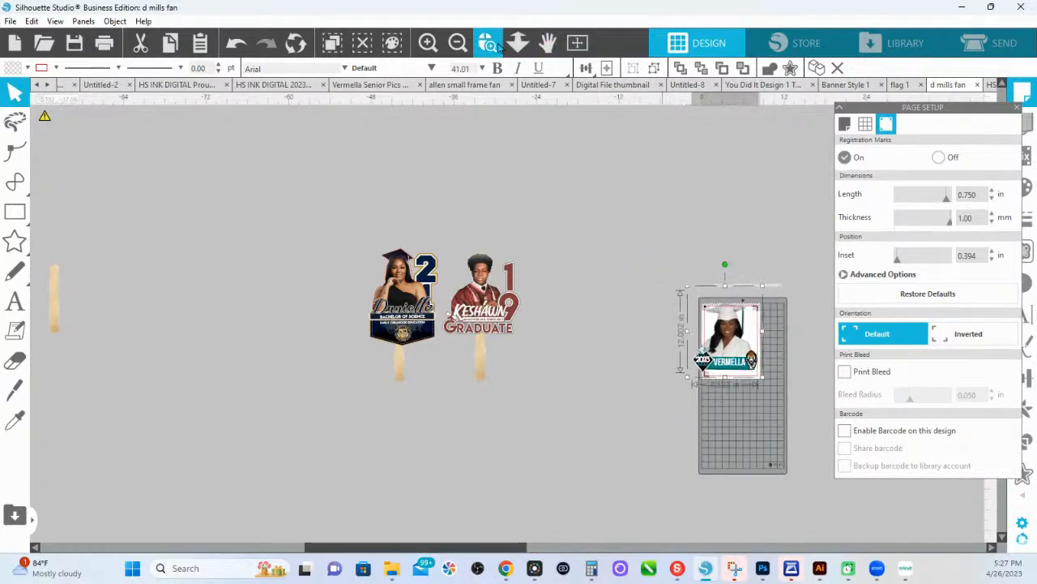
Resize the Class of 2023 fan to about 7.66 in wide and position it within the page's registration mark area.
left_click(577, 42)
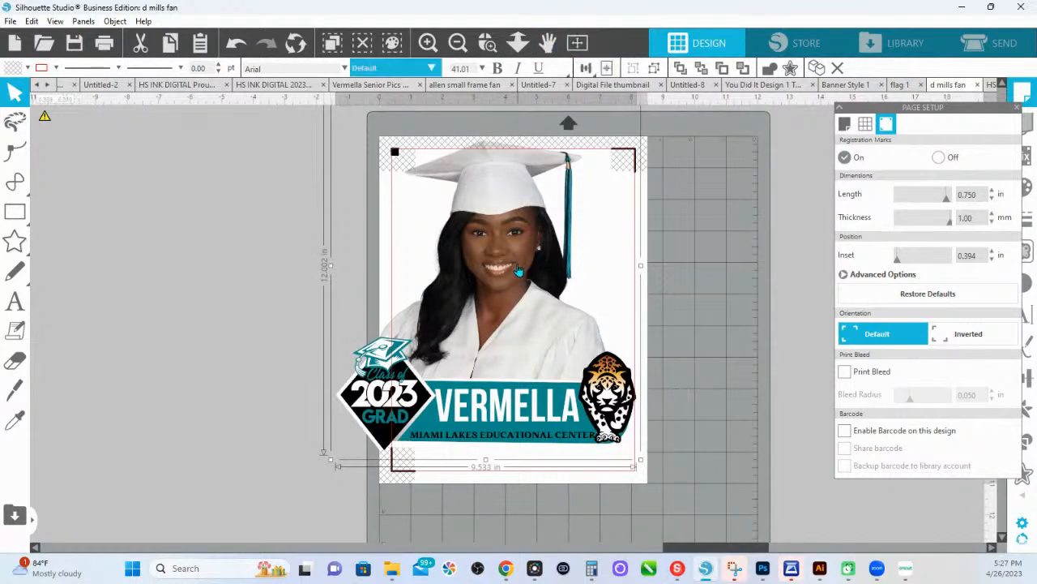
scroll(394, 162, "up", 3)
scroll(396, 240, "up", 2)
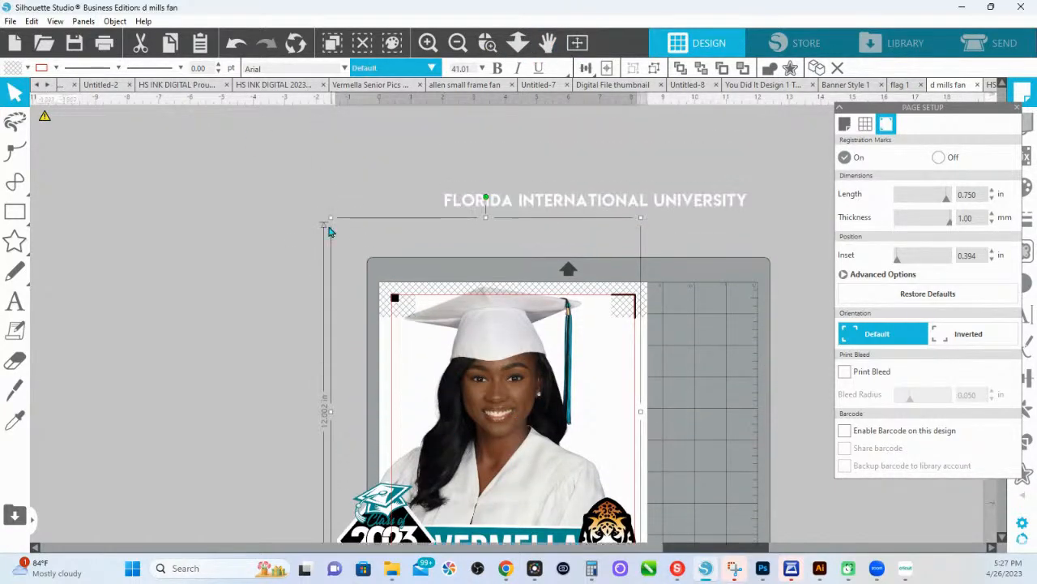
left_click(402, 303)
left_click_drag(402, 303, 412, 322)
scroll(475, 398, "up", 1)
scroll(473, 402, "down", 3)
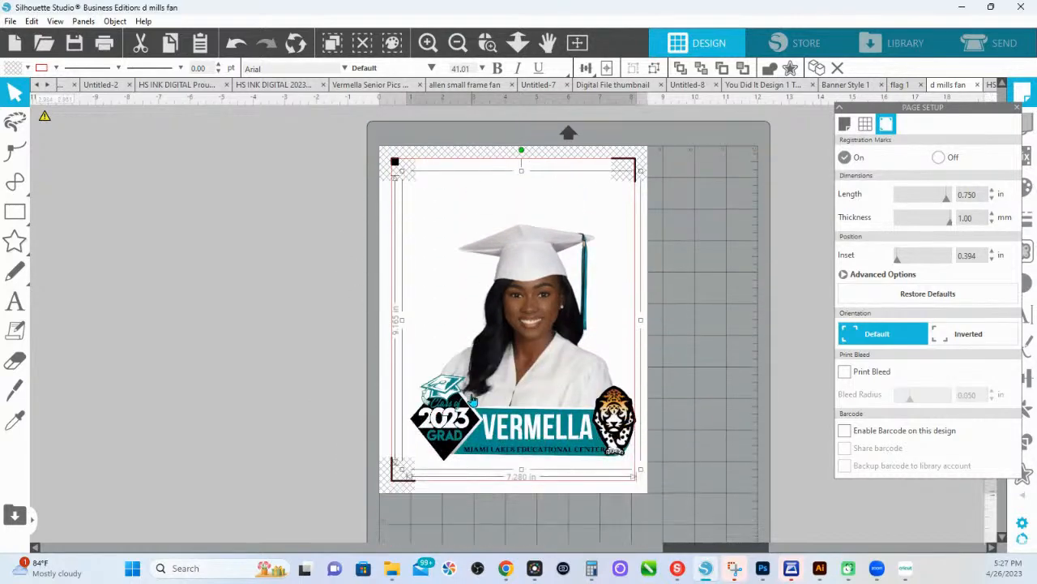
left_click_drag(485, 340, 476, 290)
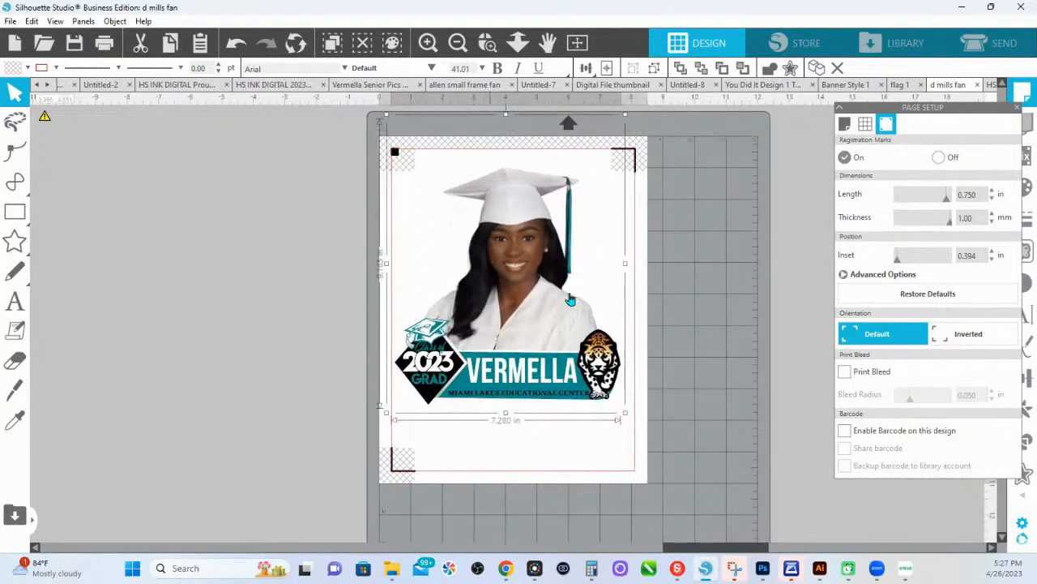
left_click_drag(624, 418, 637, 427)
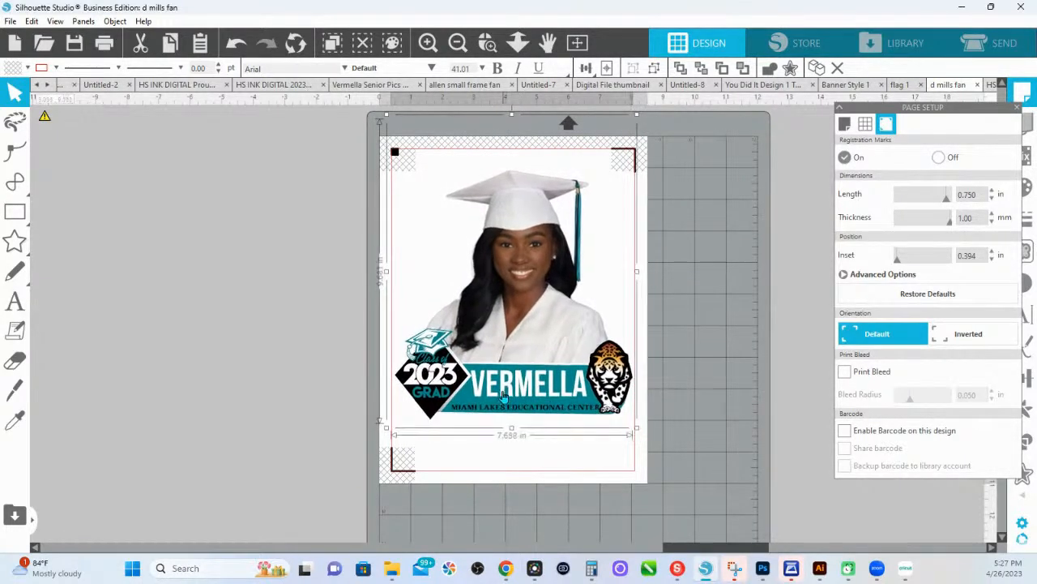
left_click_drag(505, 395, 503, 390)
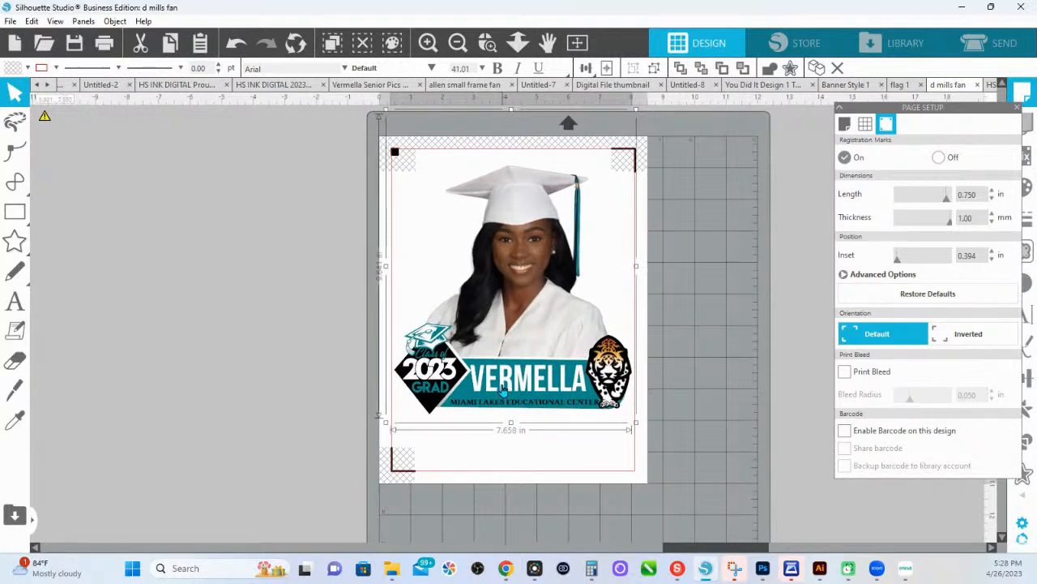
Open the cut setup for the Class of 2023 fan and set the whole fan to Cut Edge.
left_click(993, 48)
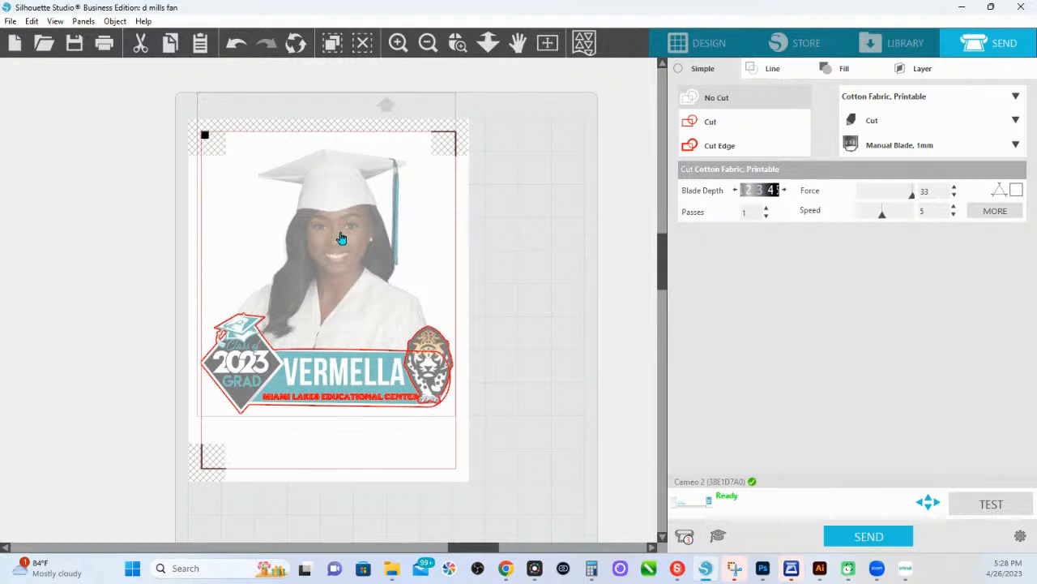
left_click_drag(490, 437, 244, 152)
left_click(715, 146)
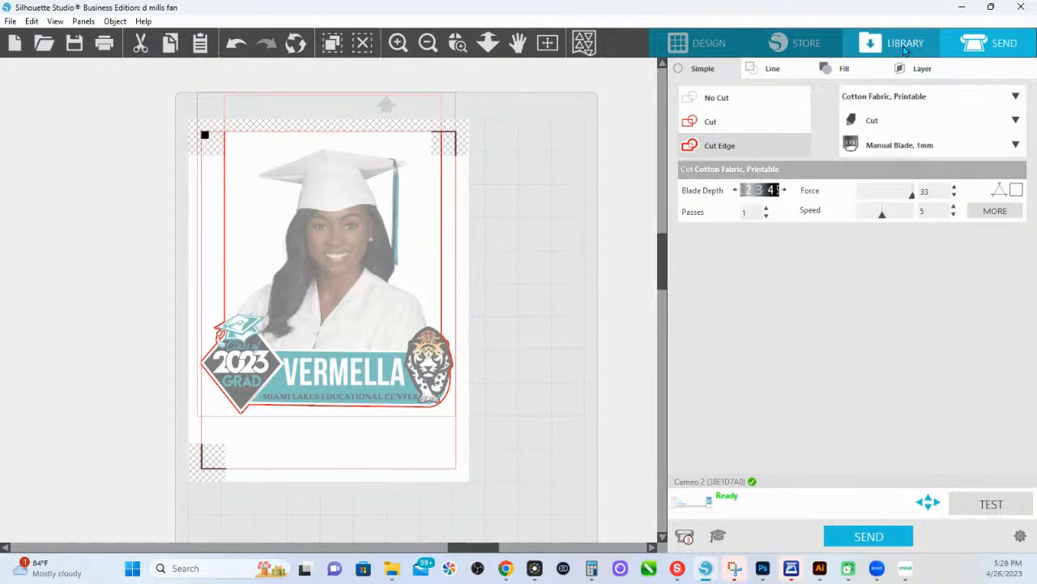
scroll(365, 324, "up", 1)
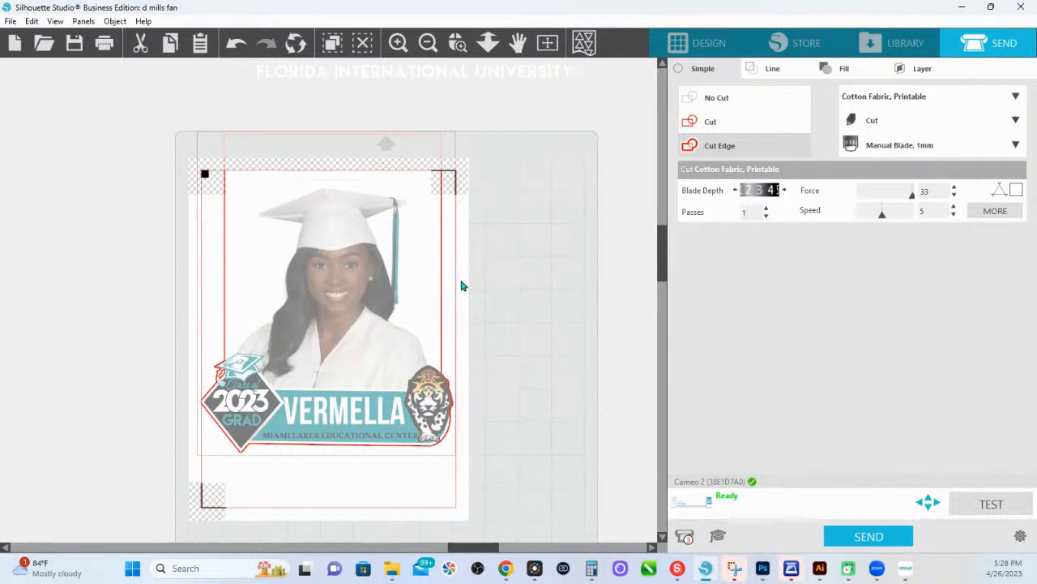
In the HS INK Diamond Banner Grad Fan document, group the white-gown portrait with its Class of 2024 banner and centre the group on the page.
left_click(739, 39)
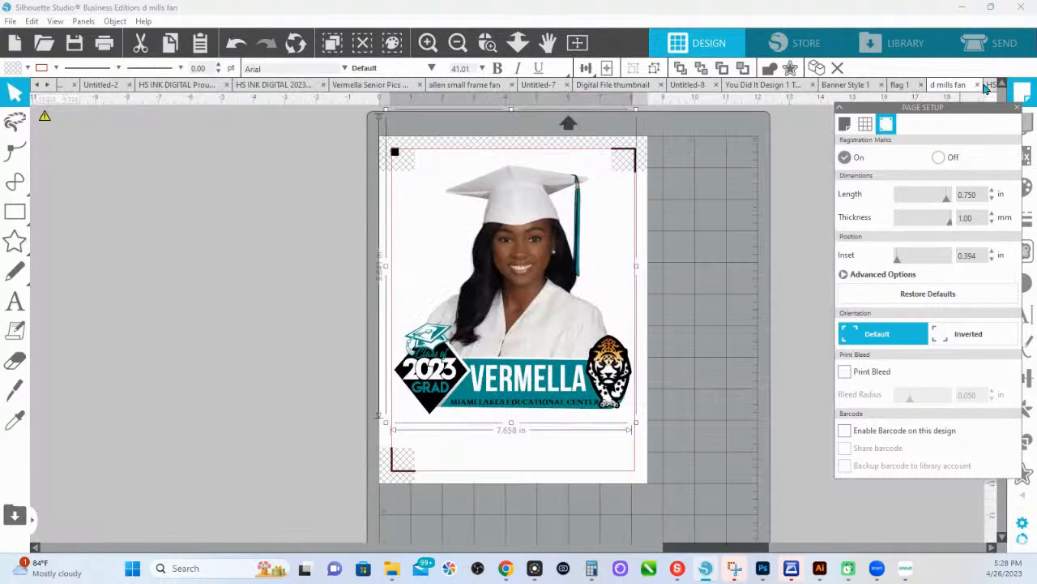
left_click(988, 85)
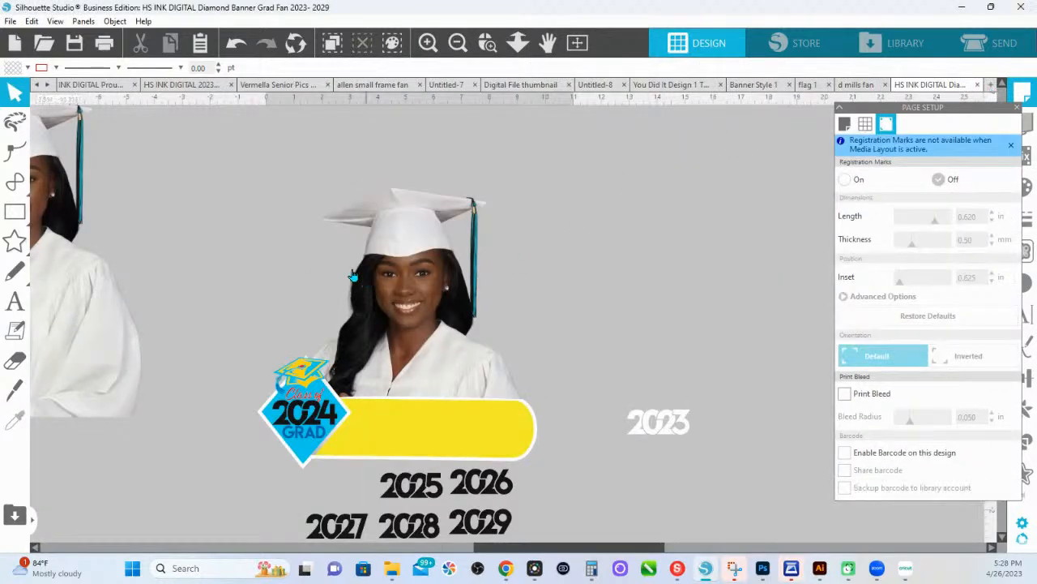
left_click_drag(220, 153, 544, 454)
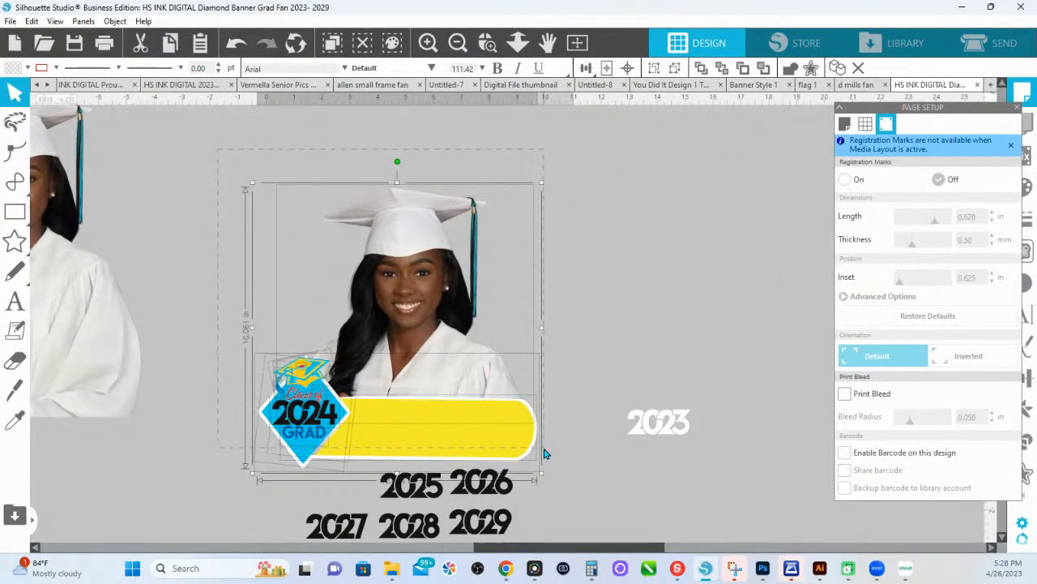
right_click(399, 361)
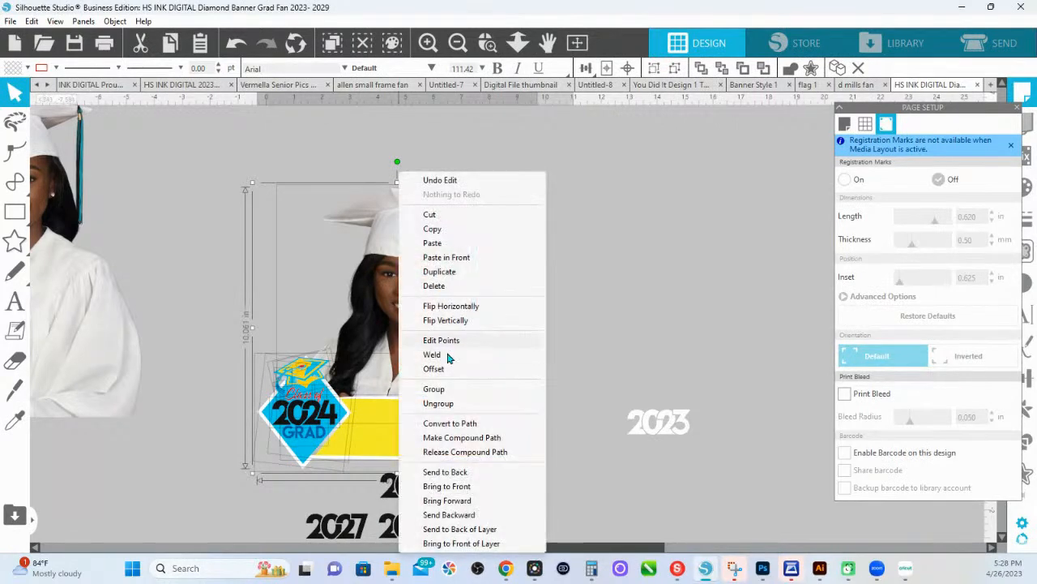
left_click(438, 389)
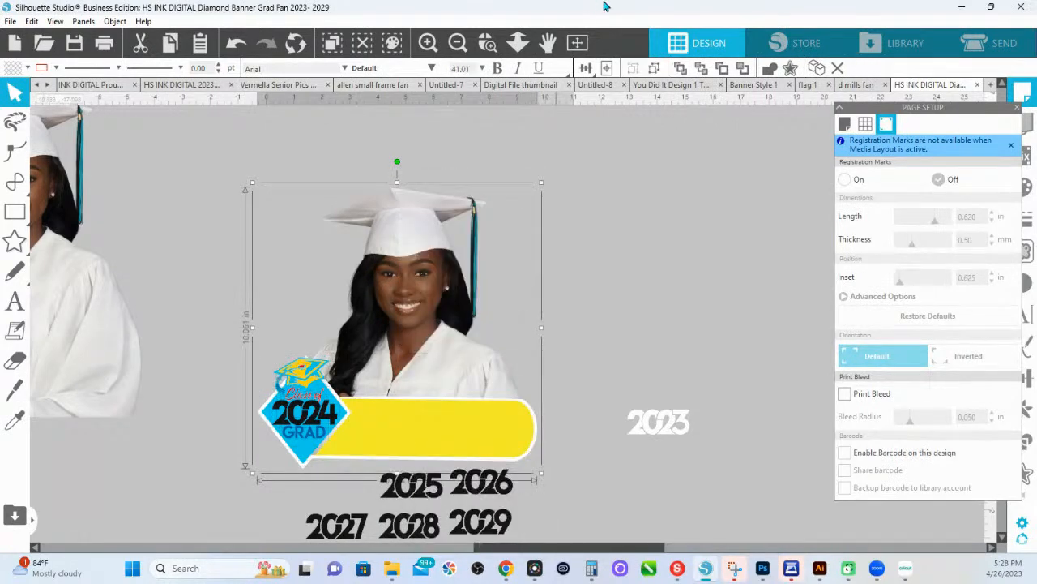
left_click(606, 68)
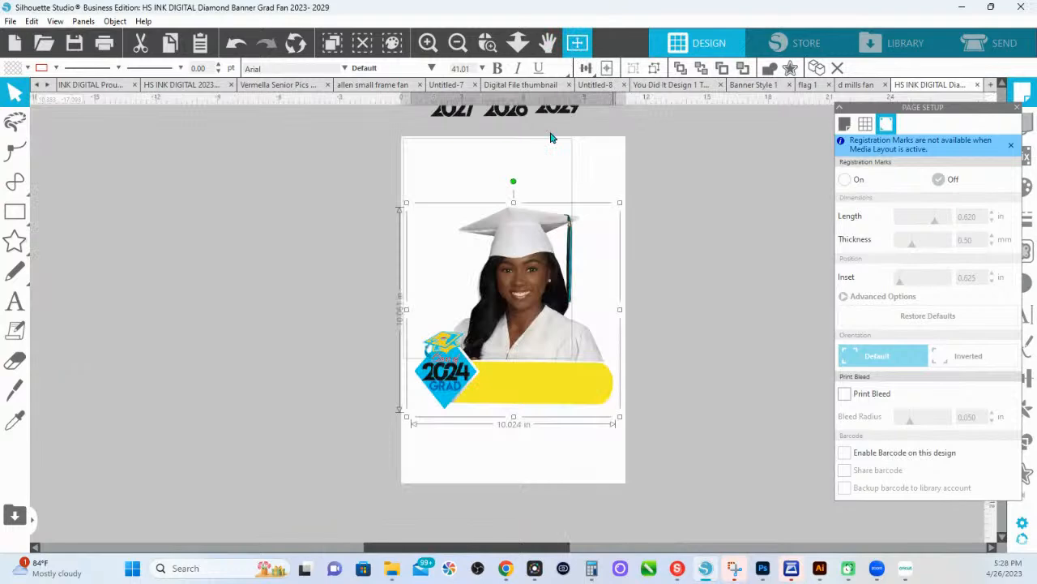
Set the banner fan document's machine to Auto (Cameo 2) and its cutting mat to Cameo 12 x 24 in.
left_click(844, 124)
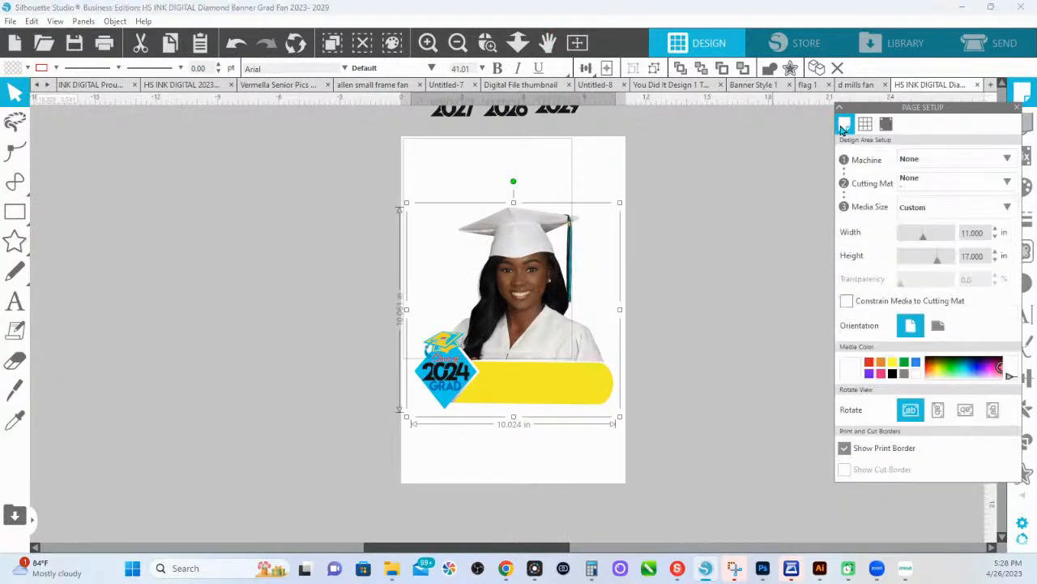
left_click(932, 159)
left_click(907, 180)
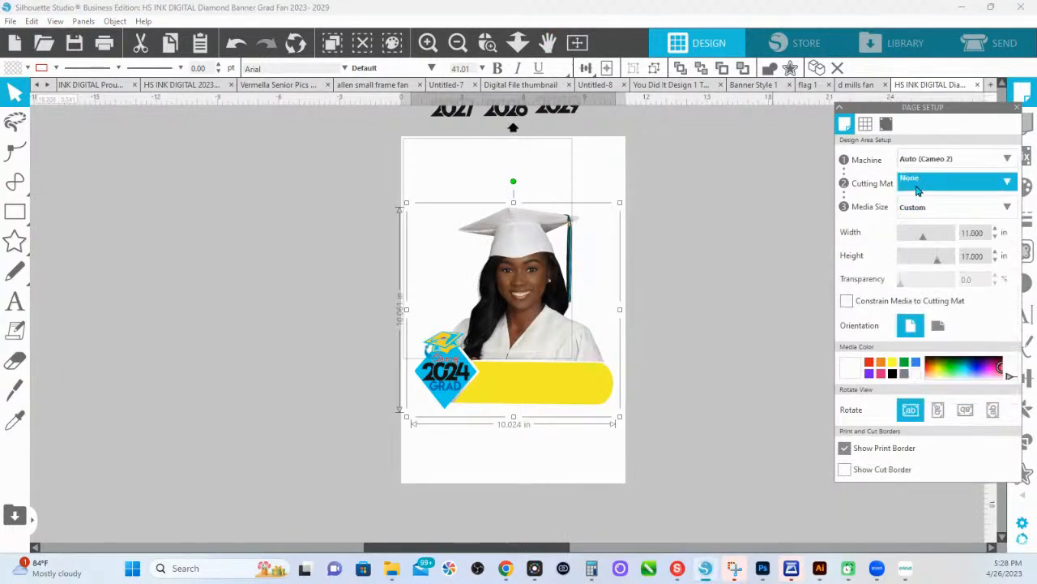
left_click(909, 179)
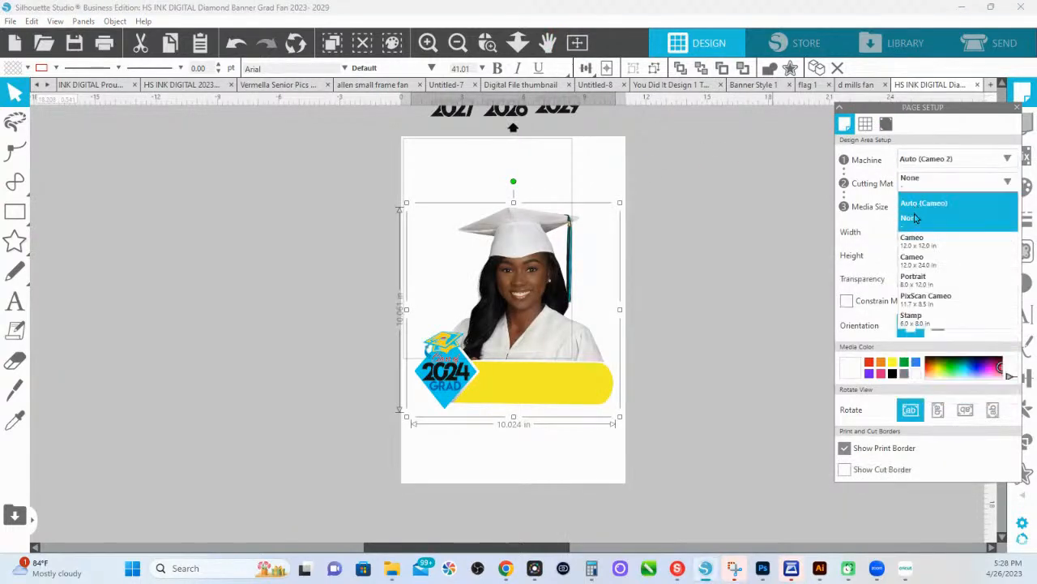
left_click(914, 259)
Set the banner fan document's page size to 8.5 in wide by 11 in high.
left_click(886, 123)
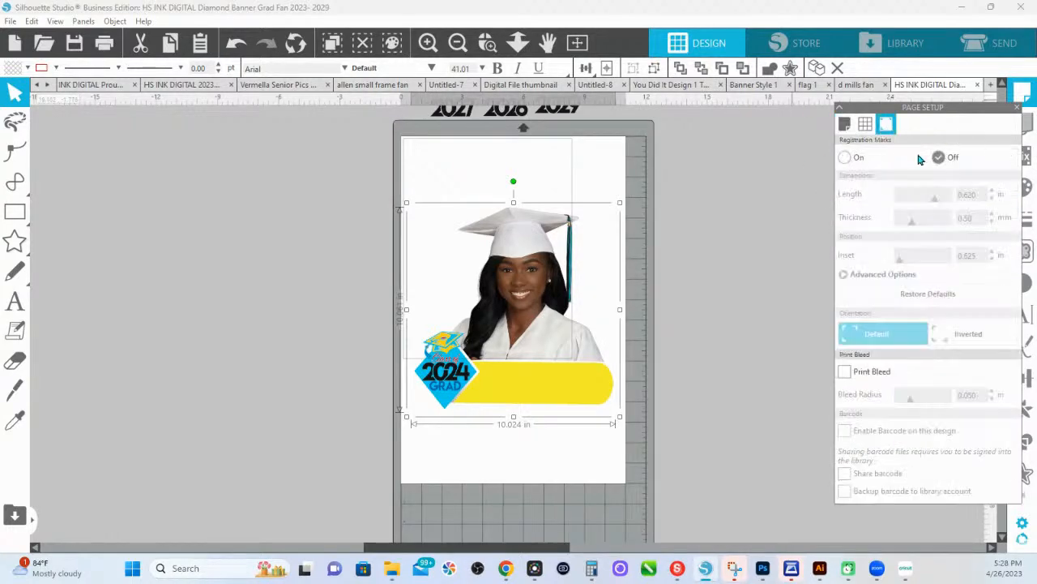
left_click(845, 123)
left_click_drag(989, 232, 876, 231)
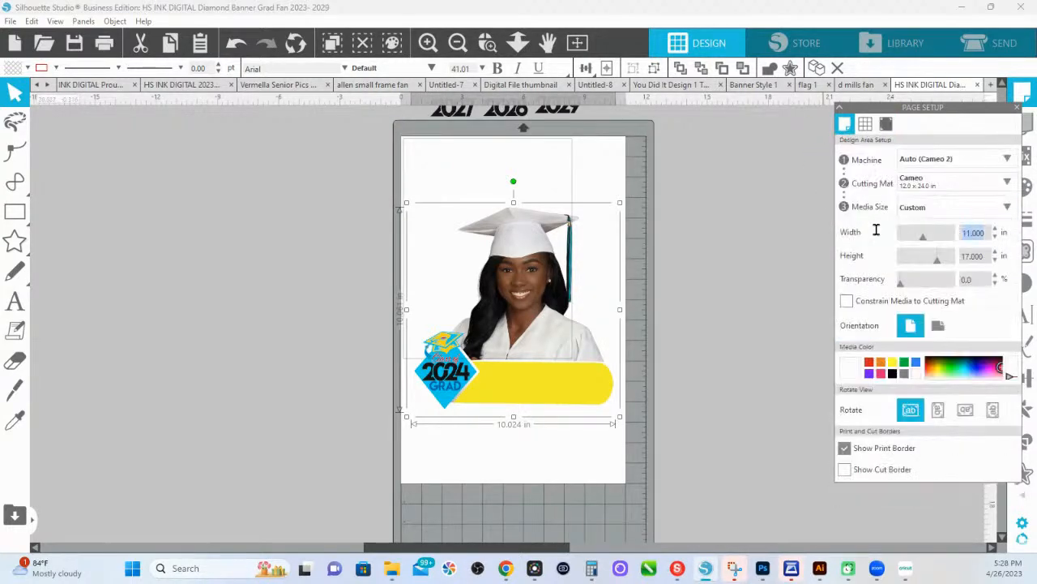
type("8.5")
key("Tab")
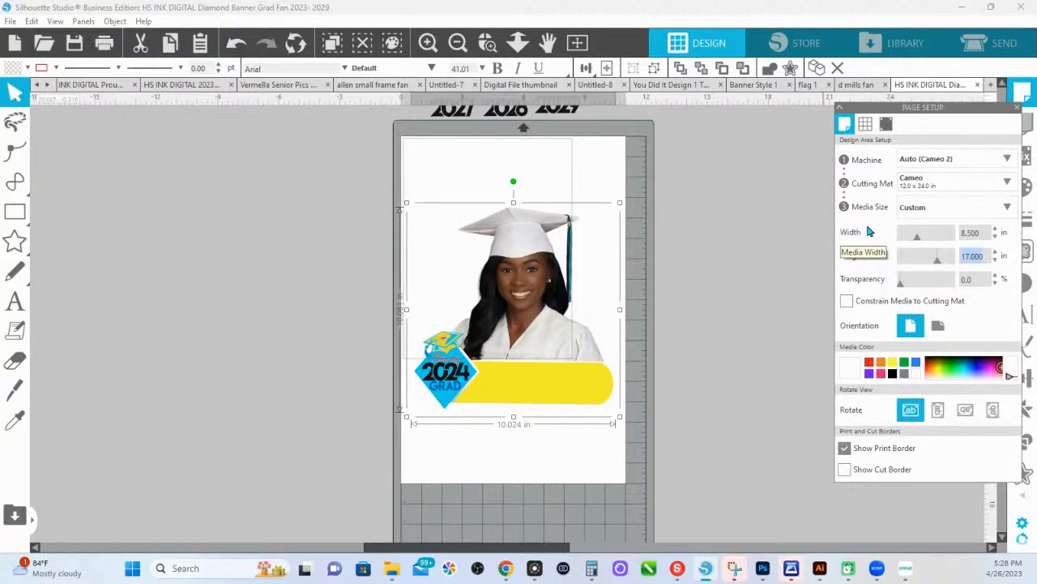
type("11")
key("Return")
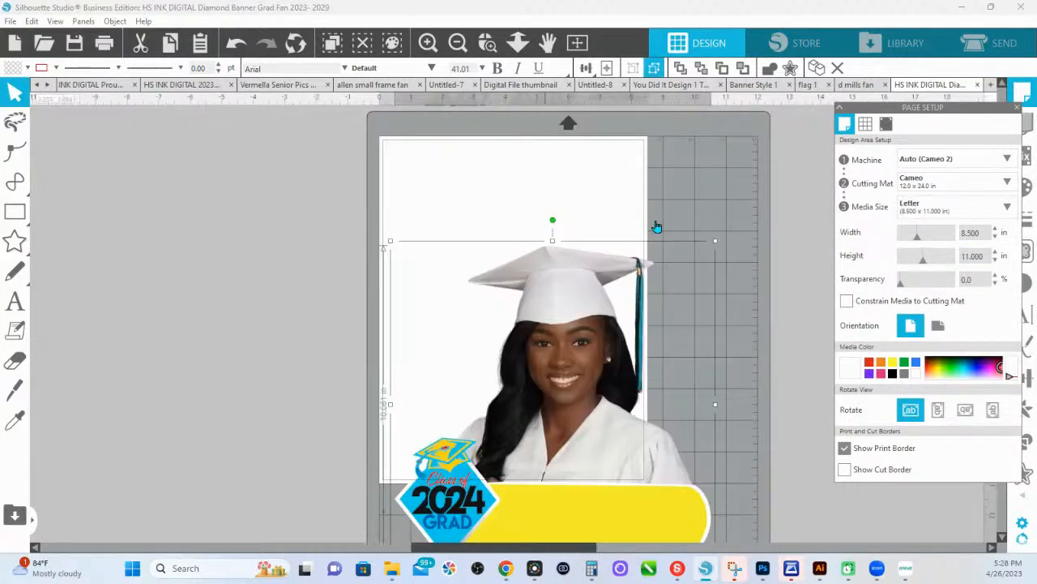
Shrink the grouped Class of 2024 fan to about 6.37 in wide and move it up onto the Letter page.
left_click_drag(715, 240, 625, 375)
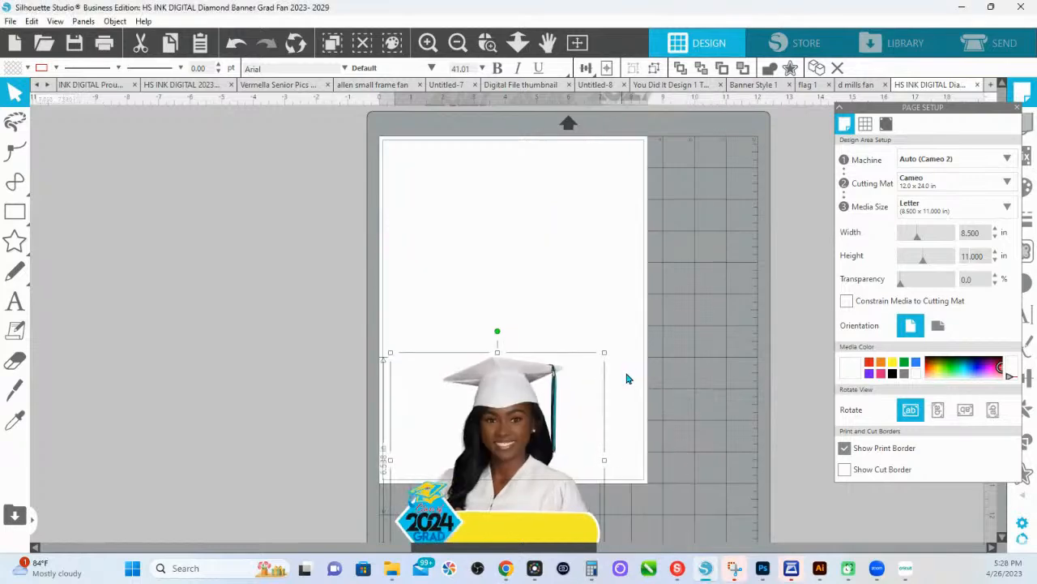
left_click_drag(496, 395, 511, 243)
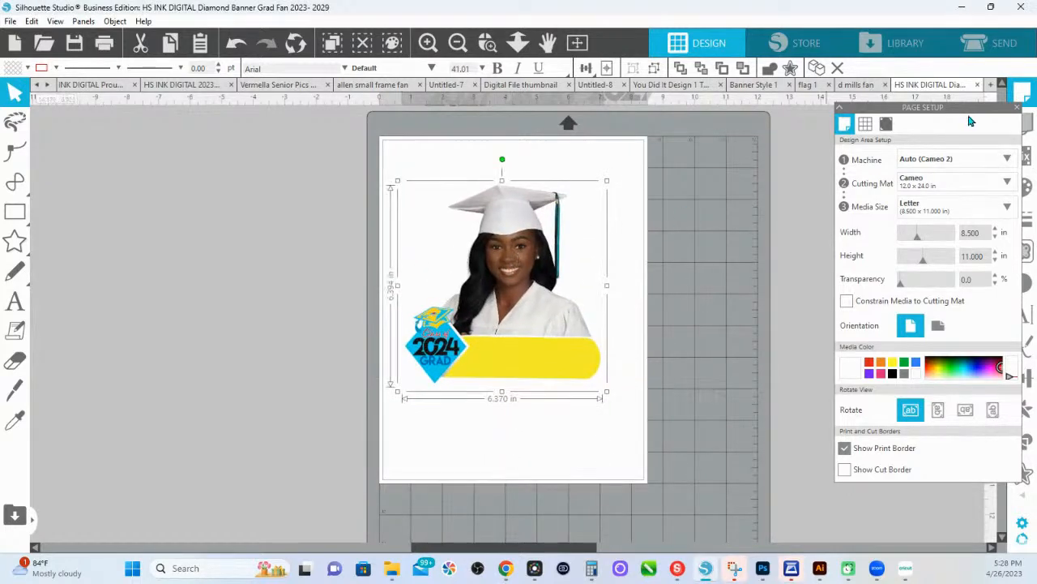
Turn on registration marks for the Class of 2024 fan page and set their thickness to 1.00 mm.
left_click(886, 123)
left_click(853, 158)
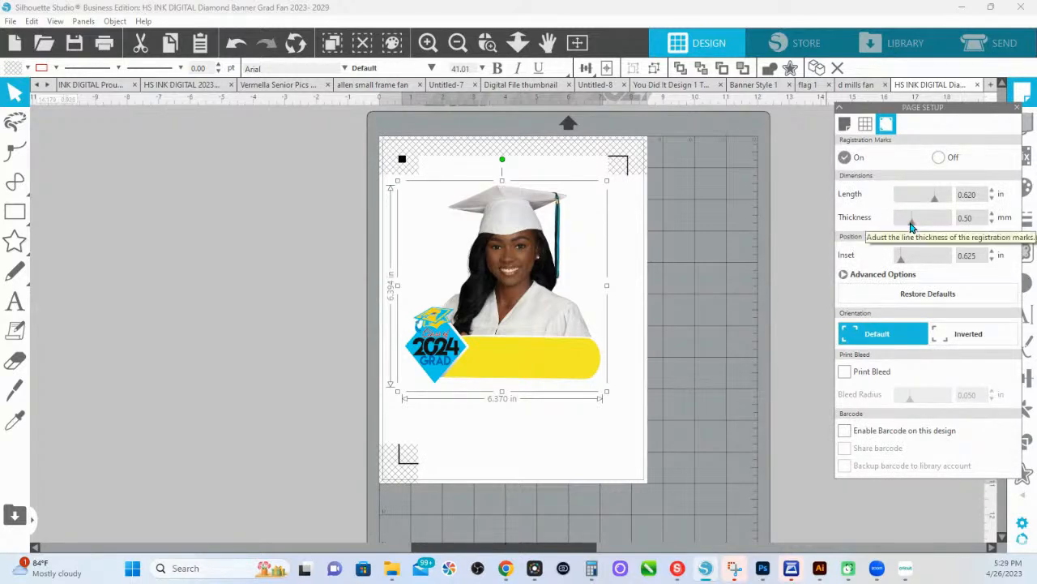
left_click_drag(911, 228, 1002, 234)
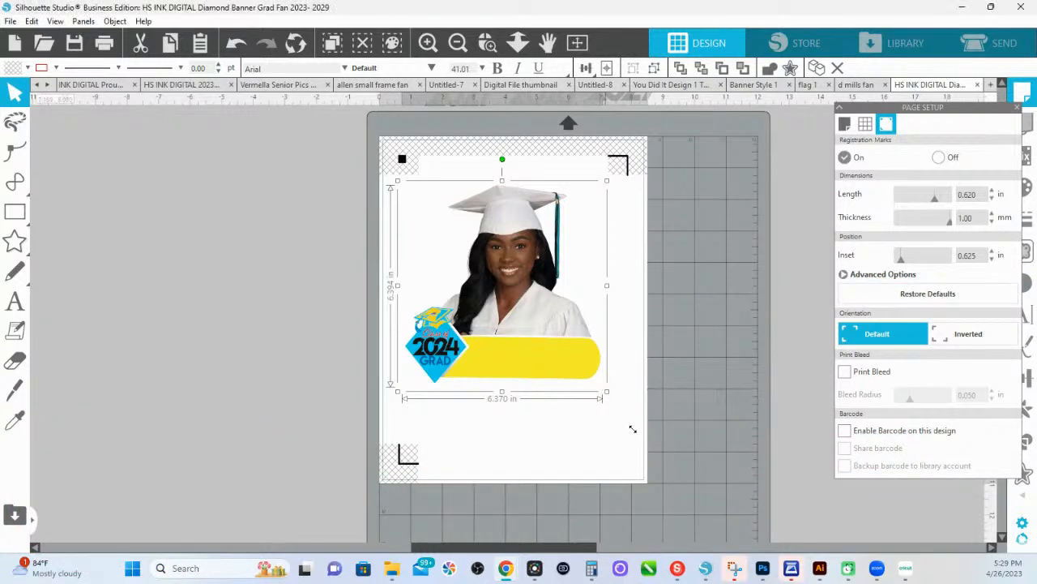
Enlarge the Class of 2024 fan to about 7.6 in wide, centre it between the registration marks, and open its cut setup.
left_click_drag(640, 436, 641, 438)
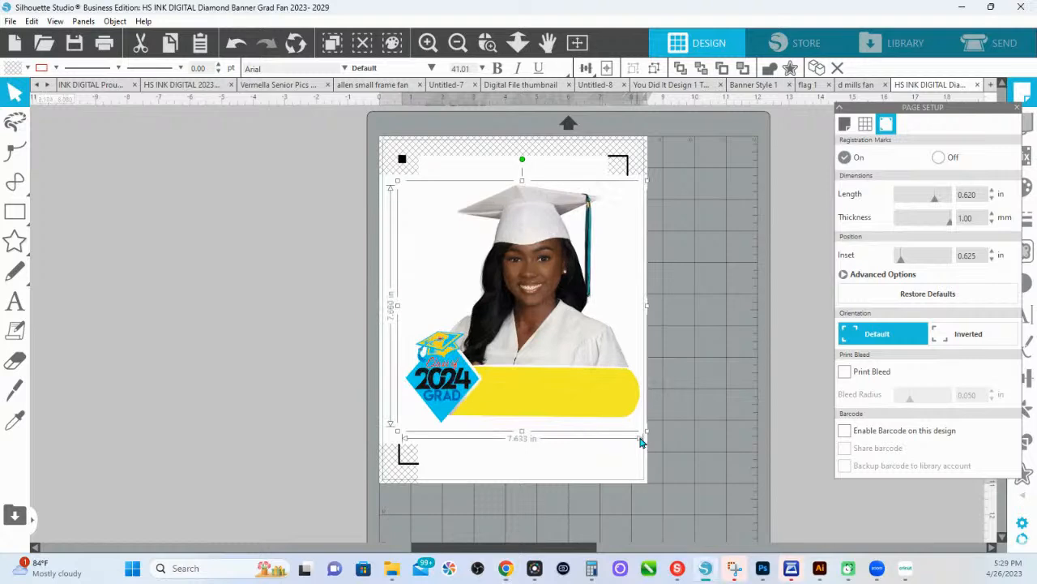
left_click_drag(545, 361, 534, 358)
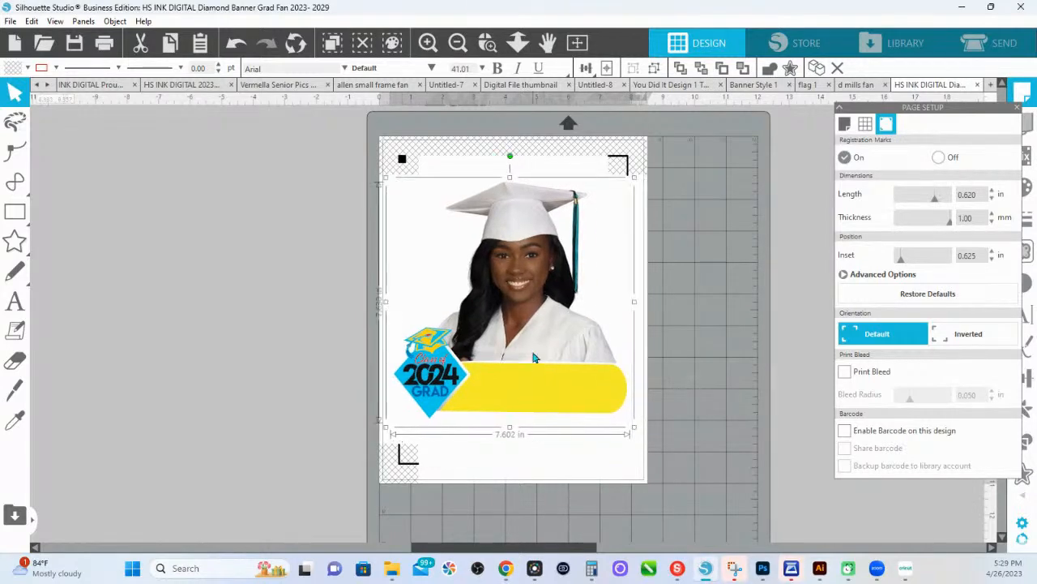
left_click(1005, 42)
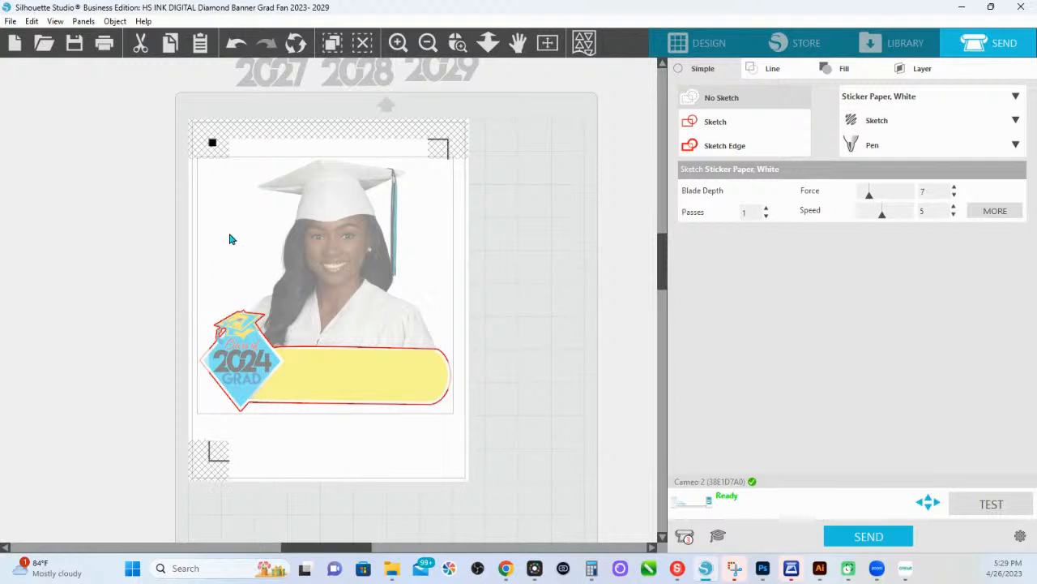
Change the Class of 2024 fan's action from Sketch to Cut and assign Cut Edge to its outline.
left_click_drag(509, 439, 209, 144)
left_click(913, 127)
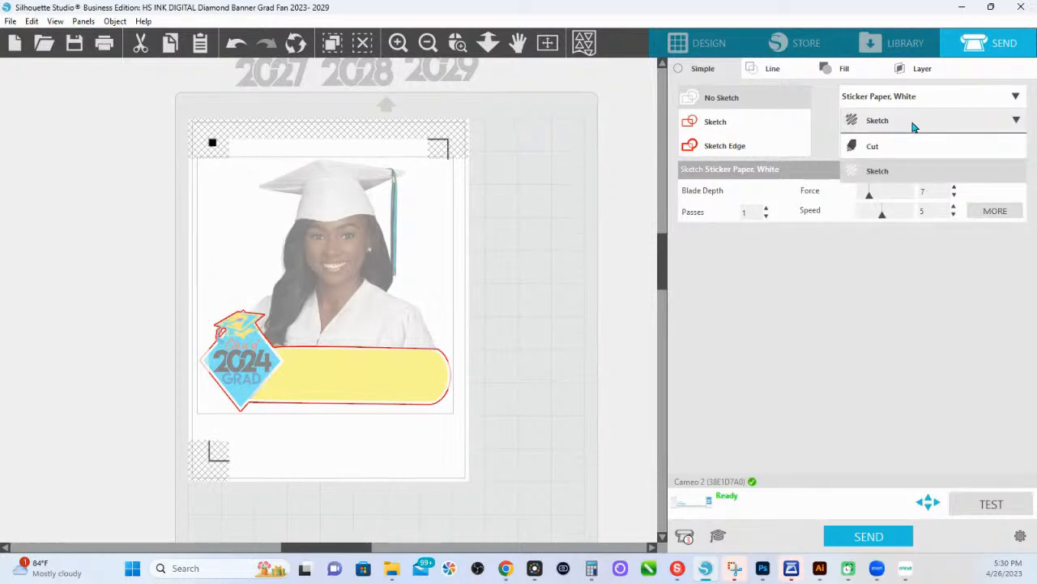
left_click(875, 147)
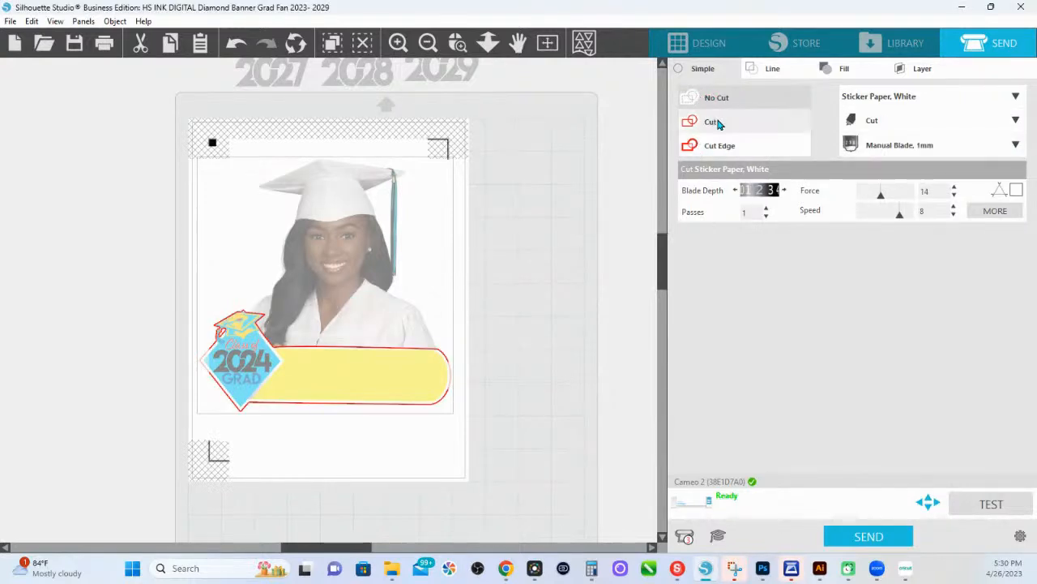
left_click(720, 145)
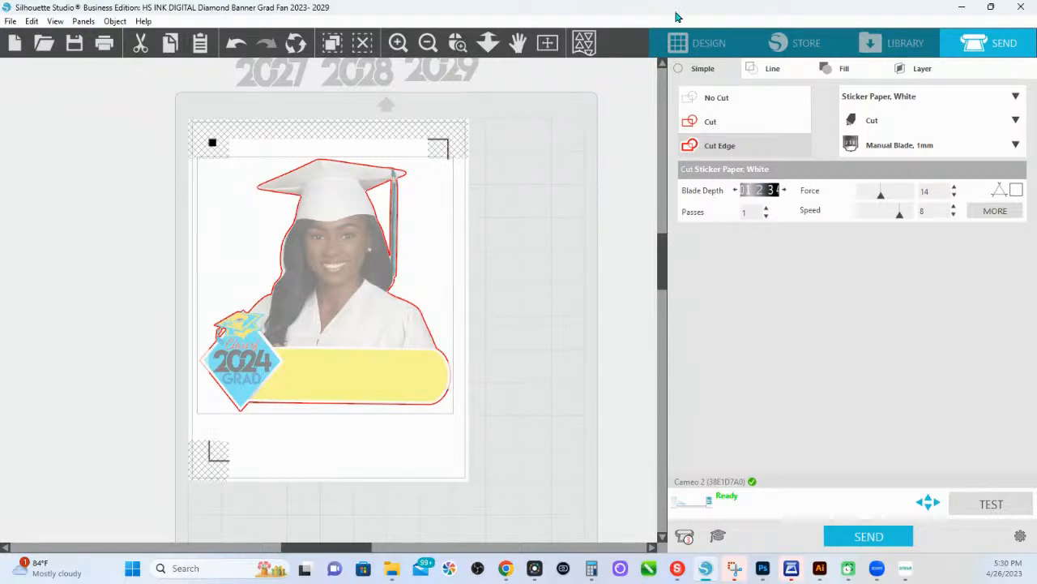
Return to the design view and show the cut border on the Class of 2024 fan page.
left_click(705, 48)
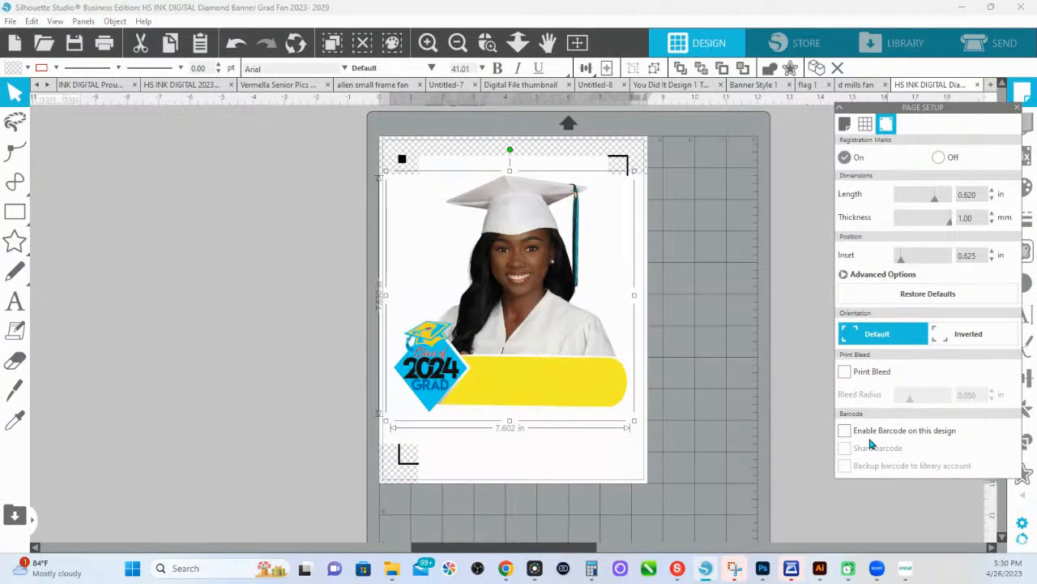
left_click(844, 132)
left_click(845, 470)
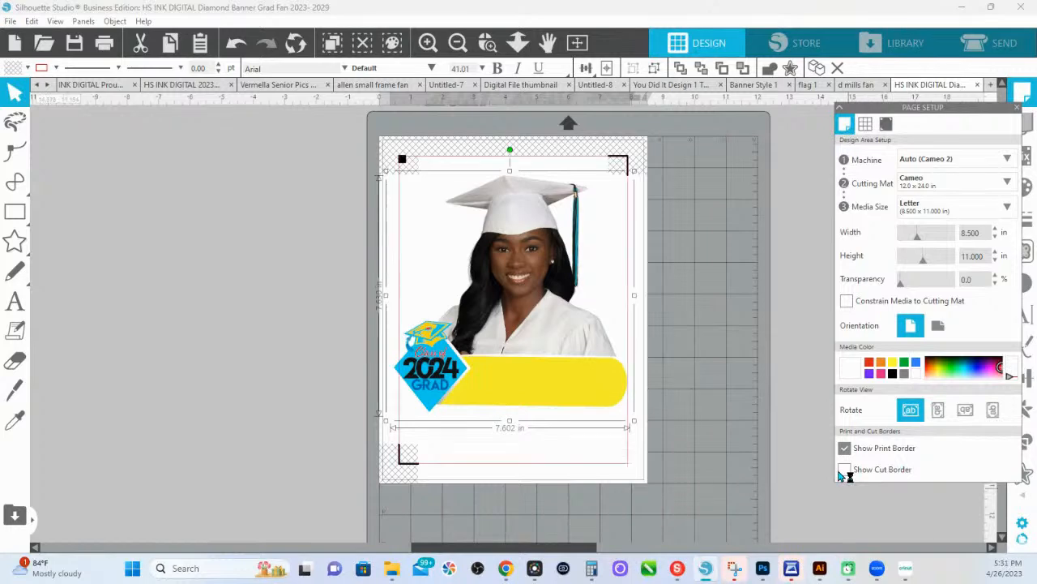
Reduce the left, top and right registration mark insets to 0.394 in, nudge the fan within the cut border, and reopen its cut setup.
left_click(889, 124)
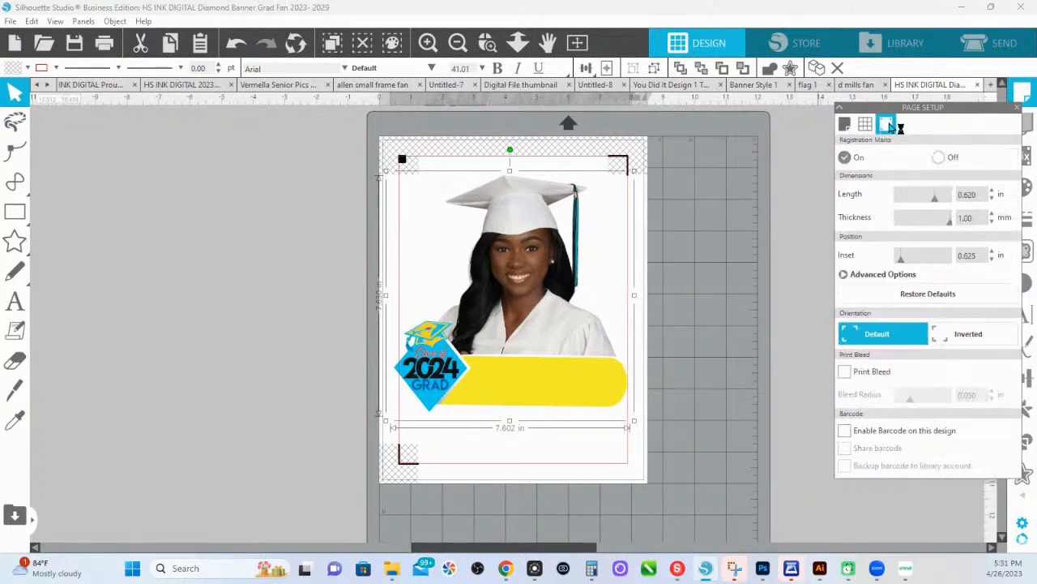
left_click(848, 278)
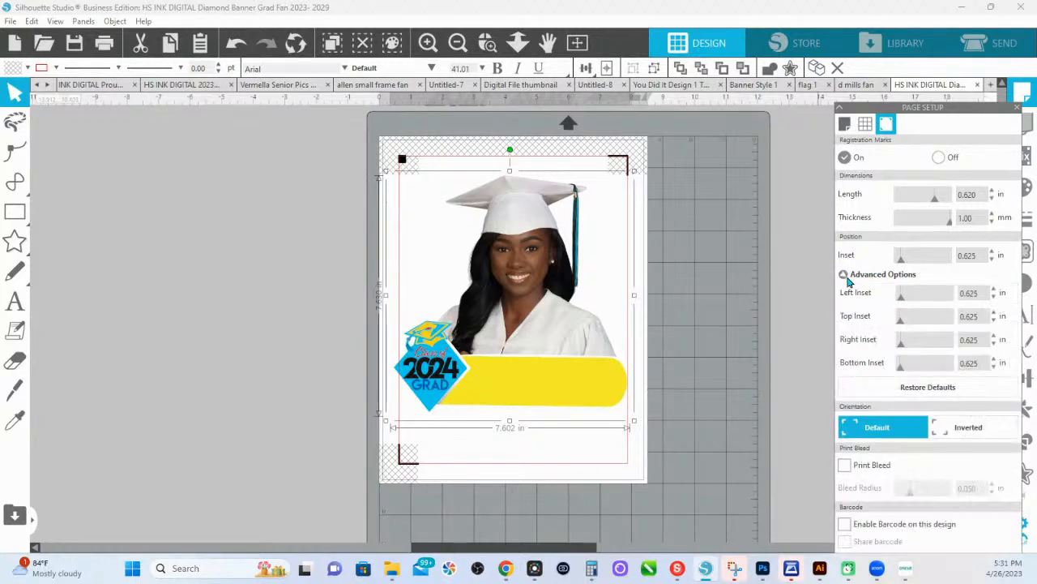
left_click_drag(900, 297, 894, 341)
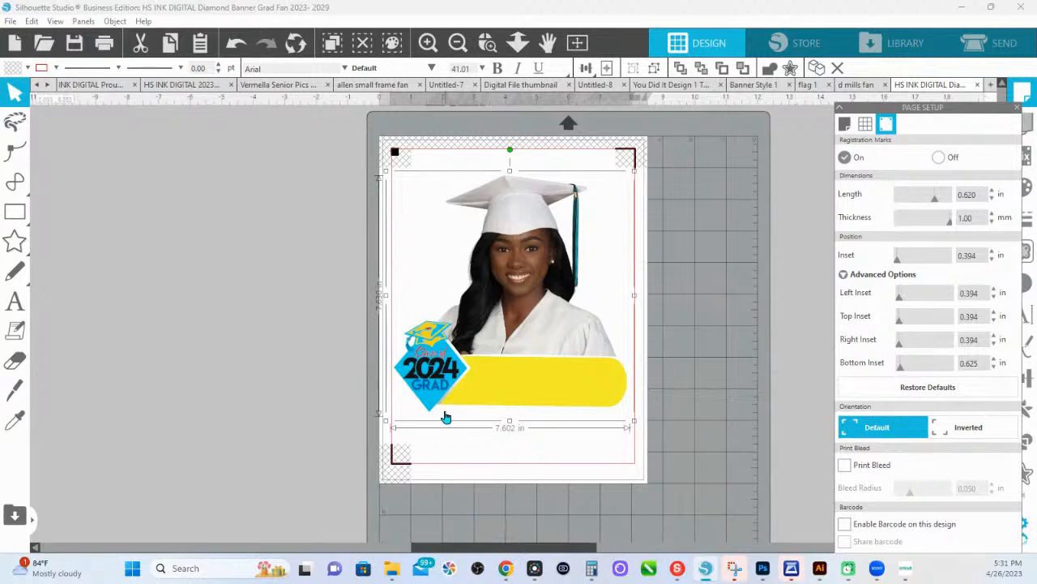
left_click_drag(499, 368, 501, 366)
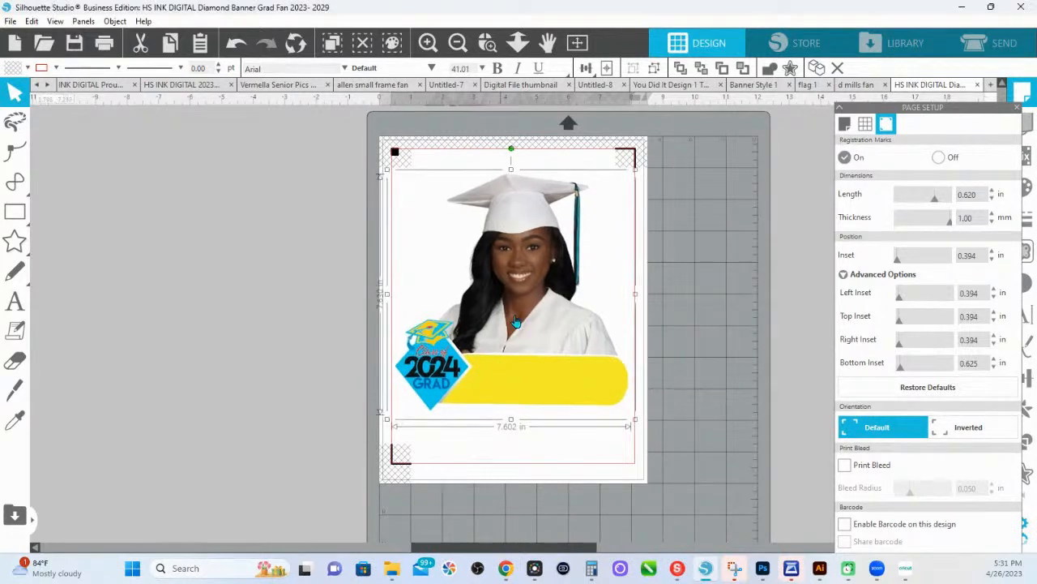
left_click(988, 42)
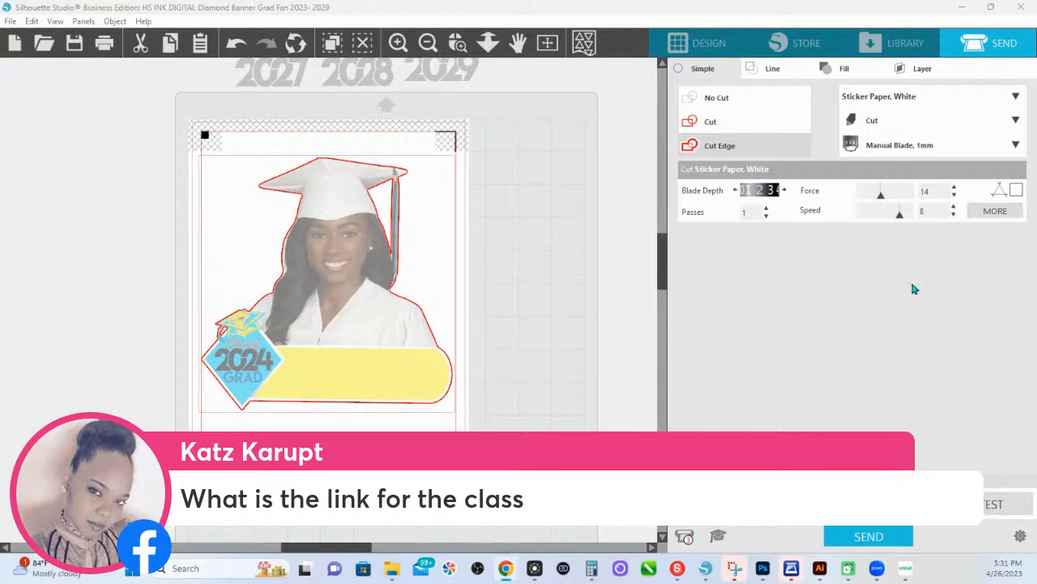
Switch to Chrome and open the 365 Creative Academy Grad Fans in Silhouette Studio Crash Course page from the shop's class listings.
key("alt+Tab")
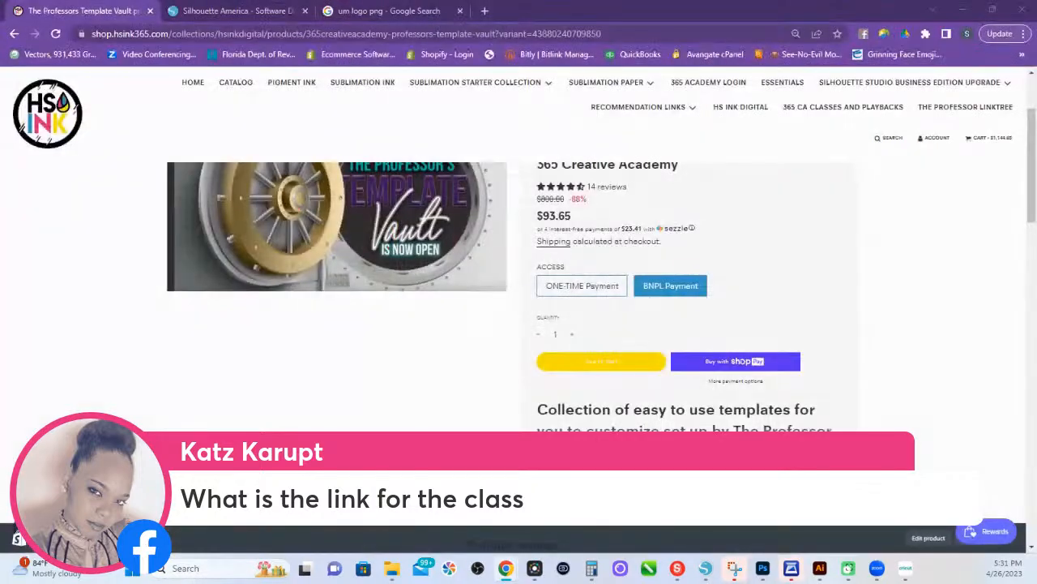
scroll(530, 273, "up", 2)
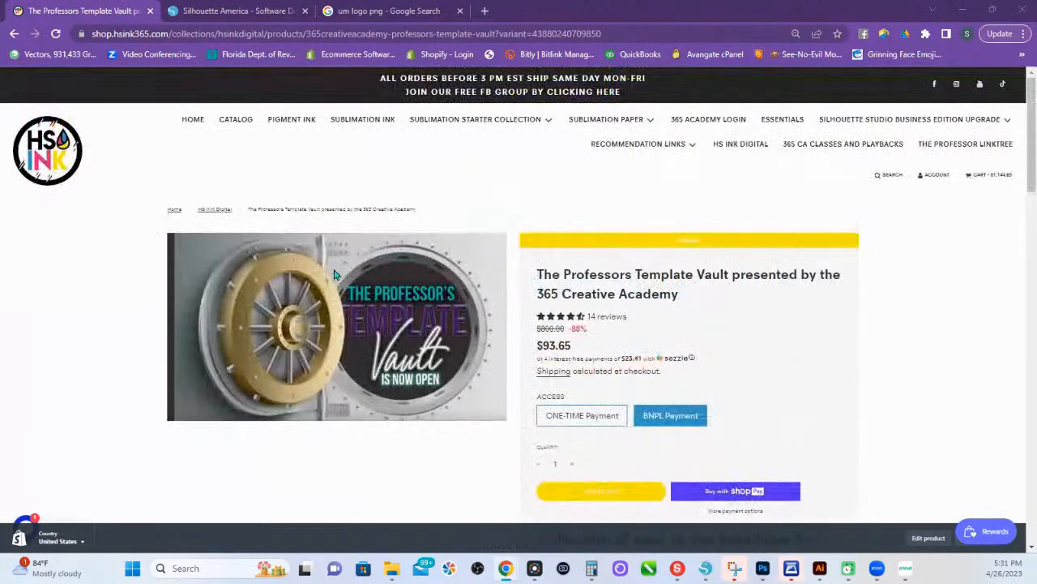
left_click(51, 151)
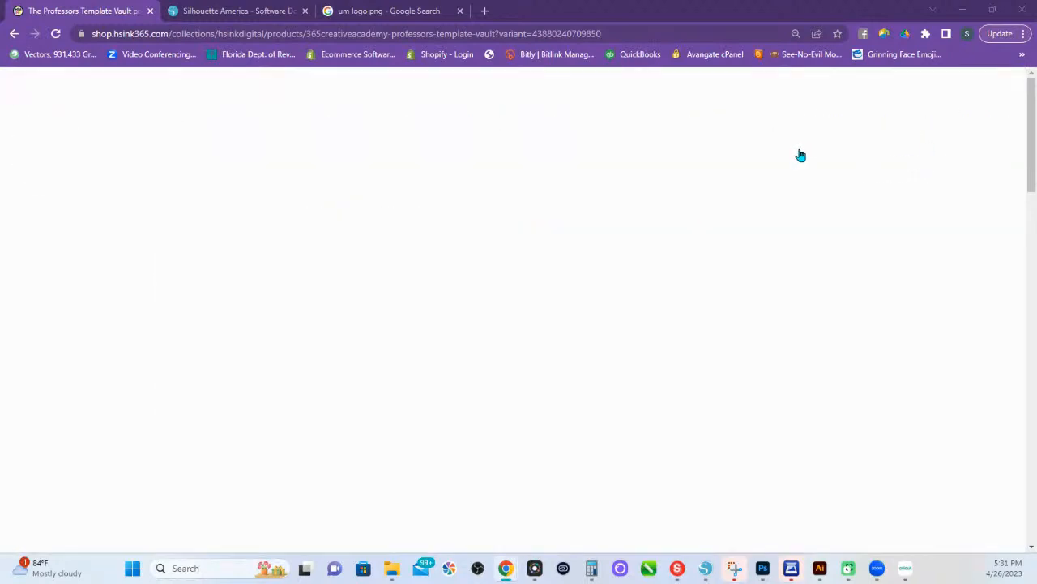
left_click(801, 157)
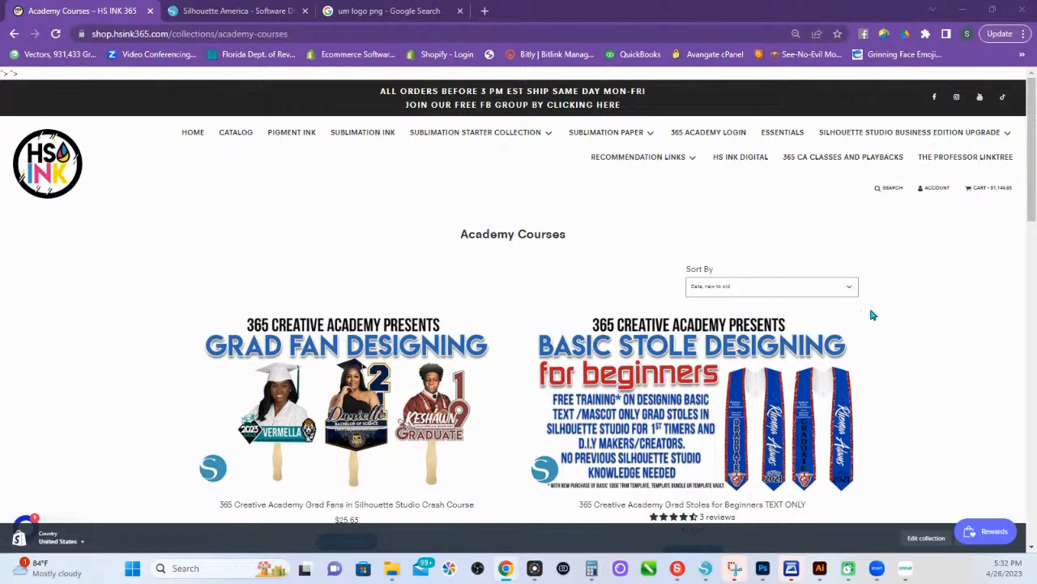
left_click(335, 425)
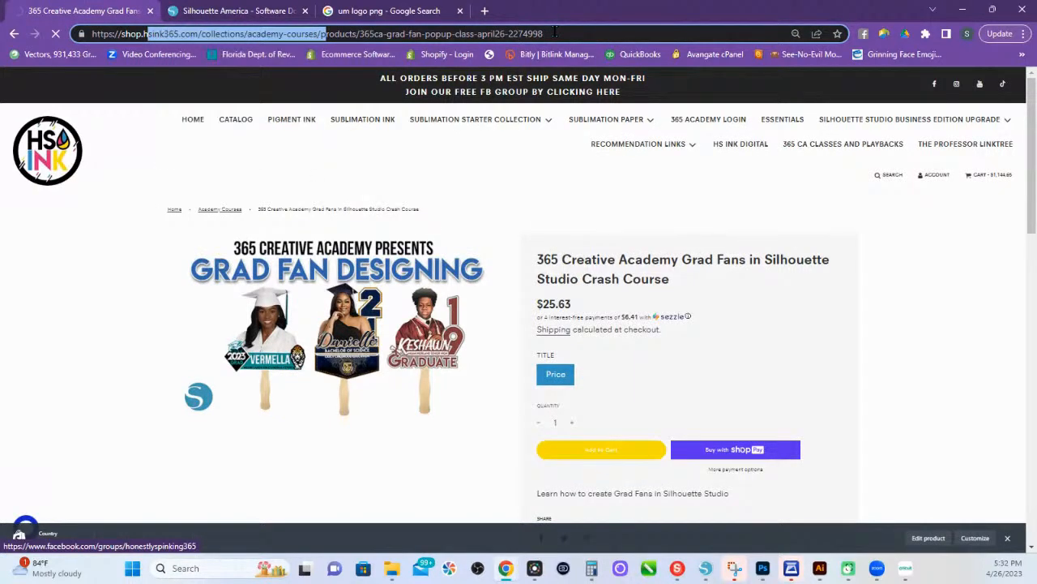
Copy the web address of the grad fan crash course page.
key("ctrl+l")
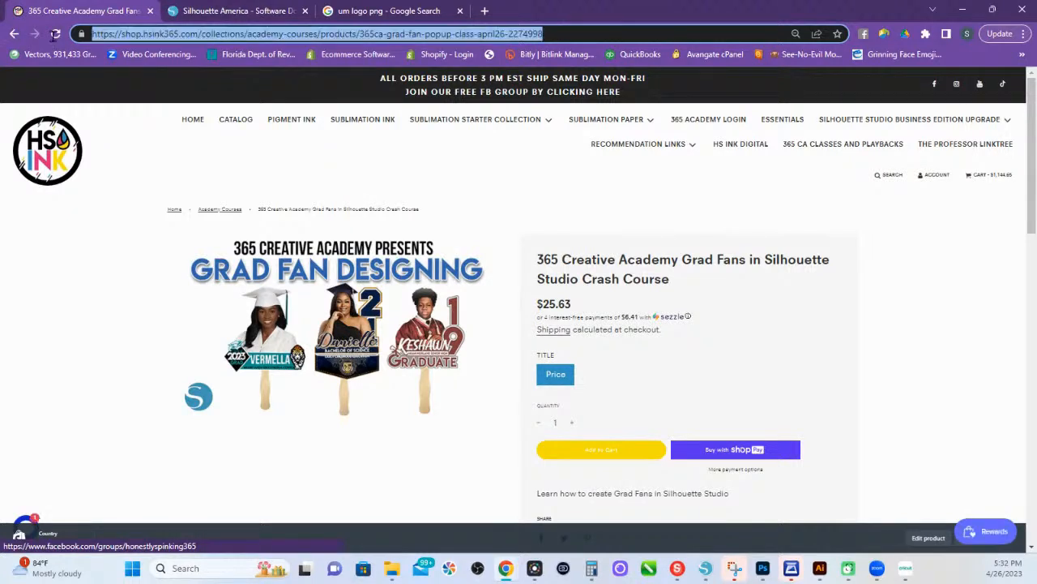
right_click(147, 38)
left_click(178, 128)
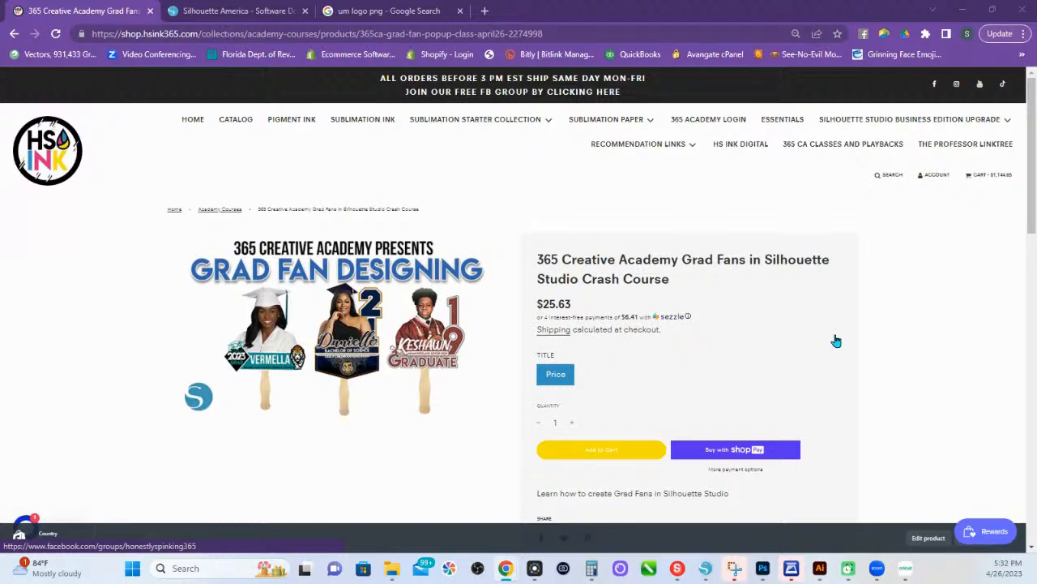
Switch back to Silhouette Studio's design view and look over the HS INK DIGITAL 2023-2029 and Proud Family of a Graduate Template 1 documents.
left_click(705, 569)
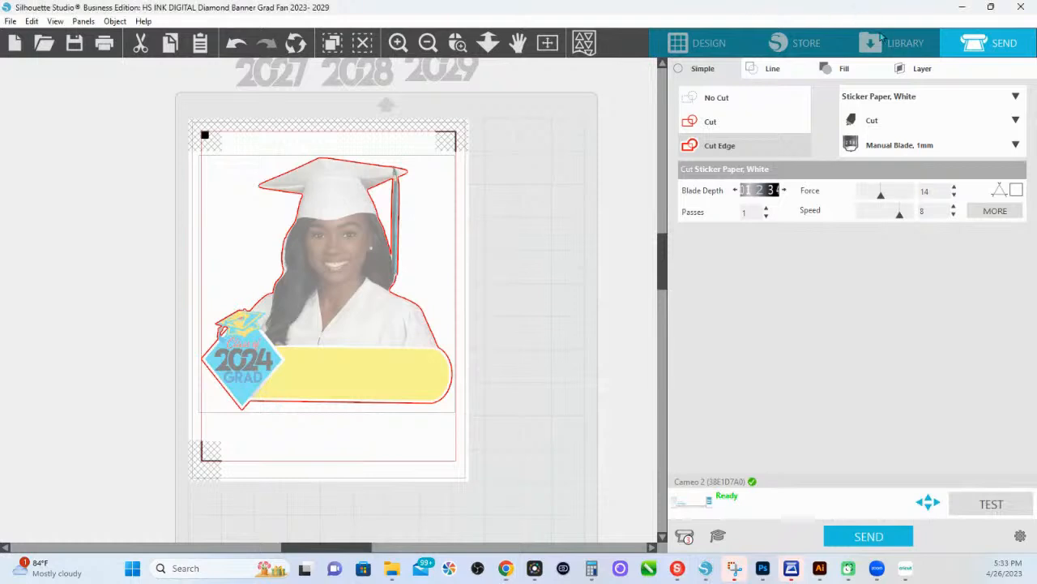
left_click(711, 51)
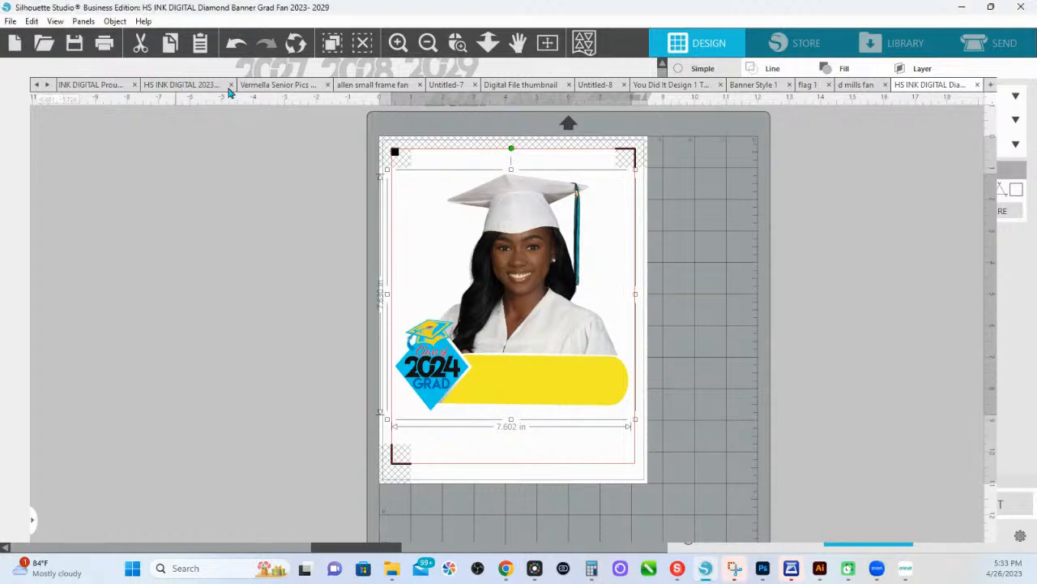
left_click(181, 84)
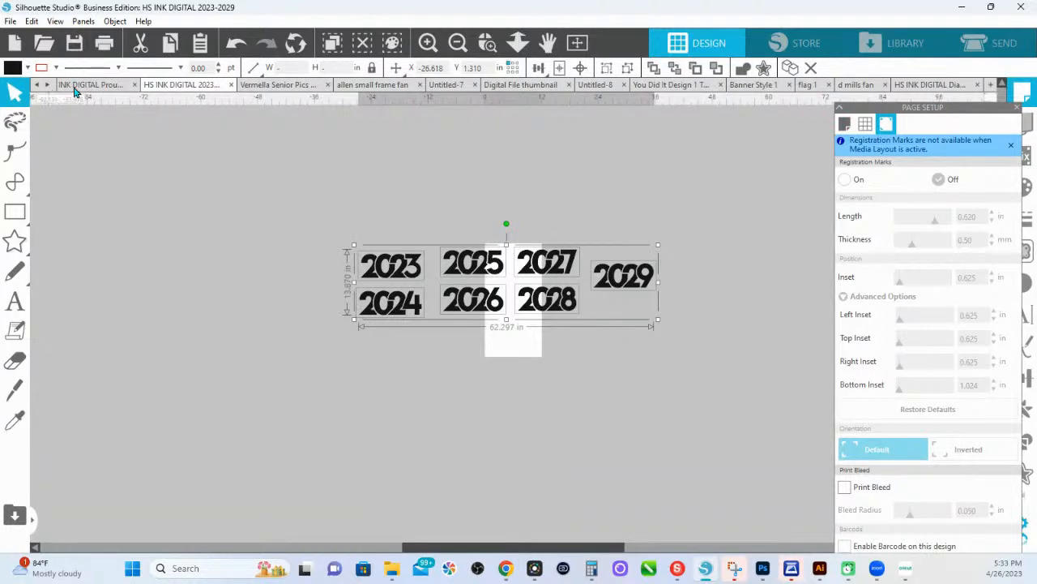
left_click(74, 85)
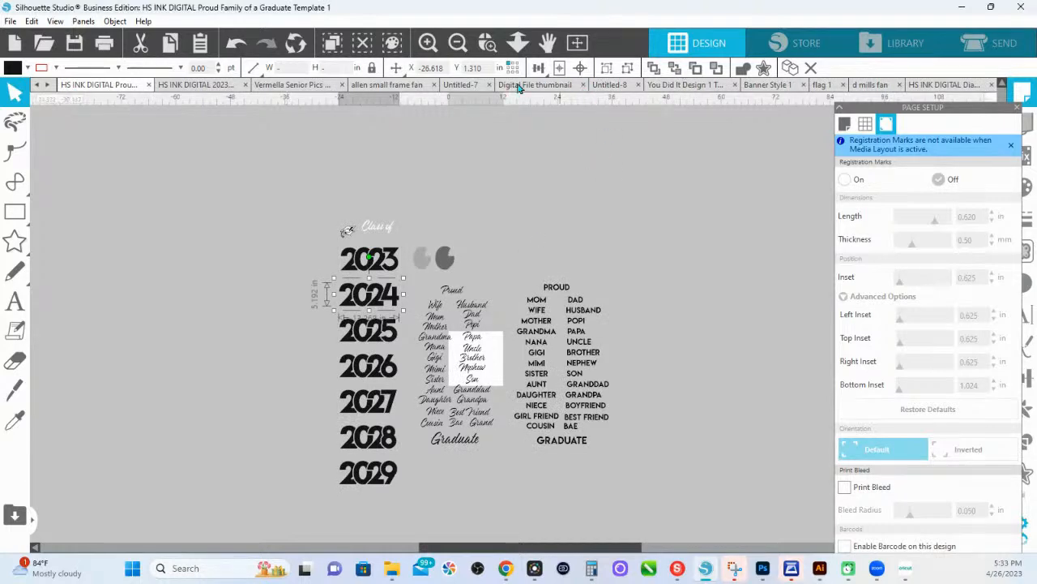
Copy the portrait of the graduate in the black off-shoulder top from the senior pictures document.
left_click(294, 86)
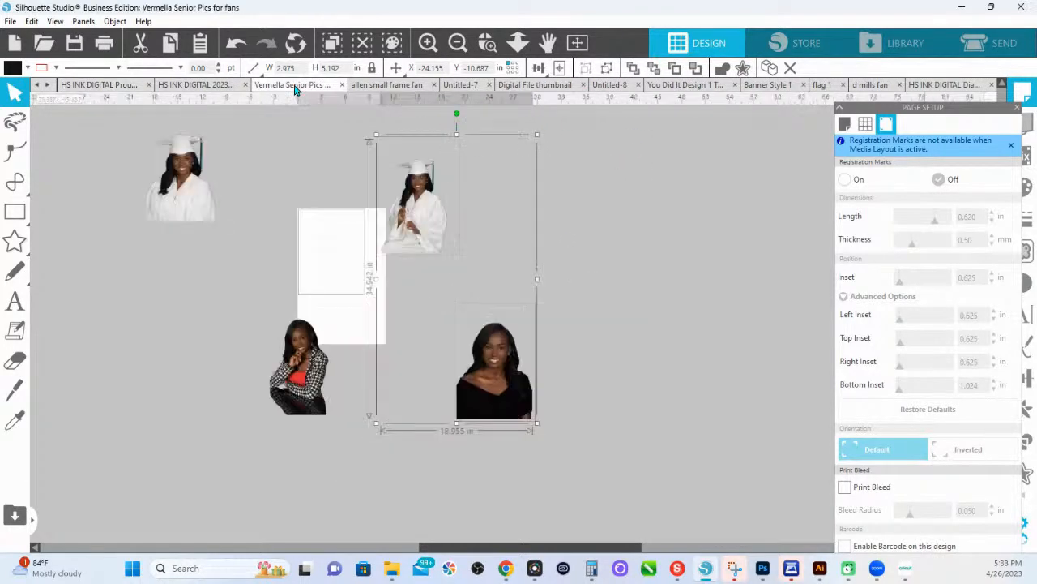
left_click(359, 407)
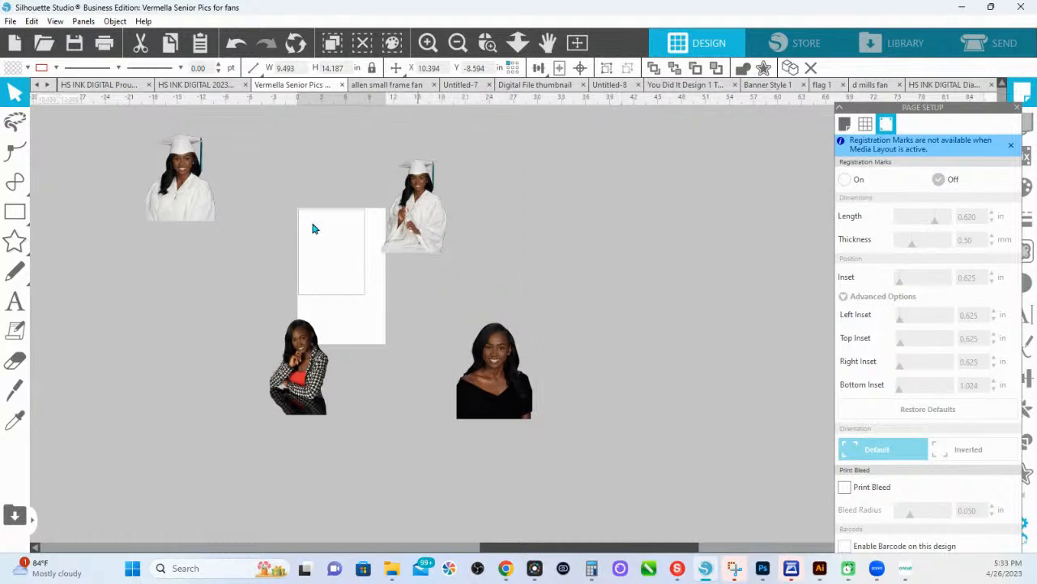
left_click(173, 203)
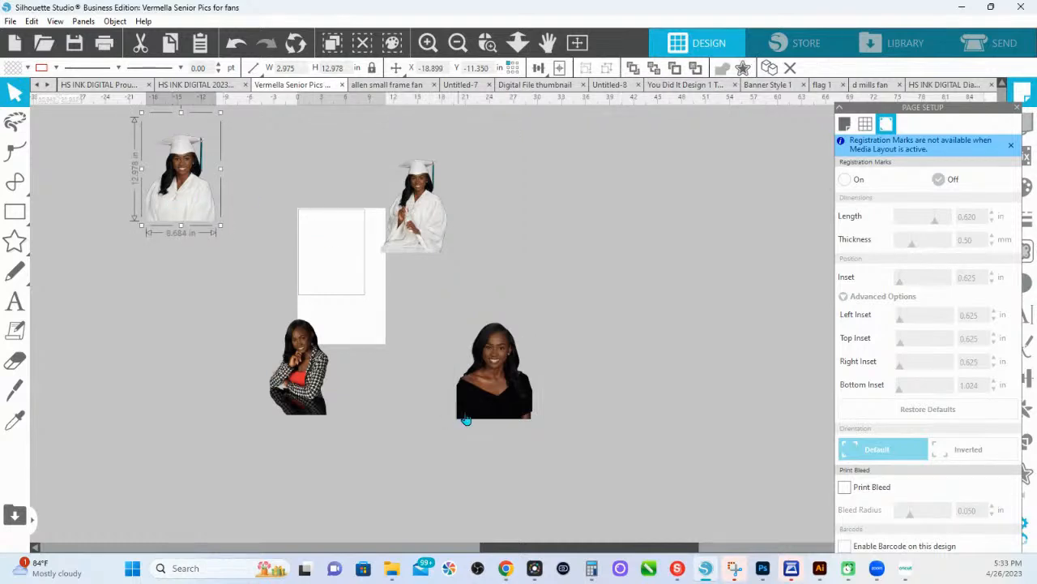
left_click(491, 382)
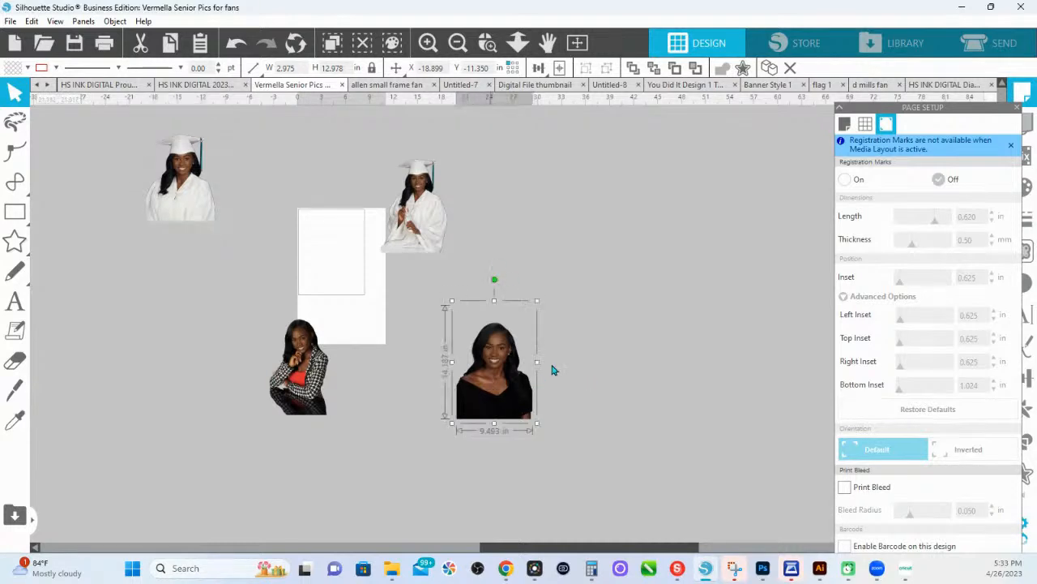
right_click(498, 372)
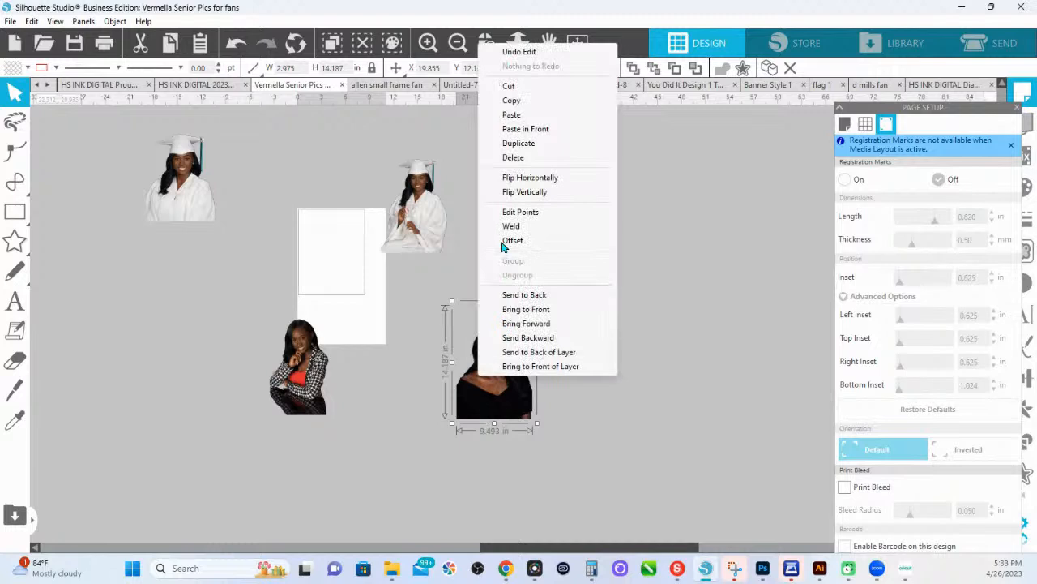
left_click(509, 104)
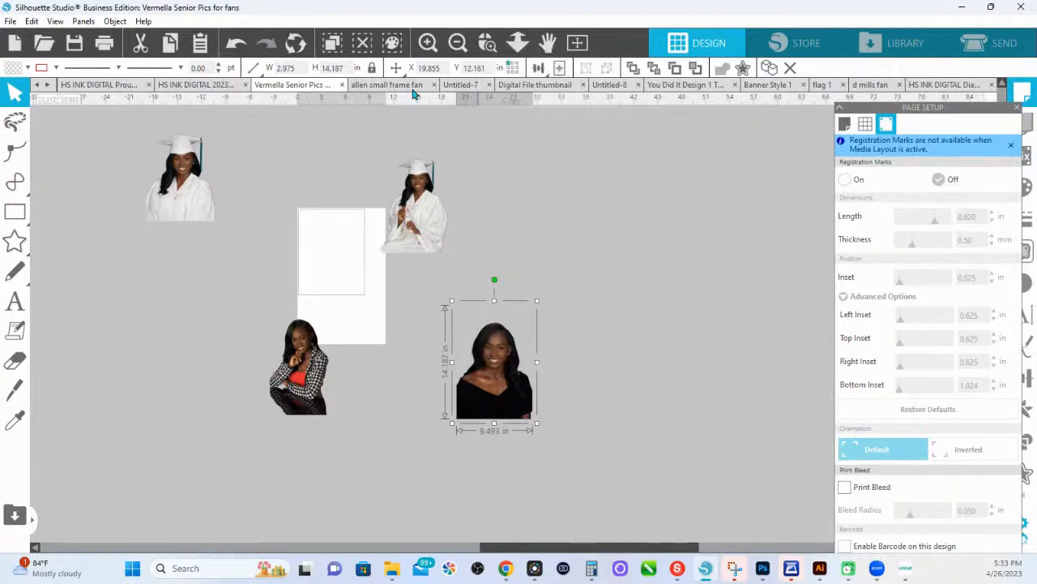
Paste the black-top portrait into Proud Family of a Graduate Template 1 and place it beside the column of year numbers.
left_click(194, 84)
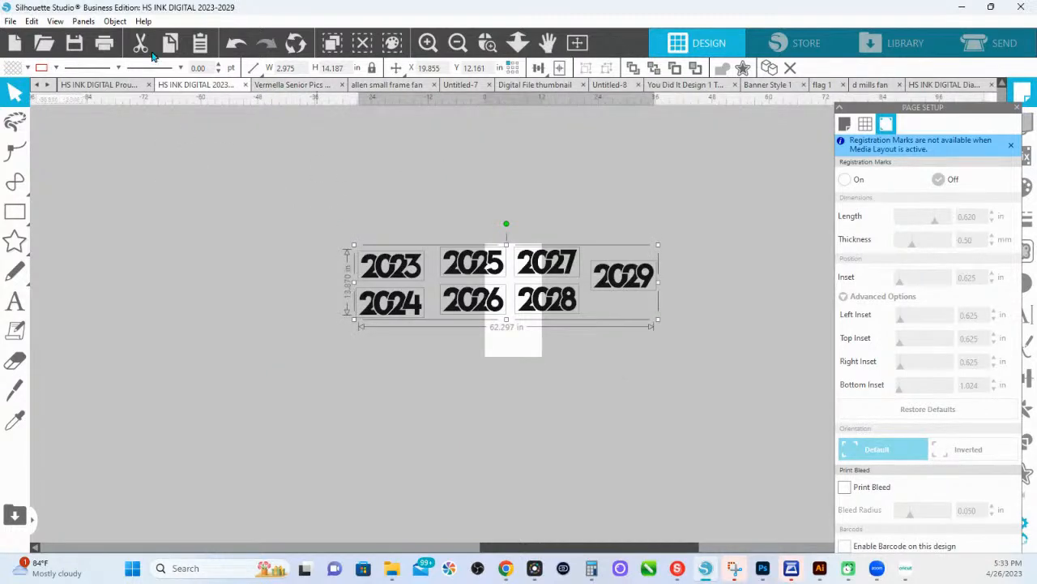
left_click(106, 85)
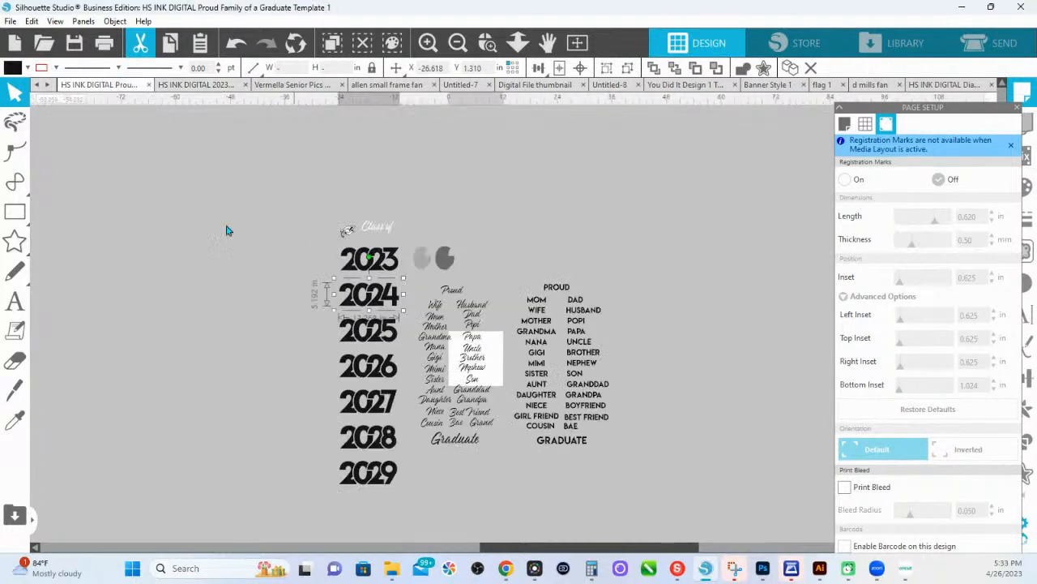
left_click(216, 224)
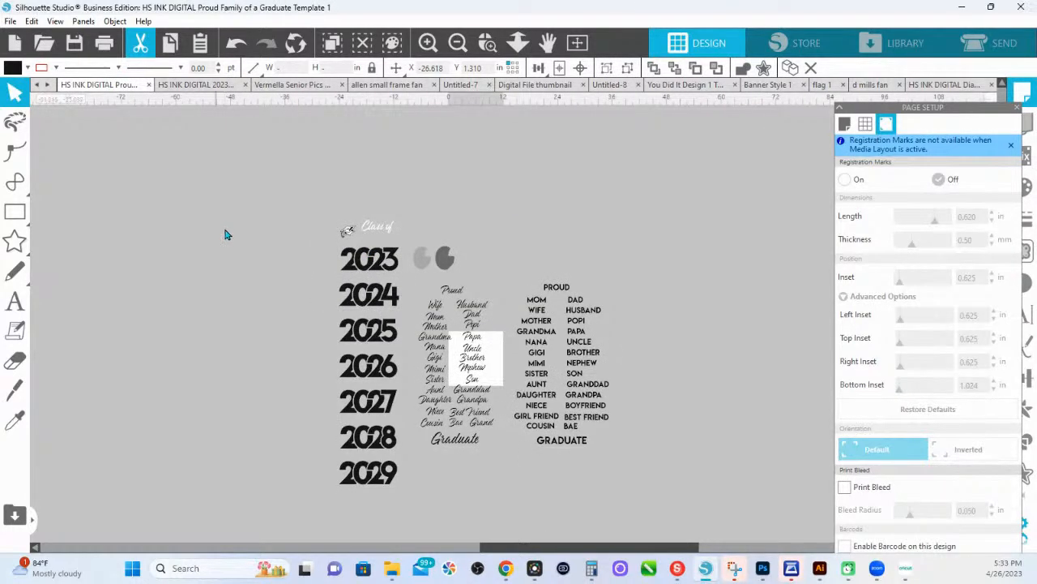
right_click(225, 235)
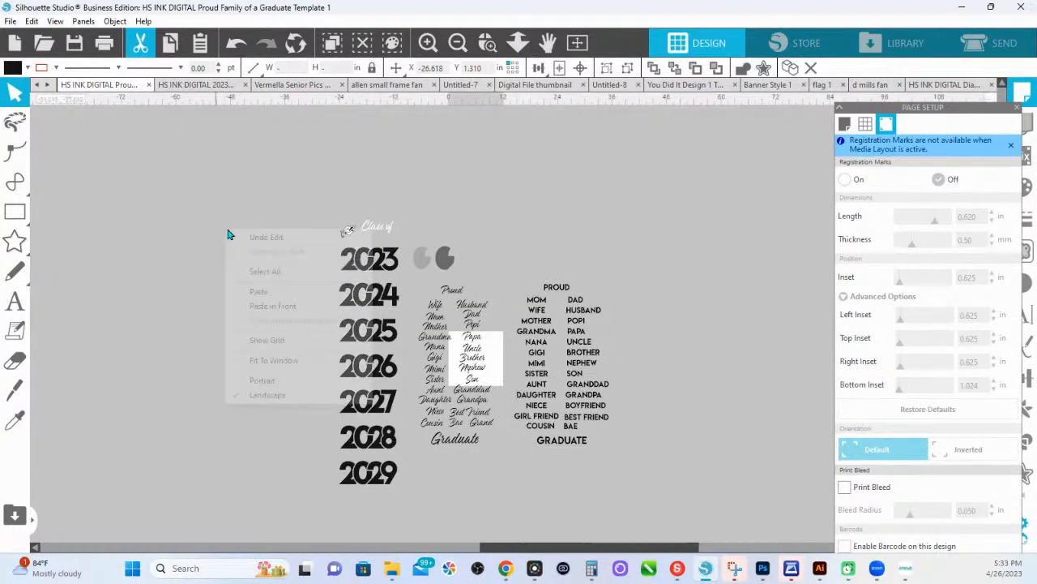
left_click(254, 297)
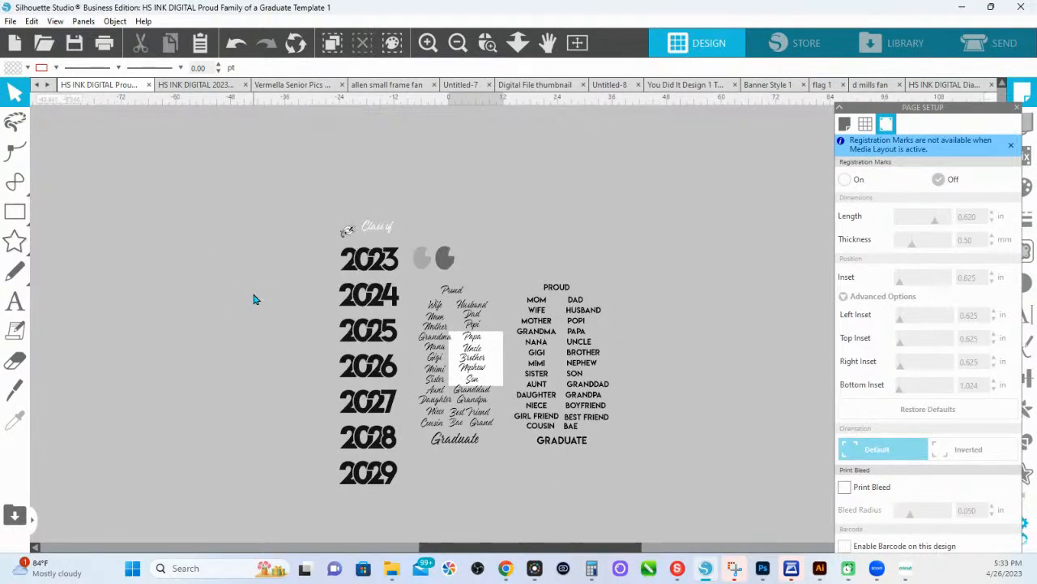
left_click_drag(589, 457, 244, 305)
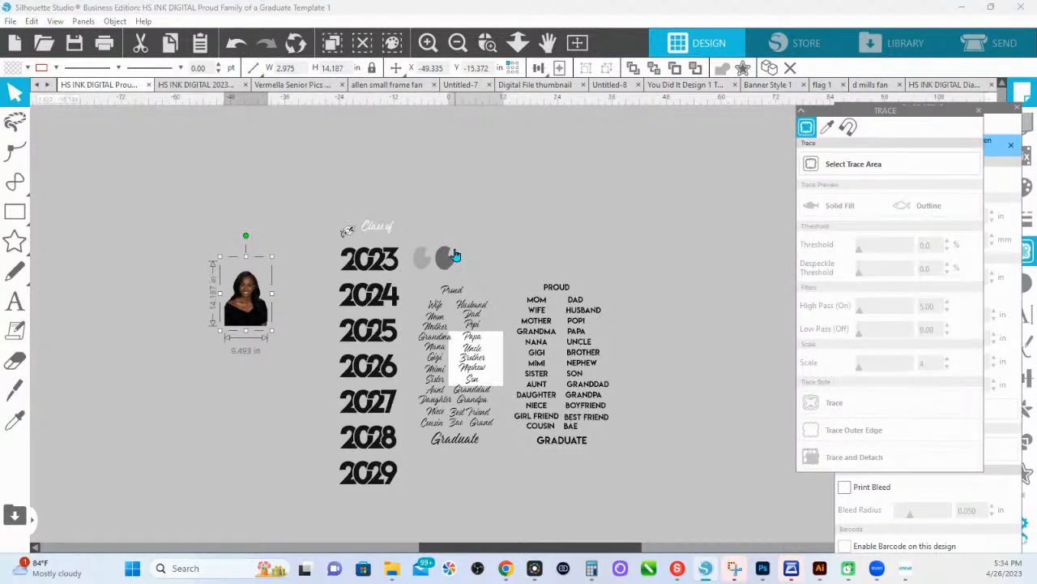
Trace and detach the black-top portrait from its background and delete the faint leftover piece.
left_click(843, 164)
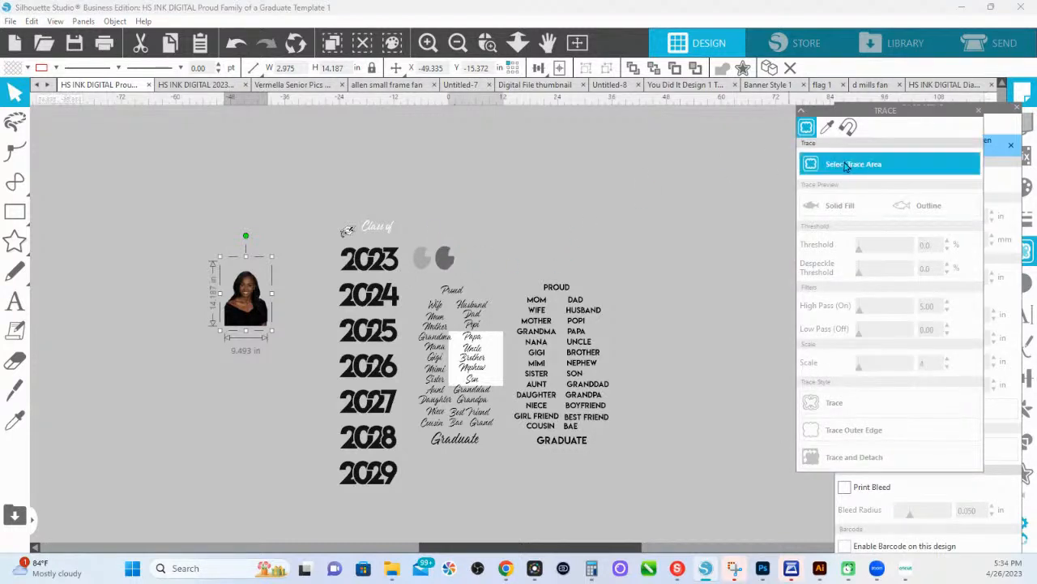
left_click_drag(204, 243, 314, 344)
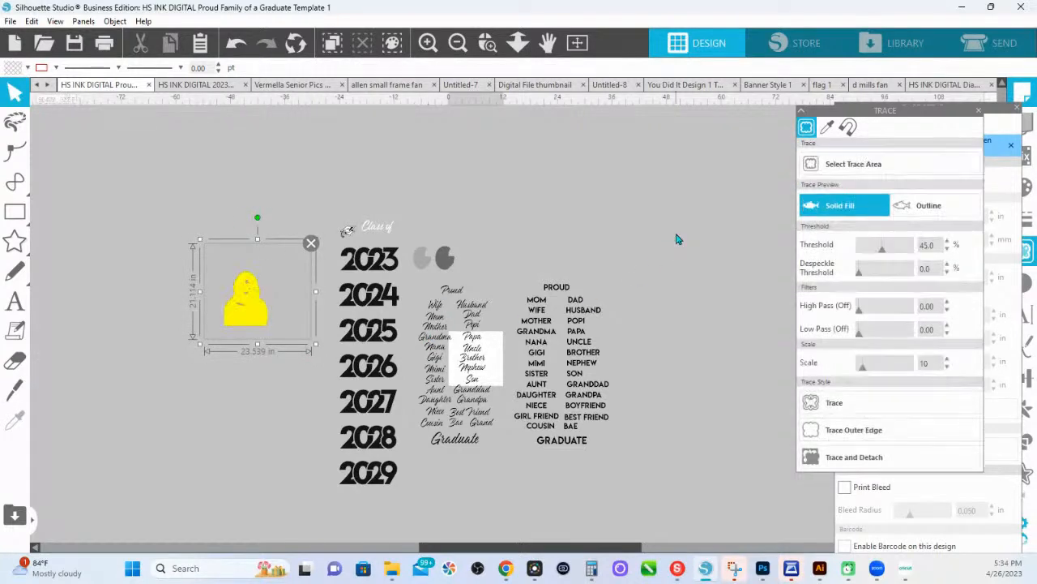
left_click(853, 457)
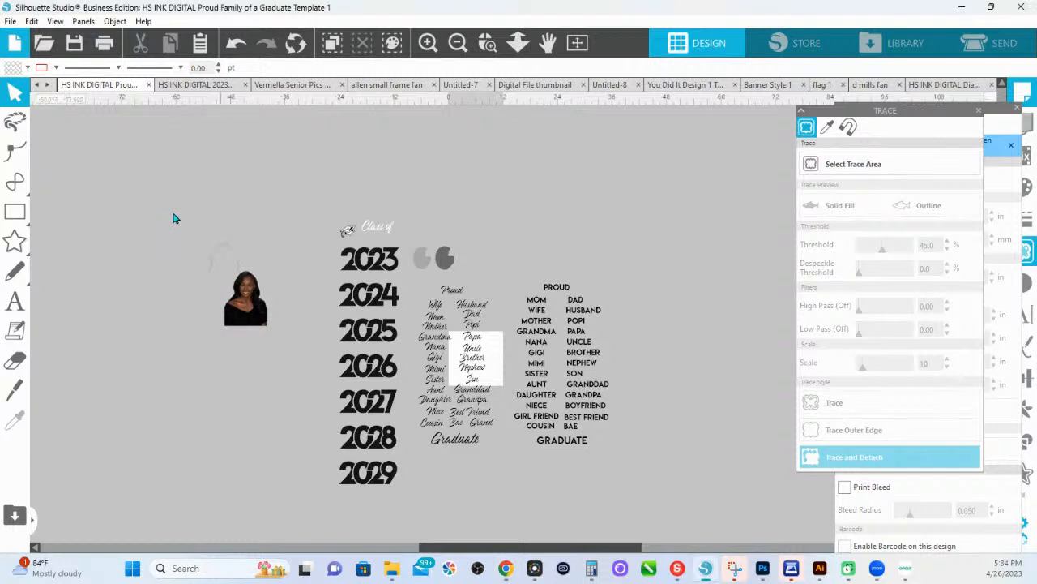
left_click(212, 269)
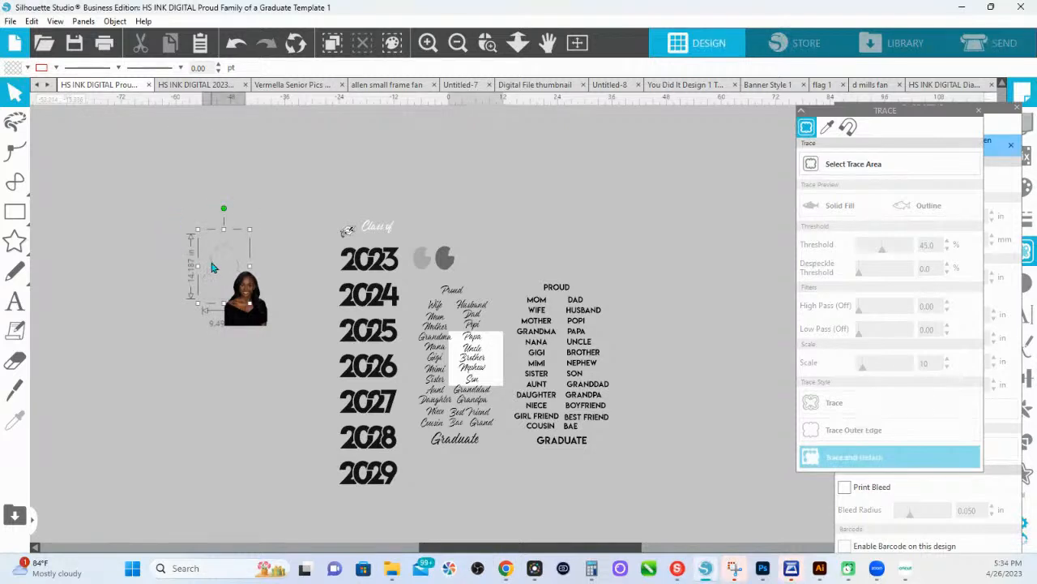
key("Delete")
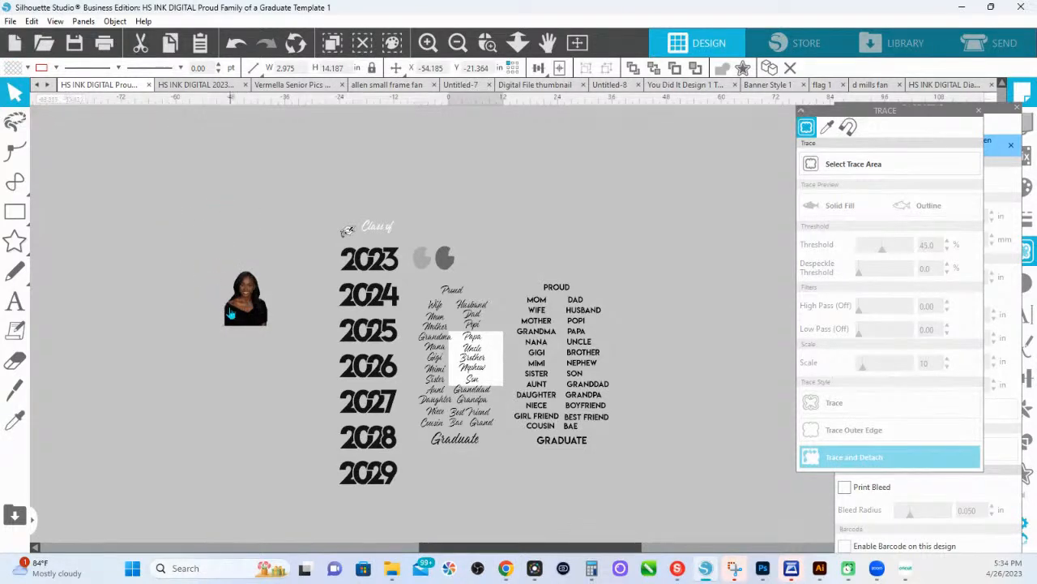
Inspect the detached portrait's cut outline in point editing and move the portrait closer to the column of year numbers.
left_click(231, 313)
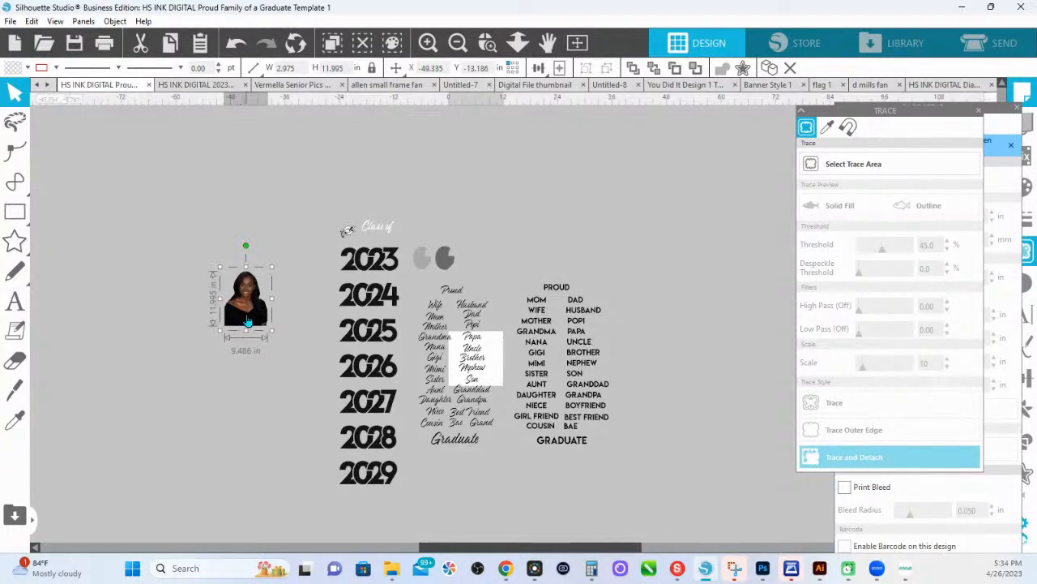
left_click(487, 42)
left_click_drag(199, 230, 544, 393)
double_click(212, 312)
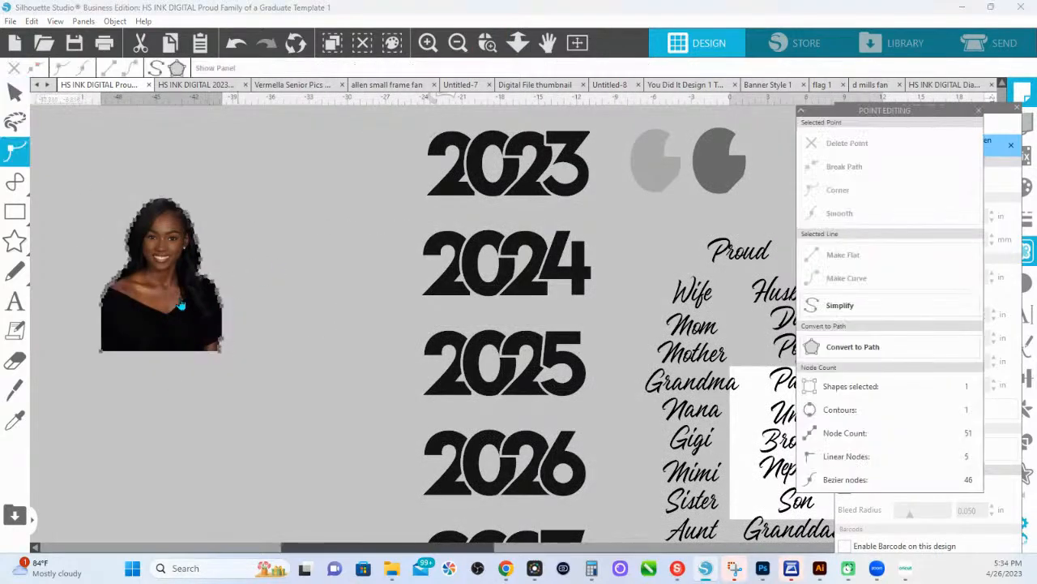
left_click_drag(182, 305, 252, 309)
left_click(518, 43)
left_click_drag(477, 166, 478, 267)
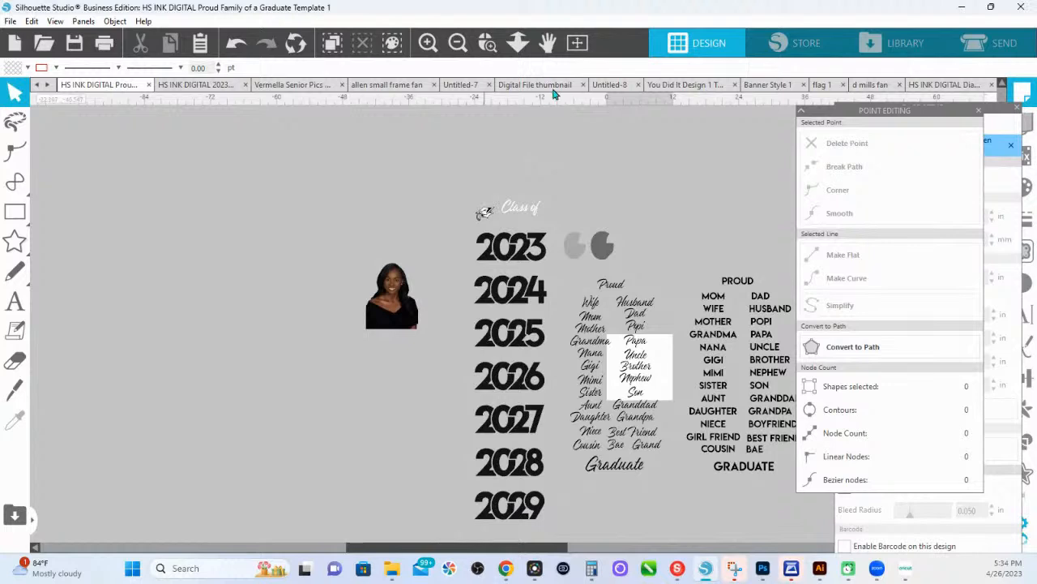
Move the graduation cap and "Class of" text up away from the year column, and place a copy of the 2023 number above the column.
left_click(527, 256)
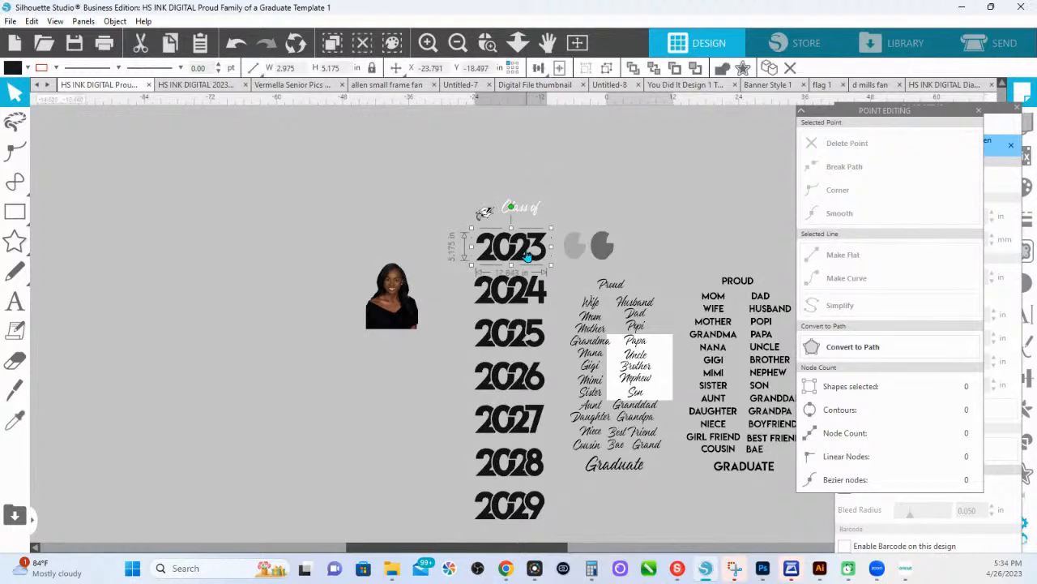
left_click(517, 211)
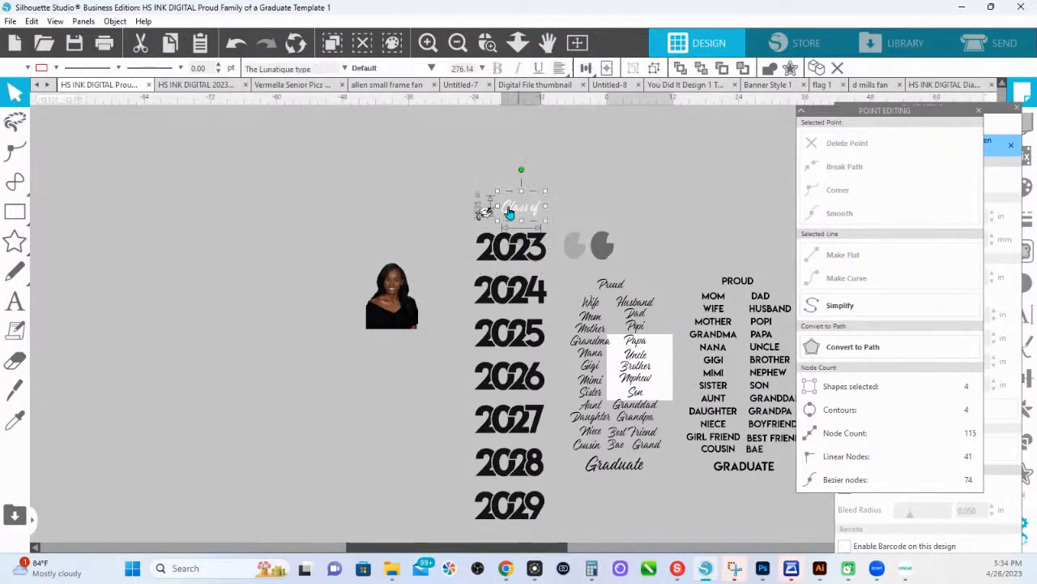
left_click_drag(518, 213, 459, 149)
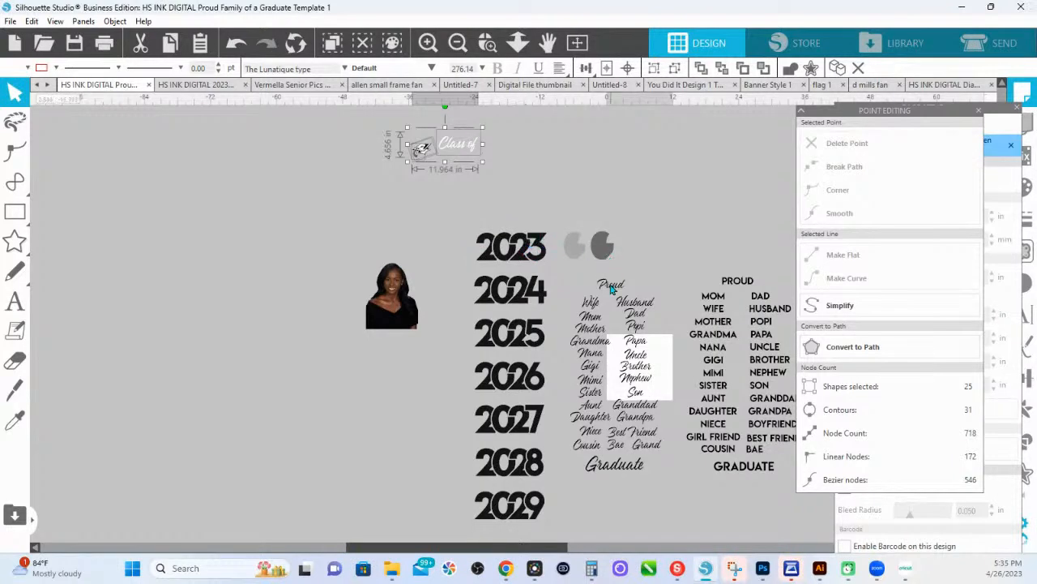
left_click(516, 243)
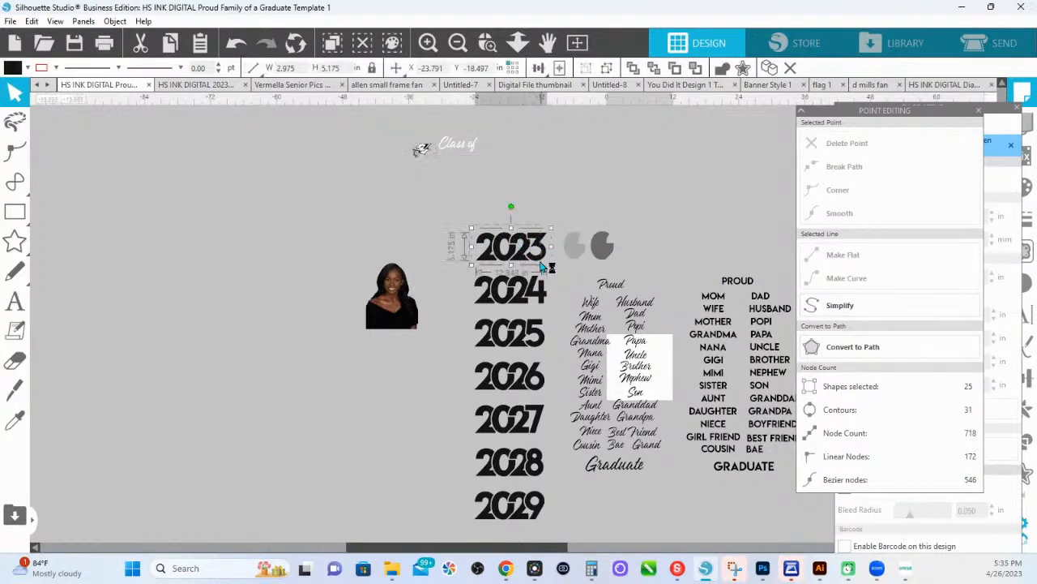
left_click_drag(542, 264, 621, 175)
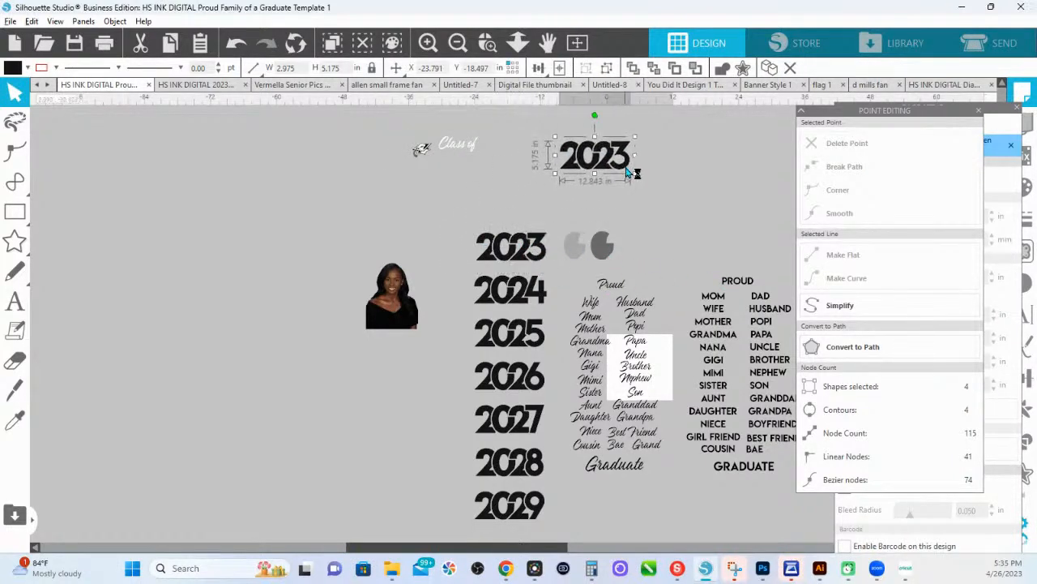
Move the portrait photo to just above the separate black 2023 near the graduation cap artwork.
left_click(602, 245)
left_click(415, 292)
left_click_drag(415, 292, 662, 97)
left_click(487, 42)
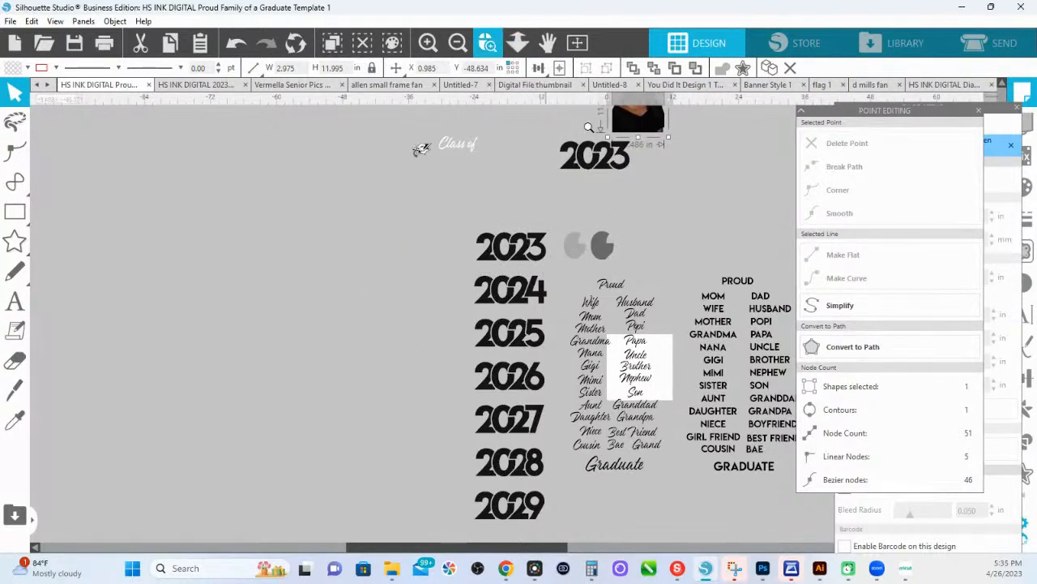
left_click(518, 42)
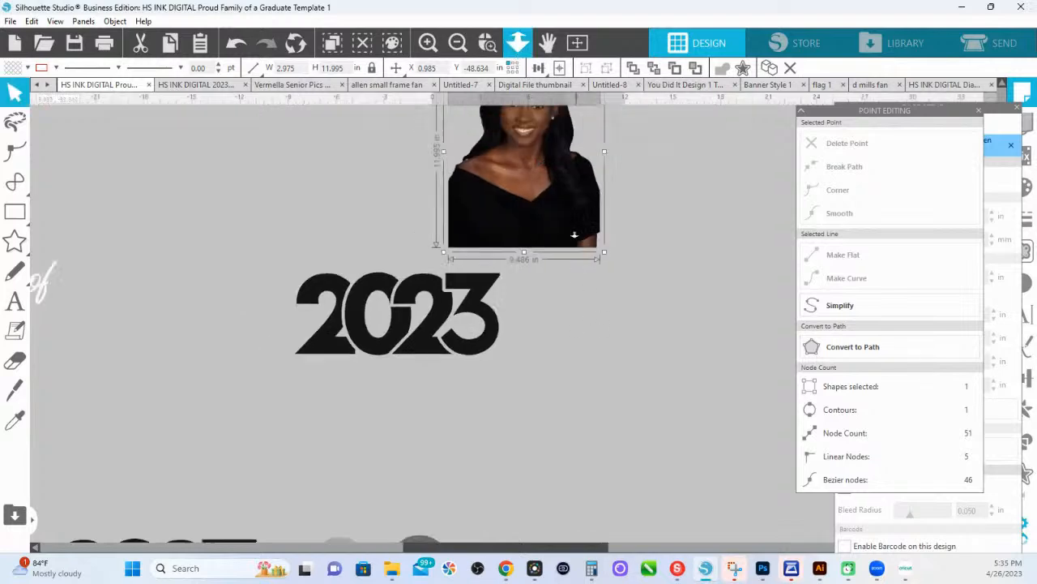
Ungroup the script-lettered family word list so that each word can be selected separately.
left_click(490, 467)
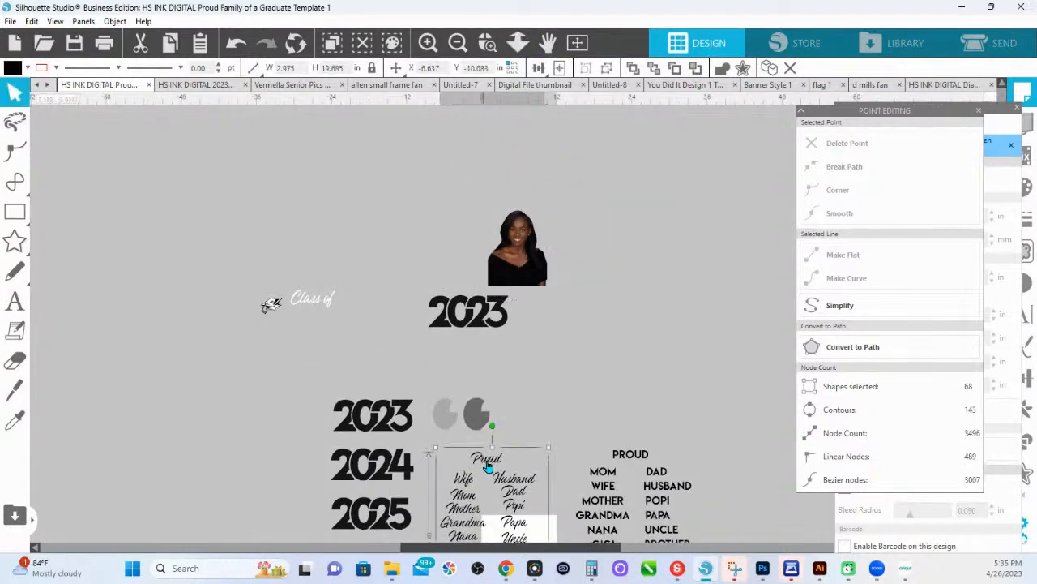
right_click(488, 474)
left_click(540, 310)
scroll(531, 405, "down", 1)
left_click(515, 384)
left_click(496, 409)
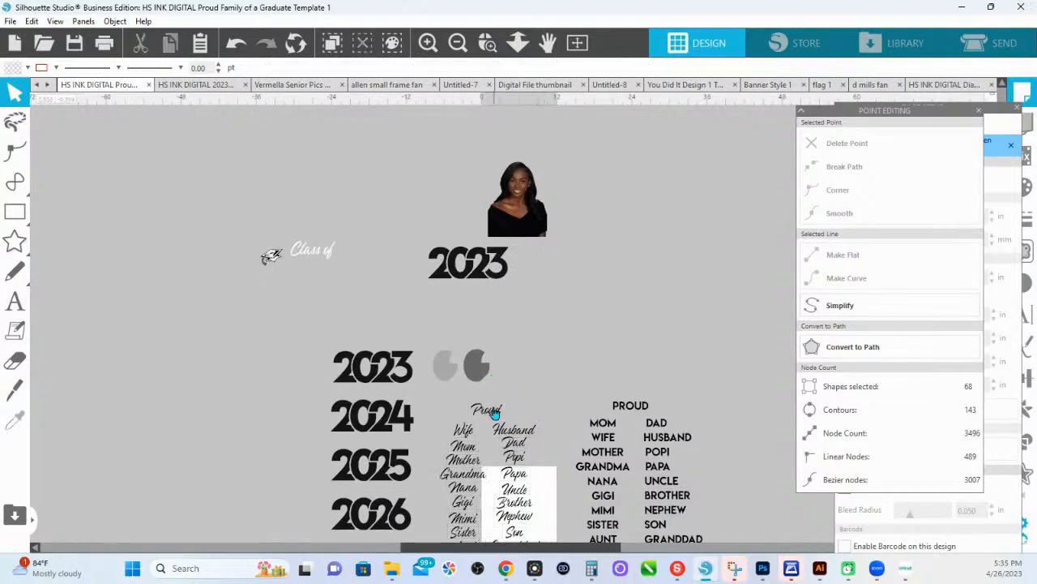
Duplicate the script words "Proud" and "Brother" and move the copies to the upper 2023, with "Proud" just above it.
scroll(523, 498, "down", 3)
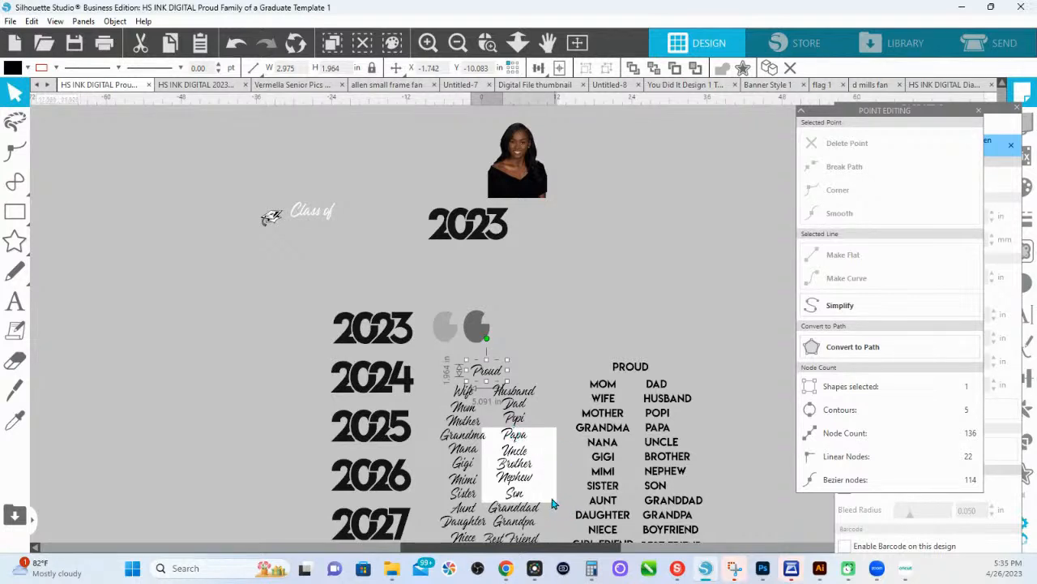
left_click(517, 472, "shift")
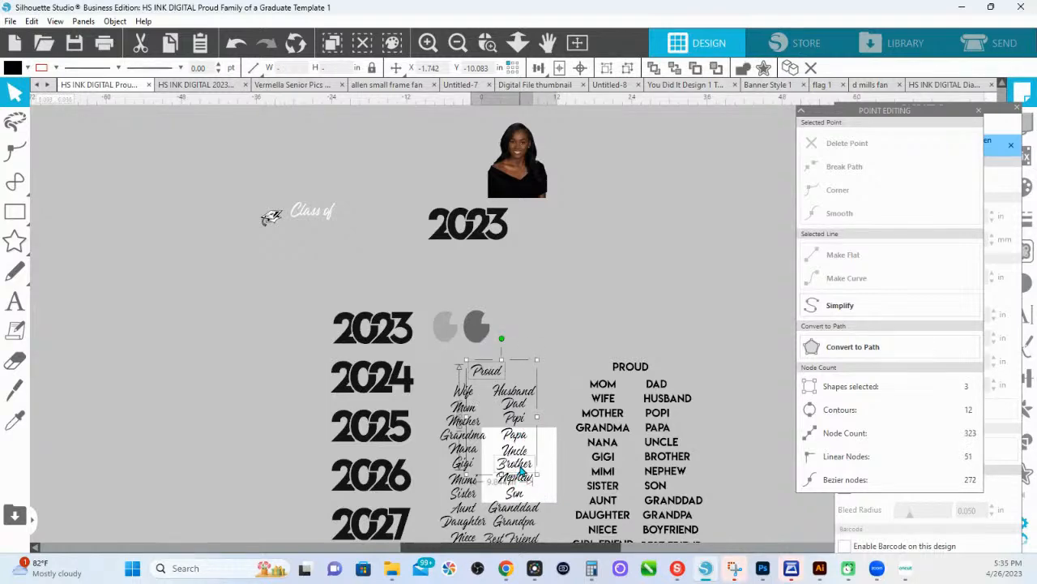
right_click(521, 472)
left_click(559, 192)
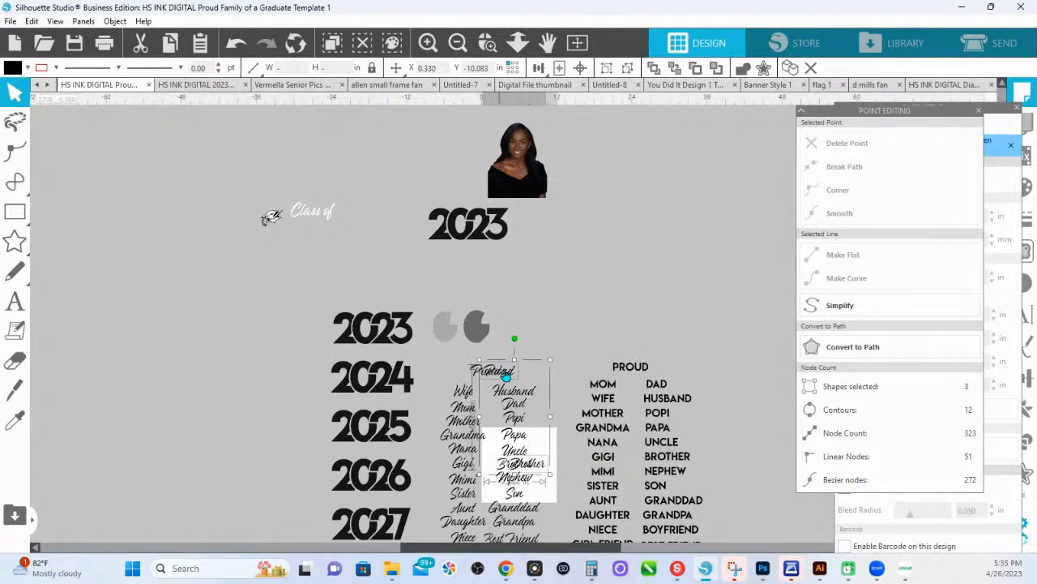
left_click_drag(506, 375, 448, 198)
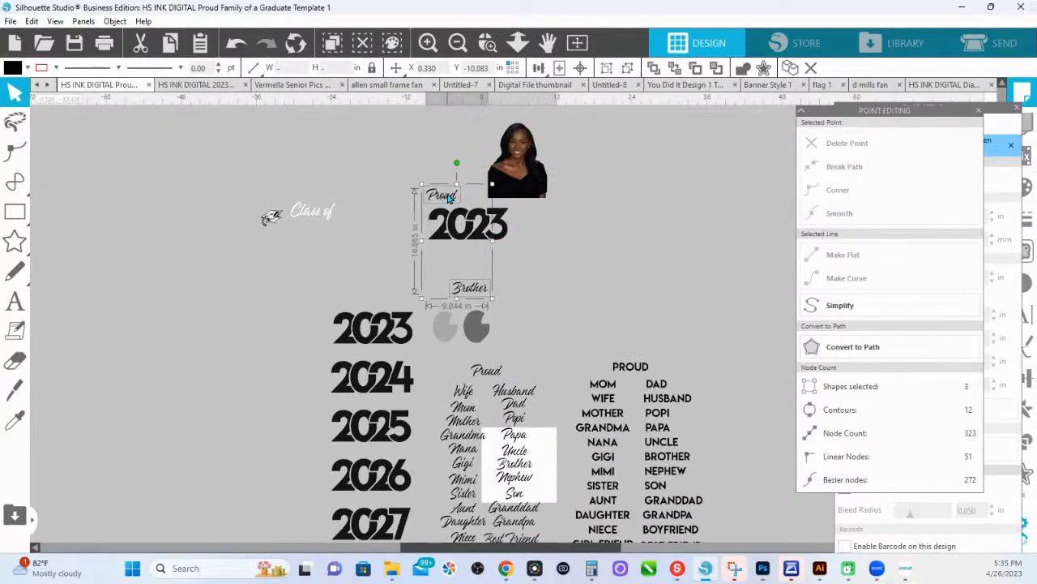
Place the copied "Brother" beside "Proud" above the upper 2023 to form one line.
left_click(514, 249)
left_click_drag(470, 290, 491, 202)
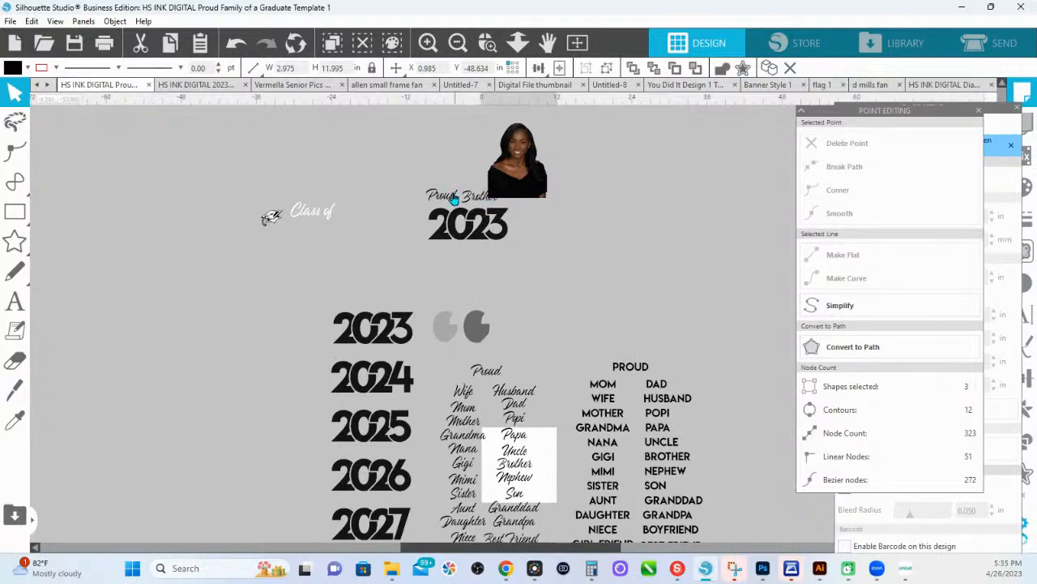
left_click(455, 199)
left_click(455, 200)
left_click(580, 354)
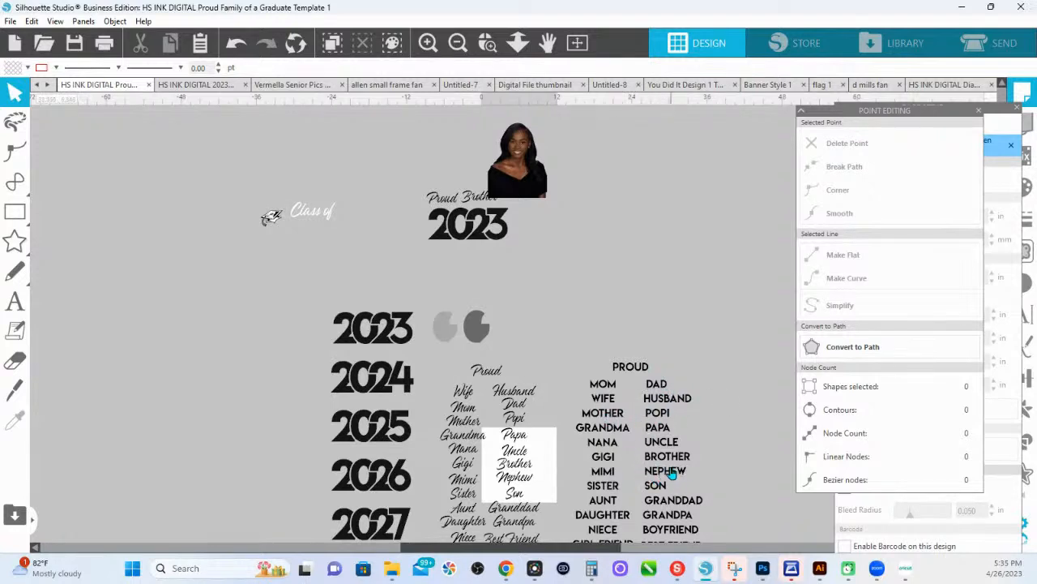
Ungroup the block-letter family word list into separate words and clear the selection.
scroll(672, 473, "down", 3)
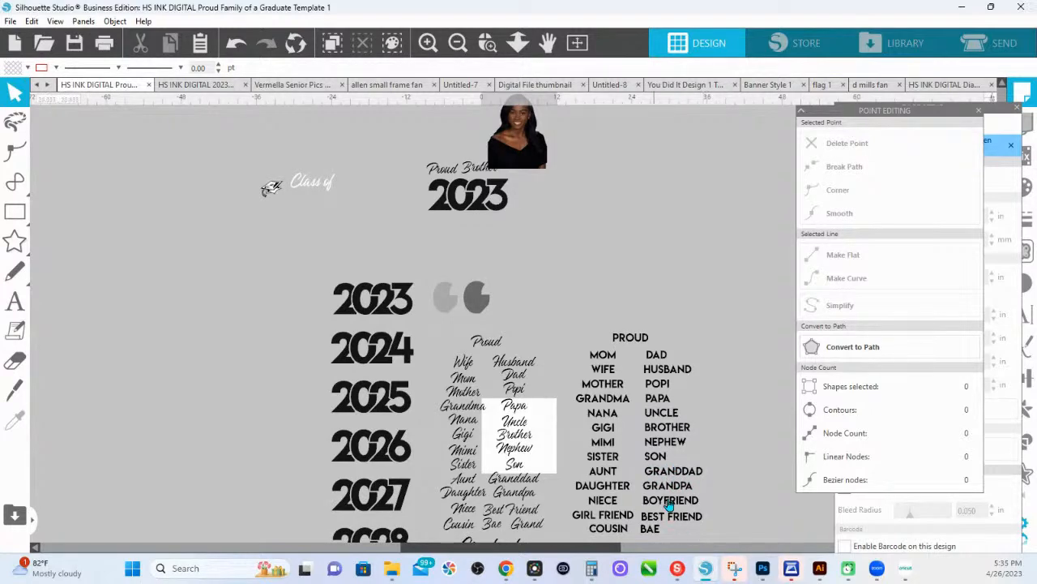
left_click(672, 507)
right_click(661, 493)
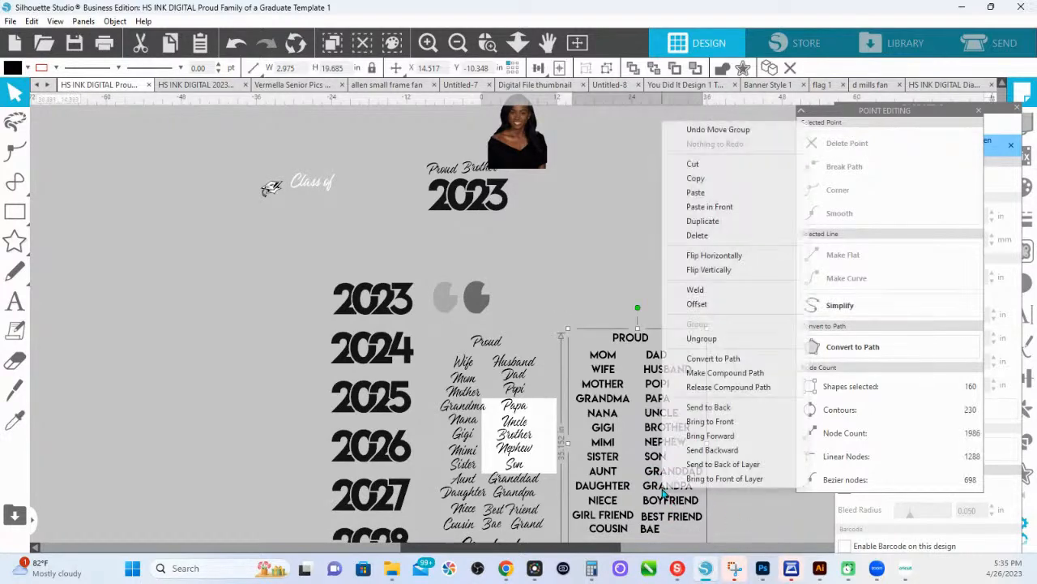
left_click(679, 338)
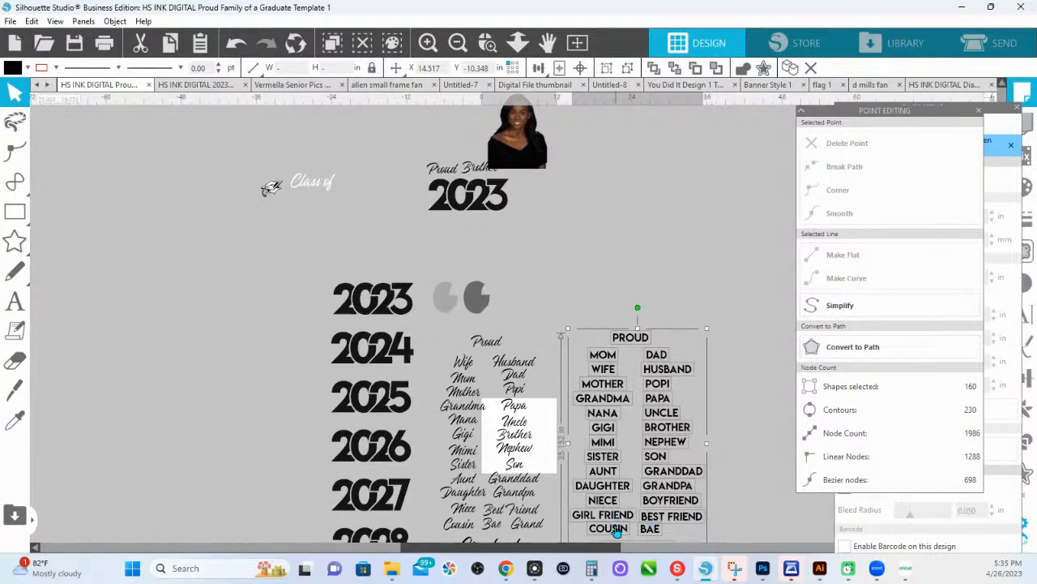
left_click(612, 393)
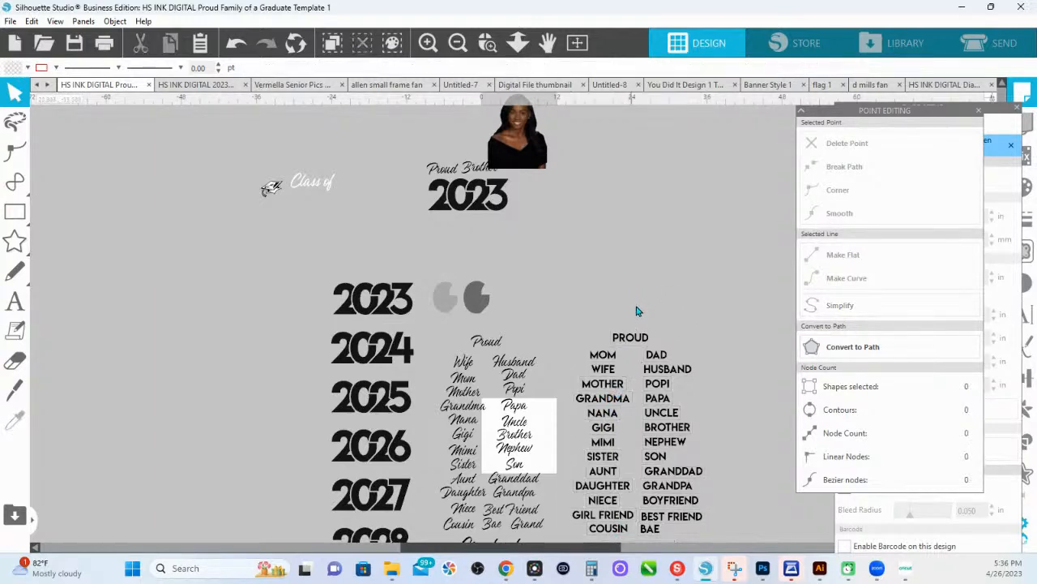
Place copies of the block-letter words MOTHER, WIFE and GRANDMA in the empty area above their list.
left_click(616, 392)
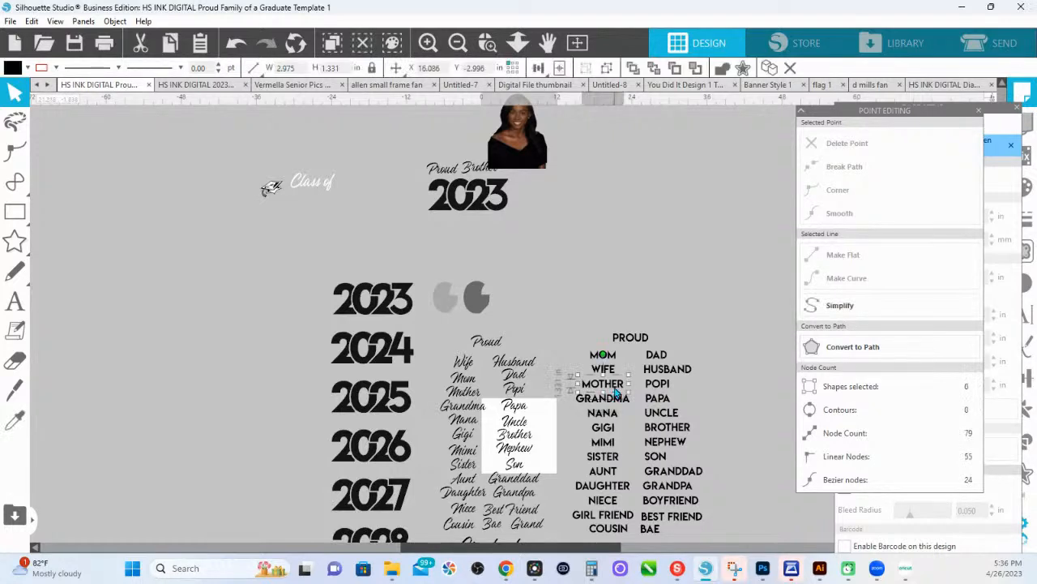
left_click_drag(616, 392, 594, 265)
left_click(614, 372)
left_click_drag(613, 374, 601, 283)
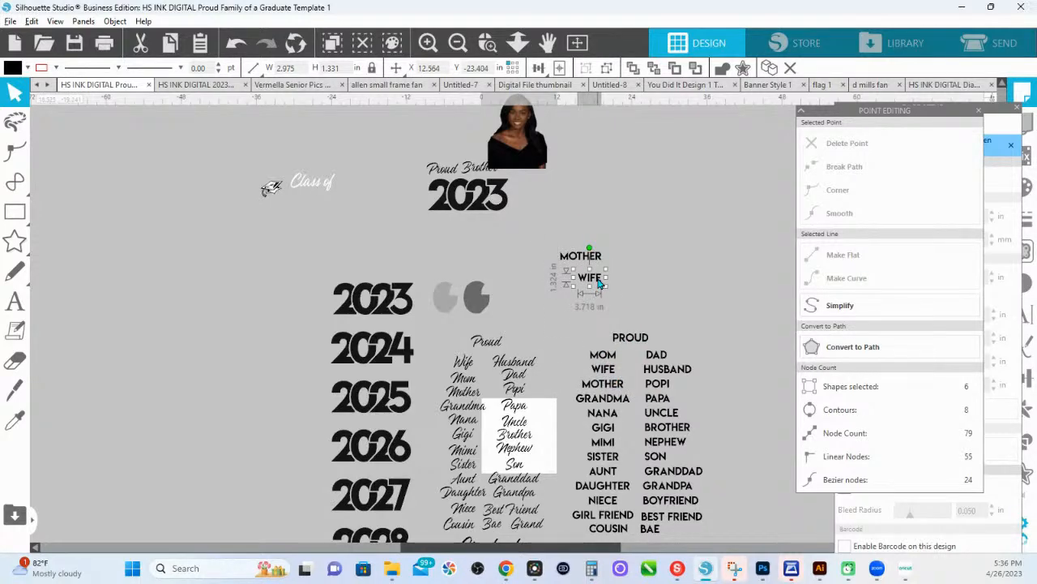
left_click(618, 407)
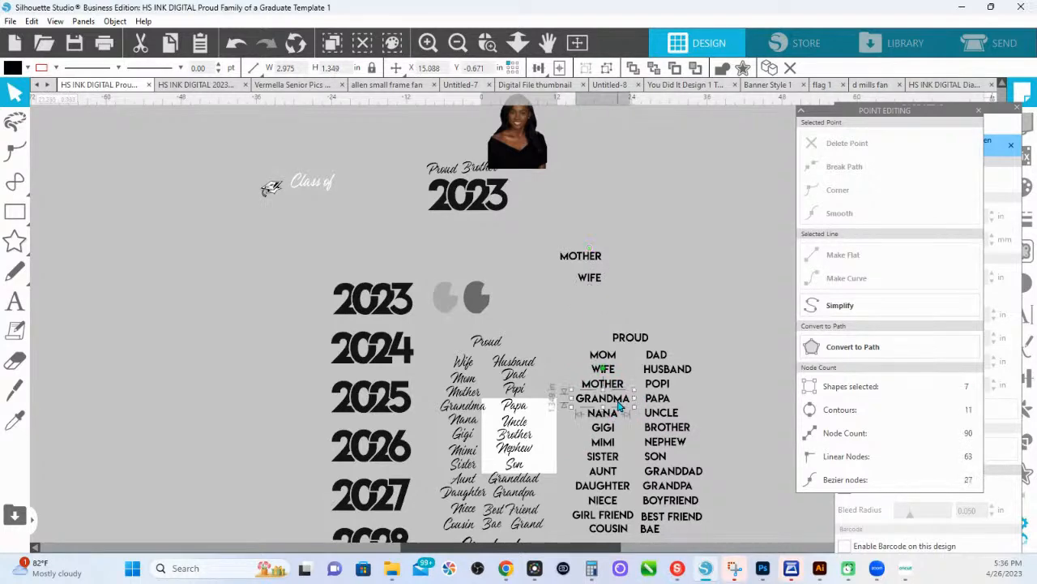
left_click_drag(619, 398, 619, 306)
Ungroup the copied MOTHER, WIFE and GRANDMA into individual letters and clear the selection.
left_click(603, 257)
right_click(593, 300)
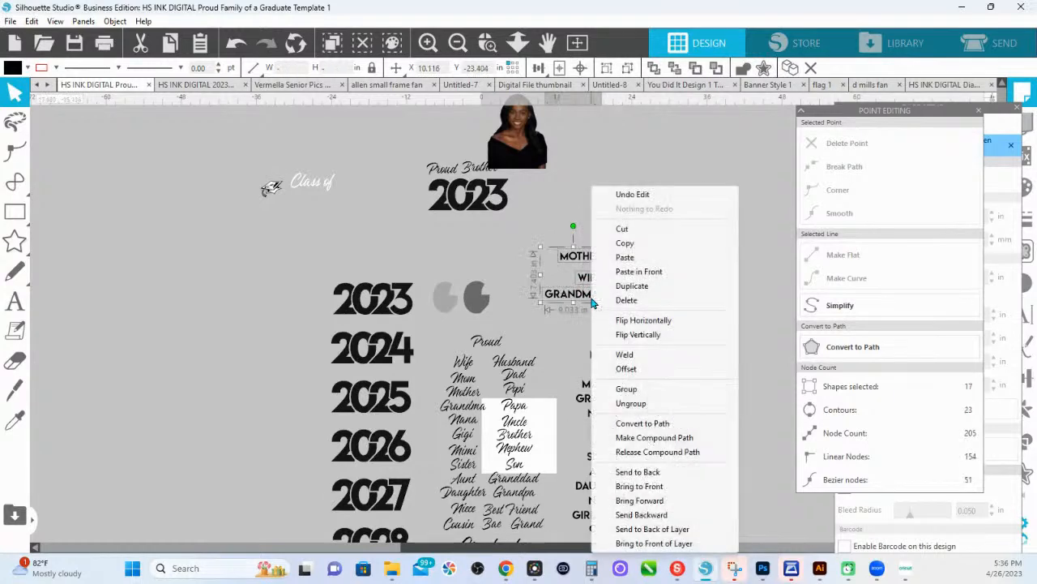
left_click(645, 403)
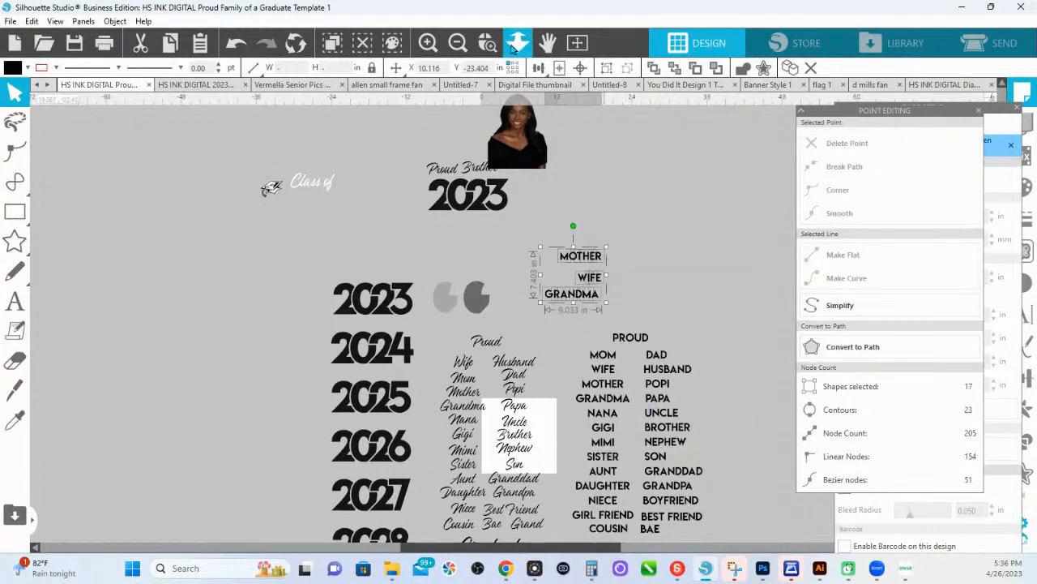
left_click(488, 43)
left_click_drag(559, 258, 672, 340)
left_click(523, 204)
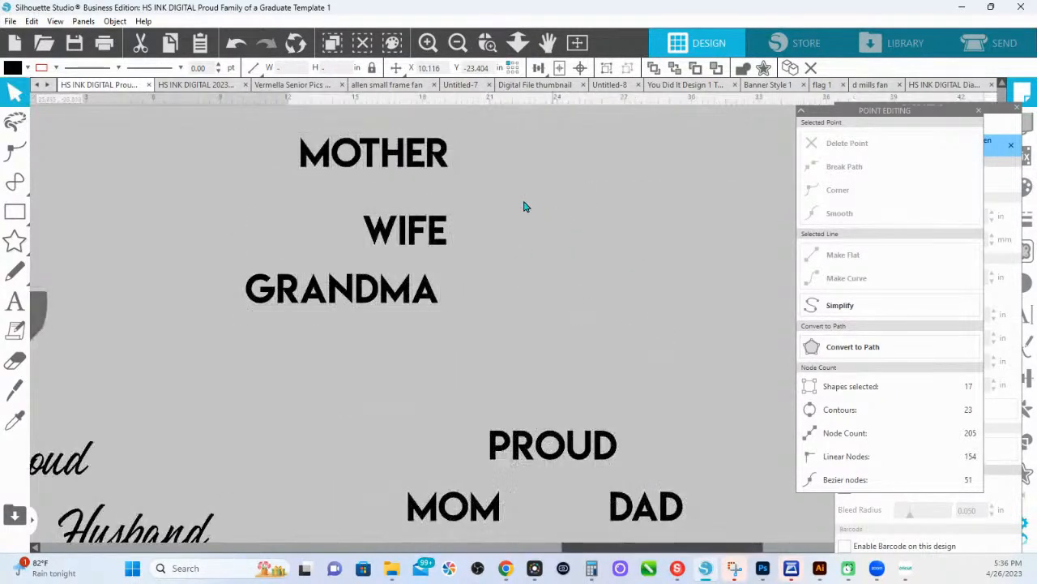
Pull the O out of the copied MOTHER and the F out of WIFE, and place them together as "OF".
left_click(358, 169)
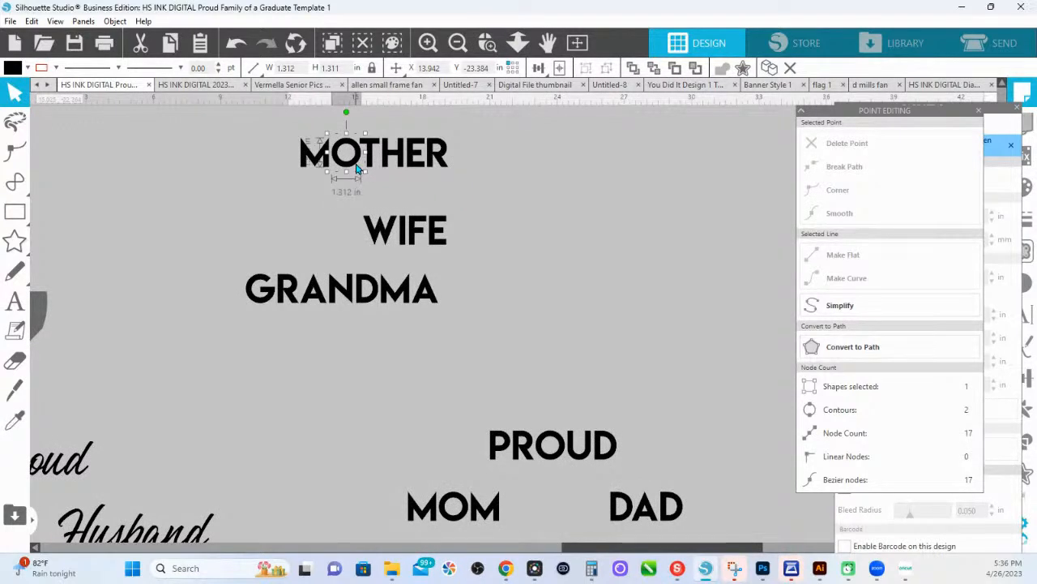
left_click_drag(357, 169, 525, 226)
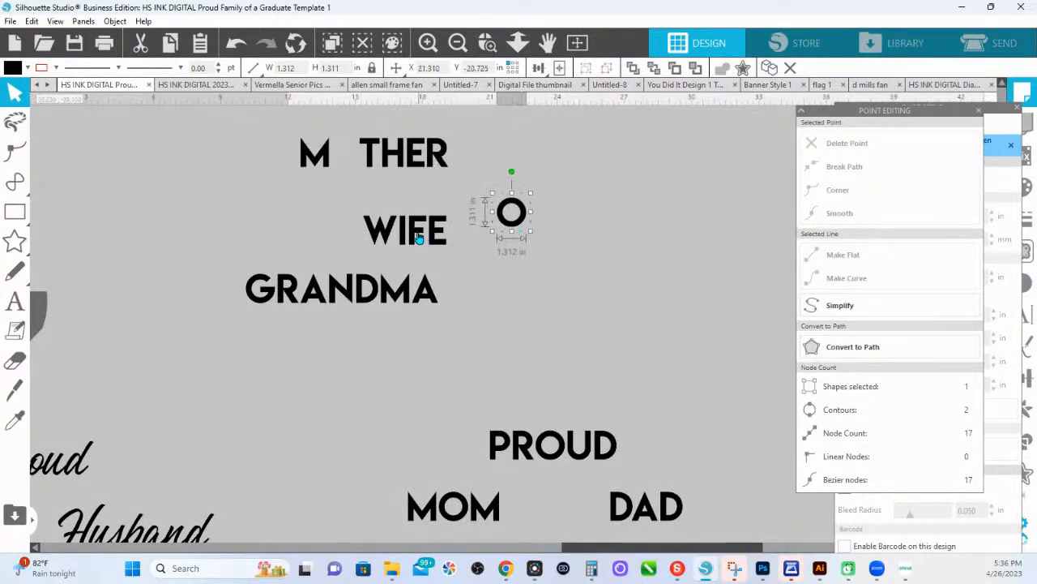
left_click_drag(423, 235, 540, 213)
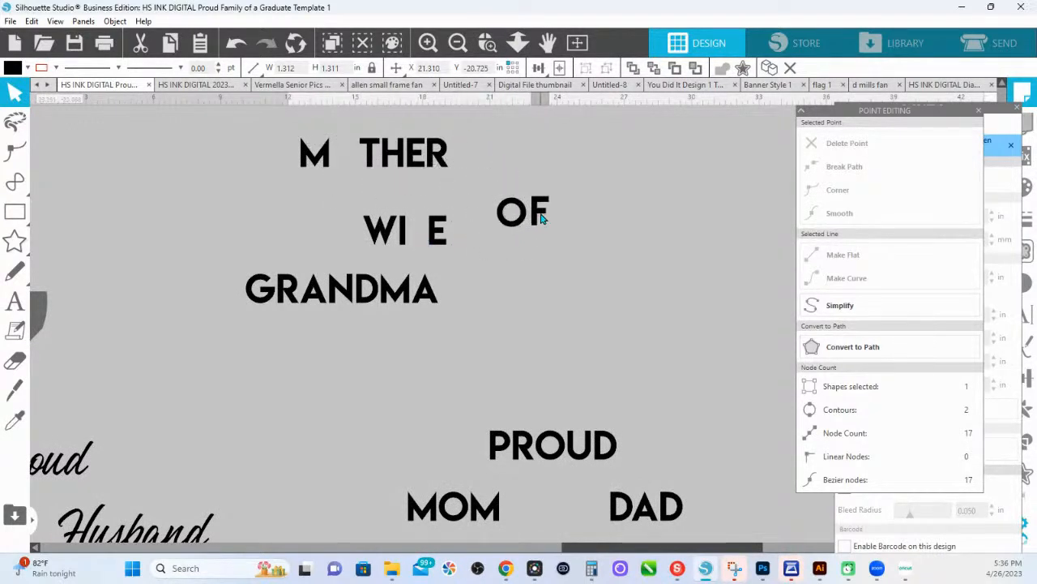
Move the letters T, H and E out of the copied MOTHER and group them as the word "THE".
left_click(401, 151)
left_click(418, 158, "shift")
left_click_drag(417, 162, 630, 173)
right_click(631, 173)
left_click(663, 386)
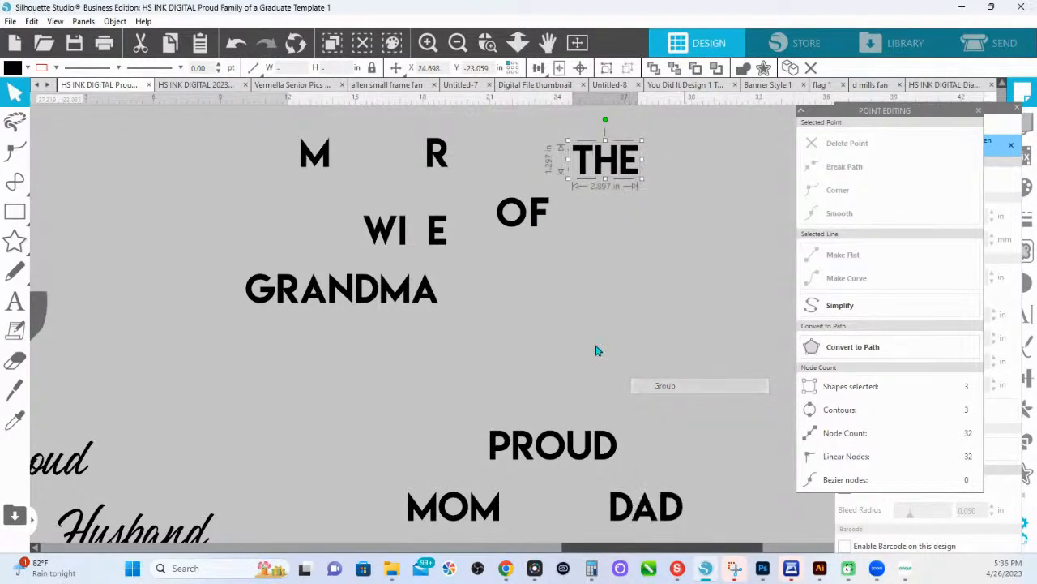
Move the last A of the copied GRANDMA below "OF" and delete the leftover letters of the three words.
left_click(532, 216)
left_click(428, 292)
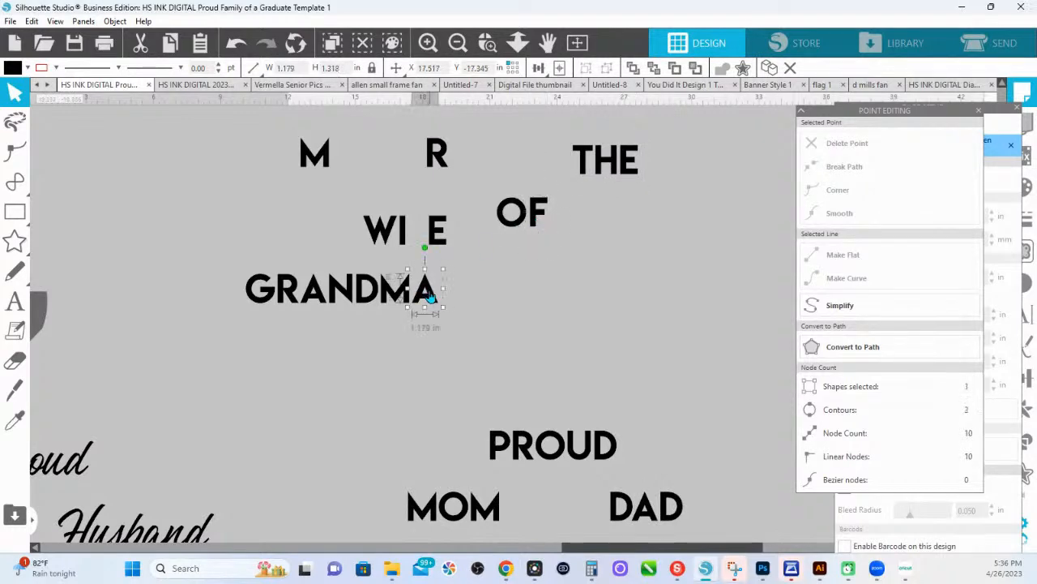
left_click_drag(428, 292, 553, 275)
left_click_drag(467, 345, 204, 135)
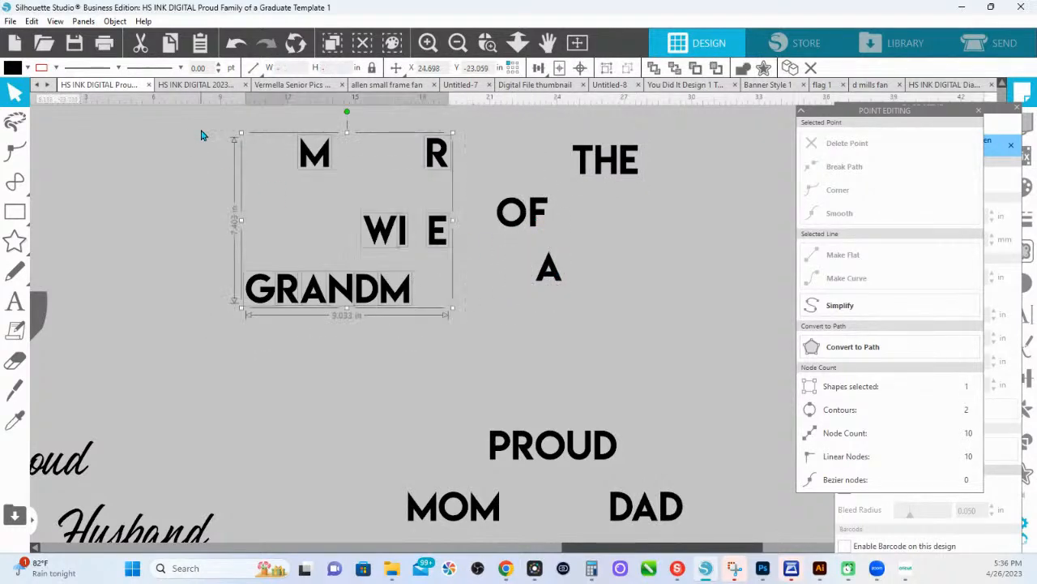
key("Delete")
Move the letter A up to sit directly beneath "OF".
left_click(518, 42)
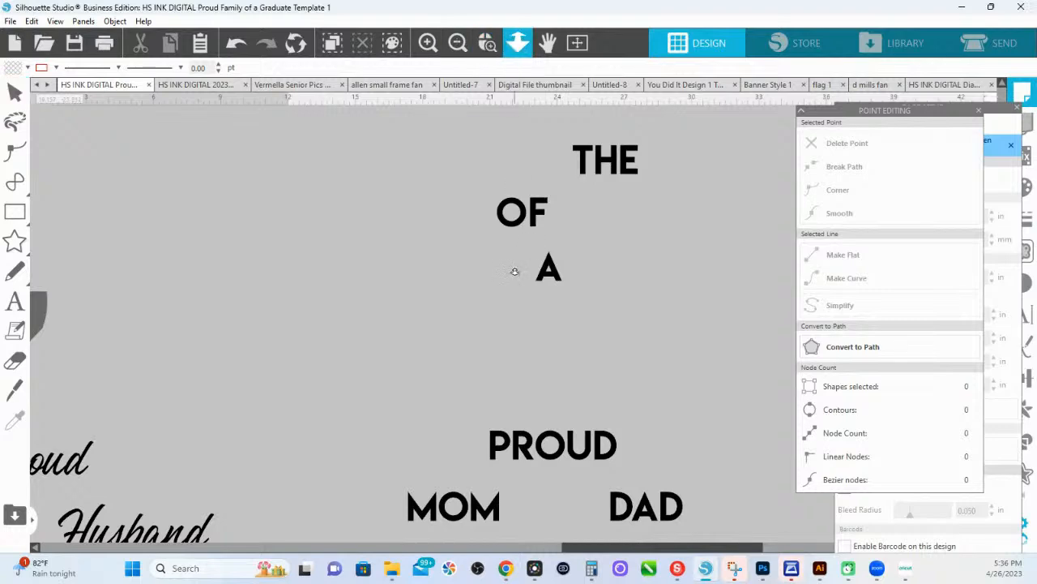
left_click_drag(514, 271, 481, 114)
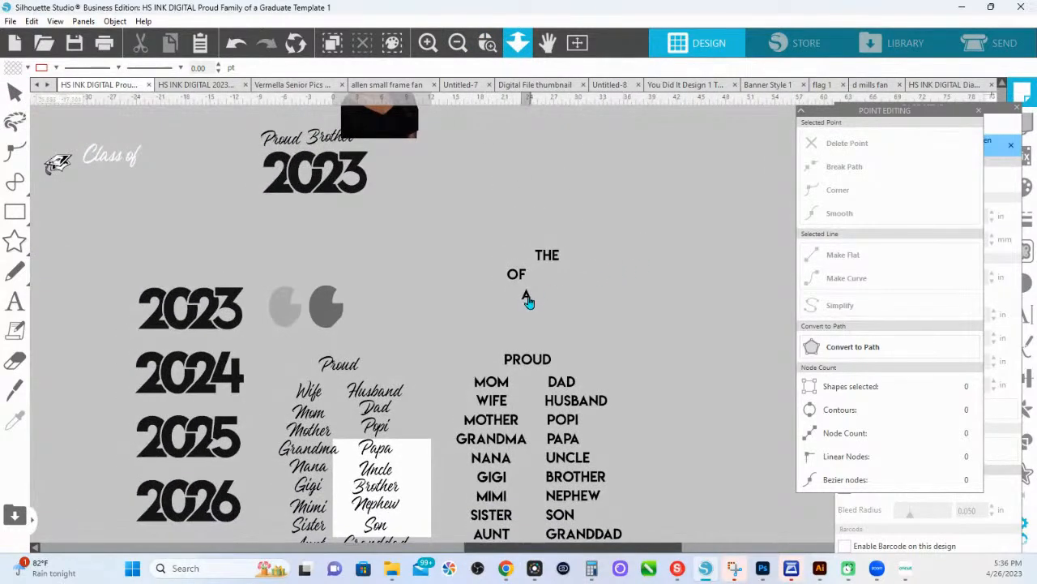
left_click_drag(521, 289, 523, 288)
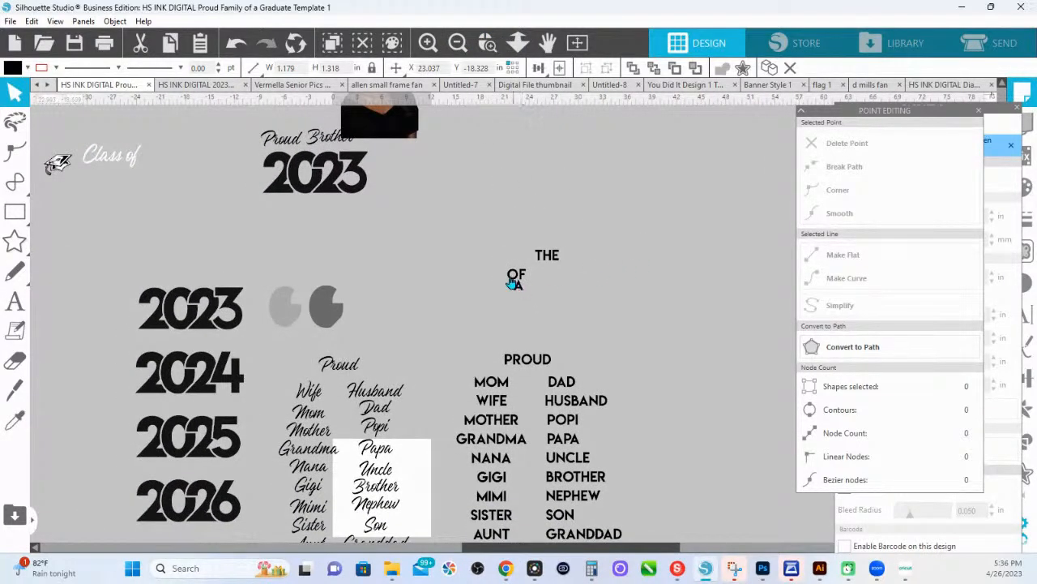
Align the O and F along their vertical middles and group them as the word "OF".
left_click(500, 264)
left_click(511, 274)
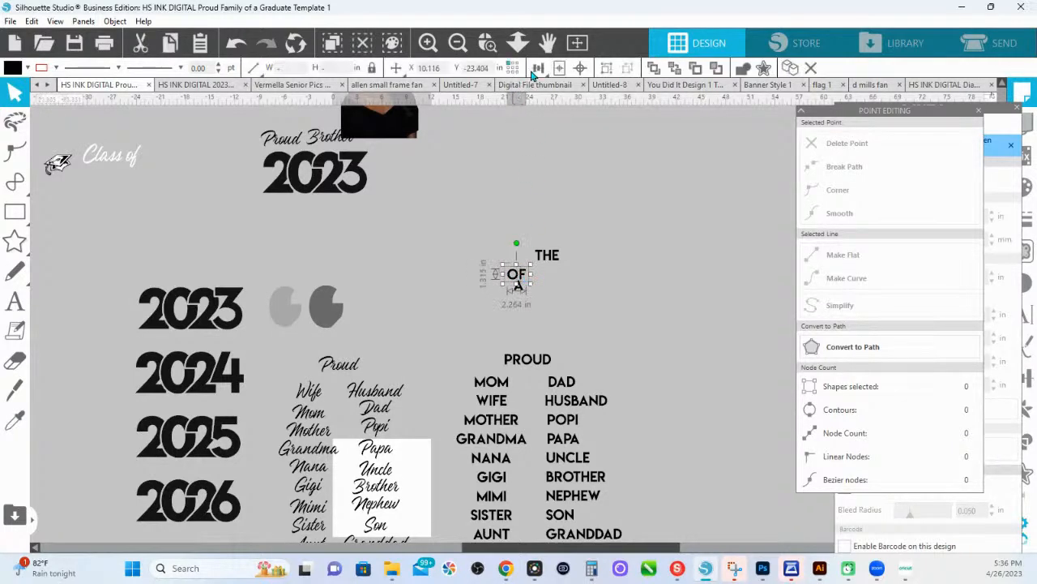
left_click(538, 68)
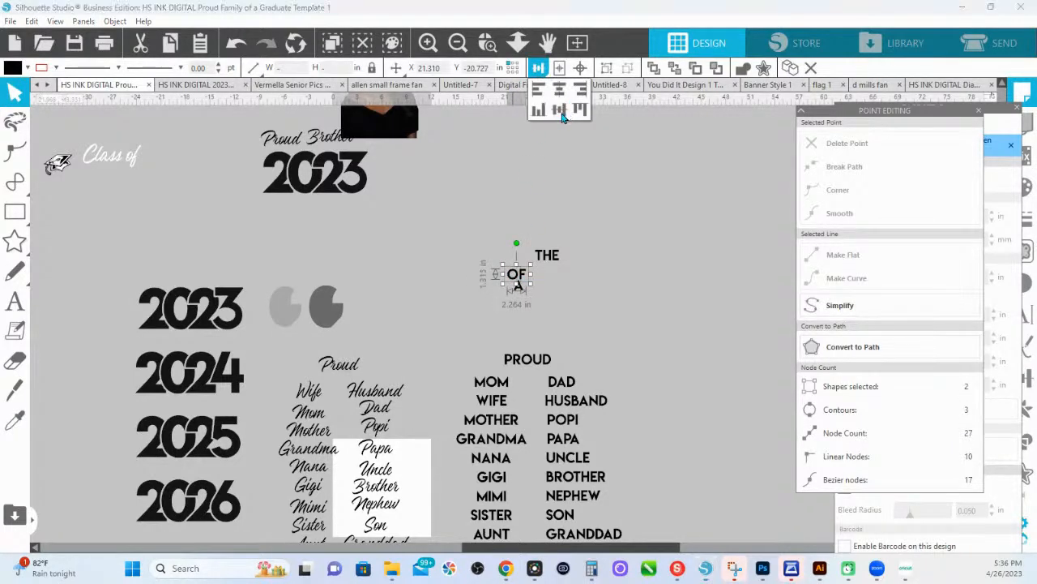
right_click(514, 276)
left_click(558, 400)
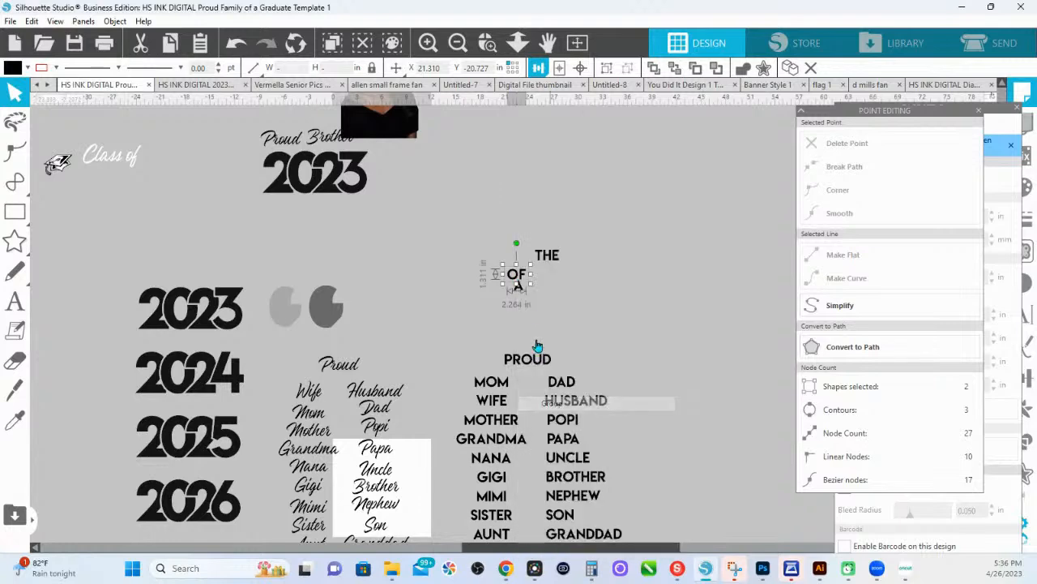
Centre the A horizontally beneath "OF" and group the two words together.
left_click(518, 285, "shift")
left_click(539, 68)
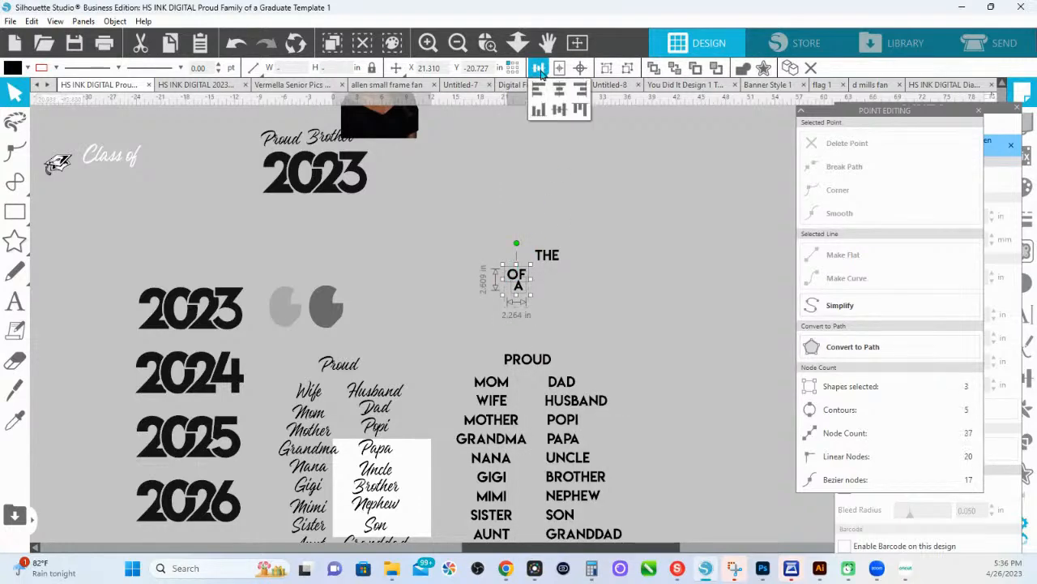
left_click(559, 89)
right_click(525, 302)
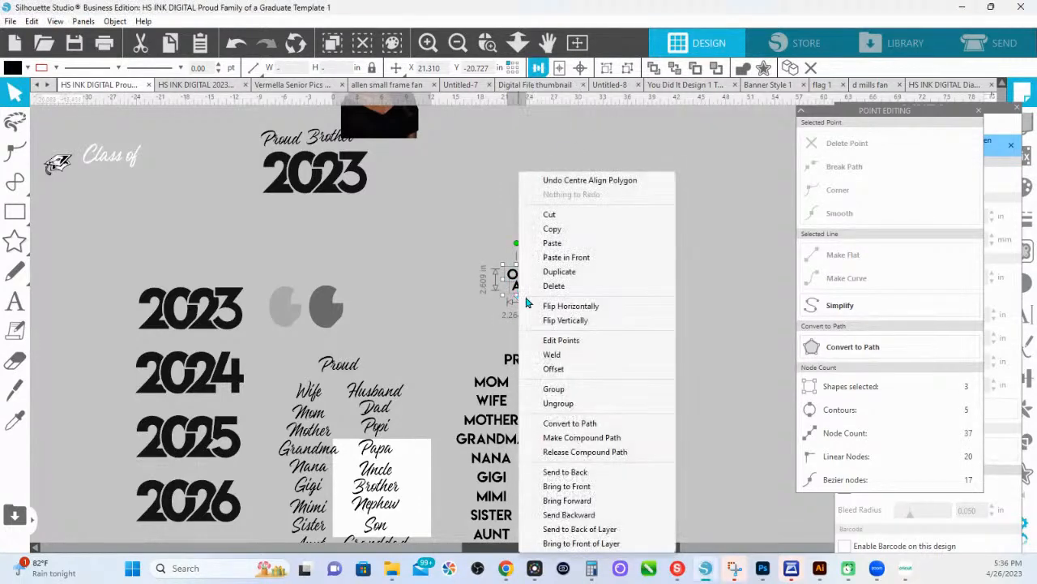
left_click(555, 389)
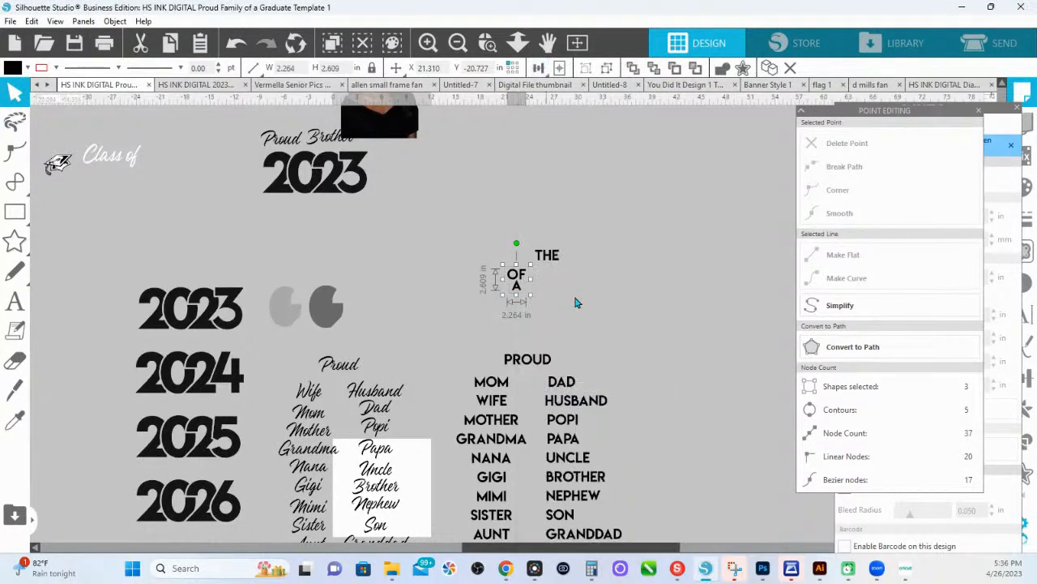
Shrink the "OF A" group to about 1.49 in wide, place it left of the 2023 under "Proud Brother", and move the portrait aside.
left_click_drag(522, 295, 271, 188)
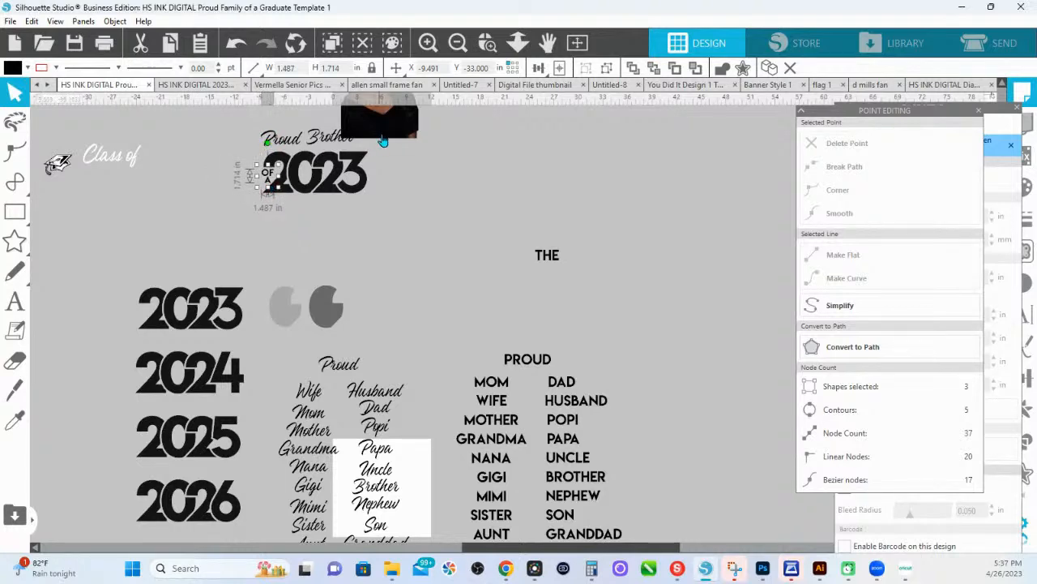
left_click_drag(383, 137, 508, 146)
left_click(430, 143)
left_click(281, 141)
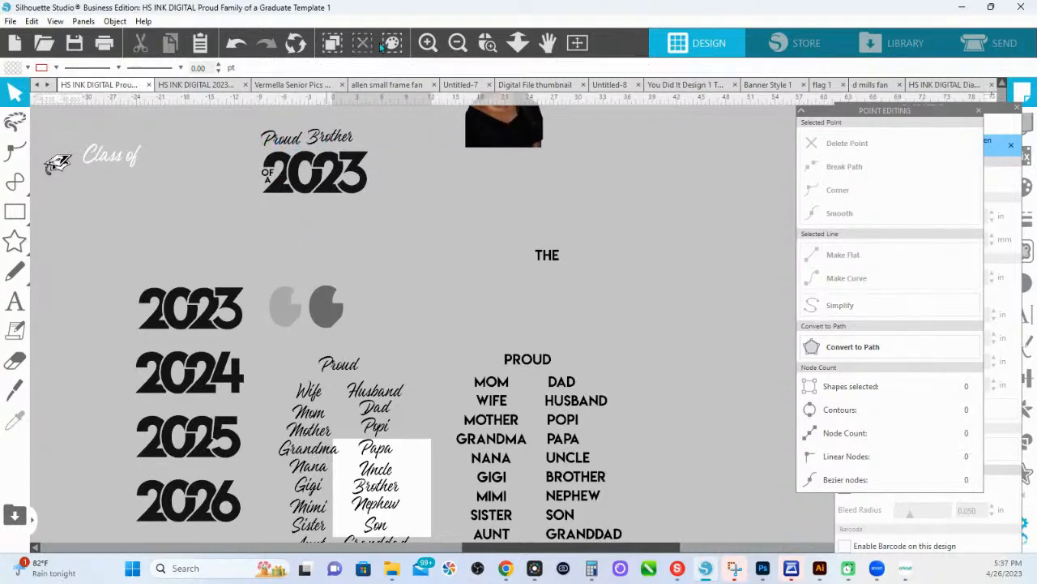
Copy the script word "Graduate" from the word list and place it directly beneath the 2023 of the design.
scroll(304, 306, "down", 5)
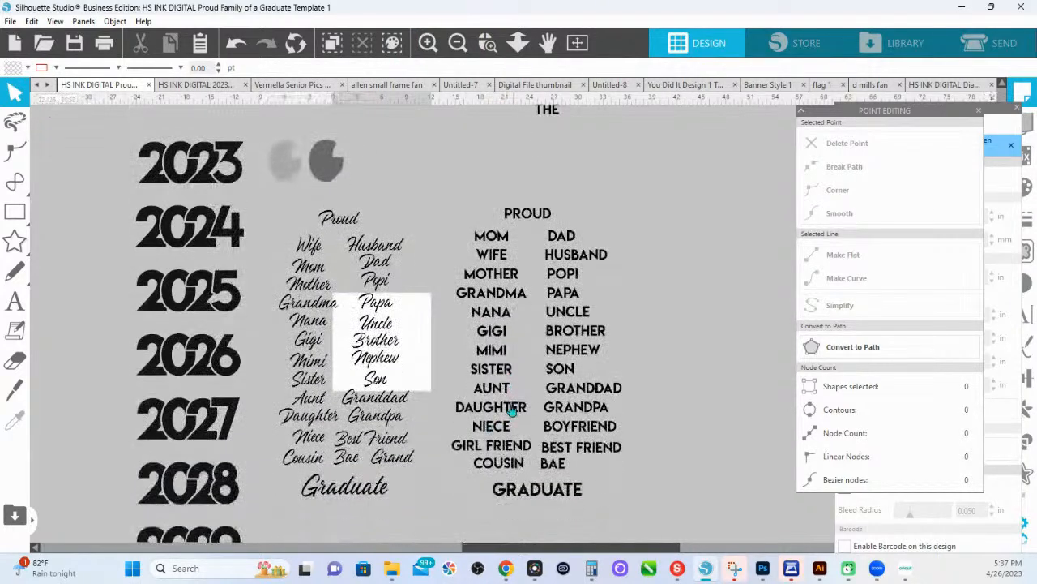
left_click(369, 460)
left_click_drag(370, 462, 331, 184)
right_click(367, 478)
left_click(402, 218)
Shift the words "Proud Brother" together so they sit centred just above the 2023.
left_click(487, 42)
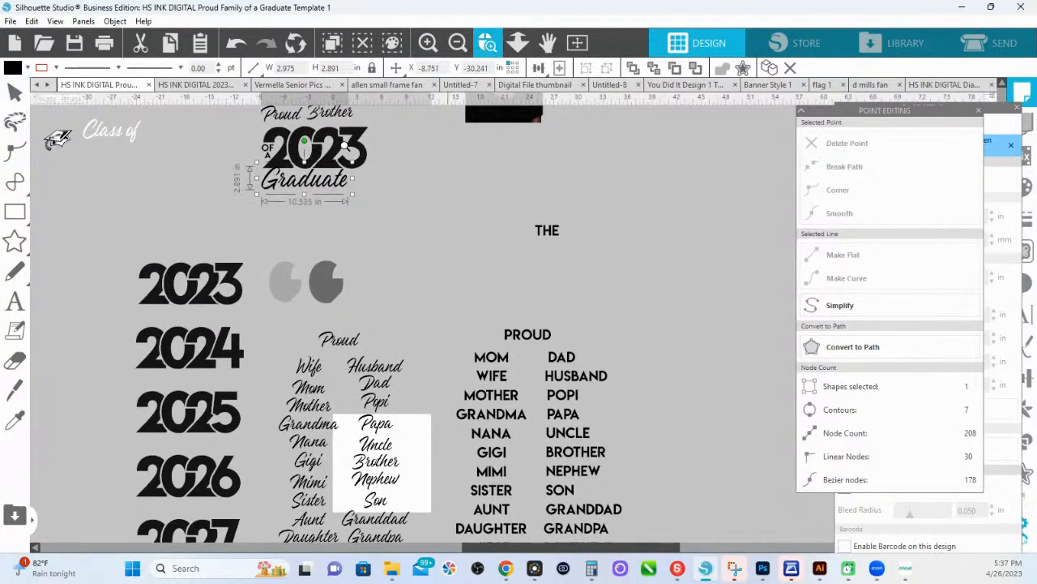
left_click_drag(234, 117, 424, 218)
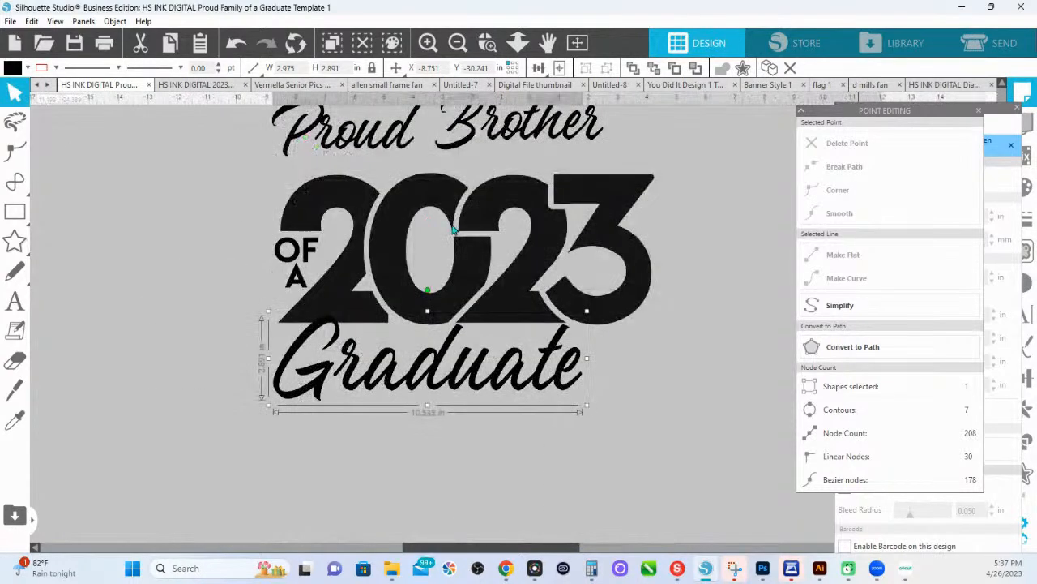
left_click(514, 186)
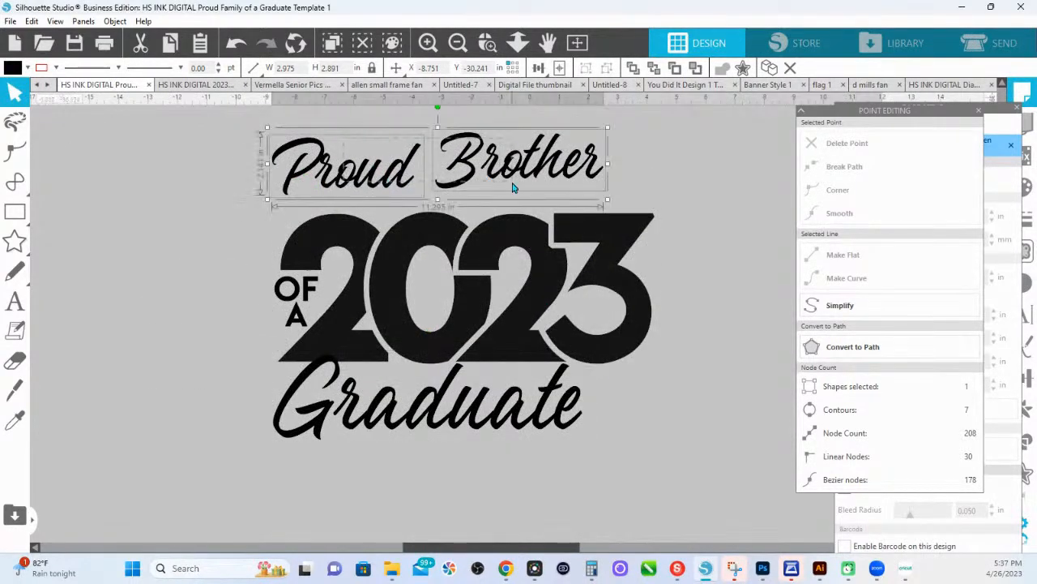
left_click_drag(514, 185, 540, 192)
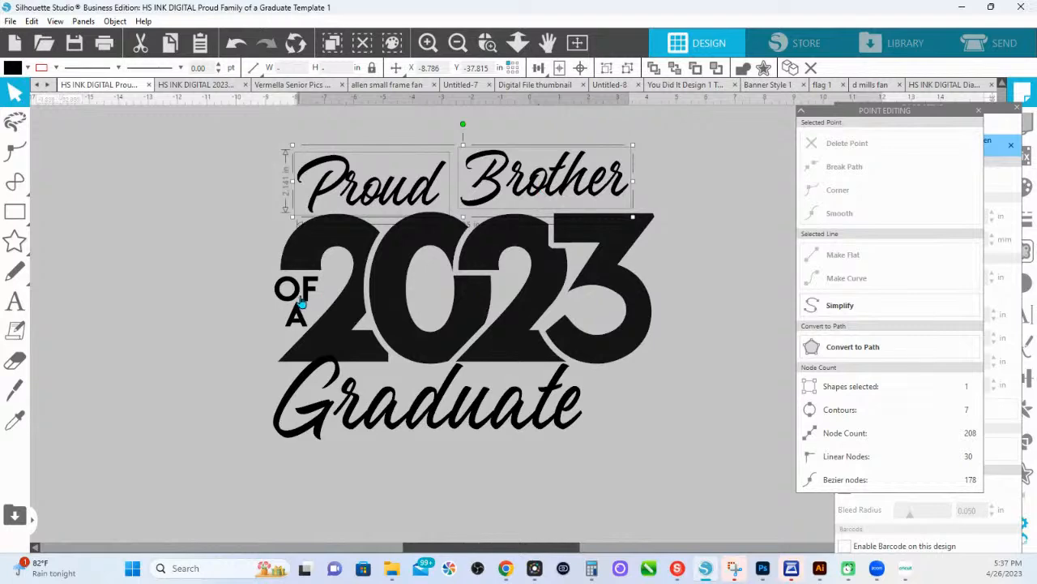
scroll(475, 341, "down", 1)
Enlarge the script "Graduate" to about 12.59 in wide and raise it to overlap the lower edge of the 2023.
left_click(567, 385)
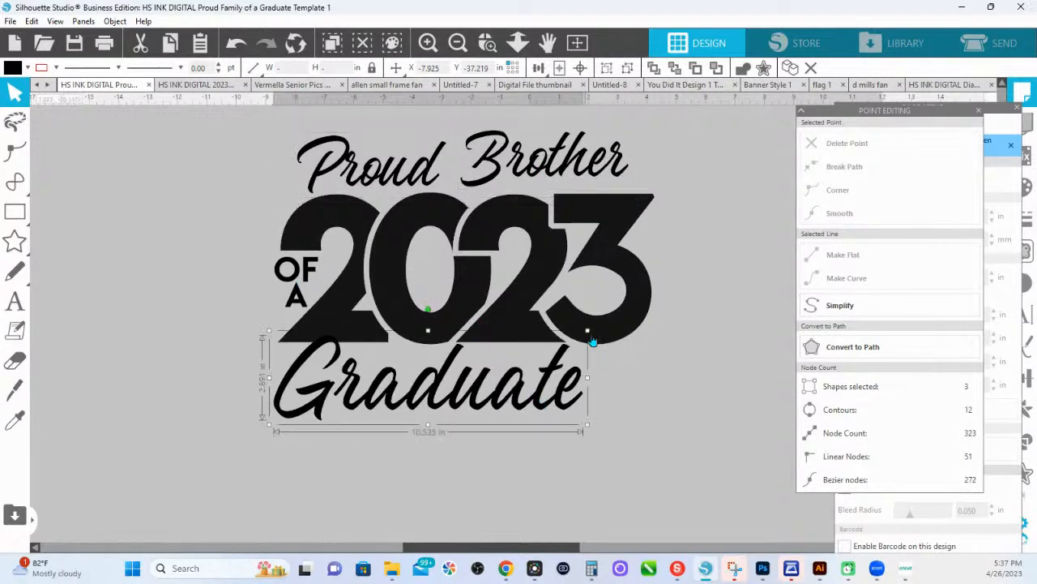
left_click_drag(587, 331, 649, 318)
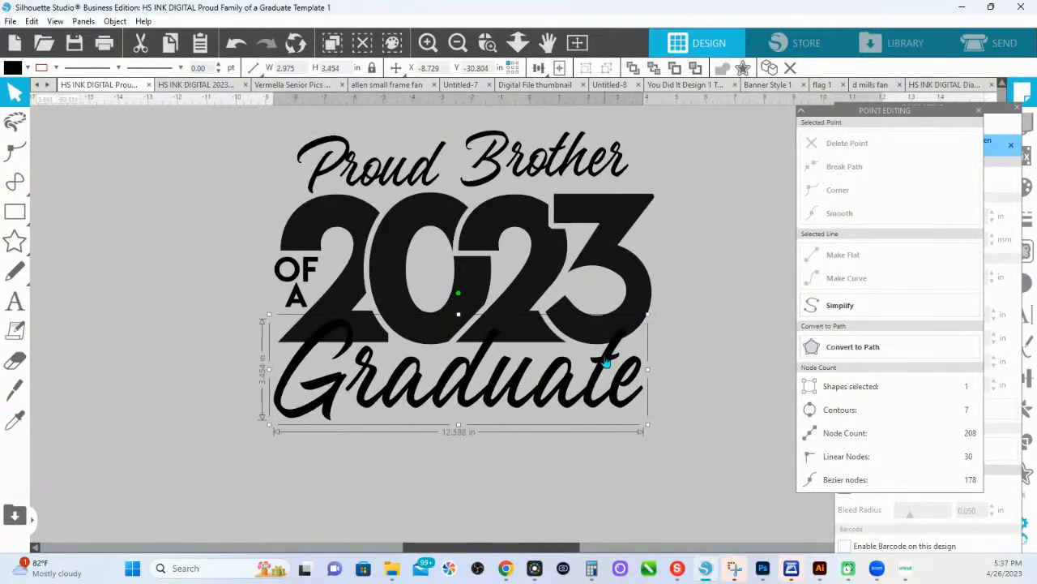
left_click_drag(602, 359, 601, 352)
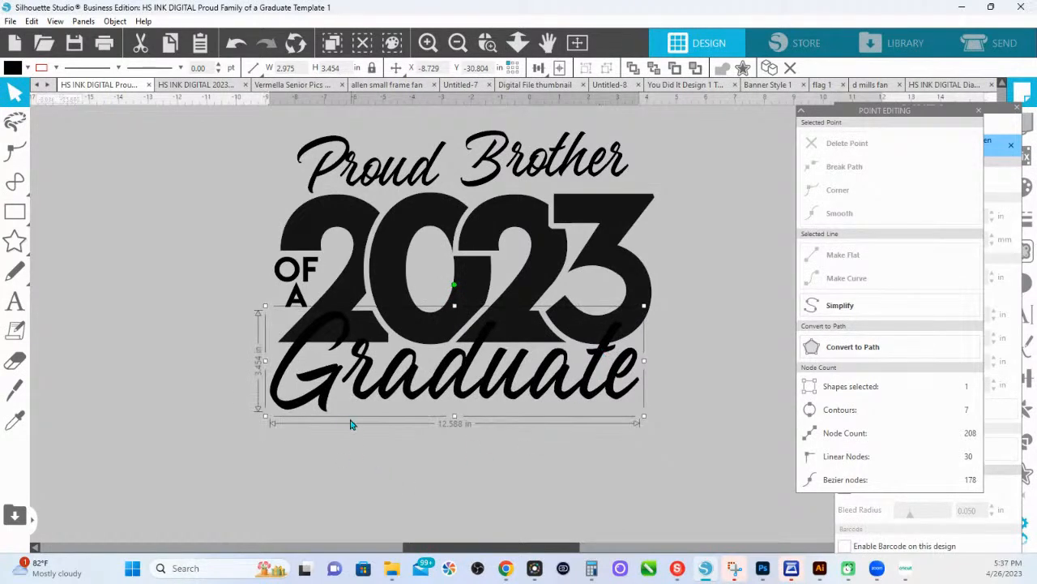
left_click(381, 417)
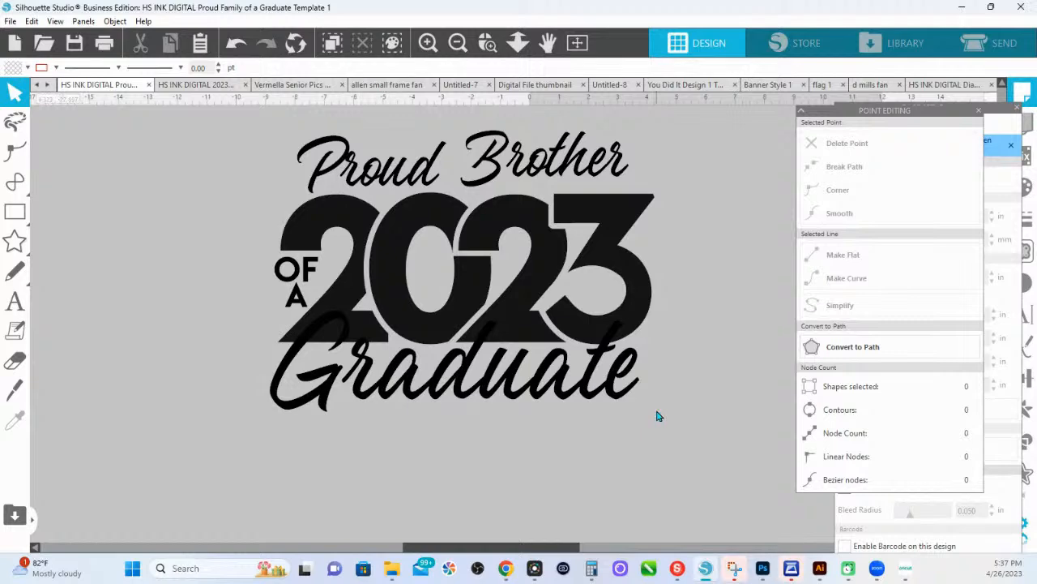
Create an outward offset of about 0.11 in with square corners around the script "Graduate".
left_click(586, 394)
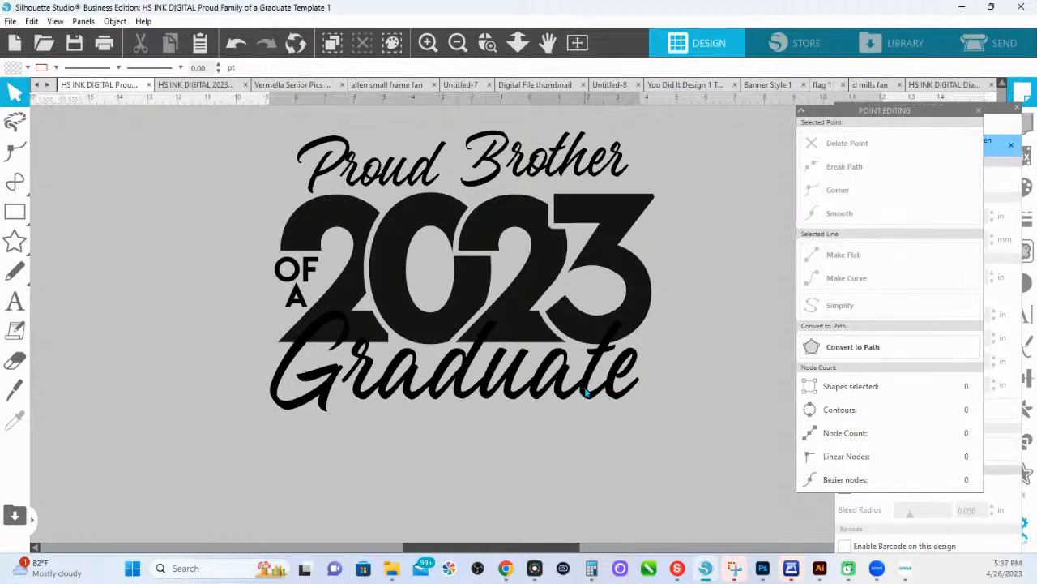
left_click(1027, 473)
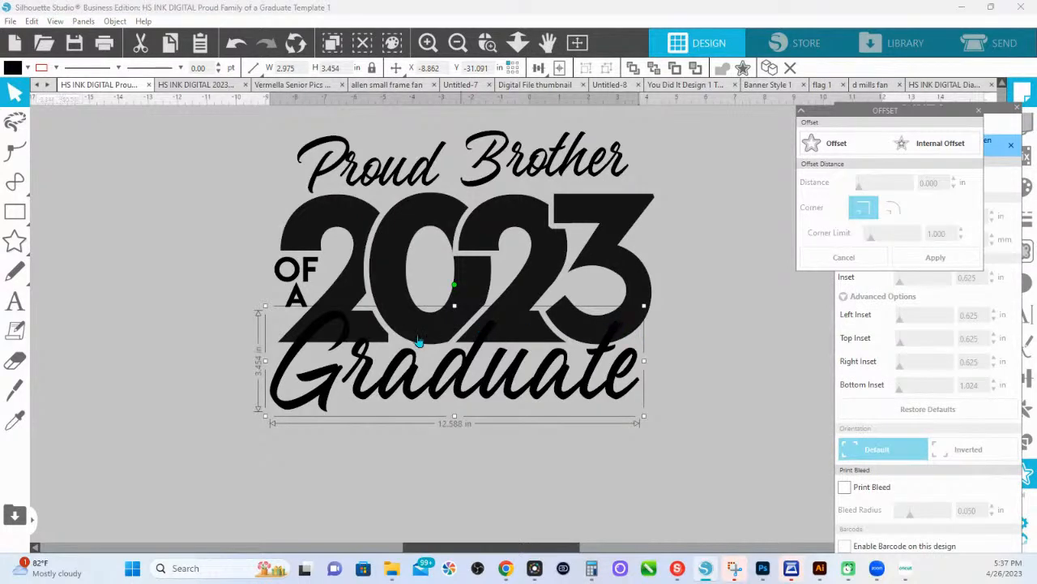
left_click(841, 151)
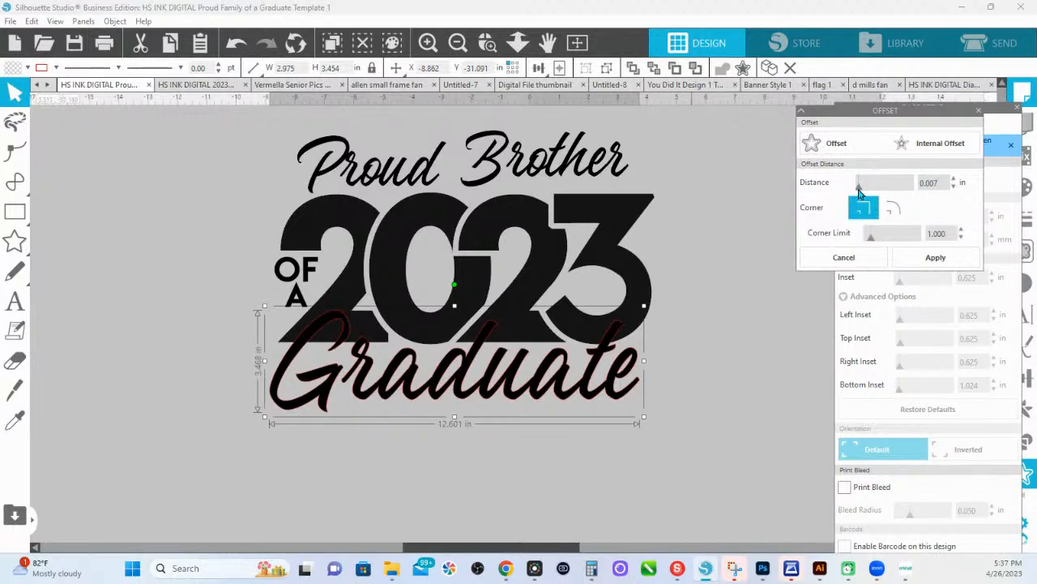
left_click_drag(860, 188, 865, 188)
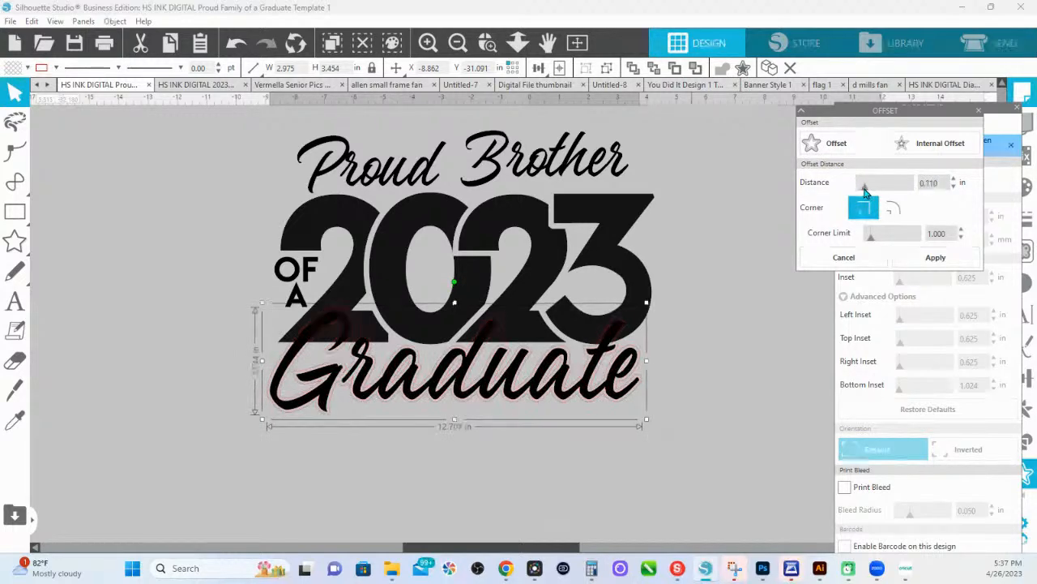
left_click(925, 258)
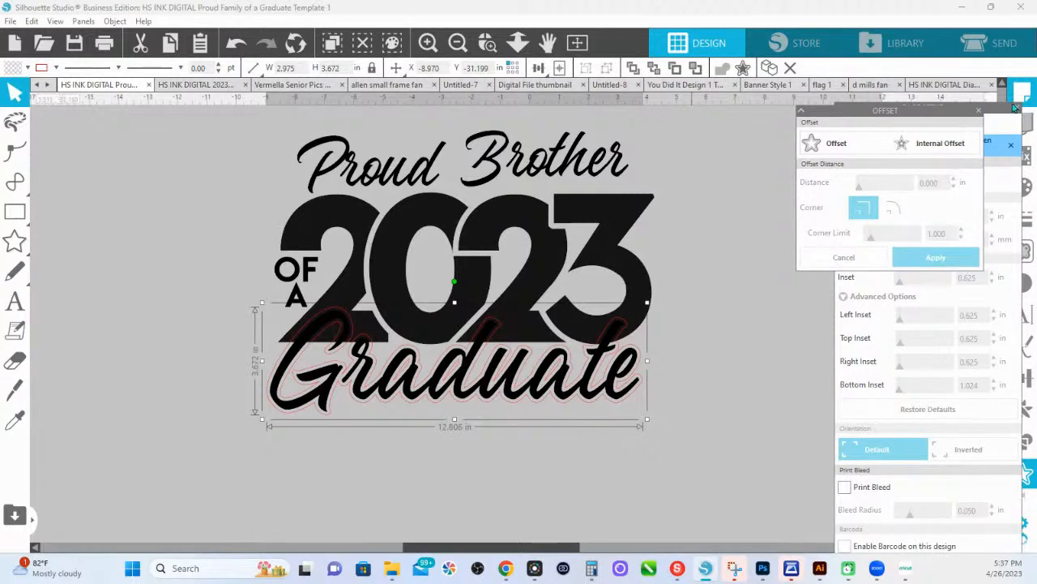
Fill the offset around "Graduate" and the words "Proud Brother" with orange F05E2B.
left_click(1028, 187)
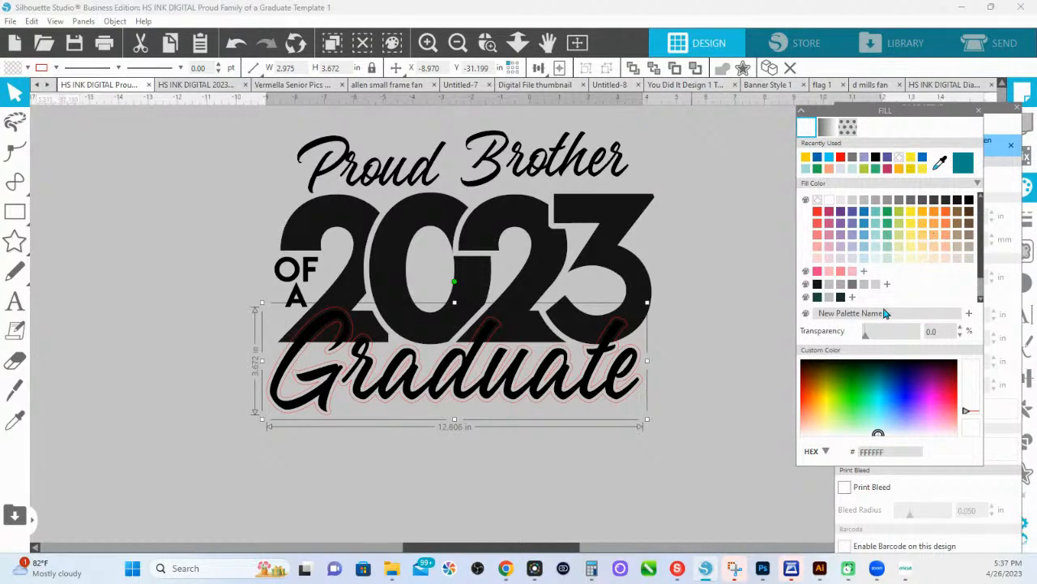
left_click(945, 214)
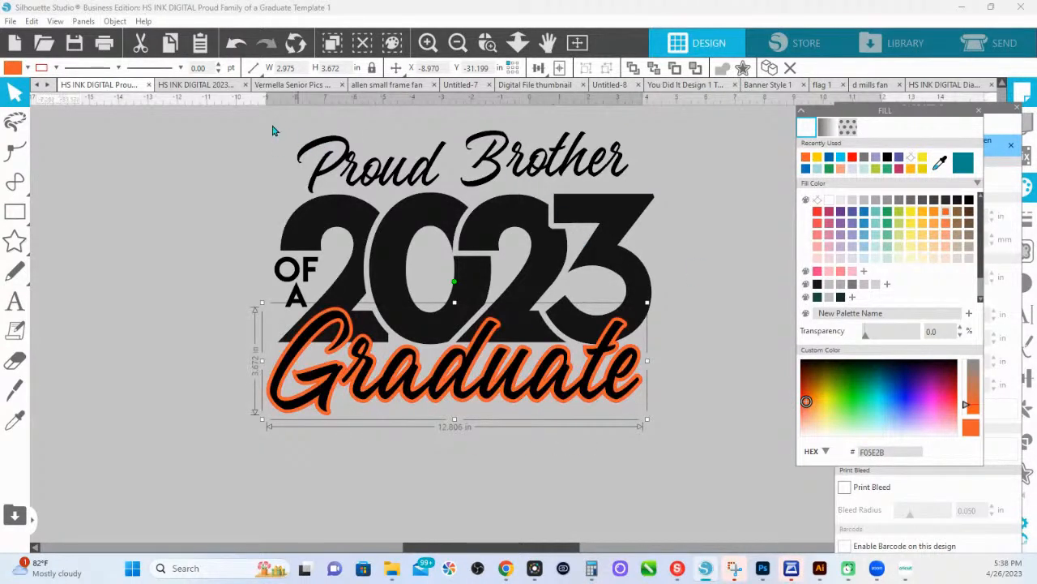
left_click_drag(273, 127, 636, 199)
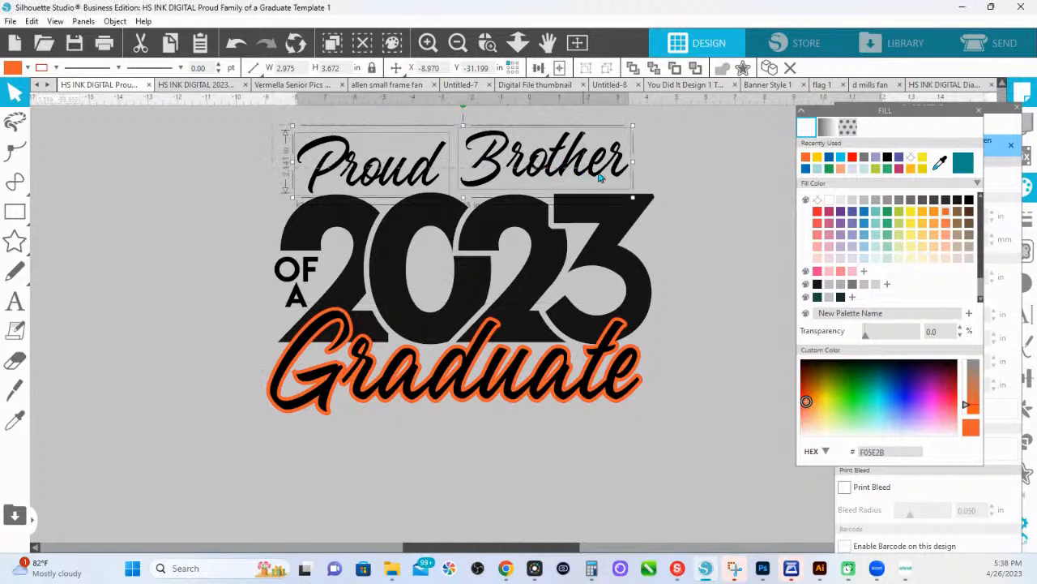
left_click(804, 158)
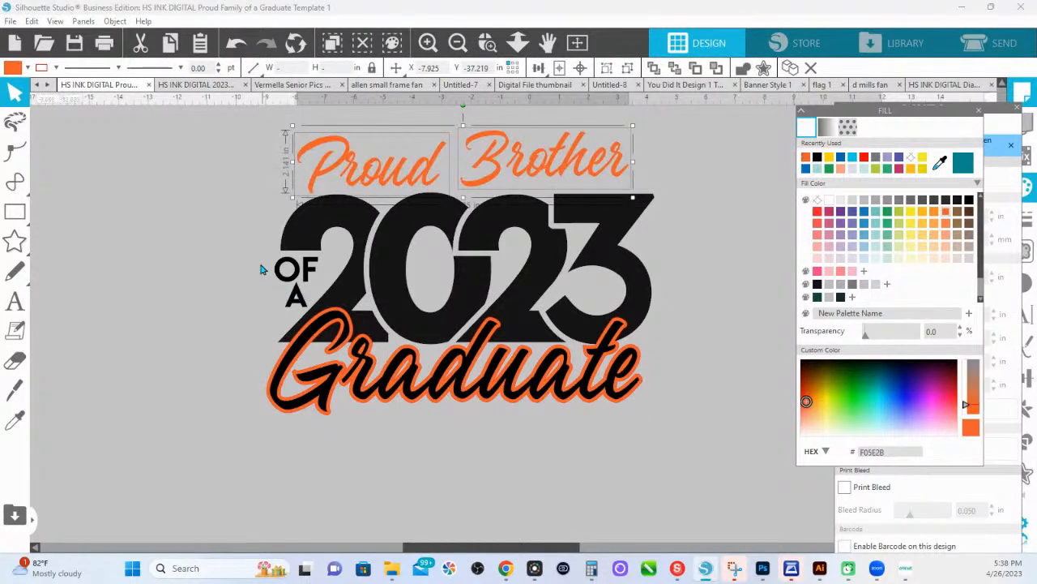
Fill the "OF A" lettering beside the 2023 with white.
left_click(294, 299)
left_click(838, 286)
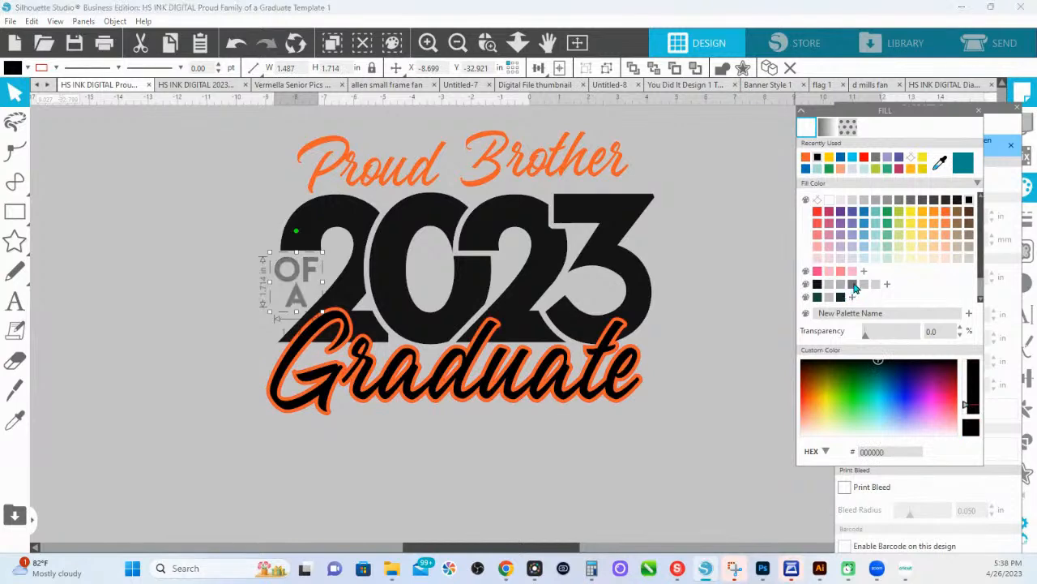
left_click(826, 201)
left_click(701, 272)
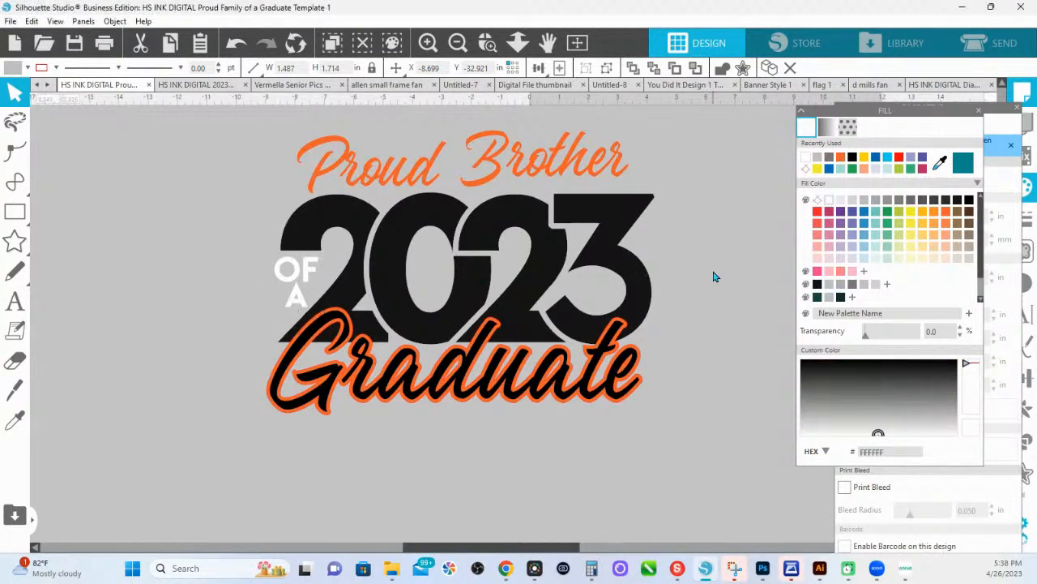
Align the words "Proud" and "Brother" along their vertical middles.
left_click(486, 161)
left_click(291, 158)
left_click(510, 162, "shift")
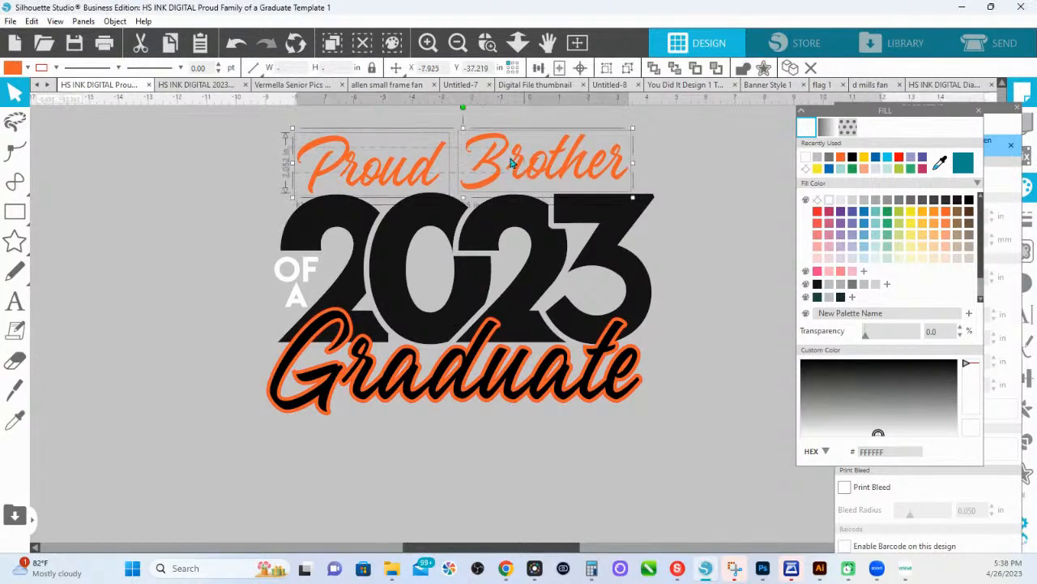
left_click(538, 68)
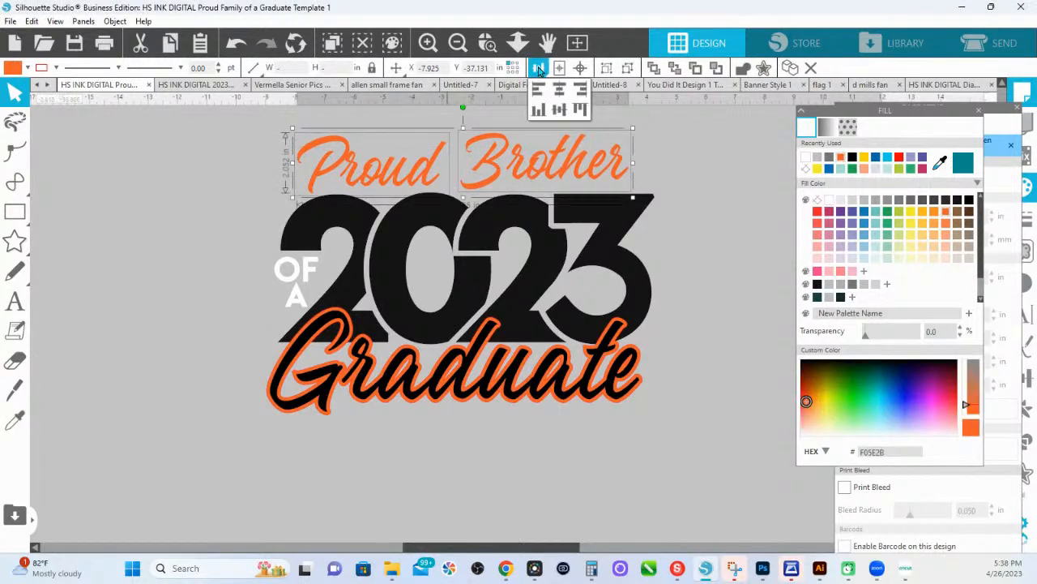
left_click(557, 111)
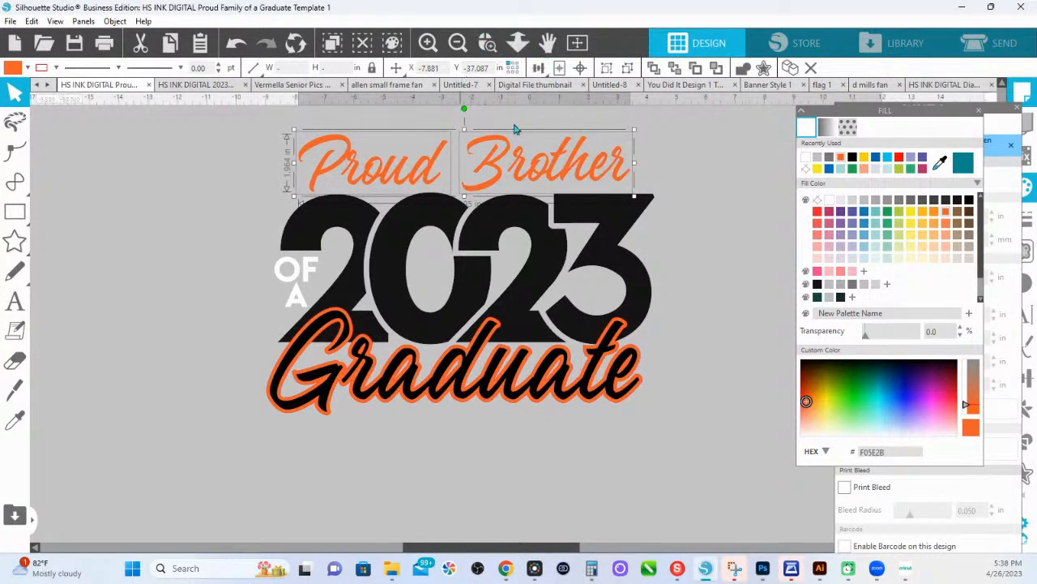
Subtract the orange "Graduate" offset from the 2023 and remove the offset shape.
left_click(621, 325)
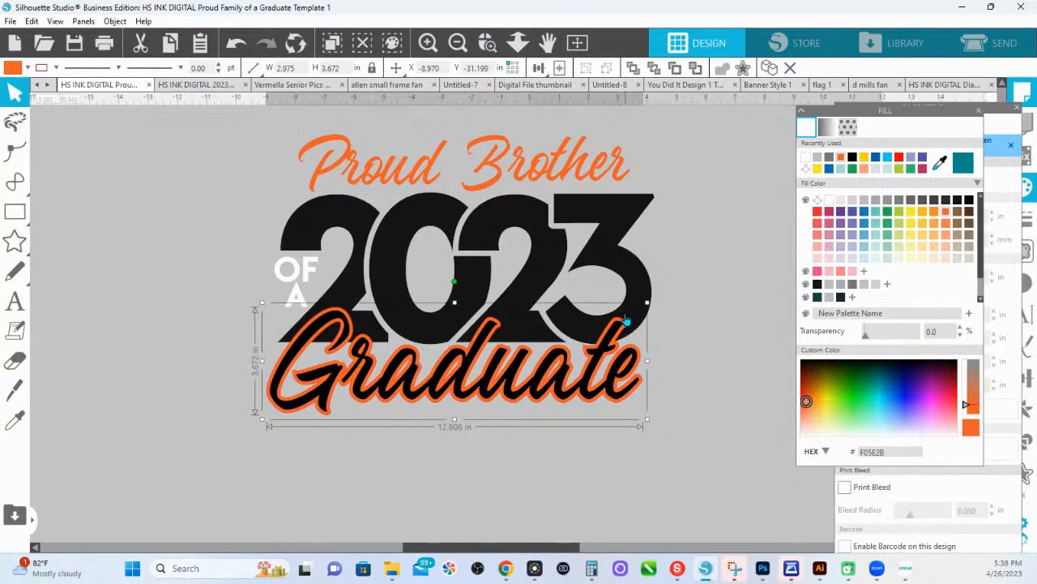
left_click(627, 318)
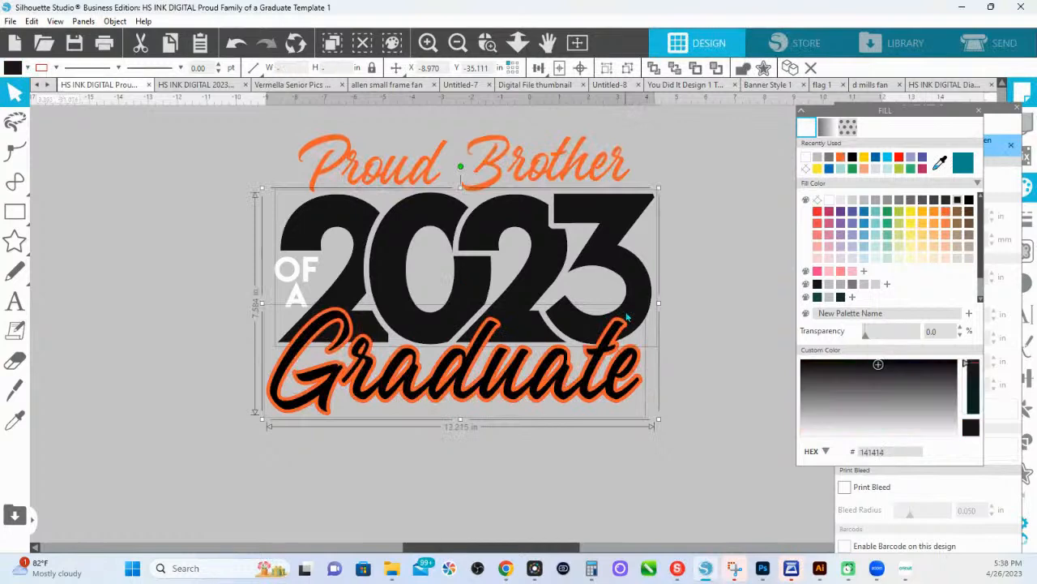
left_click(1023, 468)
left_click_drag(875, 106, 717, 130)
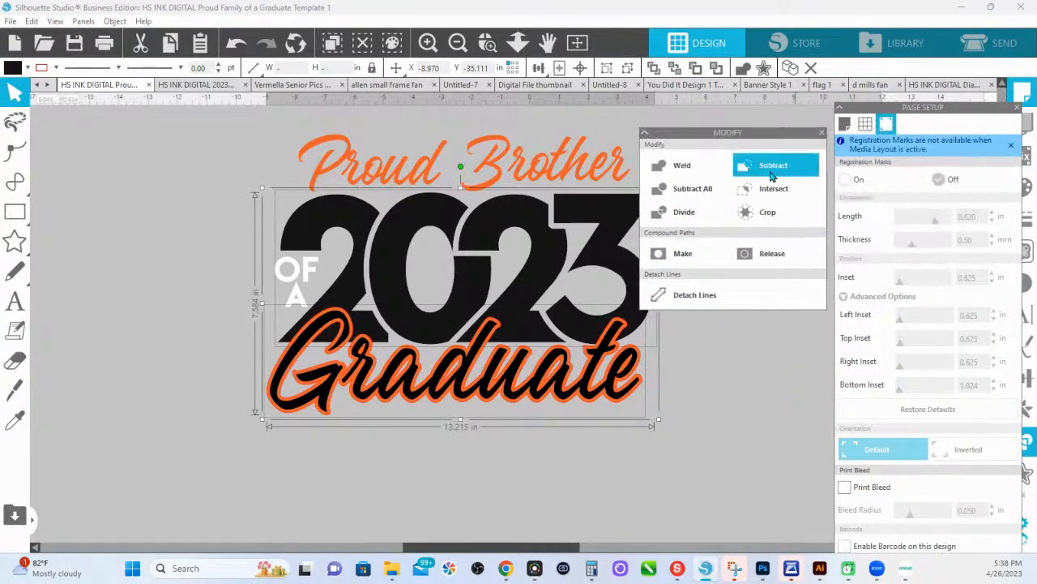
left_click(771, 166)
Fill the script "Graduate" with the same orange as "Proud Brother".
left_click(614, 397)
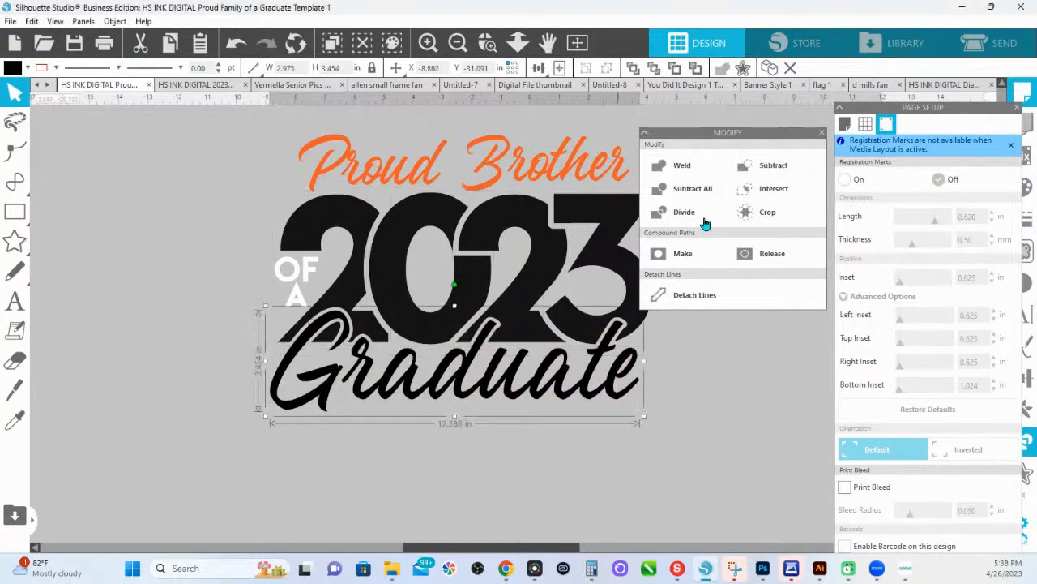
left_click(1024, 186)
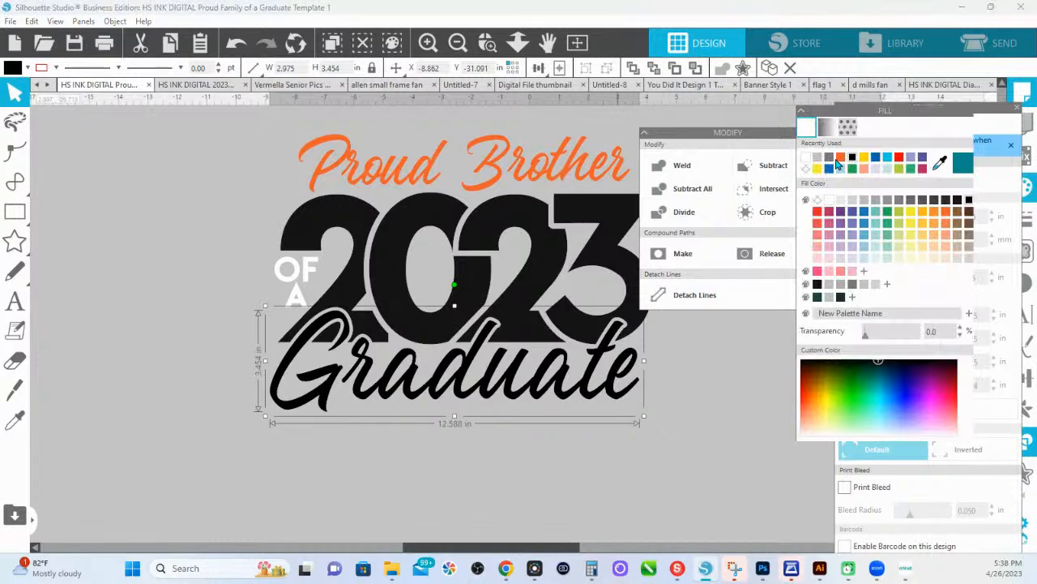
left_click(805, 156)
left_click(576, 428)
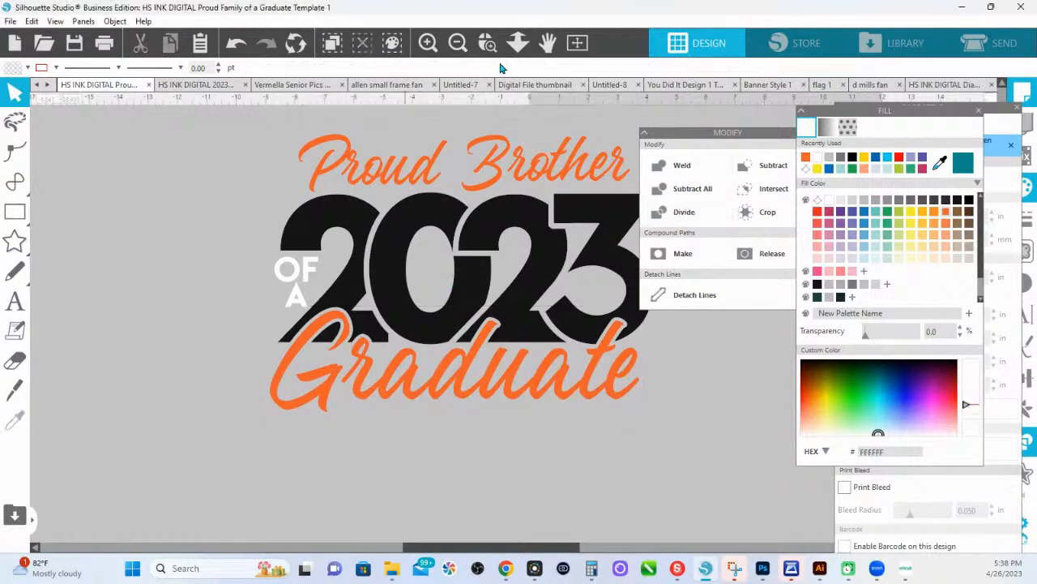
left_click(518, 42)
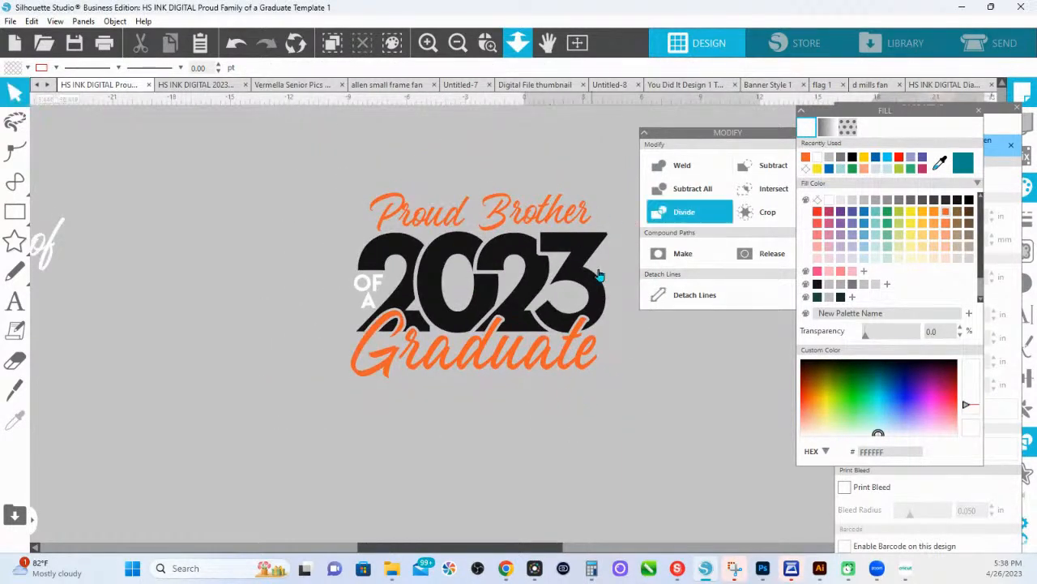
key("space")
left_click_drag(643, 389, 486, 384)
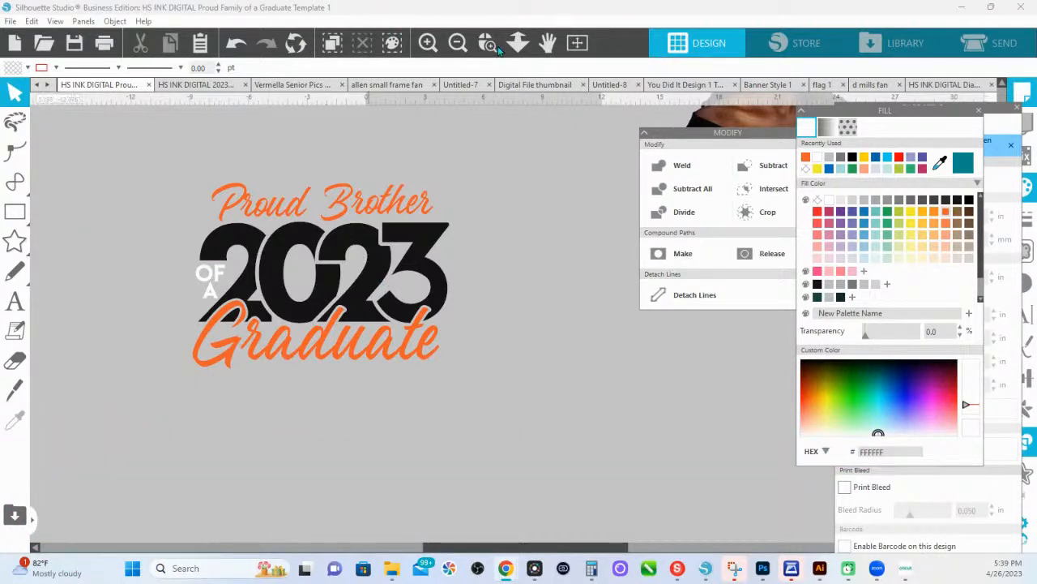
left_click(518, 43)
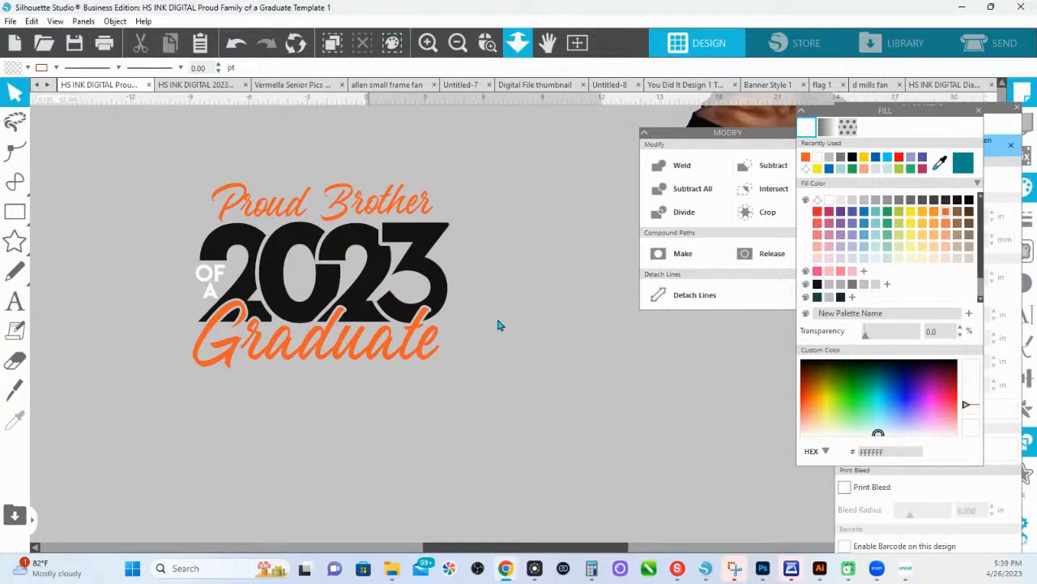
left_click(510, 49)
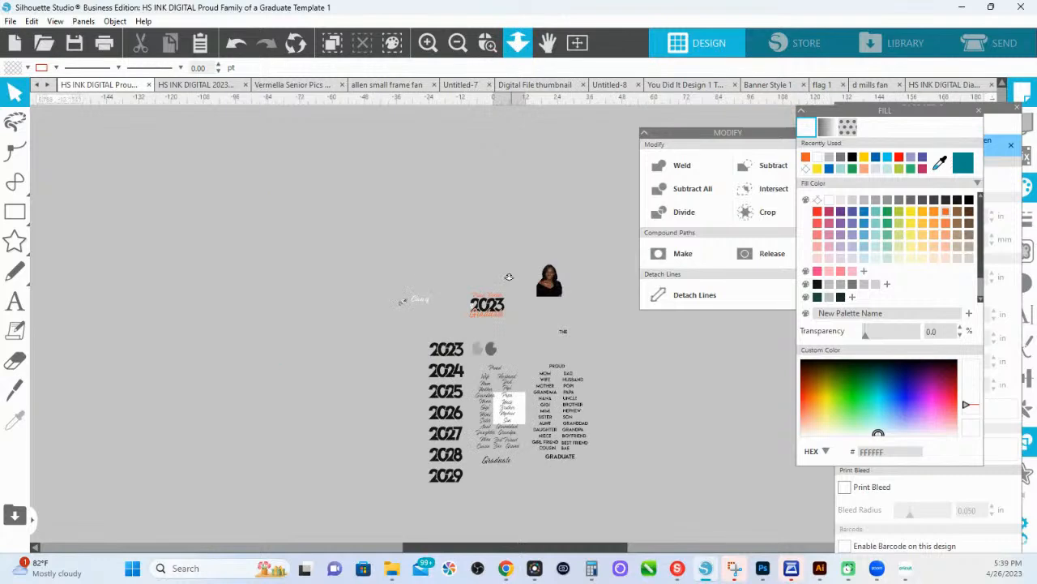
Duplicate the finished "Proud Brother of a 2023 Graduate" lettering and place the copy directly above the original.
left_click(486, 306)
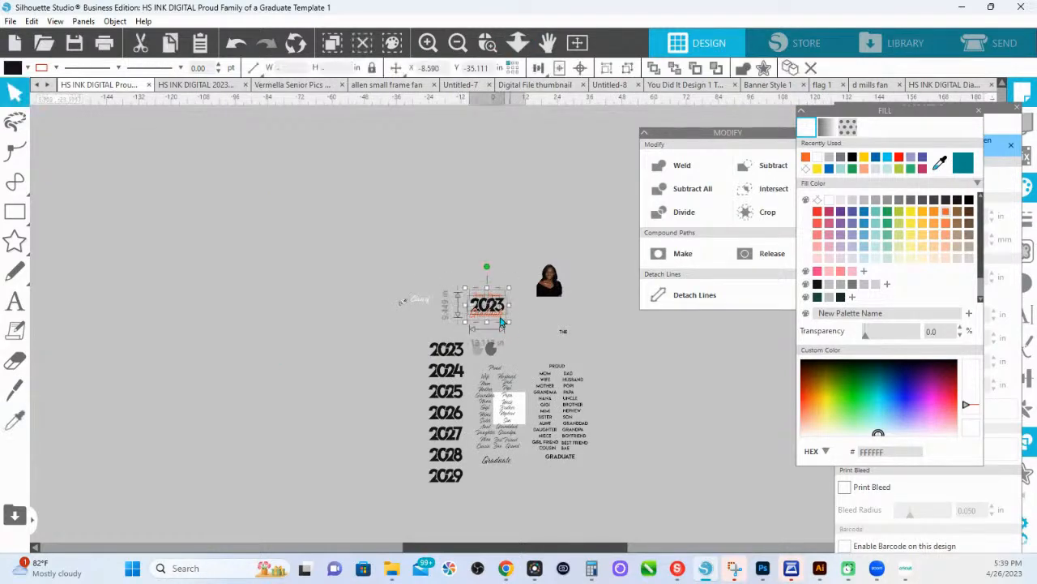
right_click(500, 324)
left_click(540, 271)
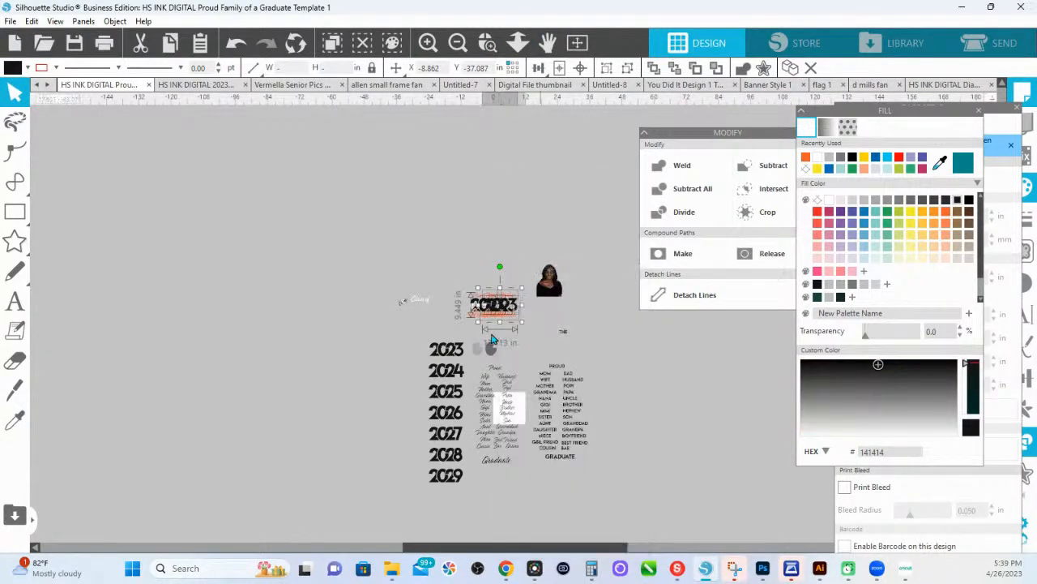
left_click_drag(491, 306, 489, 277)
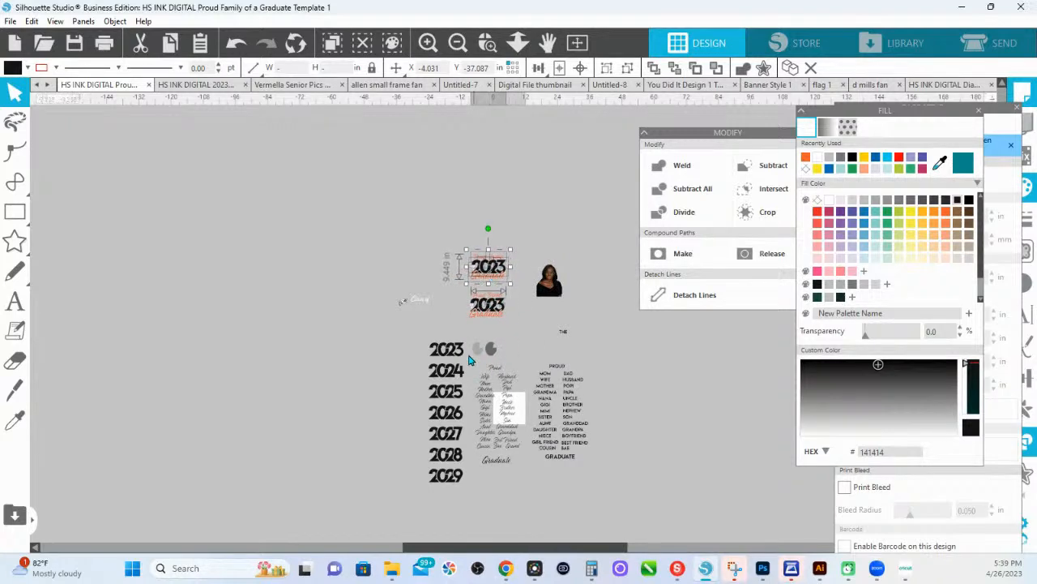
Move the pair of grey notched ovals from beside the template's 2023 to the area above the portrait.
left_click(494, 355)
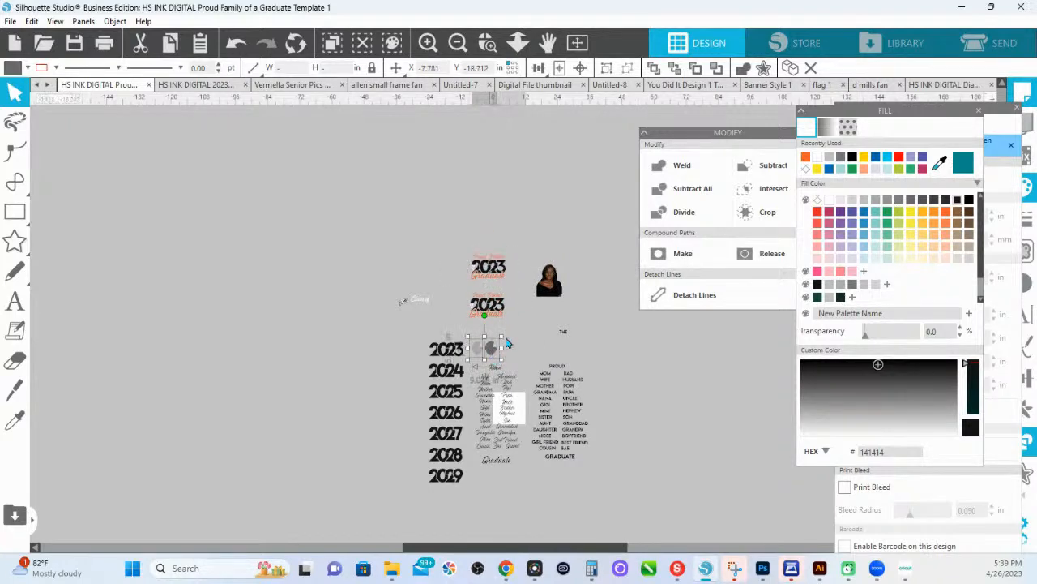
left_click_drag(496, 359, 543, 262)
left_click_drag(878, 364, 878, 389)
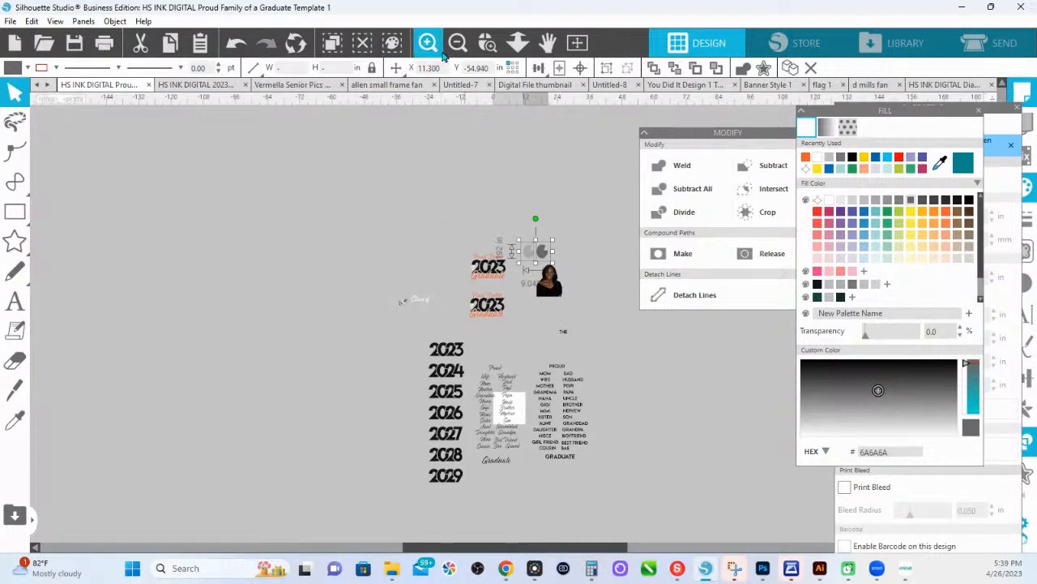
left_click(486, 42)
left_click_drag(482, 186, 620, 321)
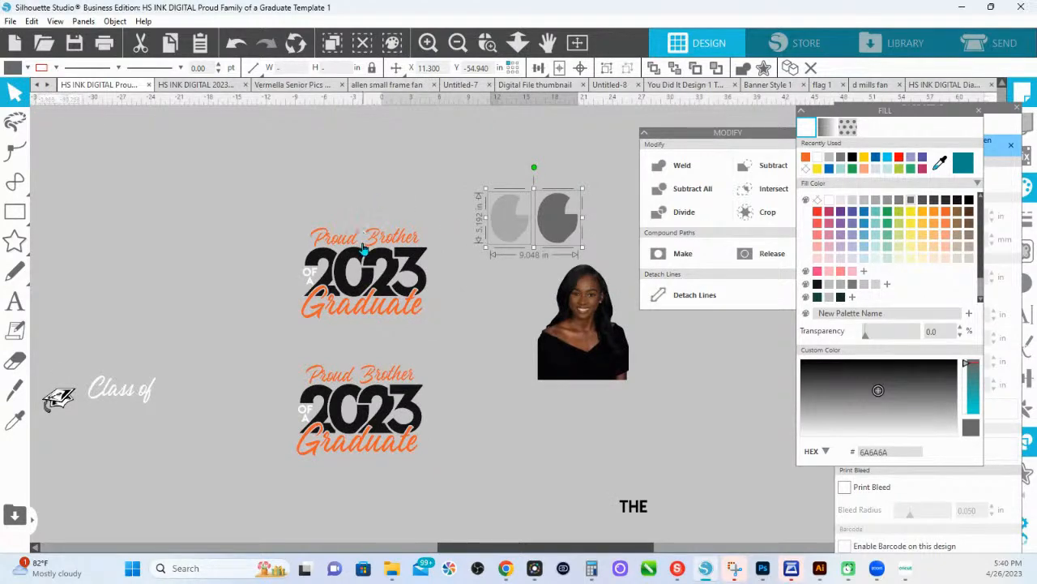
Duplicate the pair of grey notched ovals and return one pair to its place beside the template's black 2023.
left_click(518, 42)
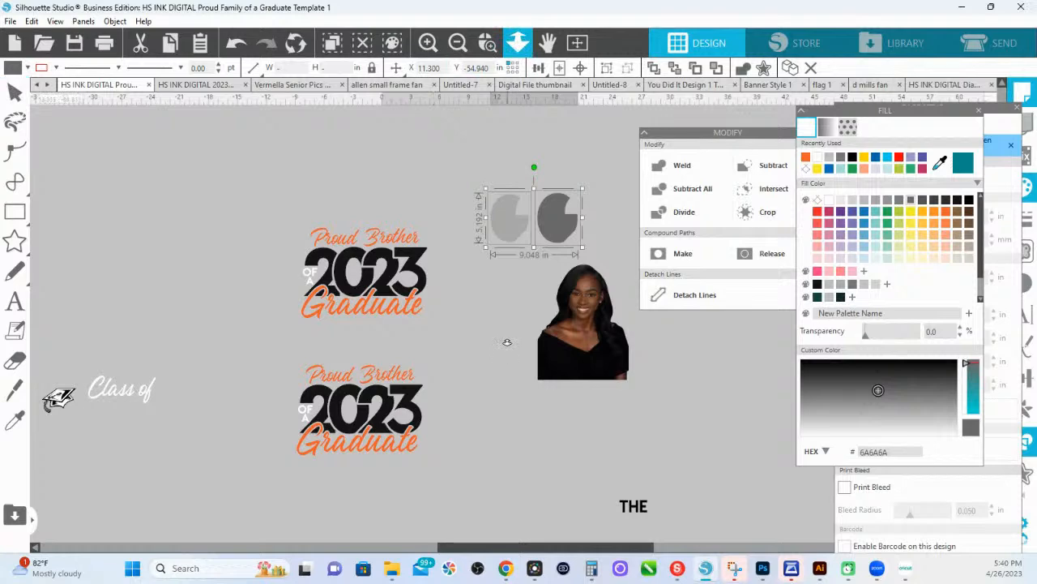
left_click_drag(507, 341, 485, 403)
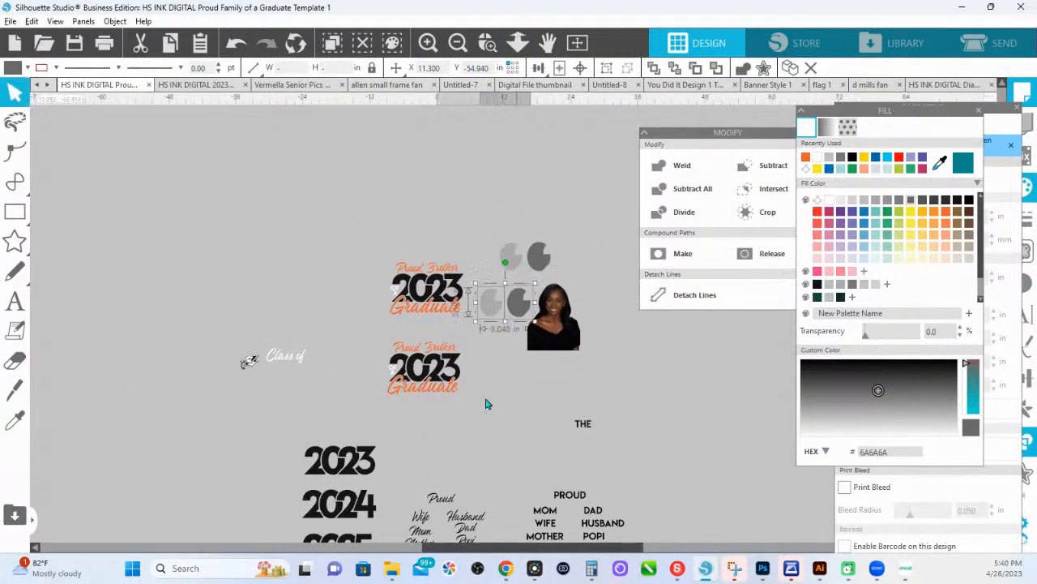
left_click_drag(517, 300, 443, 471)
Try placing the light grey notched oval over the dark grey one and centring the two on each other.
left_click(487, 42)
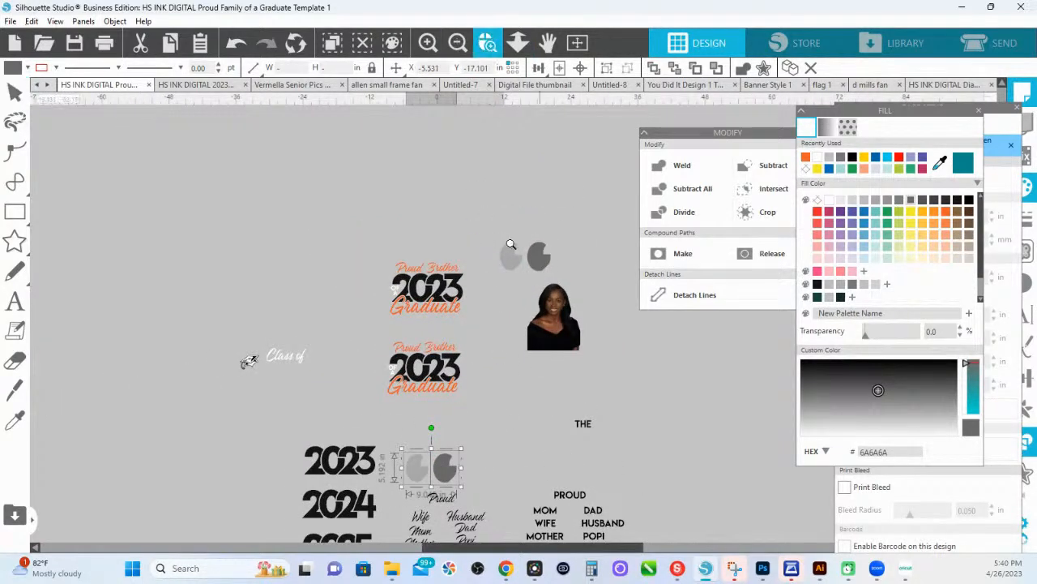
left_click_drag(499, 240, 656, 314)
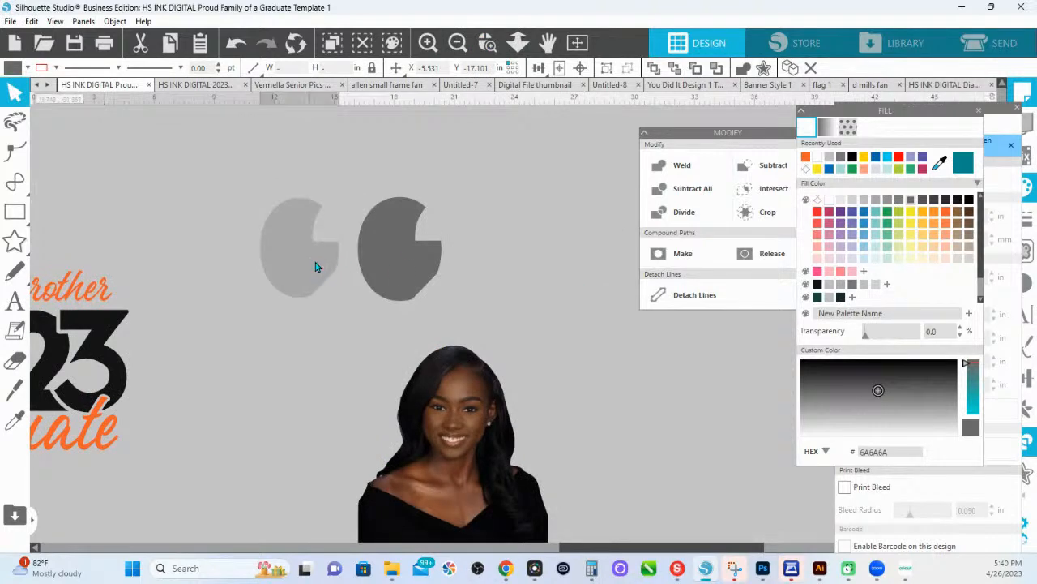
left_click_drag(316, 267, 405, 248)
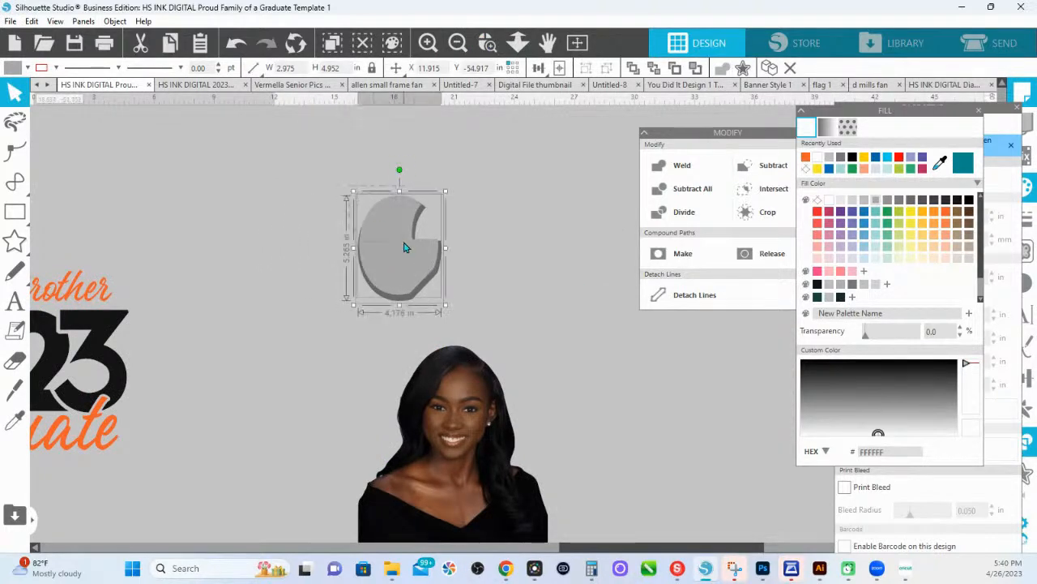
left_click(540, 68)
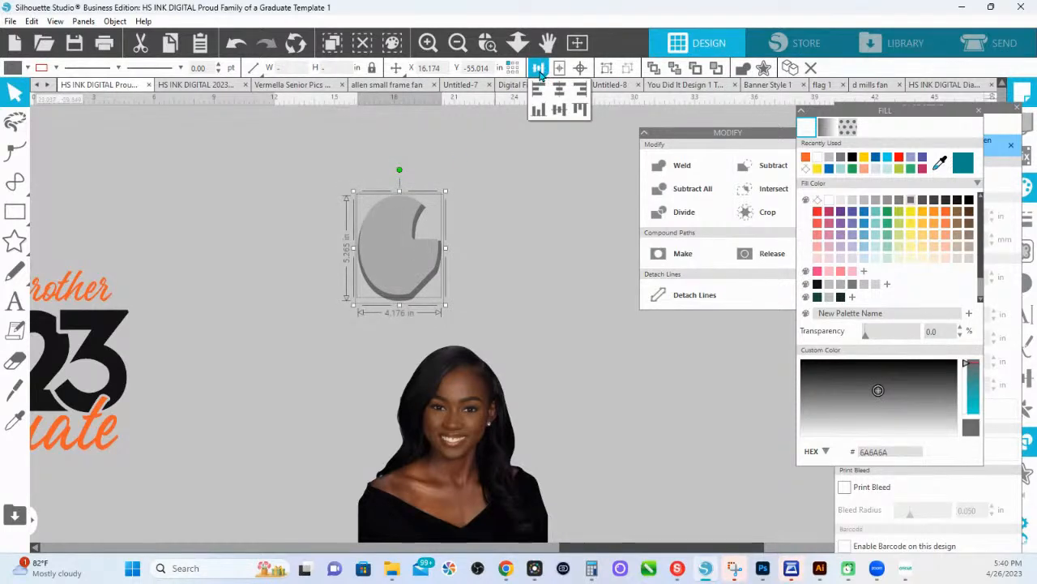
left_click(580, 68)
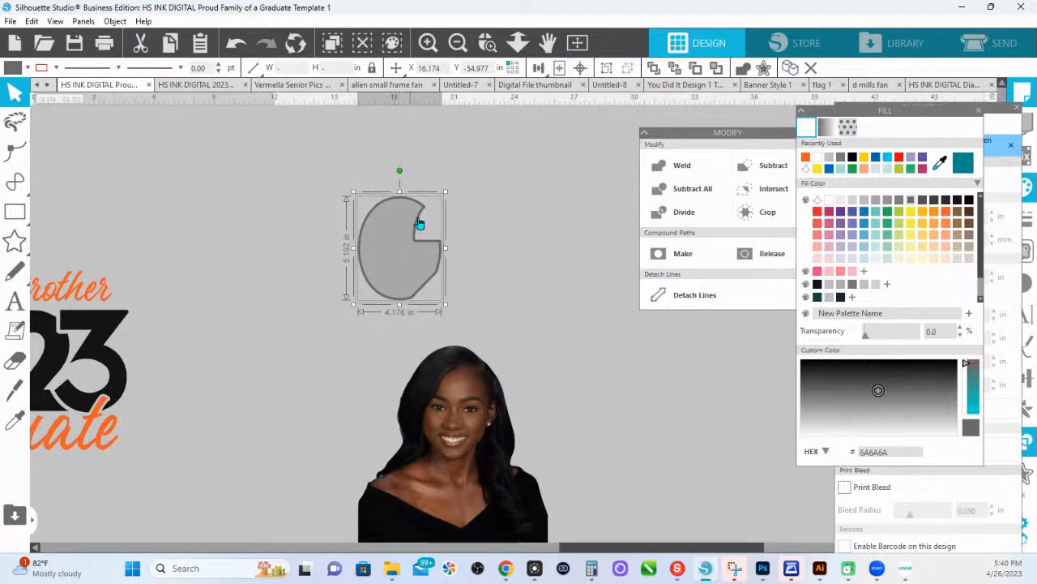
Separate the two notched ovals, placing the dark one between the lettering and the portrait and the light one above it.
left_click_drag(412, 226, 332, 276)
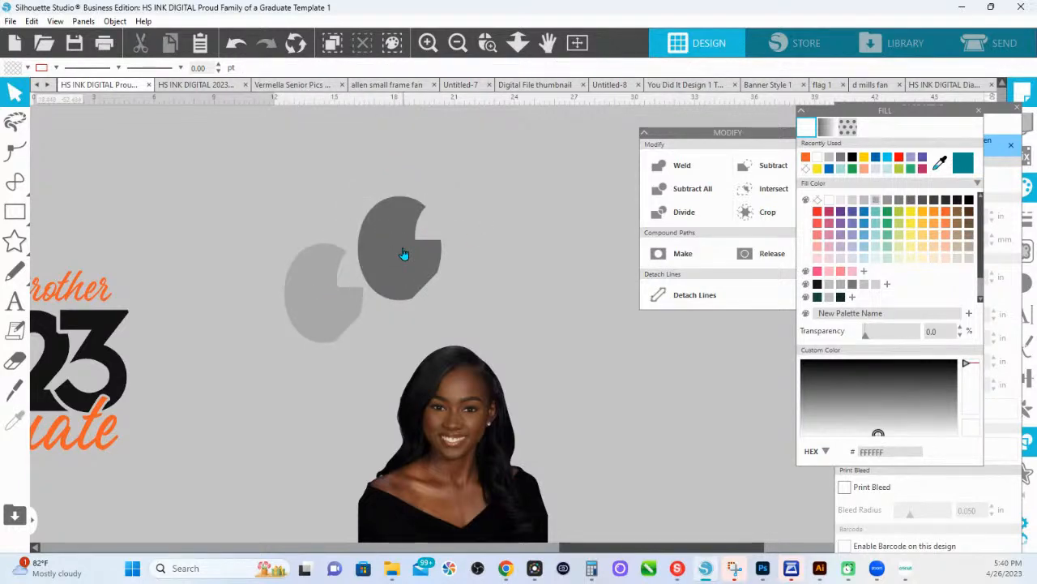
left_click(517, 42)
scroll(487, 175, "down", 2)
left_click_drag(357, 387, 484, 389)
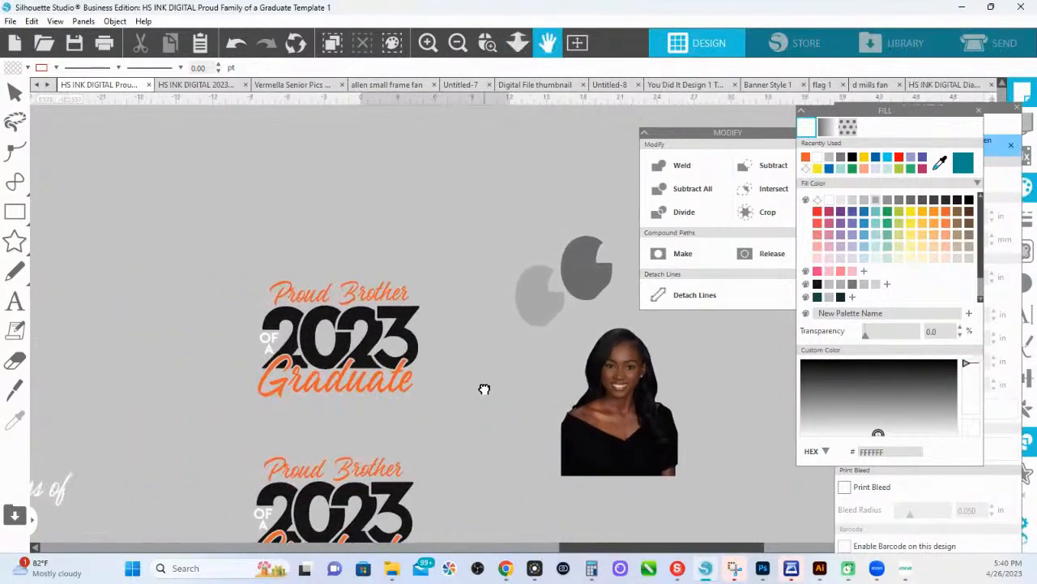
left_click_drag(563, 293, 475, 271)
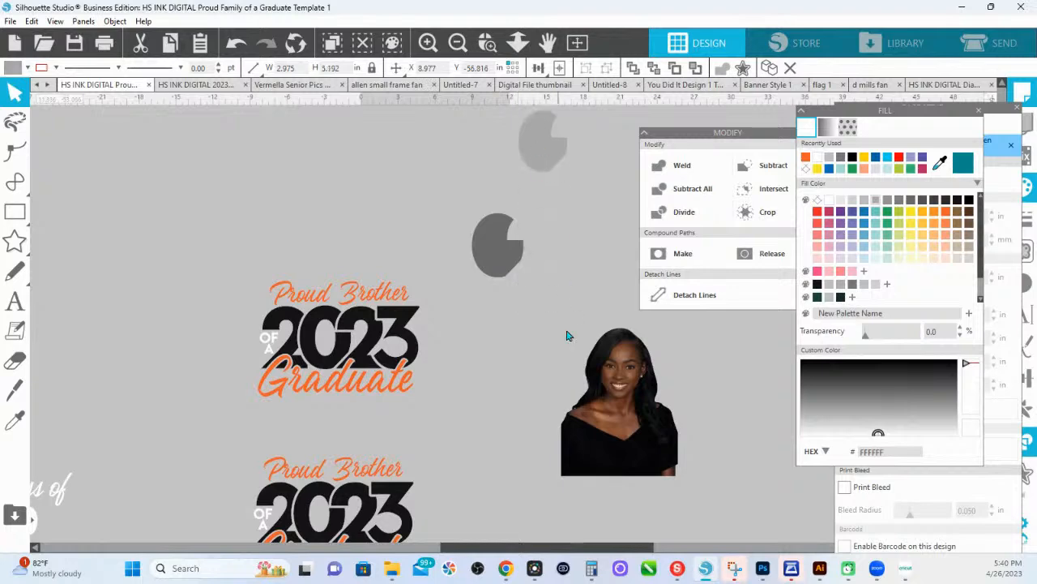
Duplicate the portrait, shrink the copy to about 6.07 in wide and place it over the dark grey notched oval.
left_click_drag(565, 371, 468, 274)
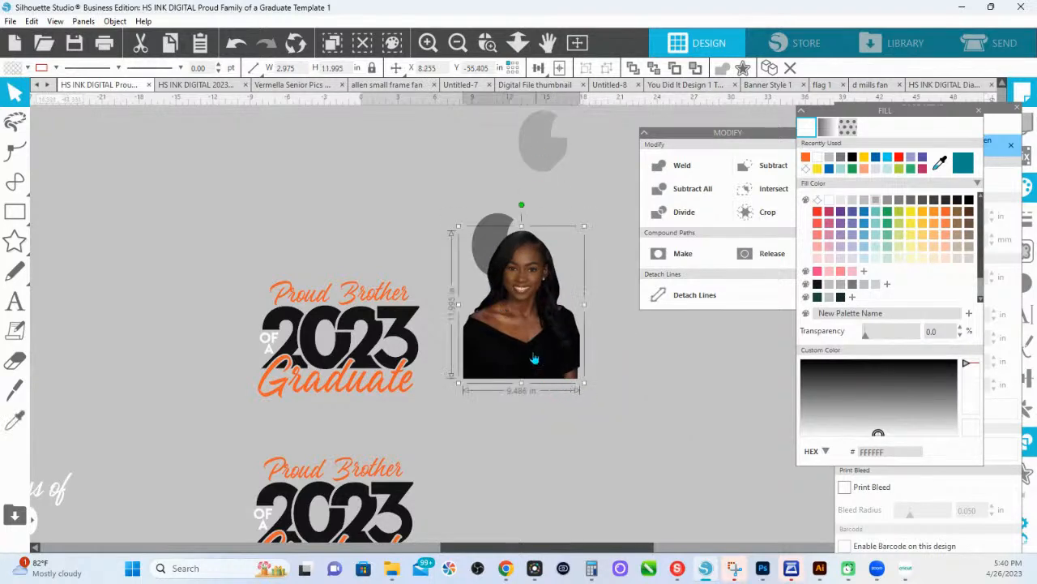
left_click_drag(535, 359, 475, 294)
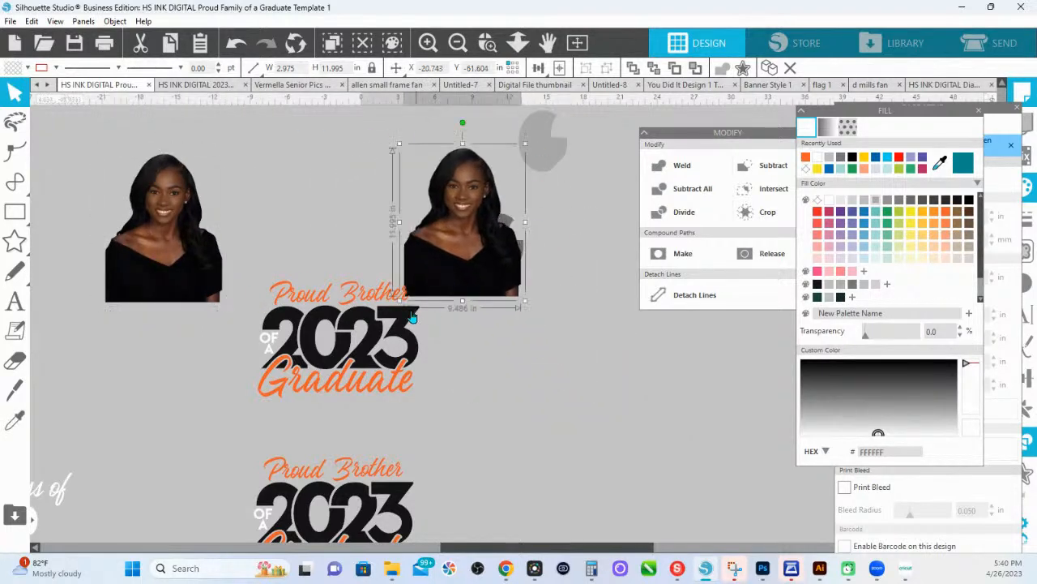
left_click_drag(401, 300, 462, 261)
left_click_drag(480, 215, 495, 252)
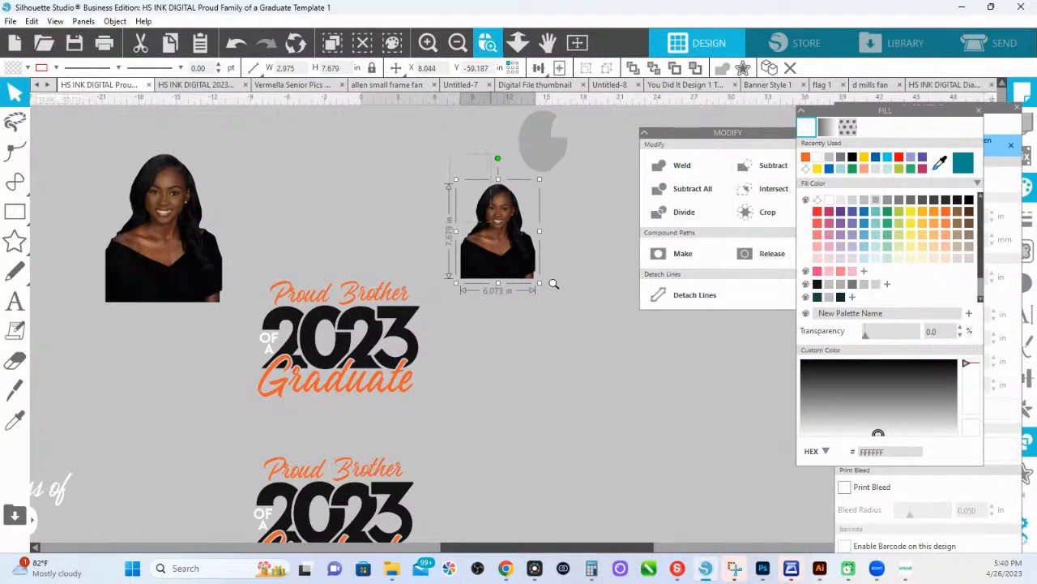
Send the smaller portrait to the back, behind the dark grey notched oval.
left_click_drag(553, 283, 577, 303)
right_click(449, 350)
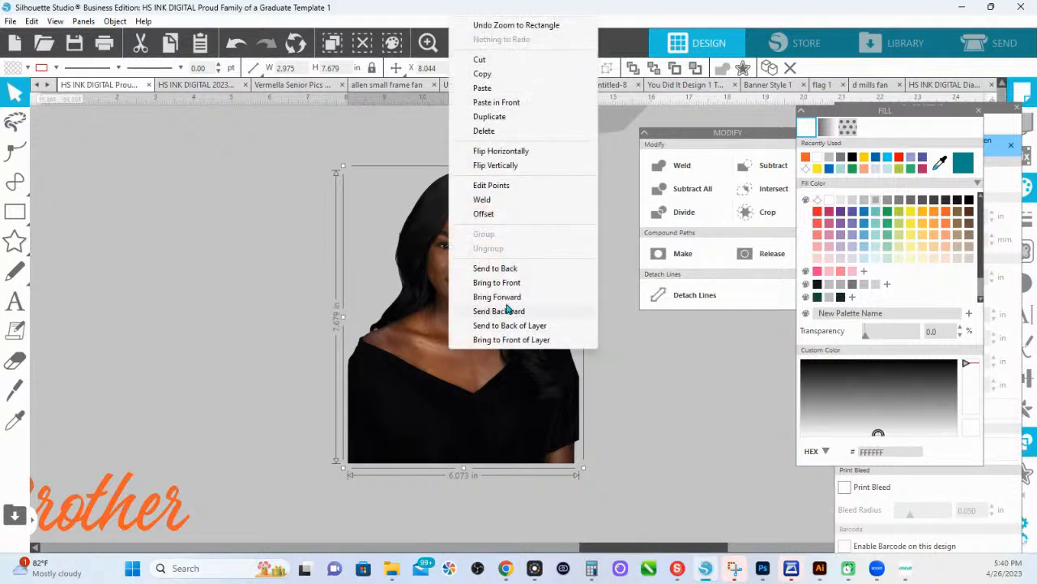
left_click(508, 271)
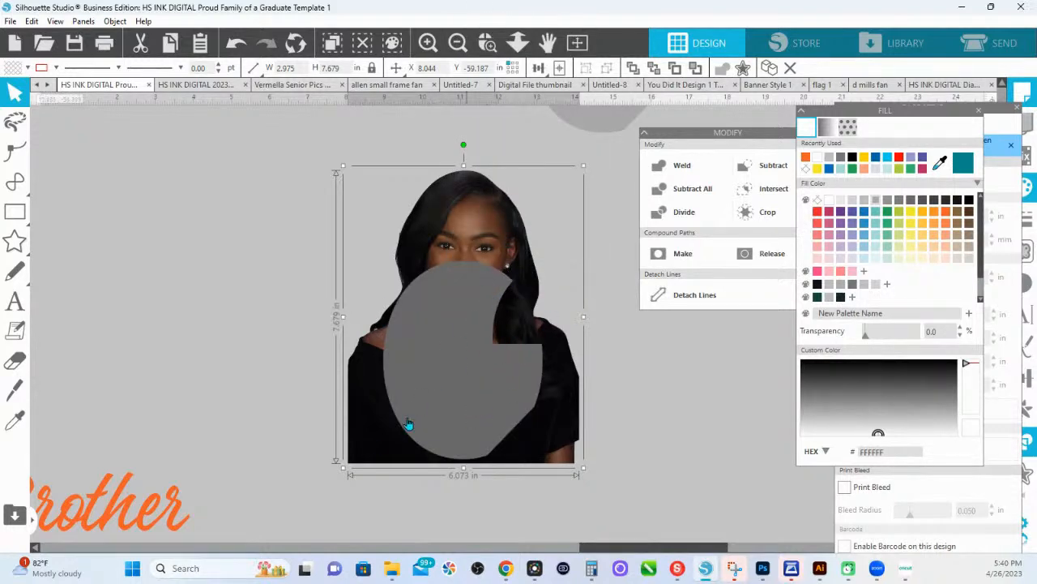
Scale the portrait behind the oval down to about 4.85 in wide and line its lower edge up with the oval's.
left_click_drag(343, 468, 377, 428)
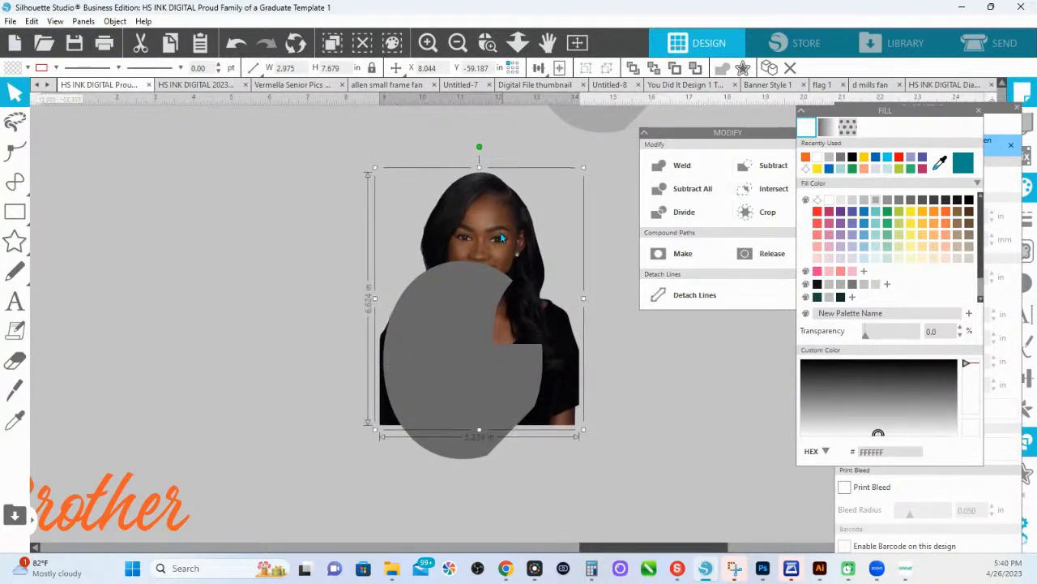
left_click_drag(500, 232, 491, 262)
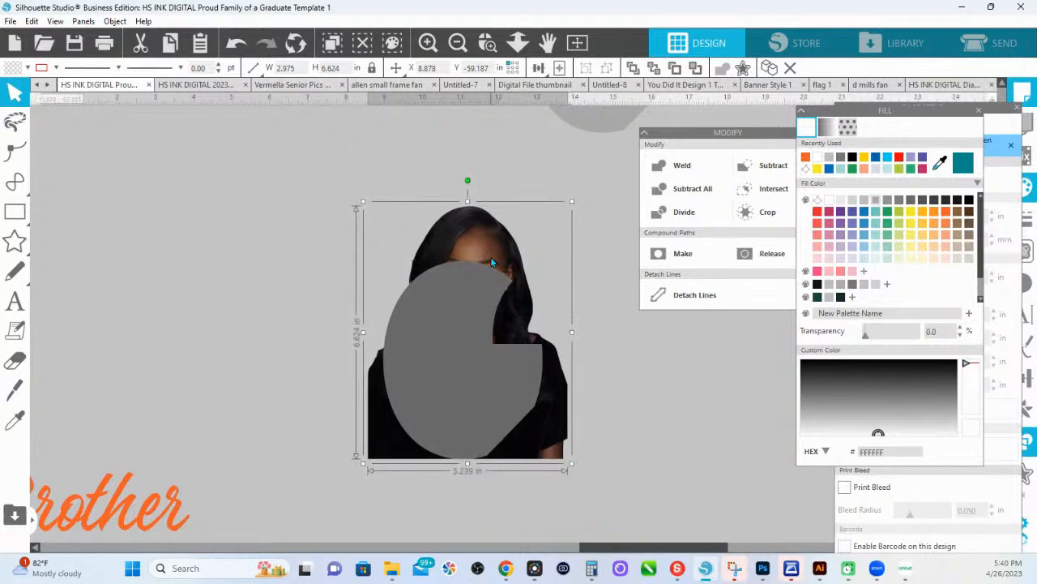
right_click(492, 220)
left_click(571, 208)
left_click_drag(571, 207, 560, 217)
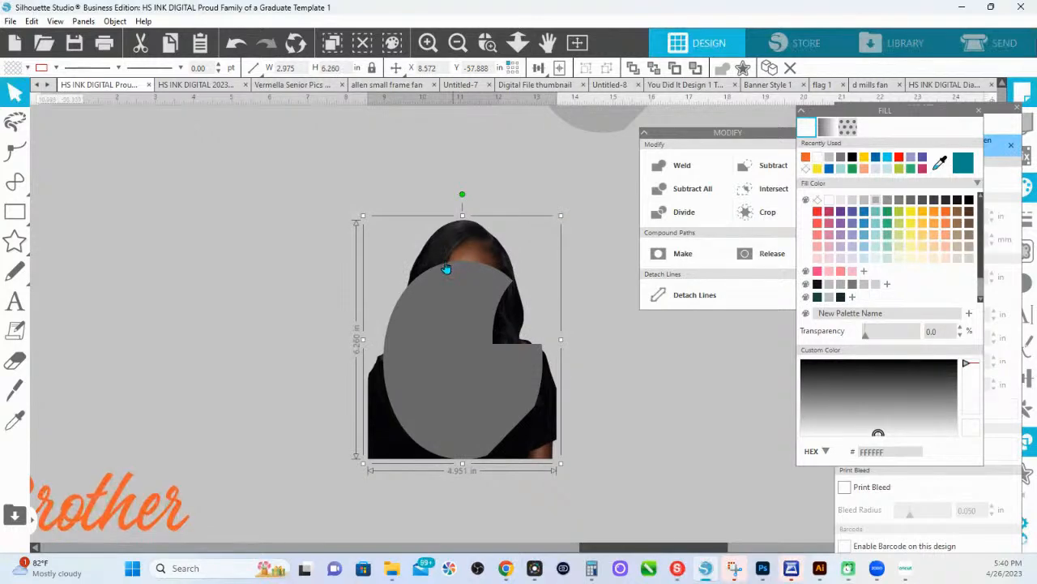
left_click_drag(530, 418, 531, 419)
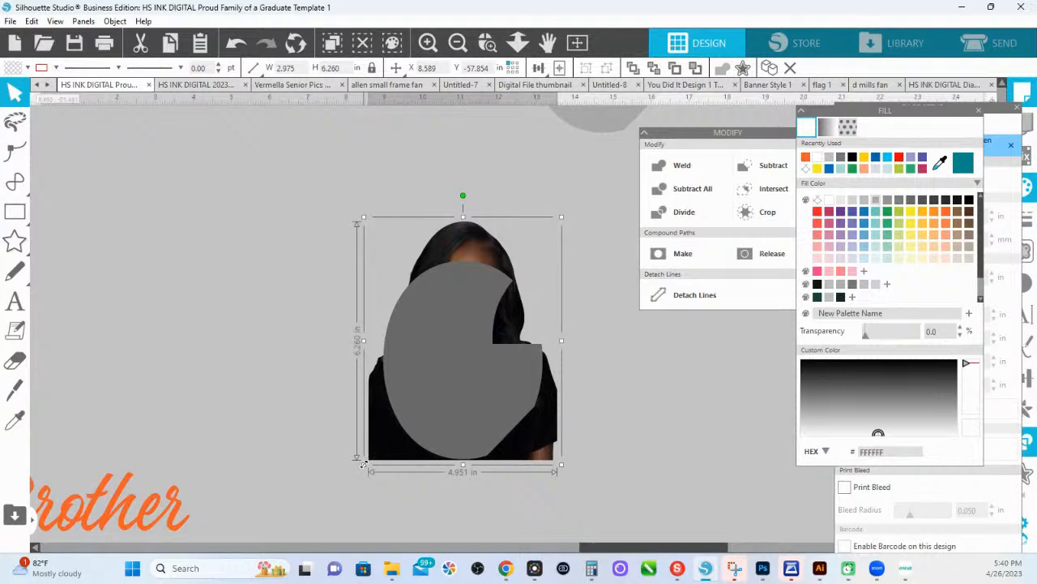
left_click_drag(363, 464, 368, 460)
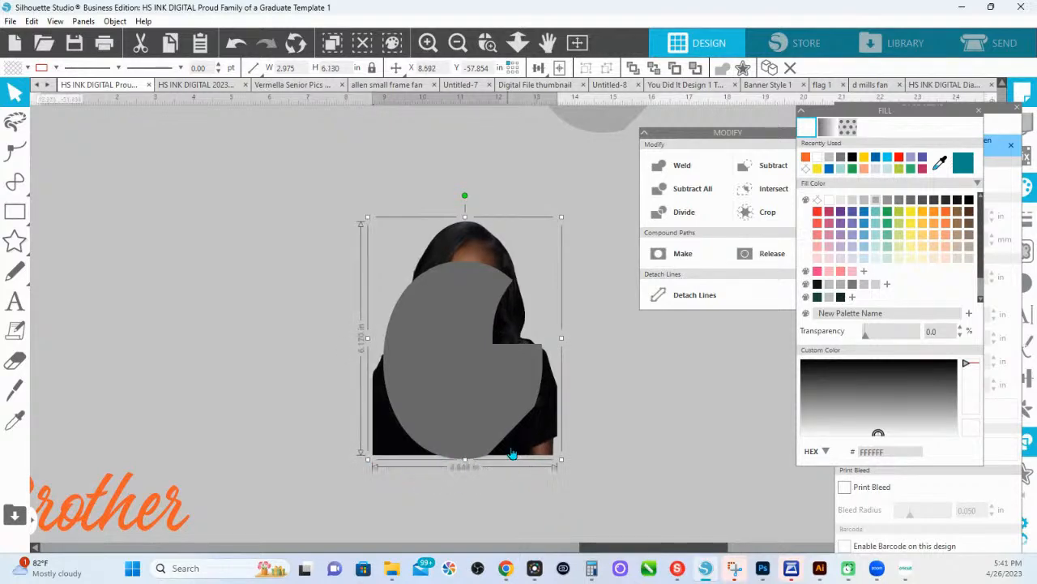
left_click_drag(512, 454, 511, 458)
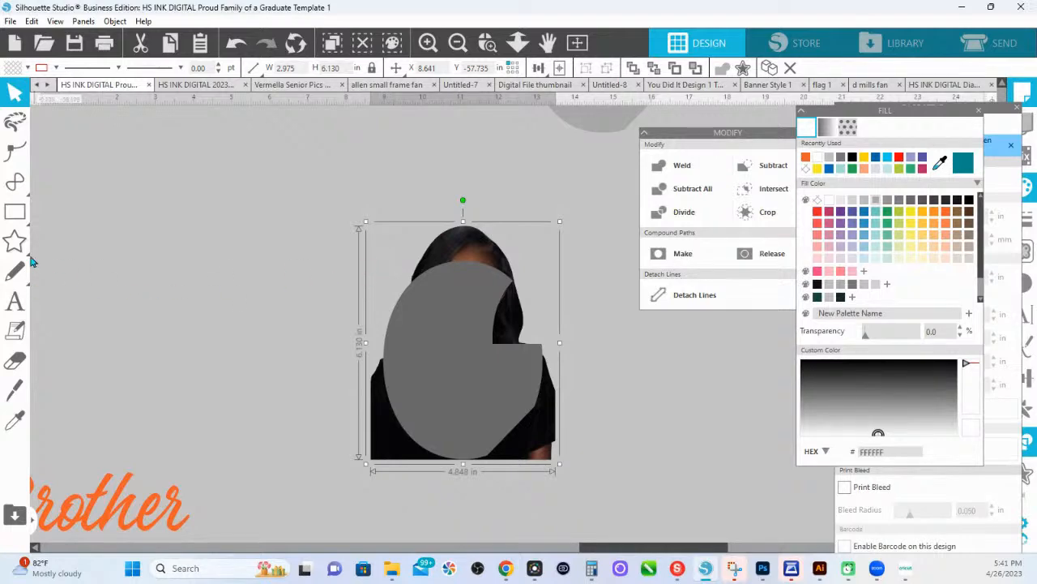
Draw a closed smooth curve about 4.2 in tall around the head, passing through the notch's upper tip and the oval's lower-left side.
mouse_move(15, 185)
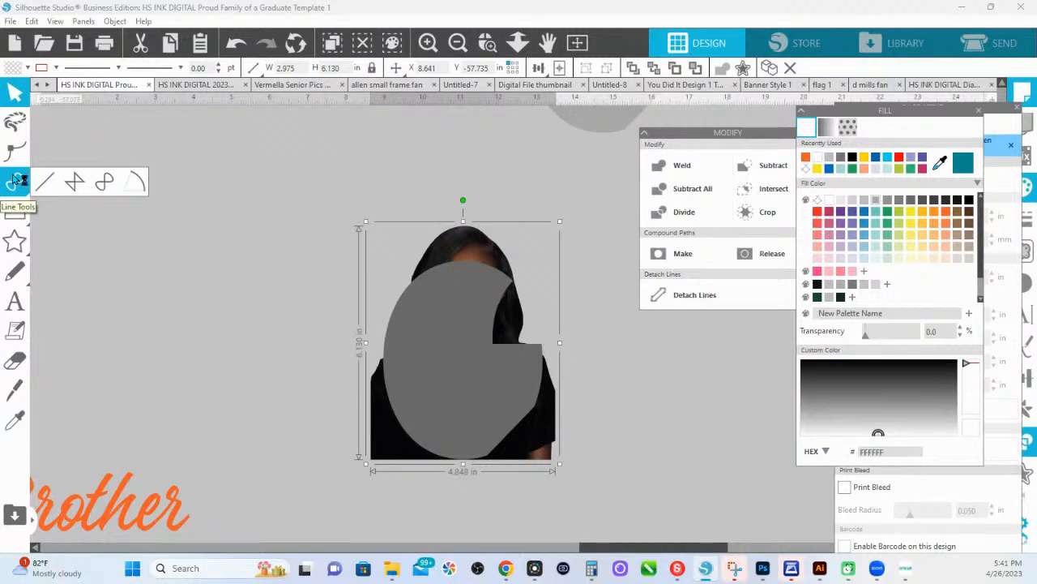
left_click(104, 184)
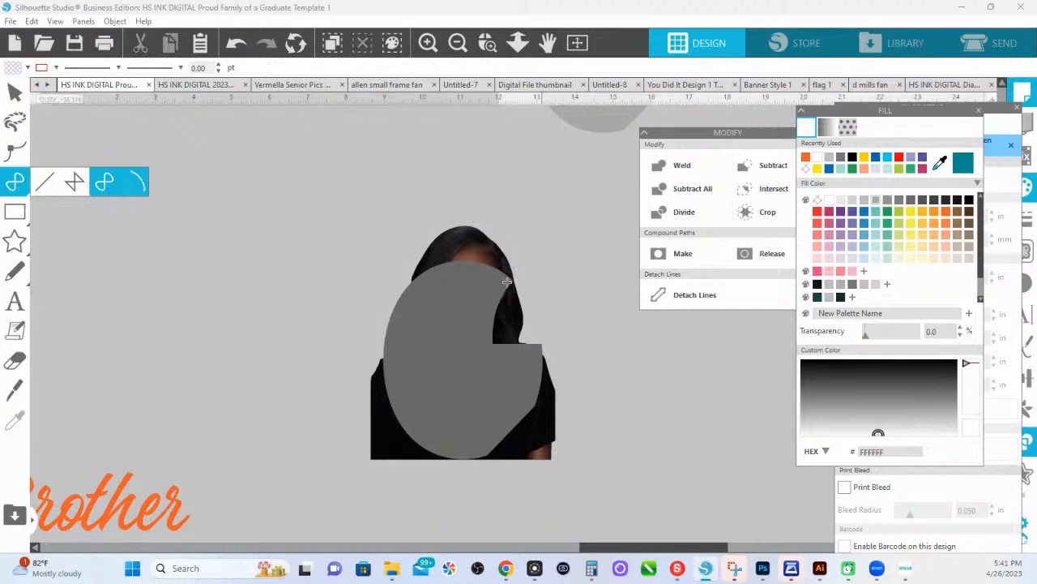
left_click(487, 42)
left_click_drag(370, 187, 651, 382)
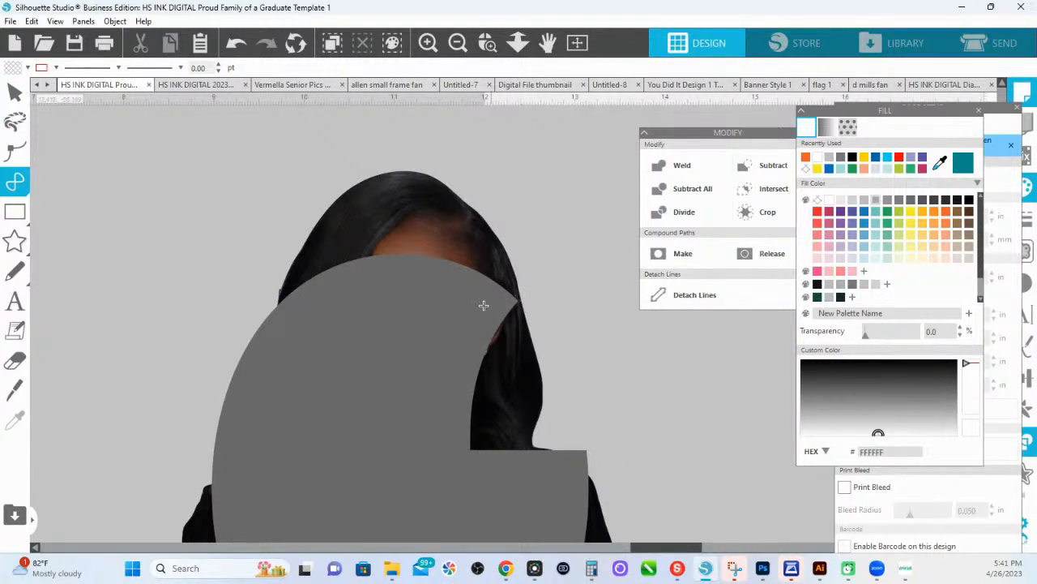
left_click(456, 309)
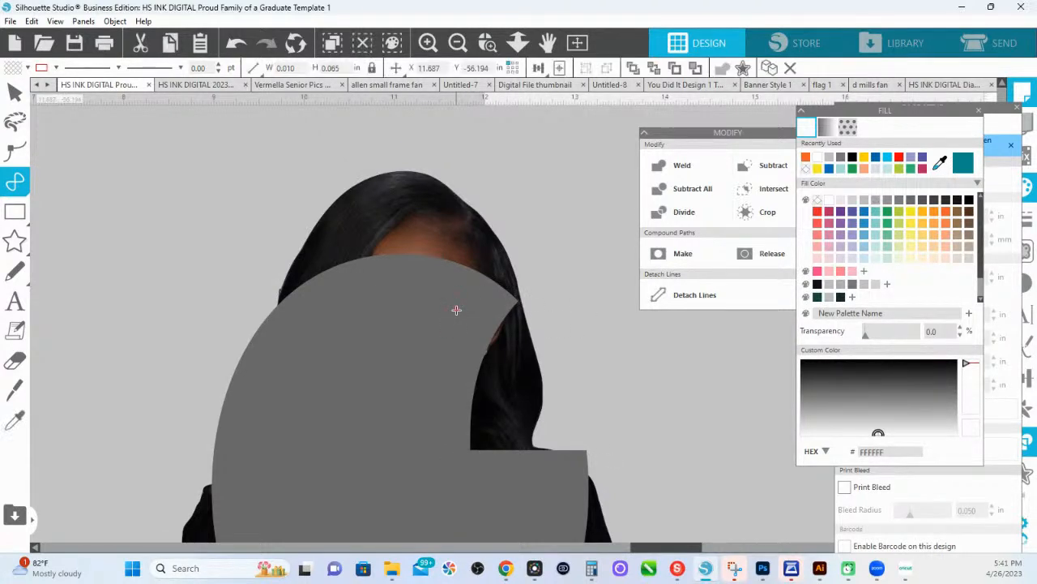
left_click(533, 300)
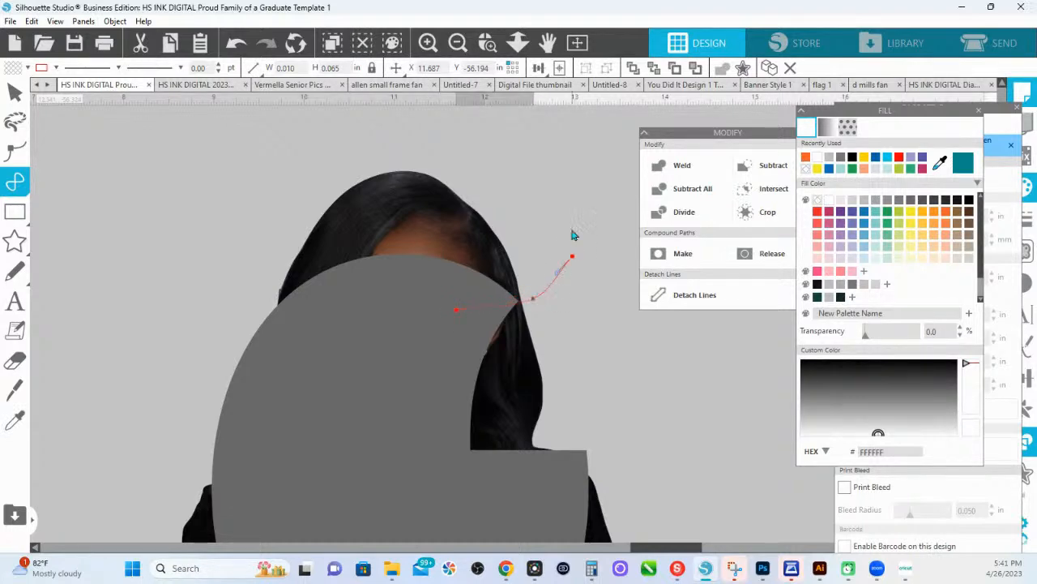
left_click(572, 241)
left_click(534, 167)
left_click(459, 122)
left_click(342, 122)
left_click(234, 126)
left_click(141, 172)
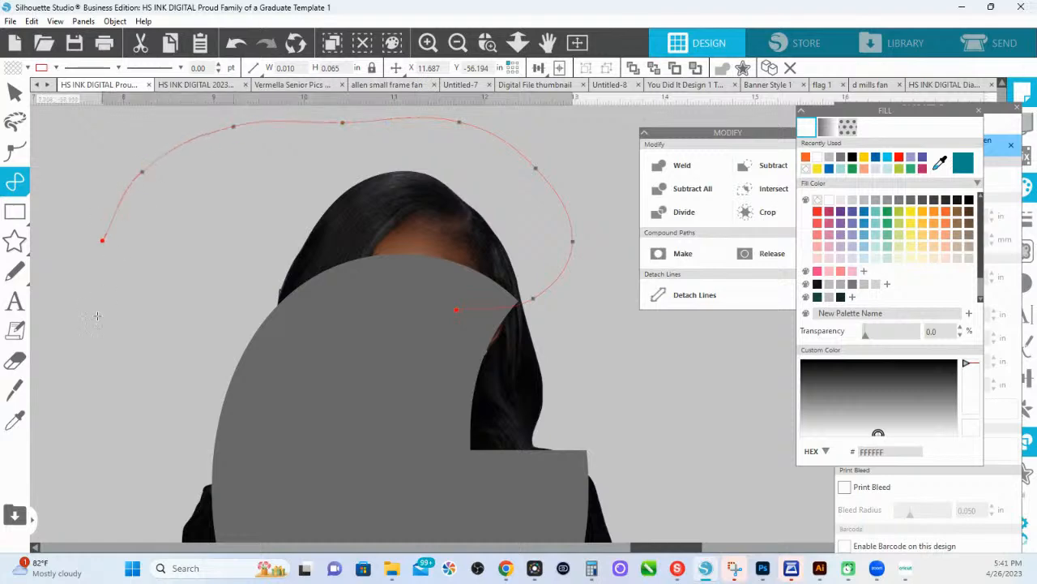
left_click(102, 240)
left_click(111, 345)
left_click(124, 382)
left_click(177, 444)
left_click(265, 487)
left_click(380, 436)
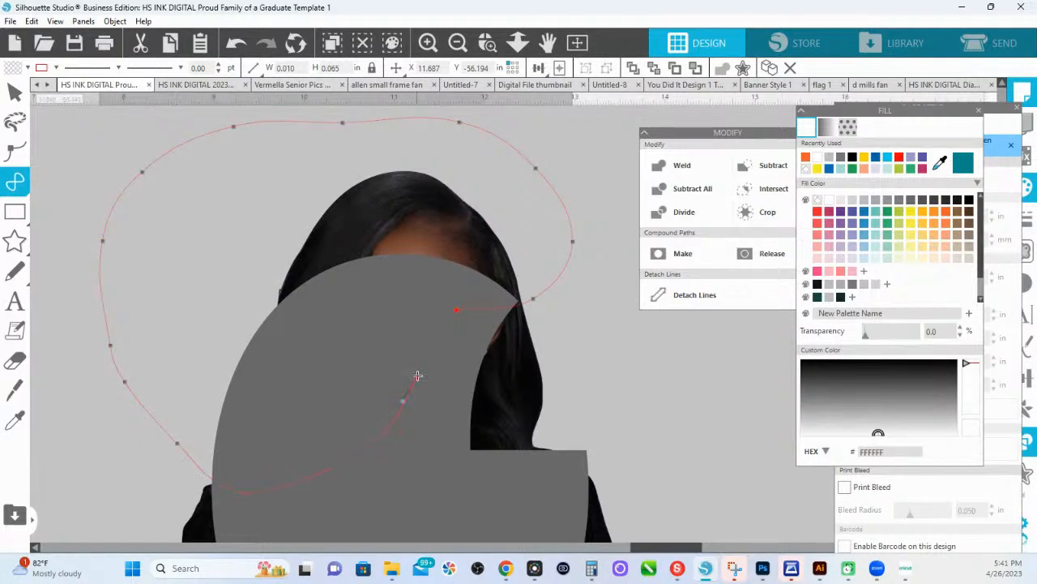
left_click(457, 311)
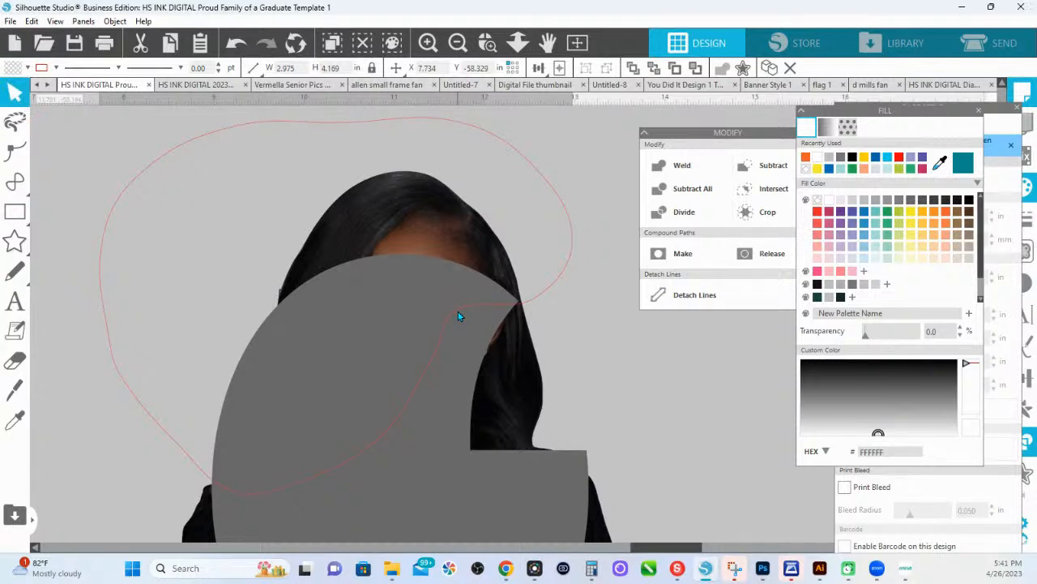
Weld the curve around the head to the dark grey notched oval and make the welded shape's fill transparent.
left_click(444, 123)
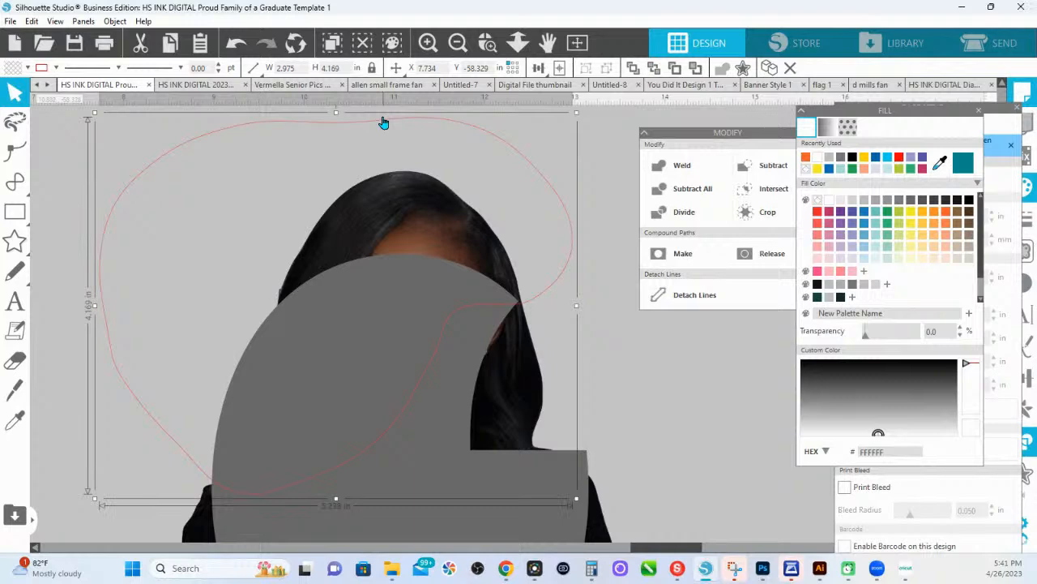
left_click(386, 310, "shift")
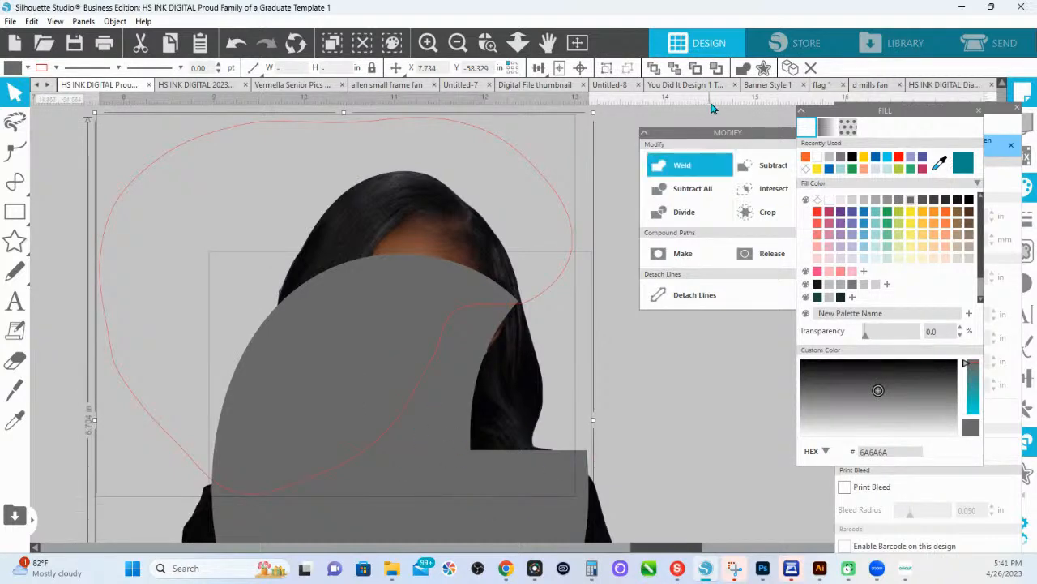
left_click(681, 169)
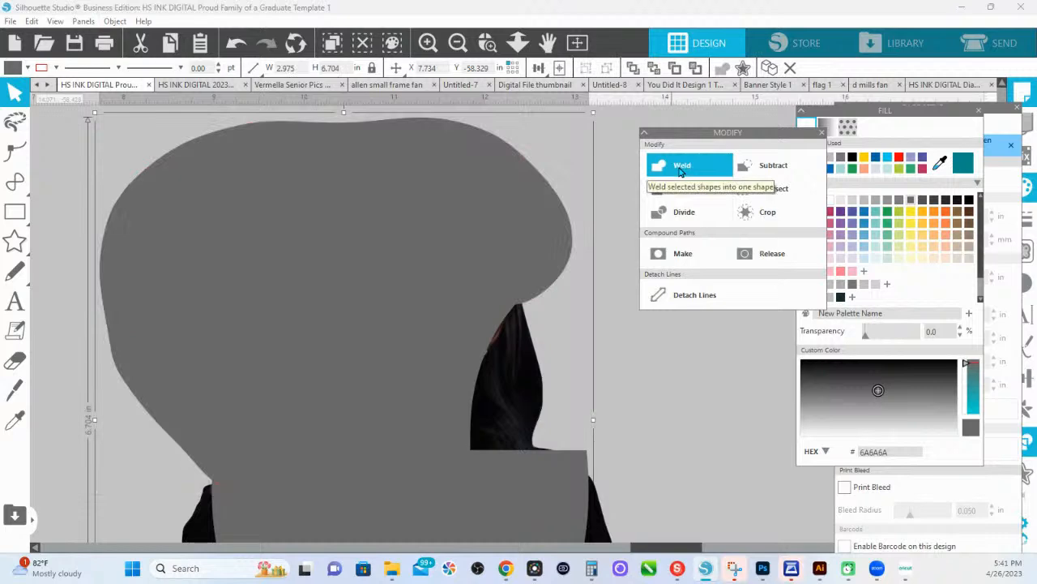
left_click_drag(741, 132, 736, 340)
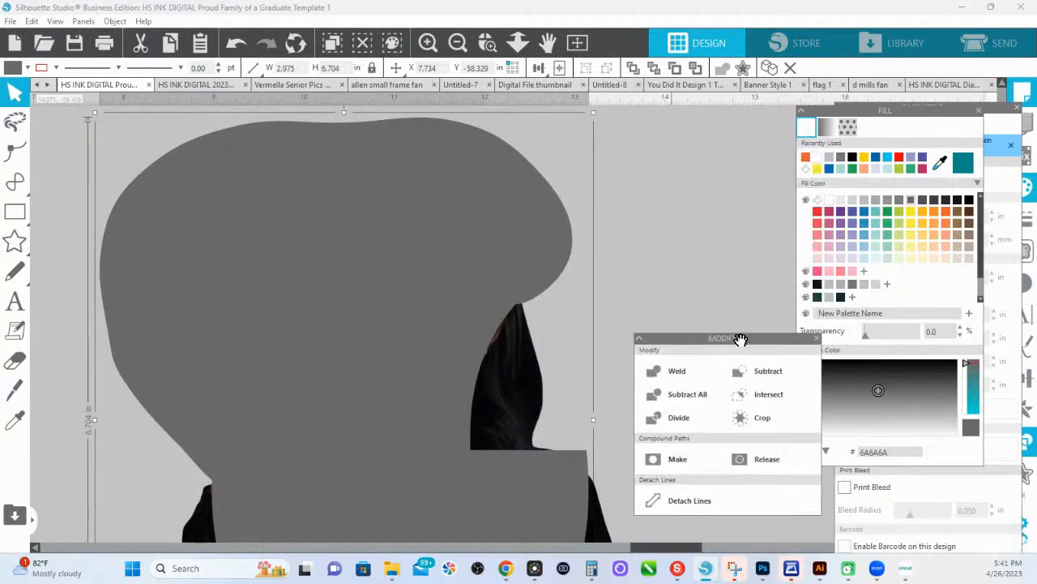
left_click(817, 200)
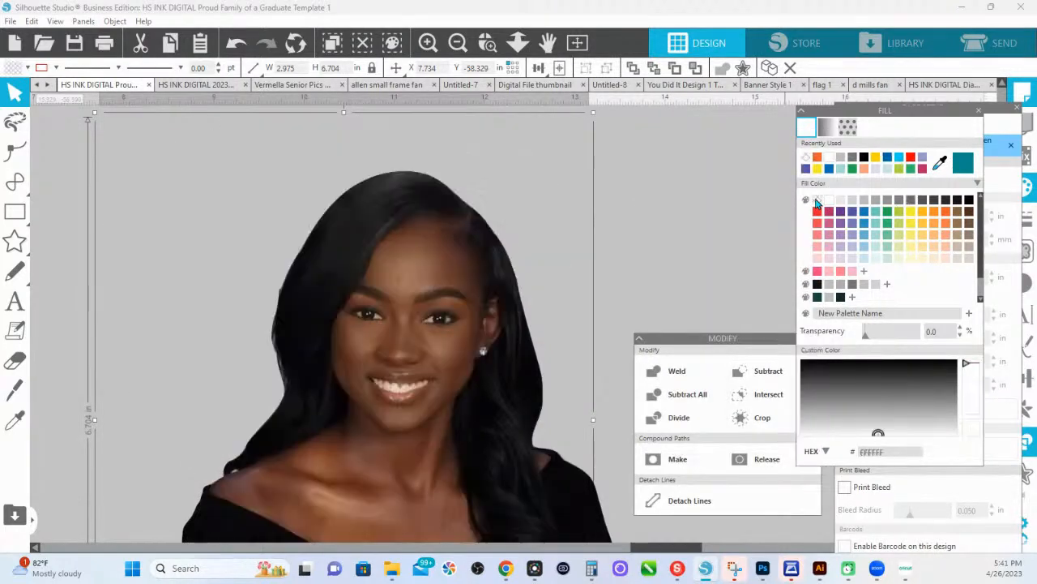
Crop the portrait to the welded head-and-oval outline.
left_click(518, 42)
left_click_drag(519, 232, 502, 128)
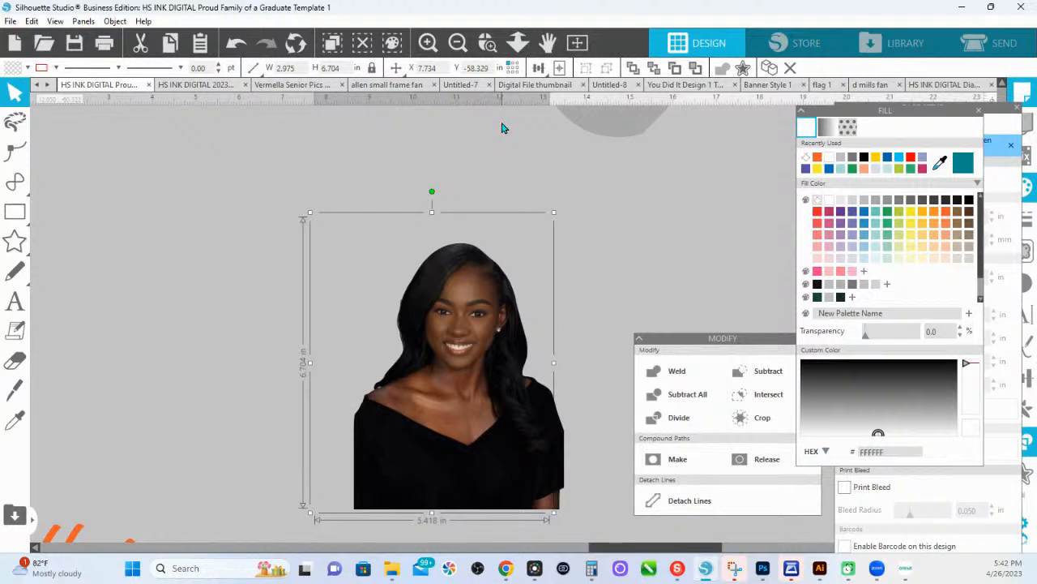
left_click(462, 301, "shift")
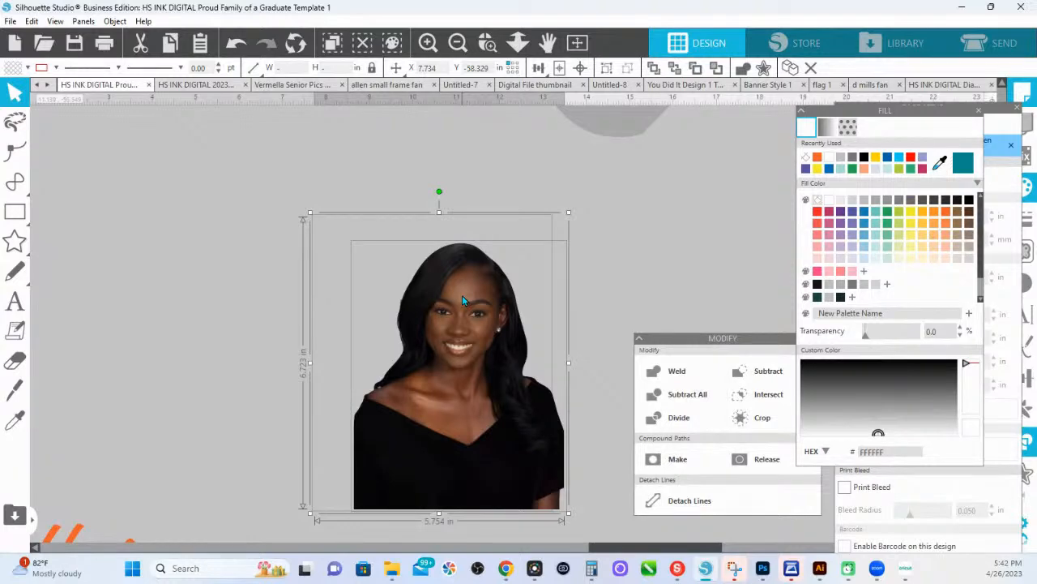
right_click(462, 301)
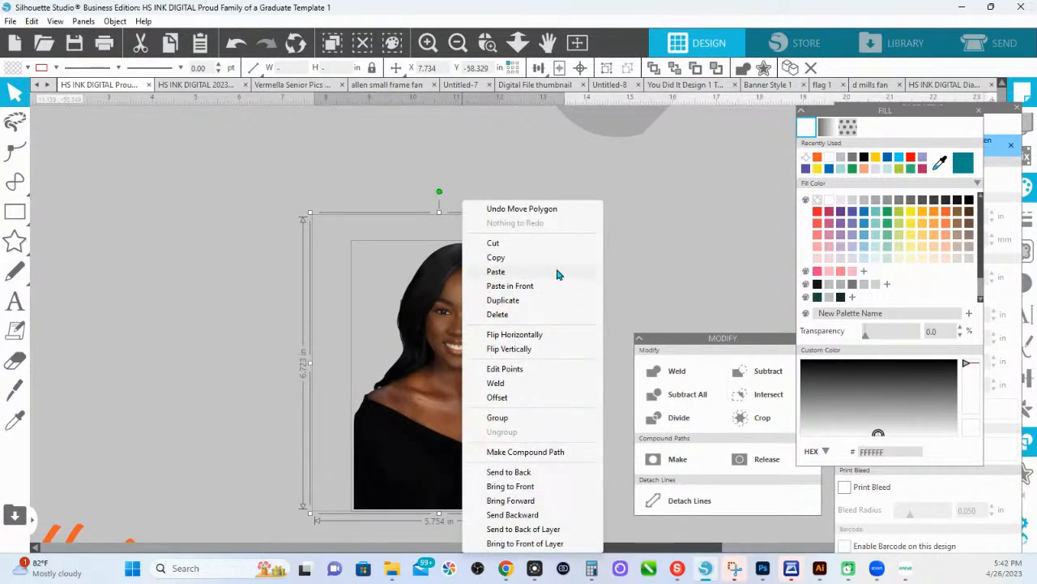
left_click(762, 425)
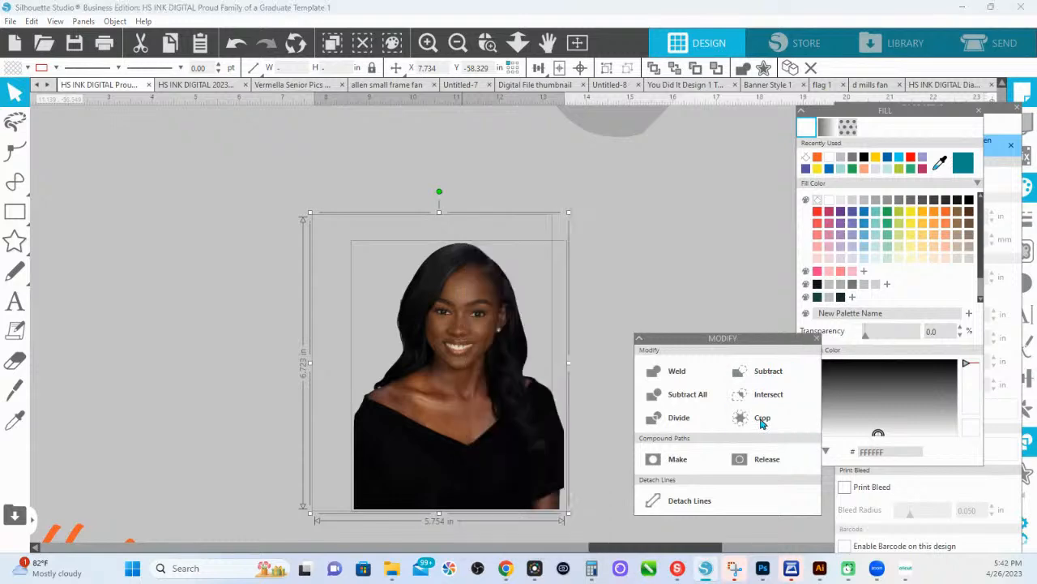
left_click(761, 421)
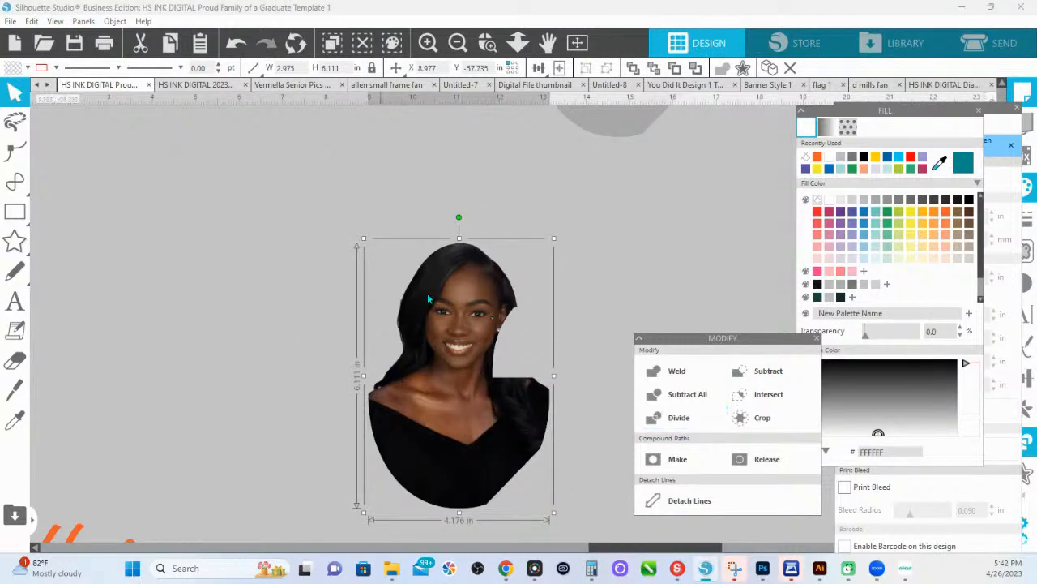
Move the cropped portrait onto the 0 of 2023 in the "Proud Brother of a Graduate" design.
left_click(517, 42)
left_click_drag(490, 355, 285, 469)
left_click(487, 42)
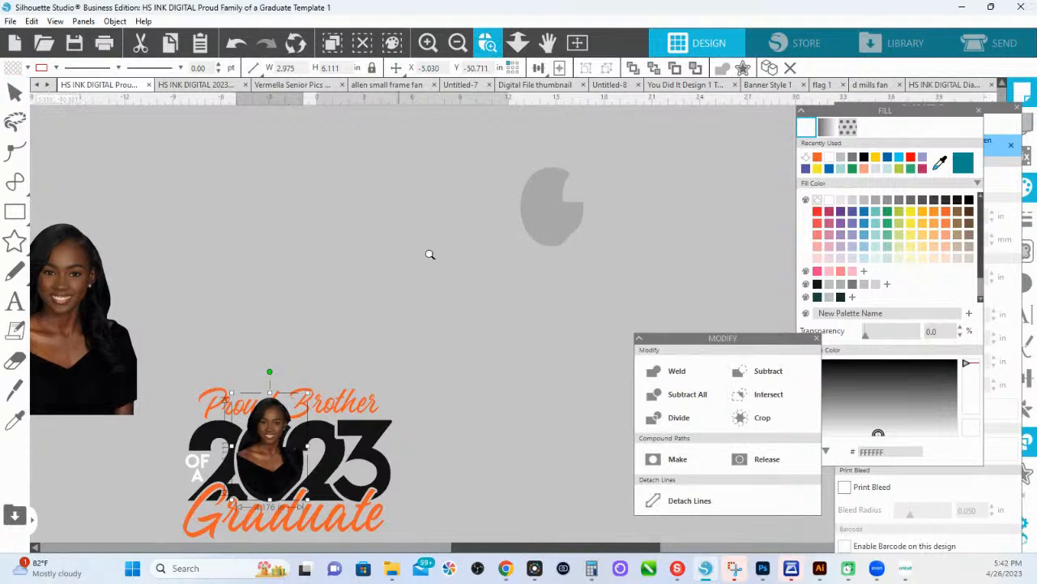
left_click_drag(229, 408, 383, 496)
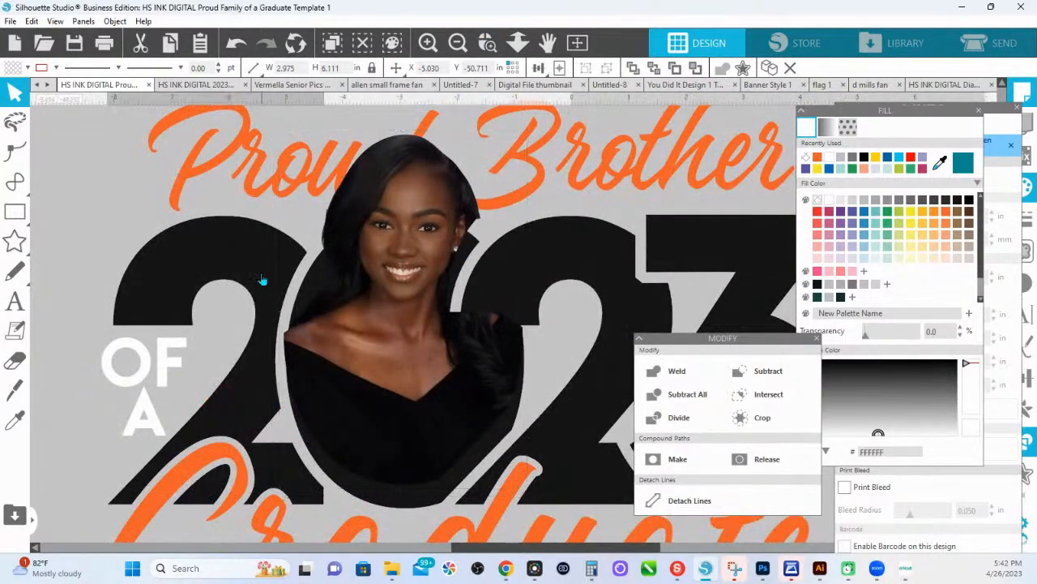
Shift the portrait off the digits and fill the 2, 0, 2 and 3 with yellow, blue, red and light blue respectively.
left_click(261, 279)
left_click_drag(382, 279, 492, 146)
left_click(264, 279)
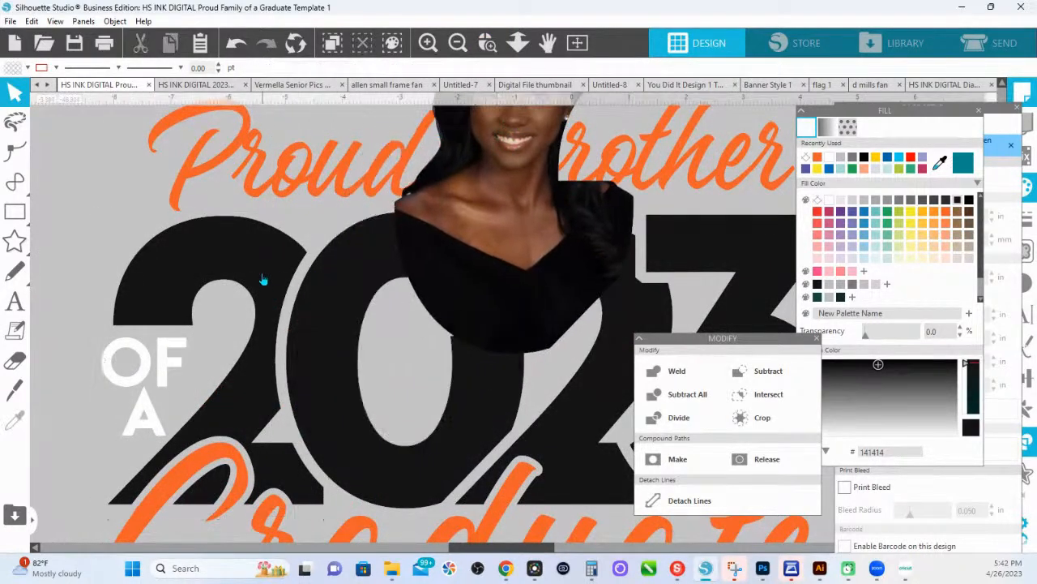
left_click(263, 279)
scroll(825, 295, "down", 2)
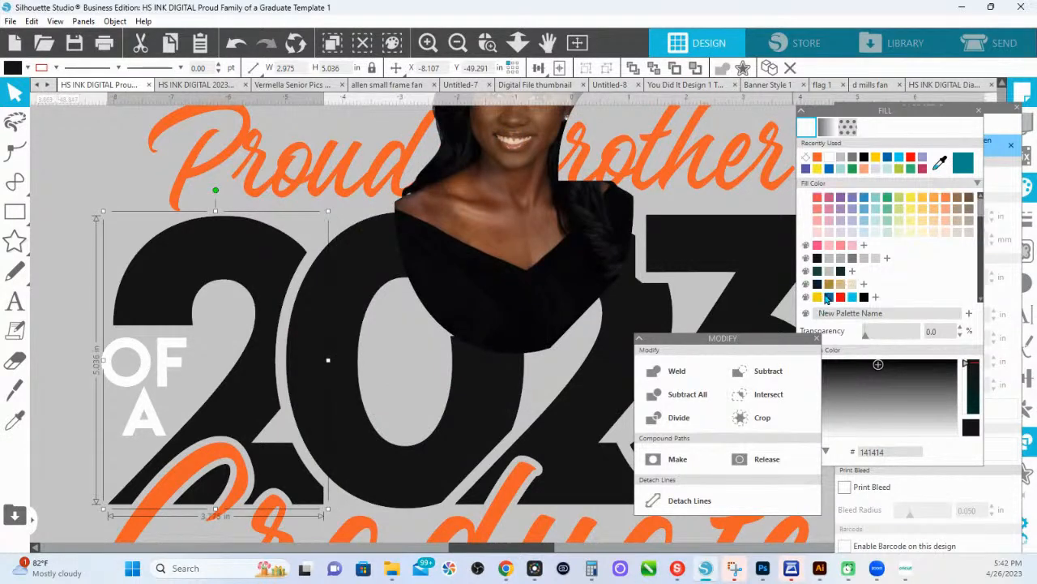
left_click(818, 296)
left_click(348, 361)
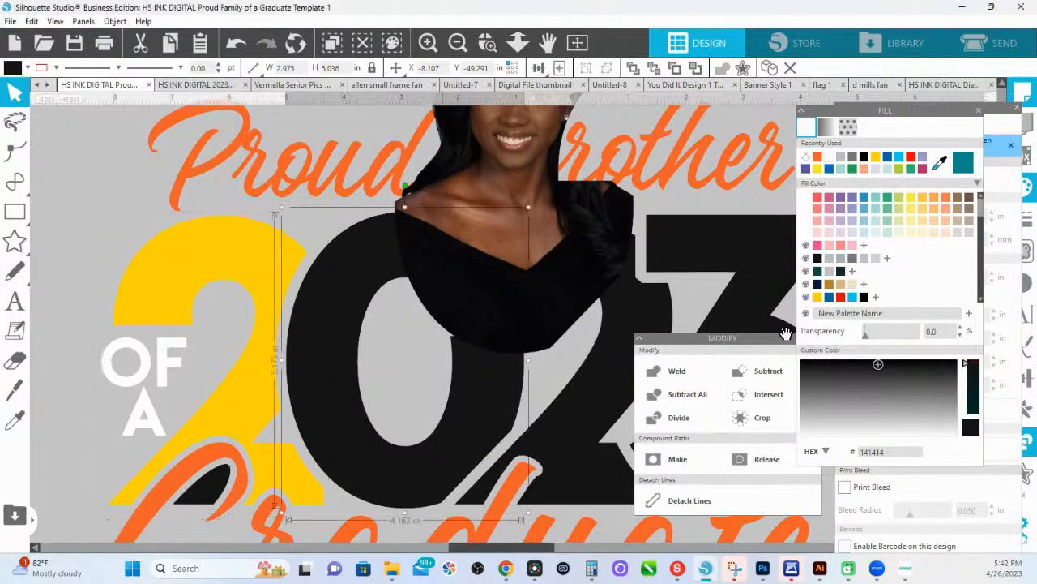
left_click(830, 298)
left_click(656, 313)
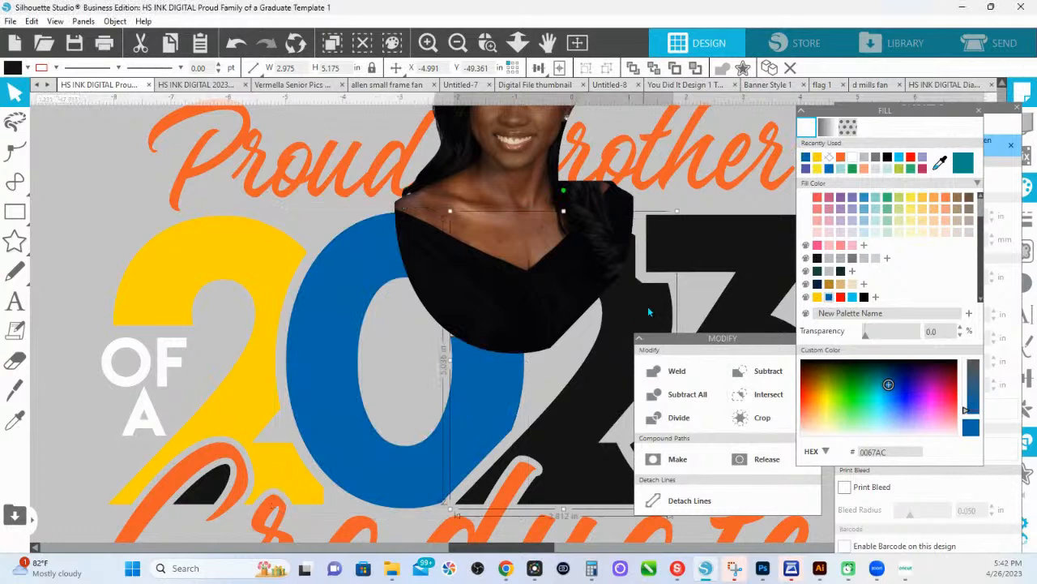
left_click(840, 298)
left_click(736, 280)
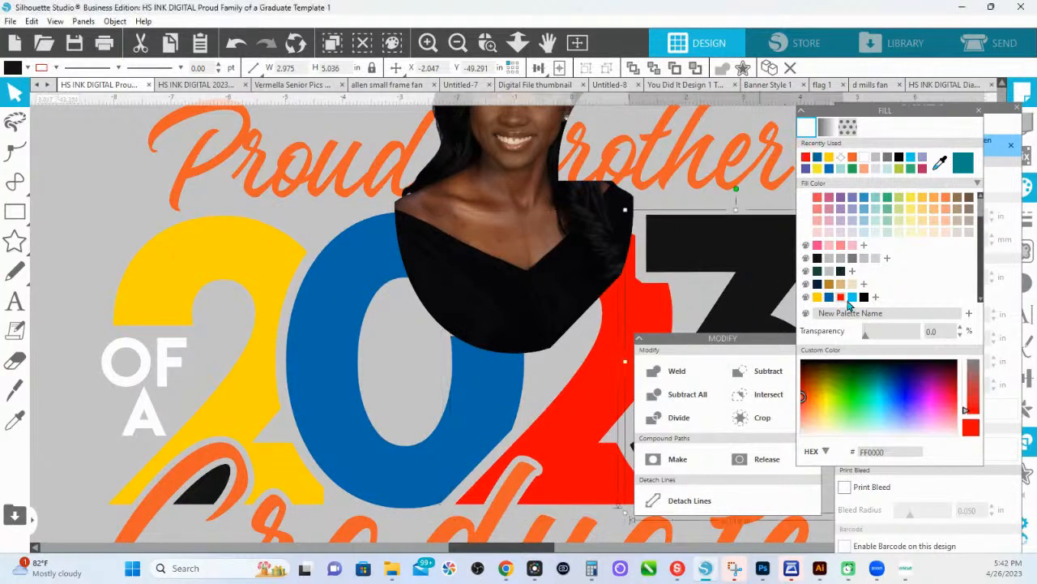
left_click(852, 296)
Move the cropped portrait back over the blue 0 so its notch fits around the red 2.
left_click_drag(454, 254, 394, 340)
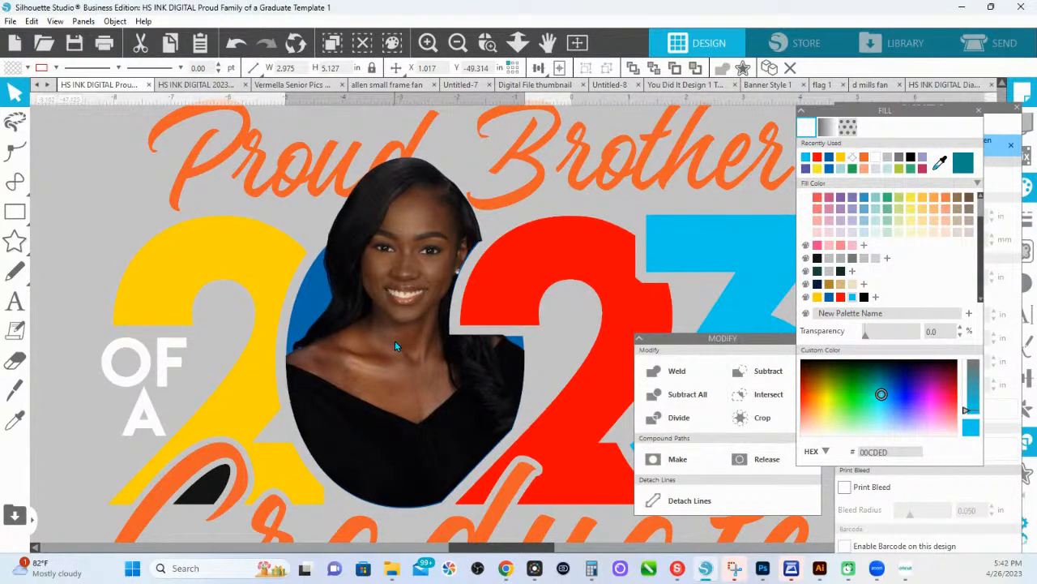
key("Escape")
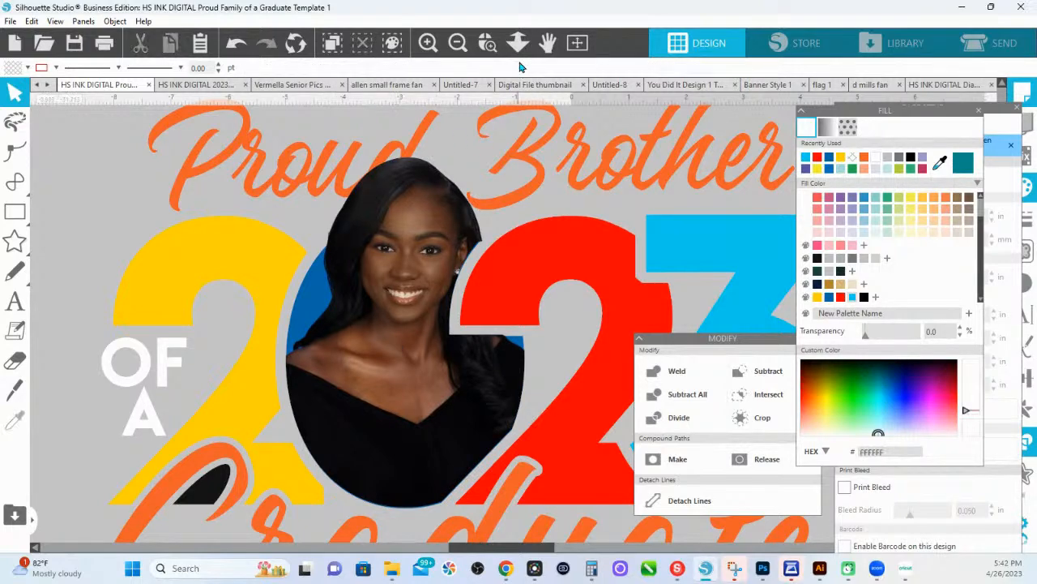
left_click(518, 42)
left_click_drag(453, 177, 460, 199)
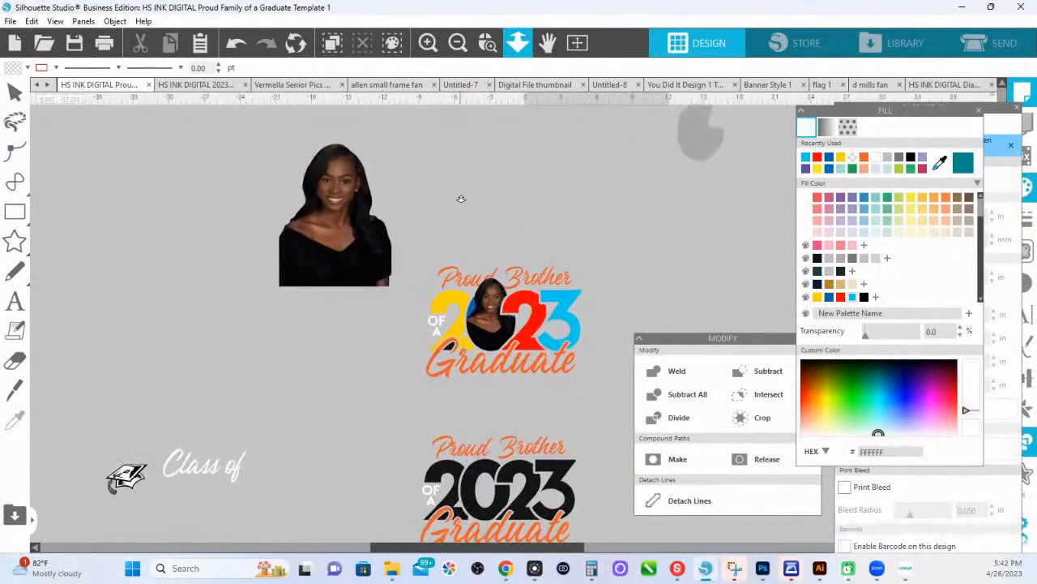
Move the light grey notched oval slightly down and to the left, away from the coloured design.
key("Escape")
left_click(697, 153)
left_click_drag(697, 152, 683, 180)
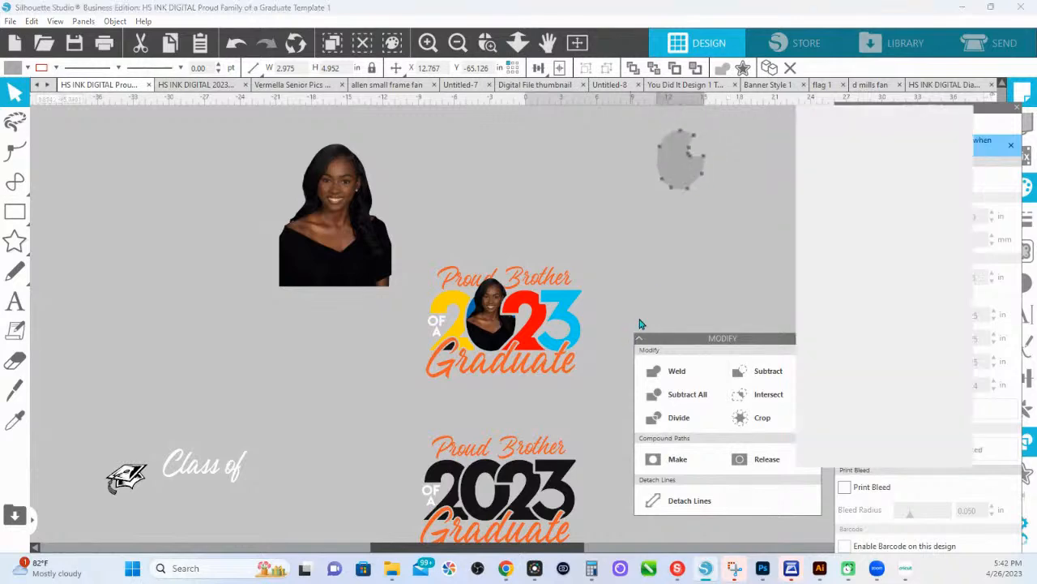
left_click(659, 300)
Nudge the cropped portrait slightly left to line it up with the edges of the blue 0.
left_click(487, 44)
left_click_drag(406, 305, 434, 362)
left_click(468, 360)
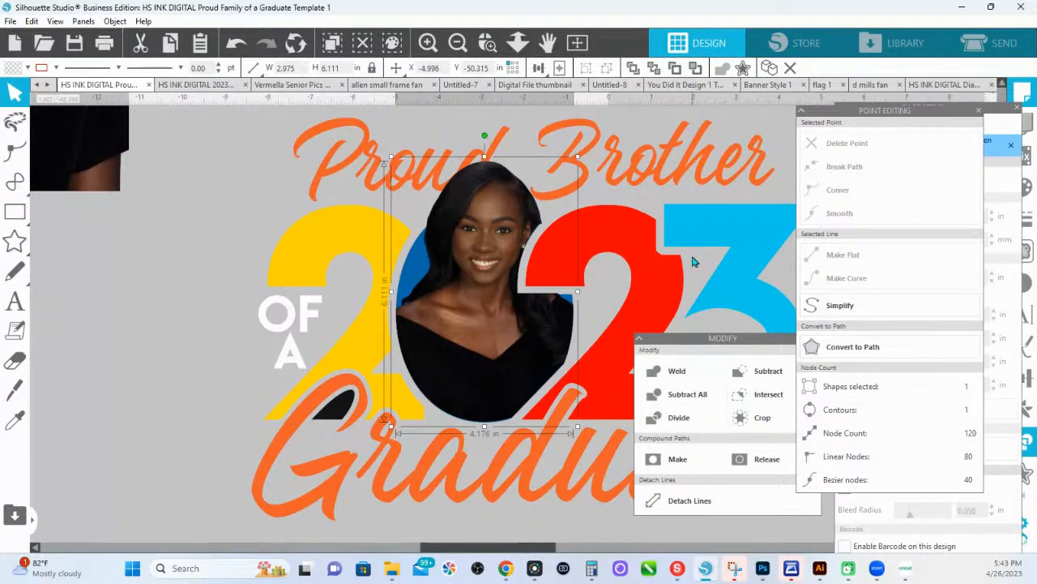
scroll(693, 262, "up", 2)
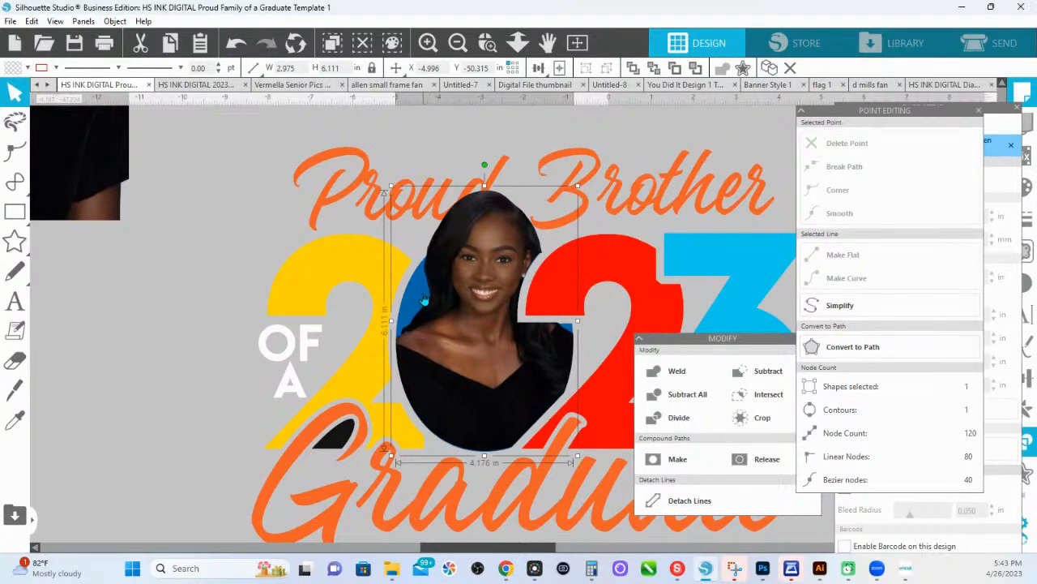
left_click_drag(459, 325, 457, 325)
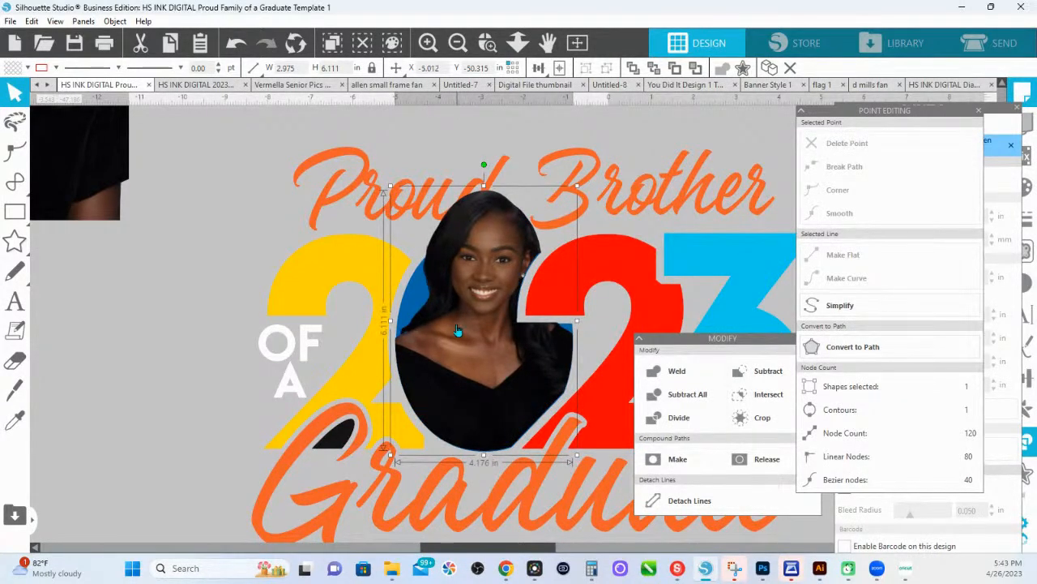
Try Subtract All on the portrait and the blue 0, pull the leftover blue pieces aside, and undo the attempt.
left_click(417, 311)
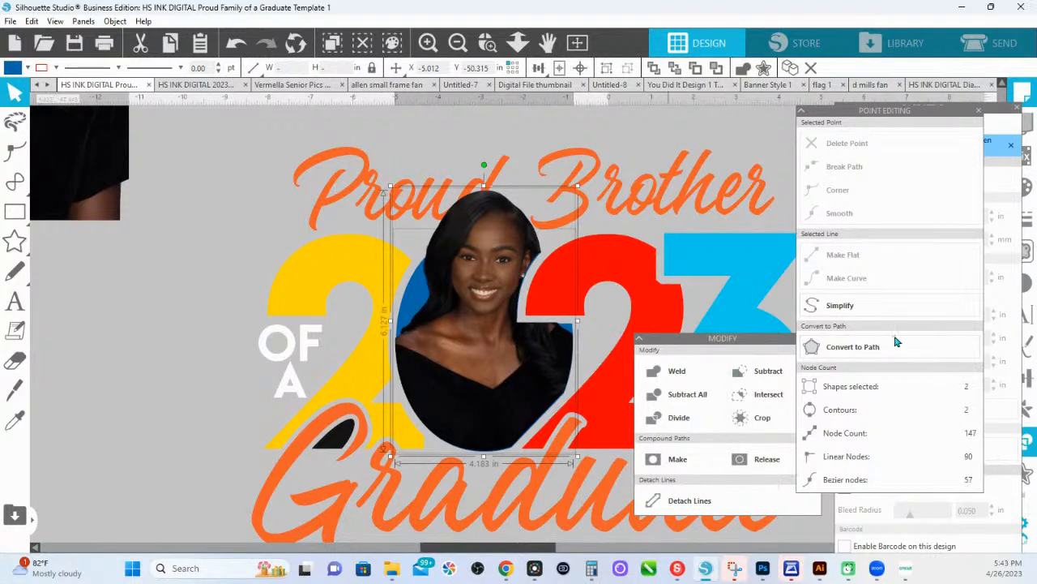
left_click(673, 394)
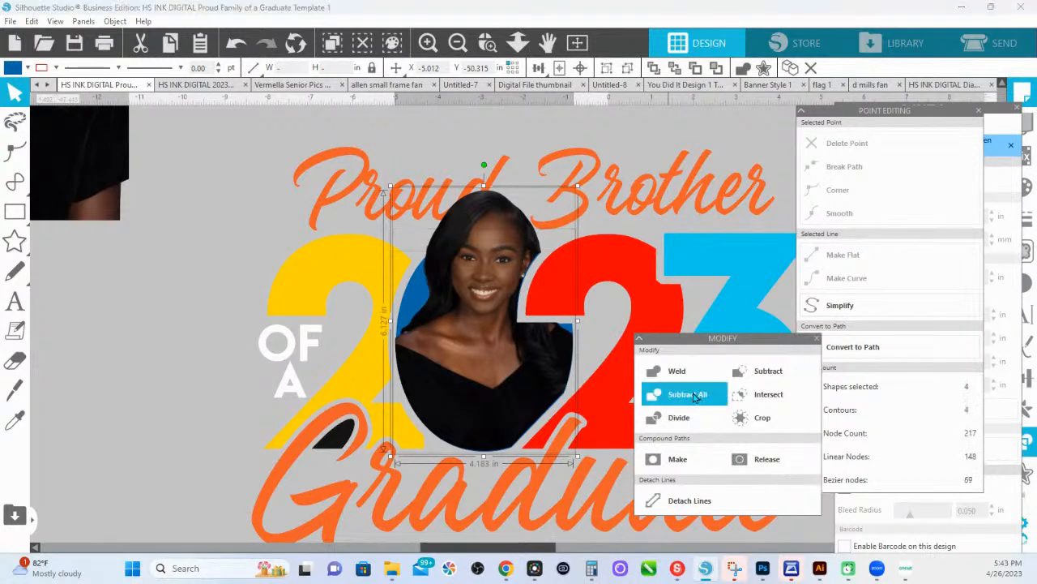
left_click_drag(409, 329, 270, 275)
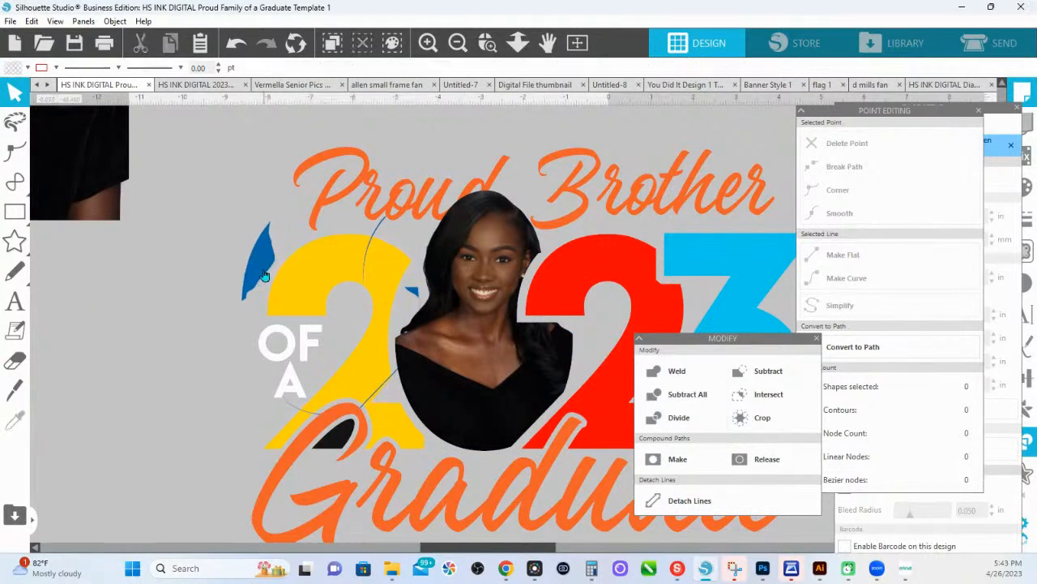
key("ctrl+z")
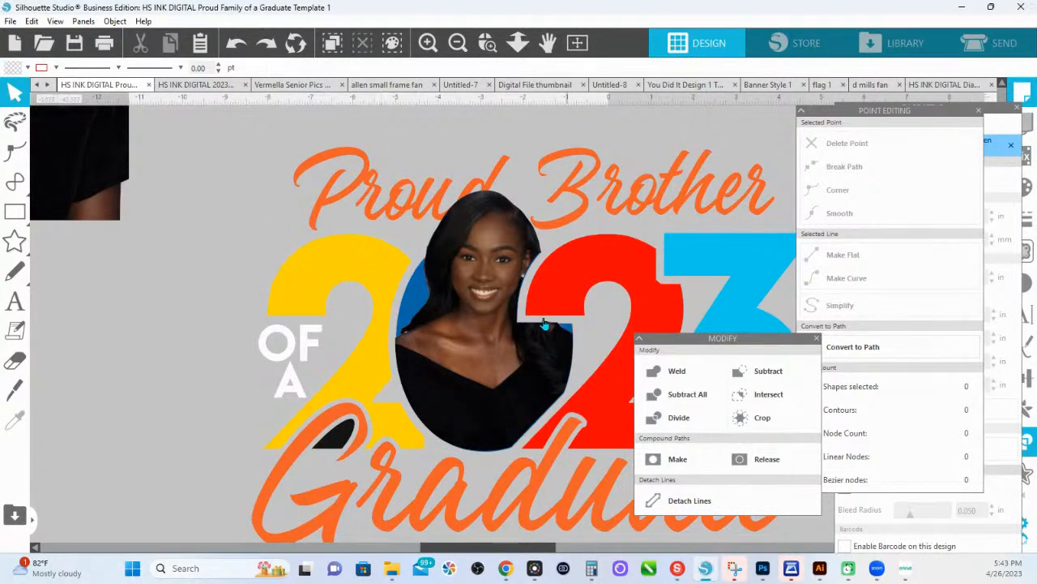
Paste a copy of the cropped portrait in front of the original and select it together with the blue 0.
left_click(507, 269)
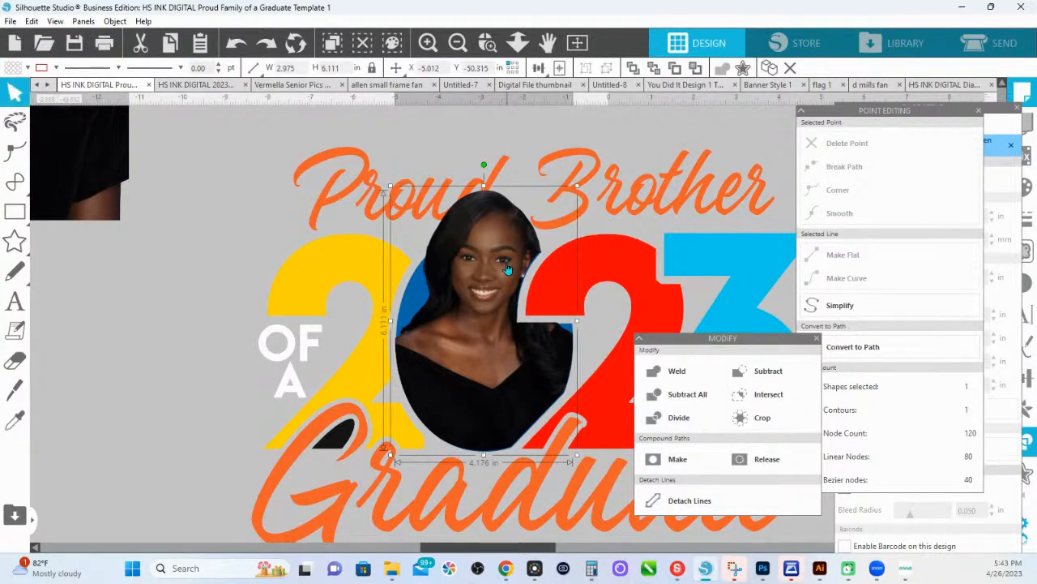
left_click(152, 267)
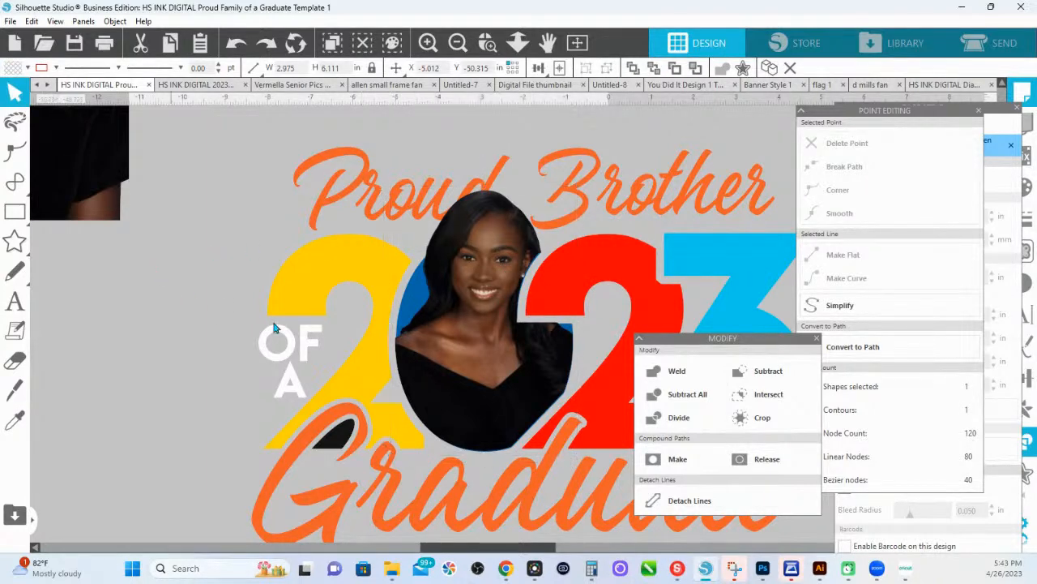
left_click(413, 297)
left_click(466, 293)
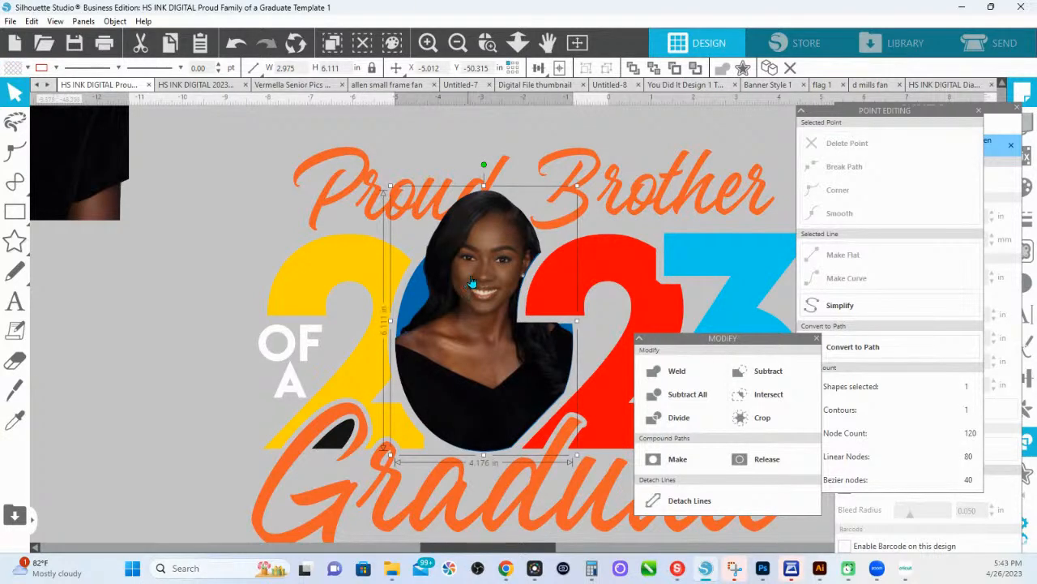
right_click(447, 289)
left_click(476, 279)
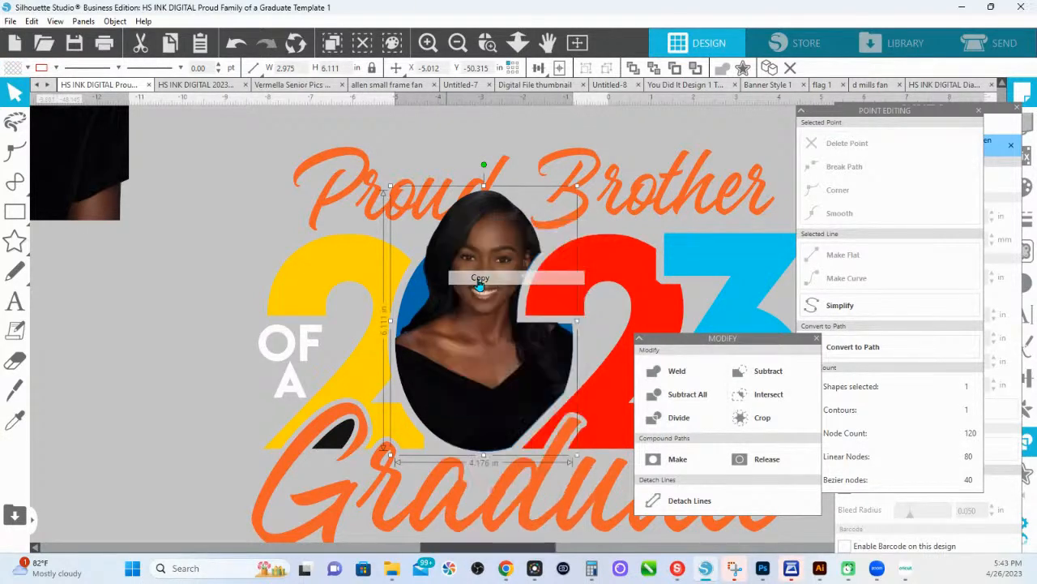
right_click(476, 283)
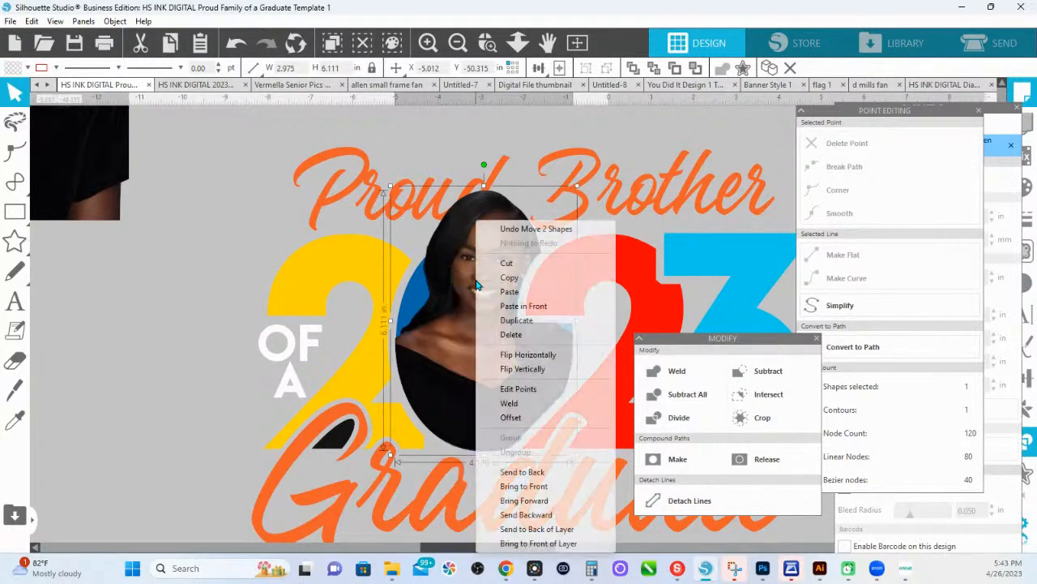
left_click(529, 308)
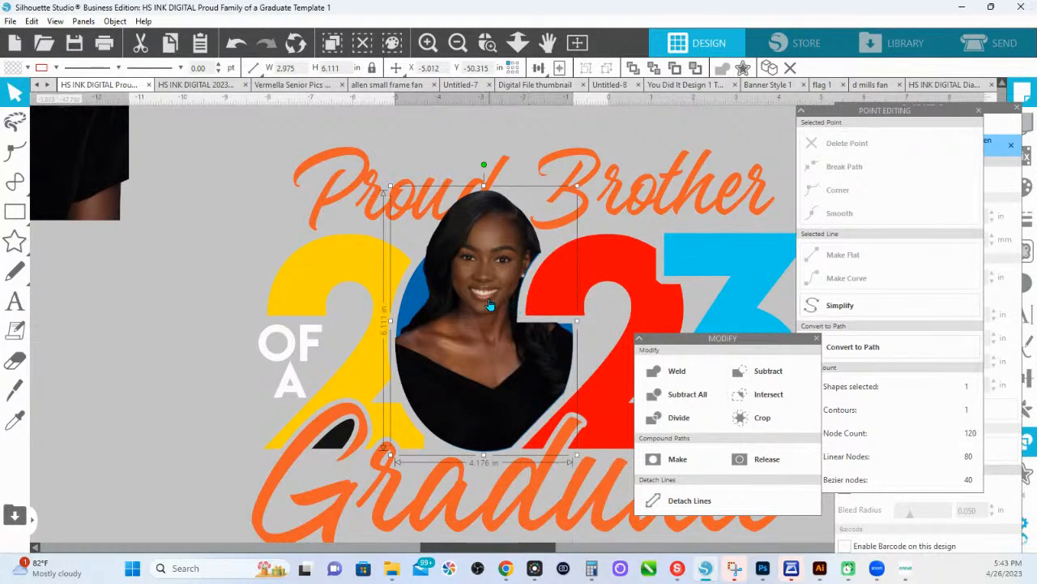
left_click(413, 304, "shift")
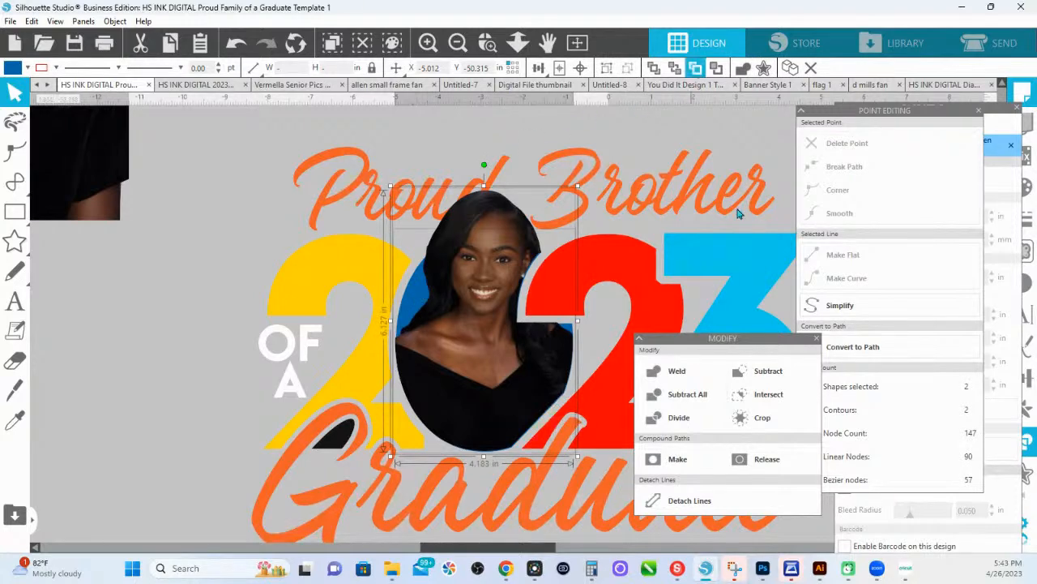
Weld the portrait copy to the blue 0, fill the welded shape with the same dark blue, and send it to the back.
left_click(671, 373)
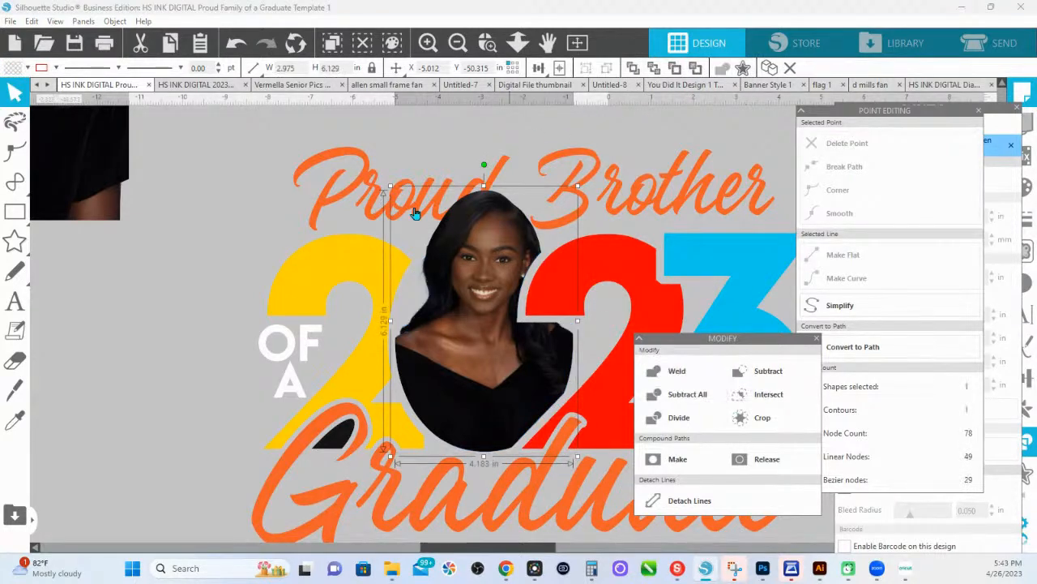
left_click(1028, 188)
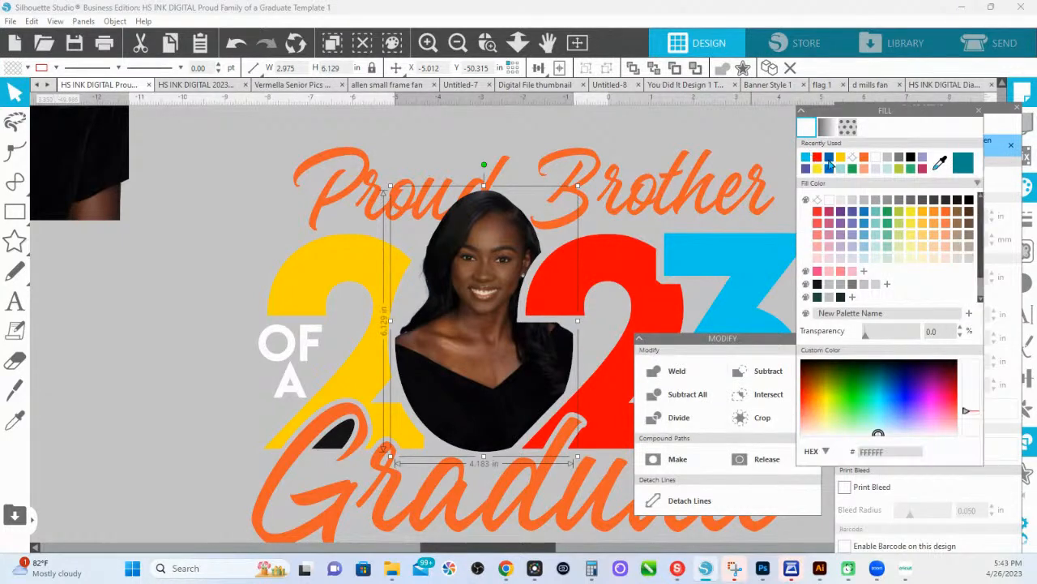
left_click(830, 160)
right_click(456, 318)
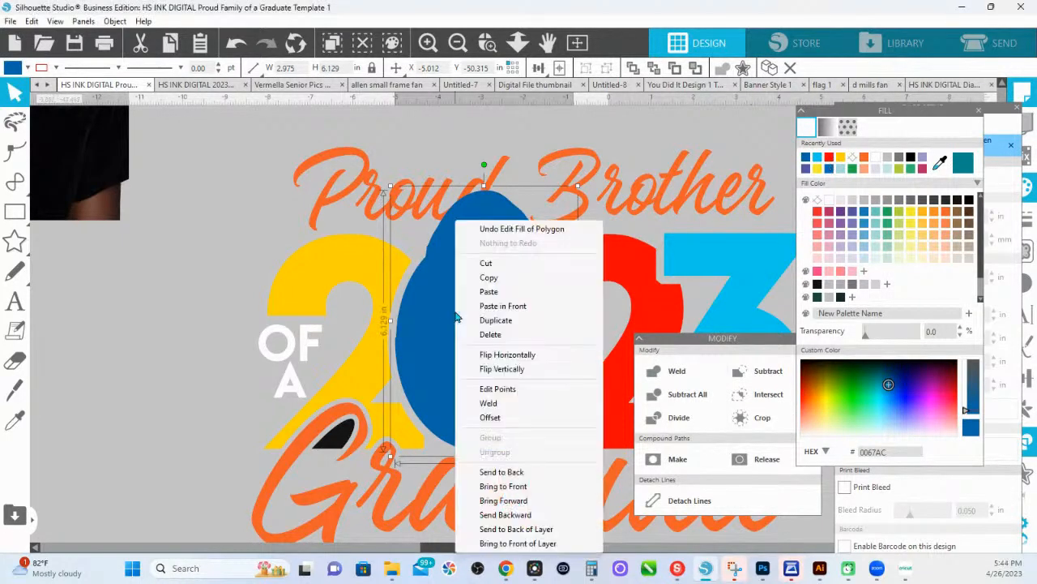
left_click(510, 466)
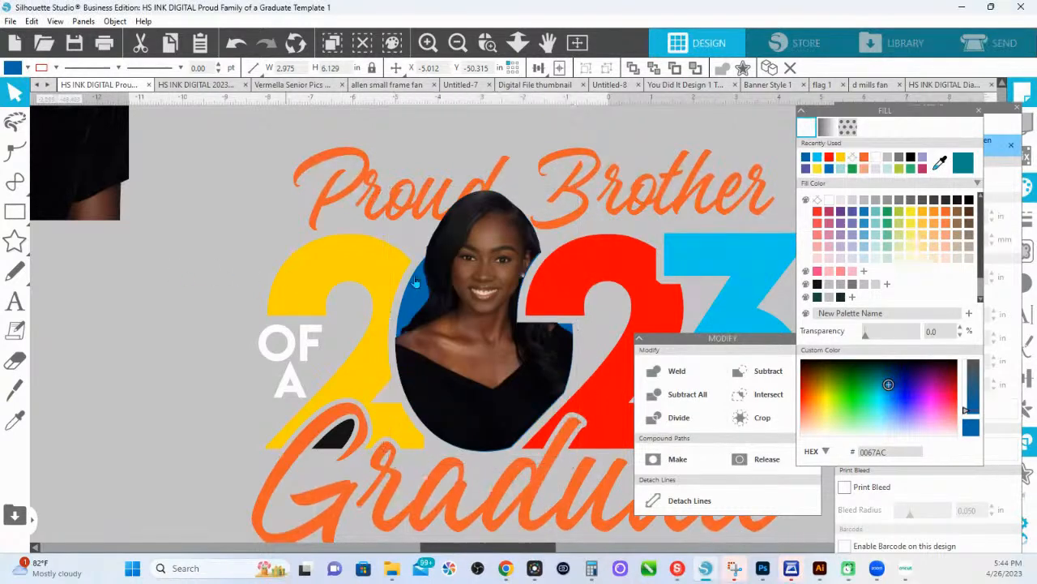
Move the cropped portrait aside to inspect the welded blue shape beneath, and put it back over the 0.
left_click_drag(478, 317, 734, 355)
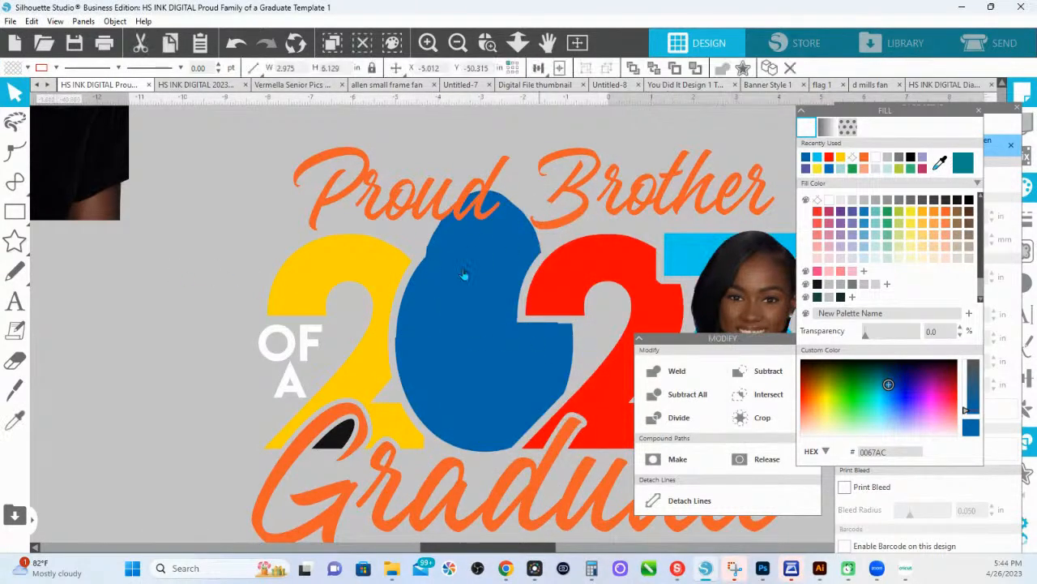
left_click_drag(744, 270, 479, 247)
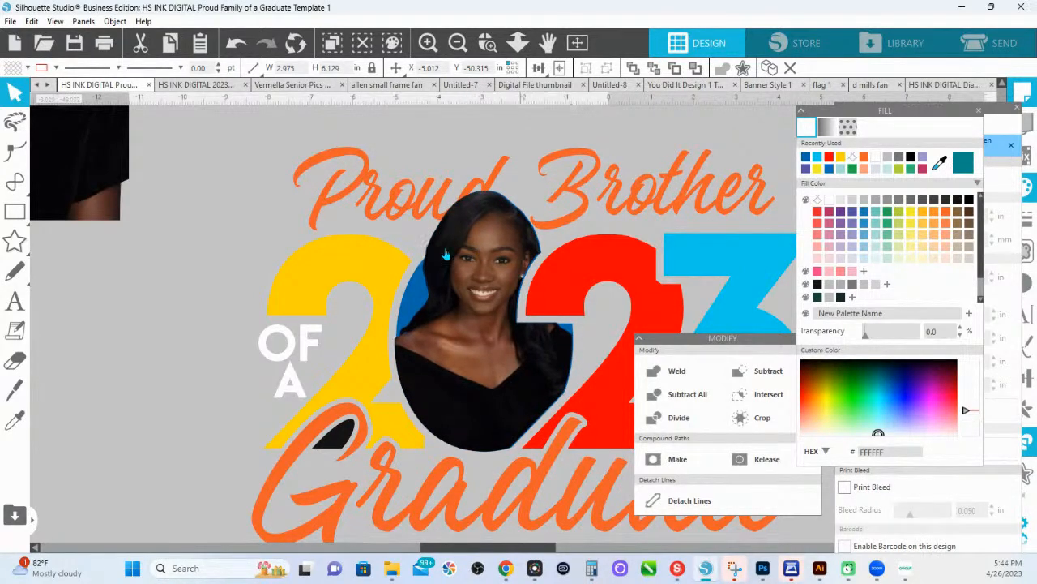
left_click(446, 255)
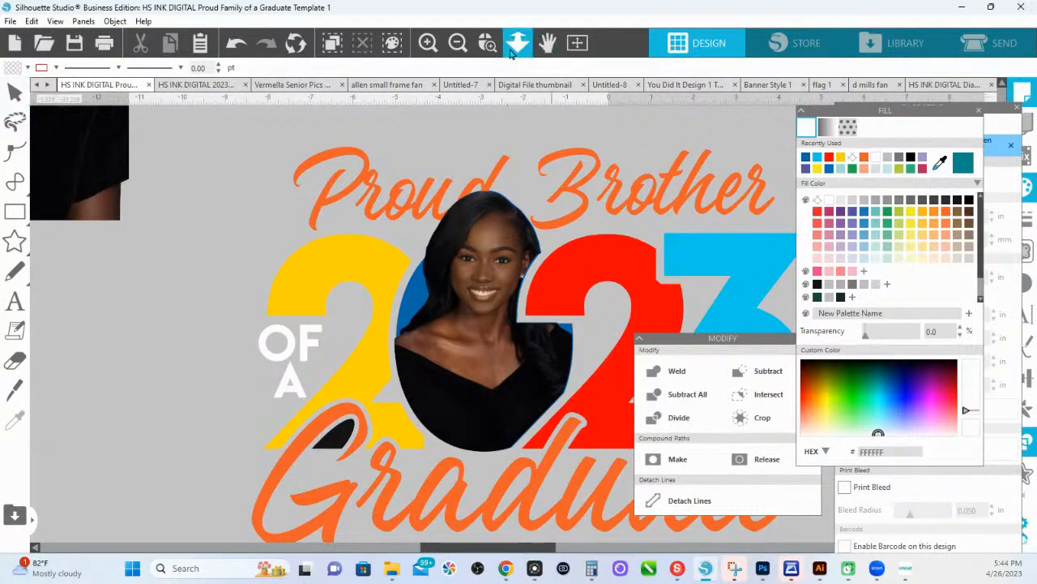
Move the full uncropped portrait to the light grey notched oval beside the design and send it behind the oval.
left_click(518, 42)
scroll(486, 267, "up", 3)
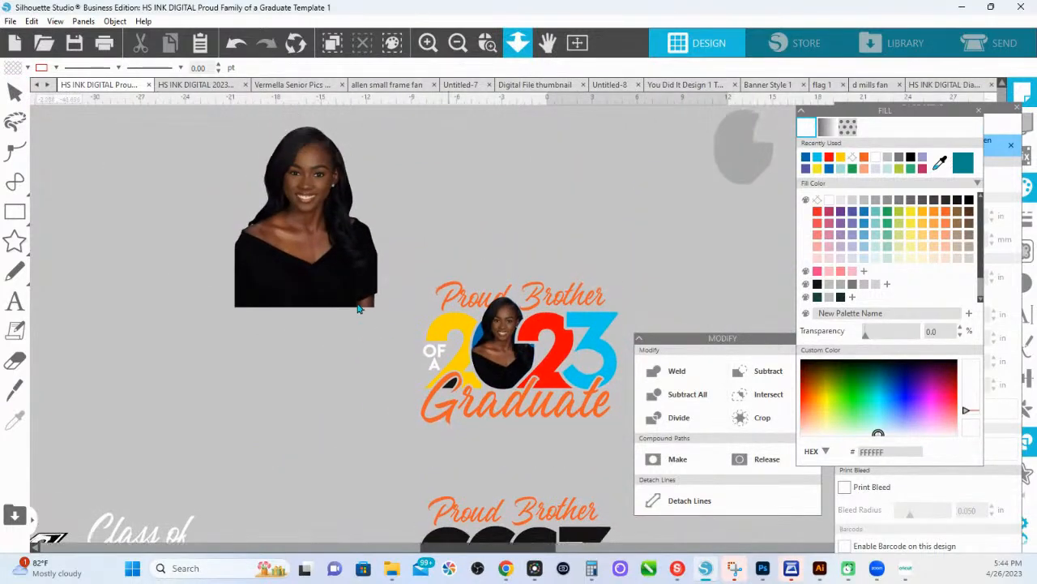
left_click_drag(350, 324, 645, 278)
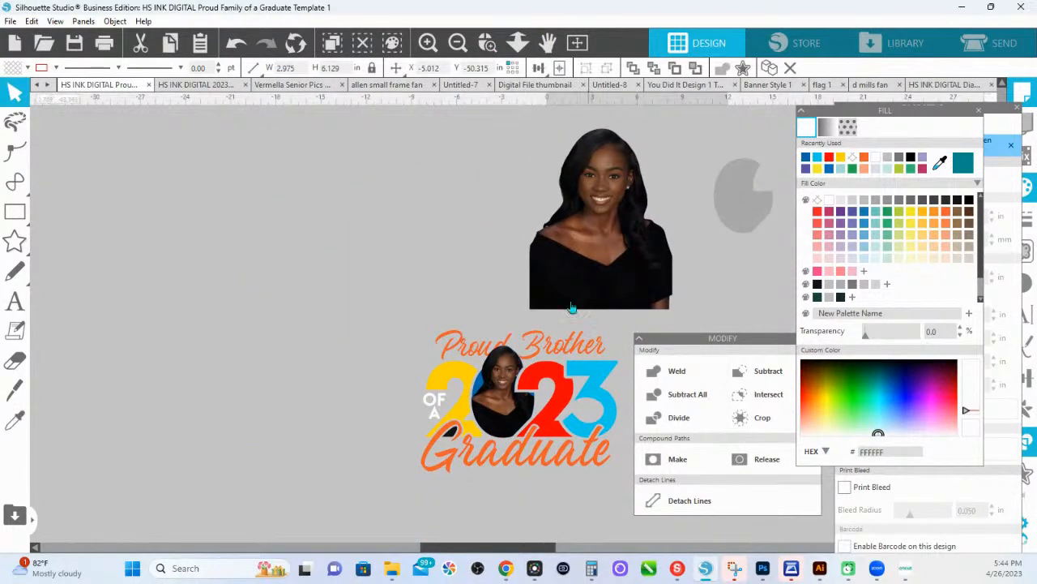
left_click(766, 243)
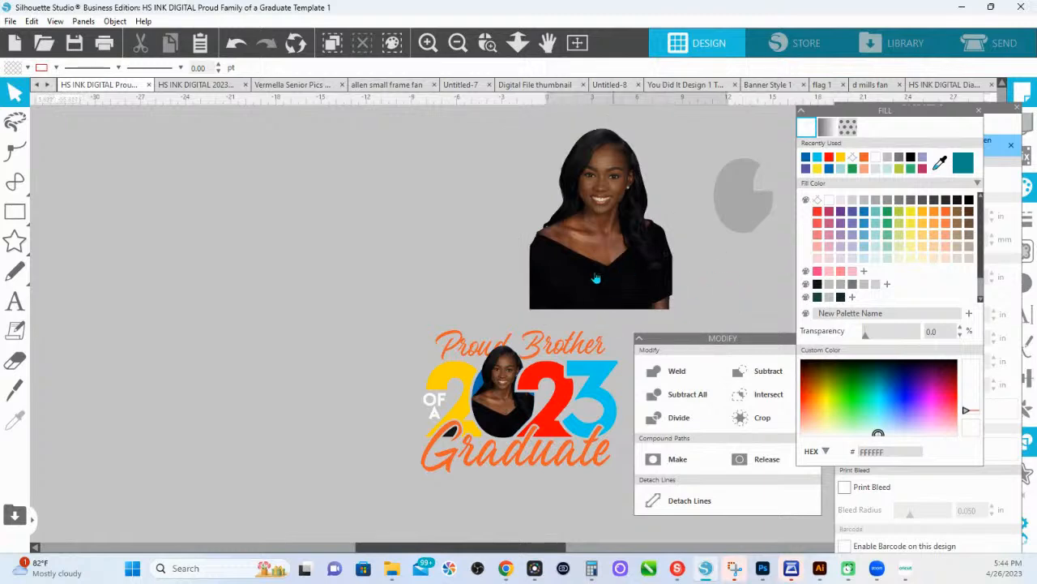
left_click_drag(597, 278, 687, 262)
left_click(548, 42)
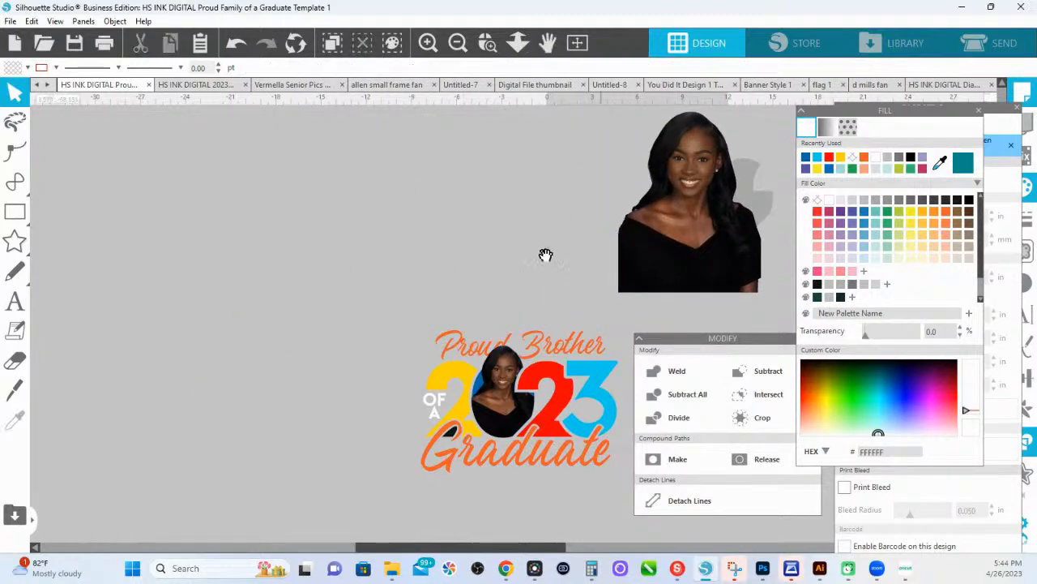
left_click_drag(543, 254, 313, 308)
left_click(529, 297)
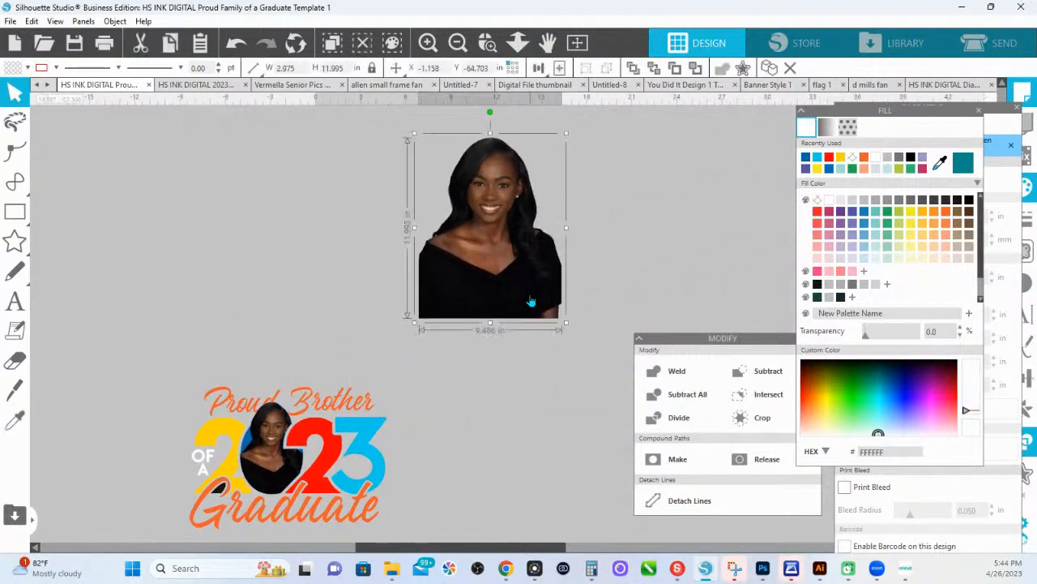
right_click(531, 301)
left_click(576, 472)
Scale the full portrait down to about 4.4 in high and overlap it with the grey notched oval.
left_click(488, 42)
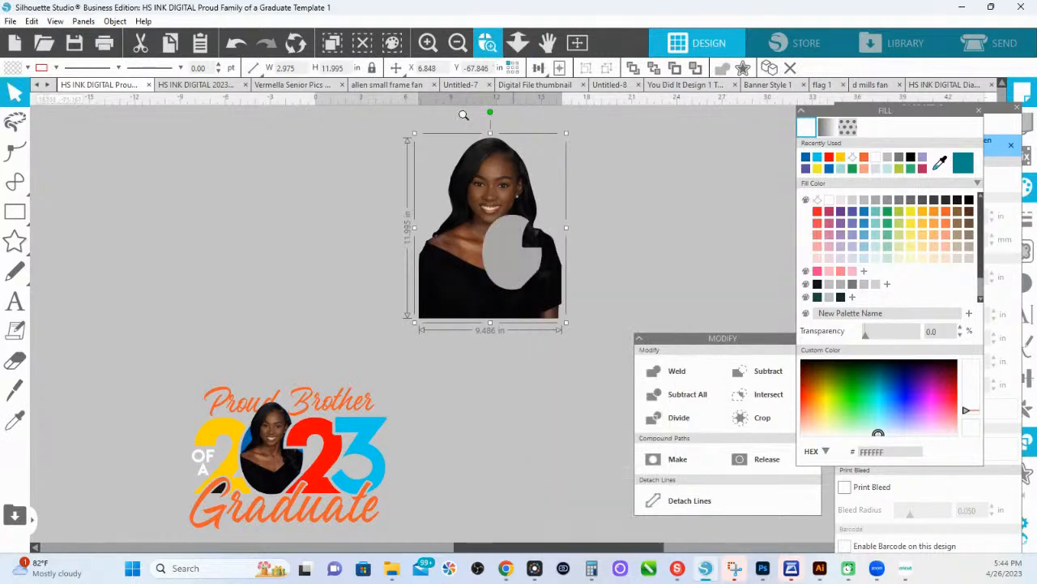
left_click_drag(411, 164, 599, 308)
left_click_drag(713, 337, 831, 336)
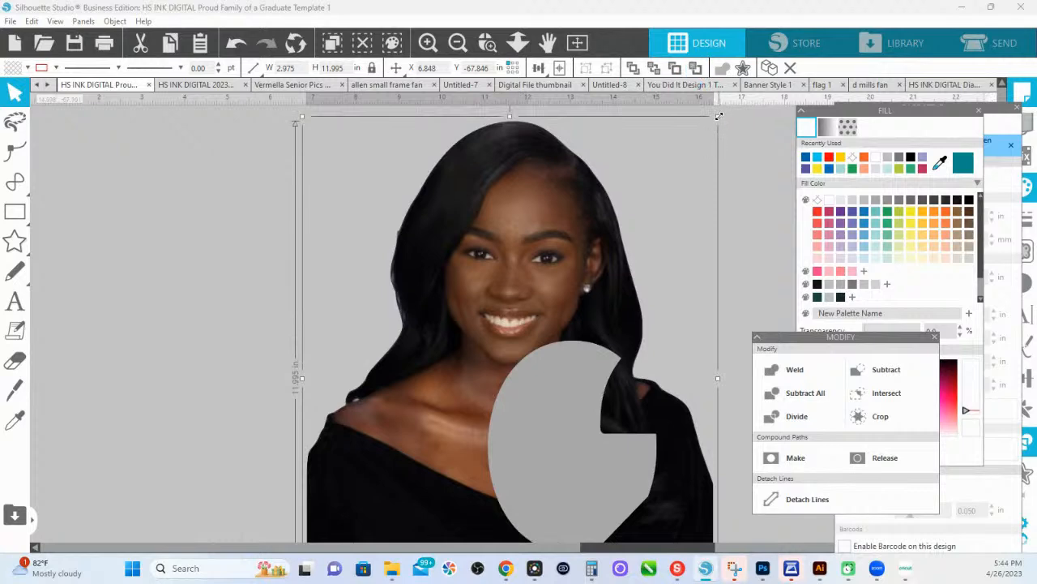
left_click_drag(719, 116, 591, 289)
left_click_drag(513, 309, 571, 365)
scroll(571, 372, "up", 4)
left_click_drag(573, 424, 516, 331)
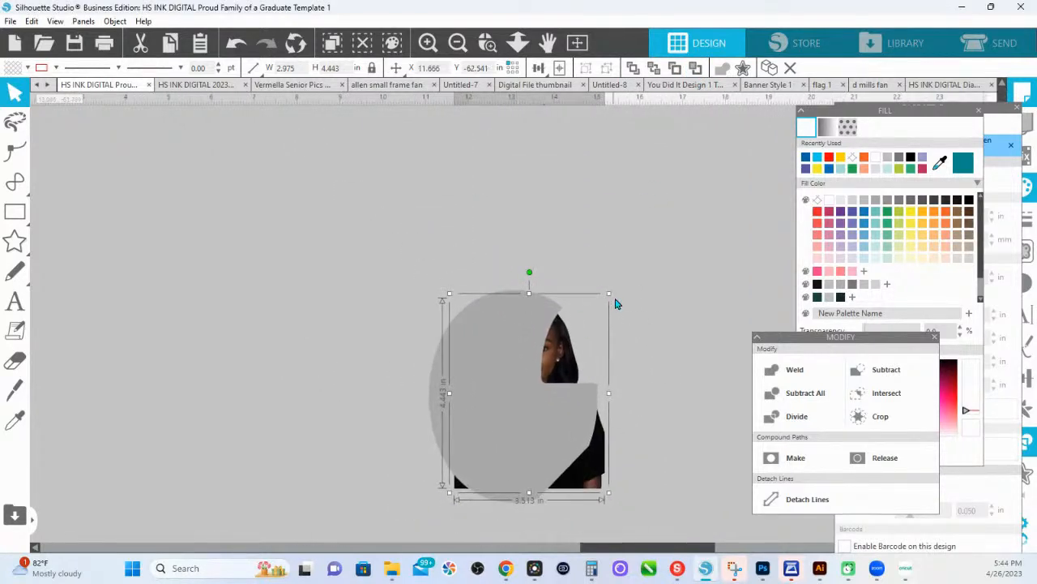
Enlarge the portrait to about 4.6 by 5.8 in and align it with the grey oval so the head extends above it.
left_click_drag(609, 294, 642, 265)
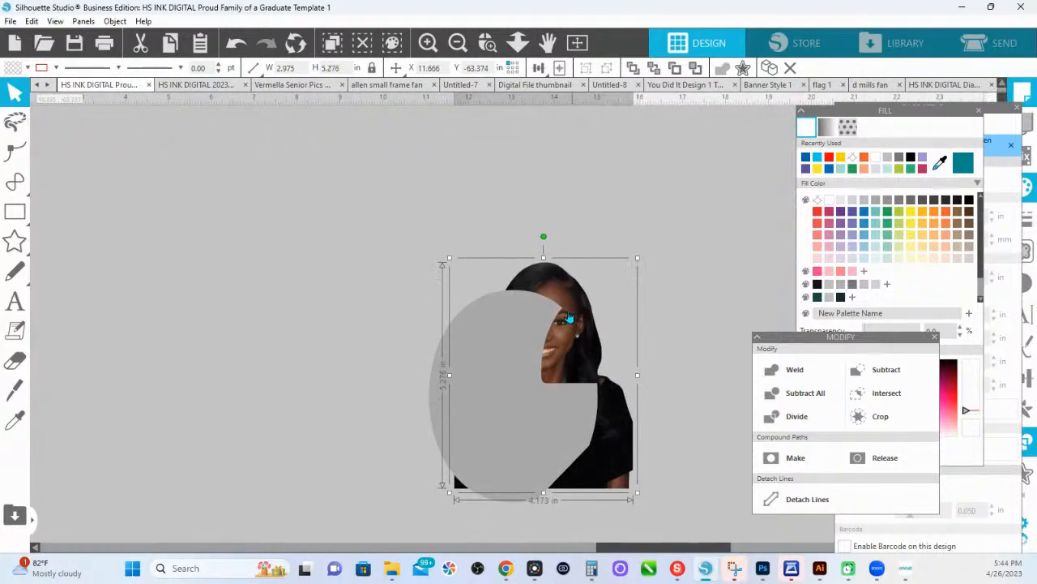
left_click_drag(568, 317, 545, 318)
left_click_drag(612, 255, 640, 250)
left_click_drag(560, 303, 556, 322)
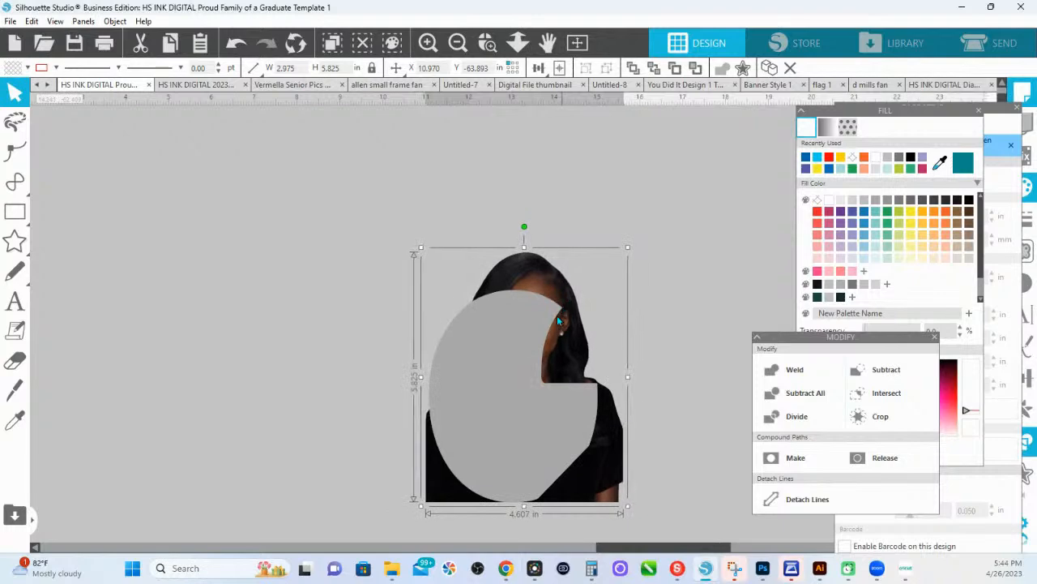
left_click_drag(562, 494, 559, 491)
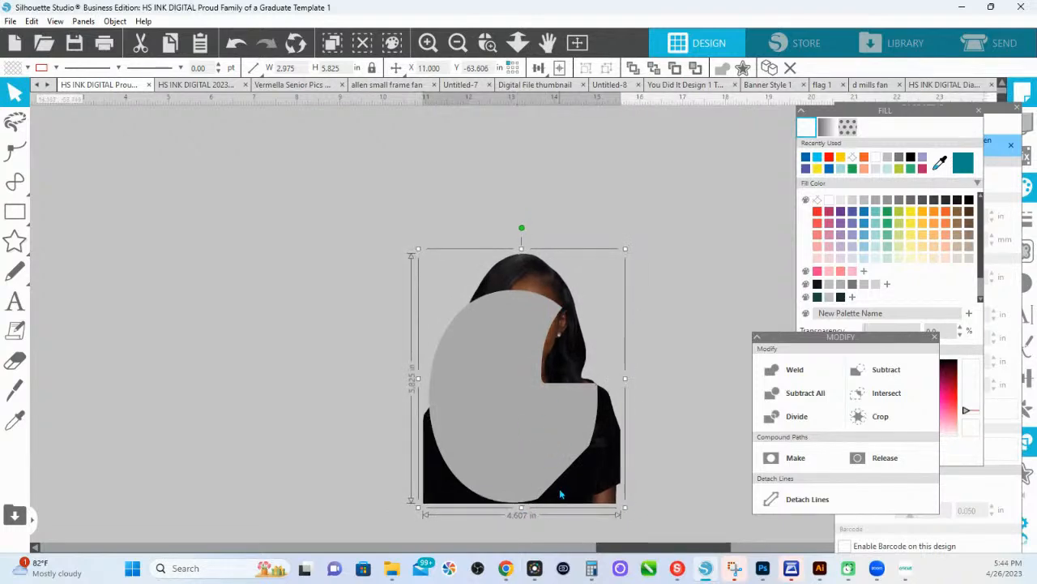
left_click(505, 510)
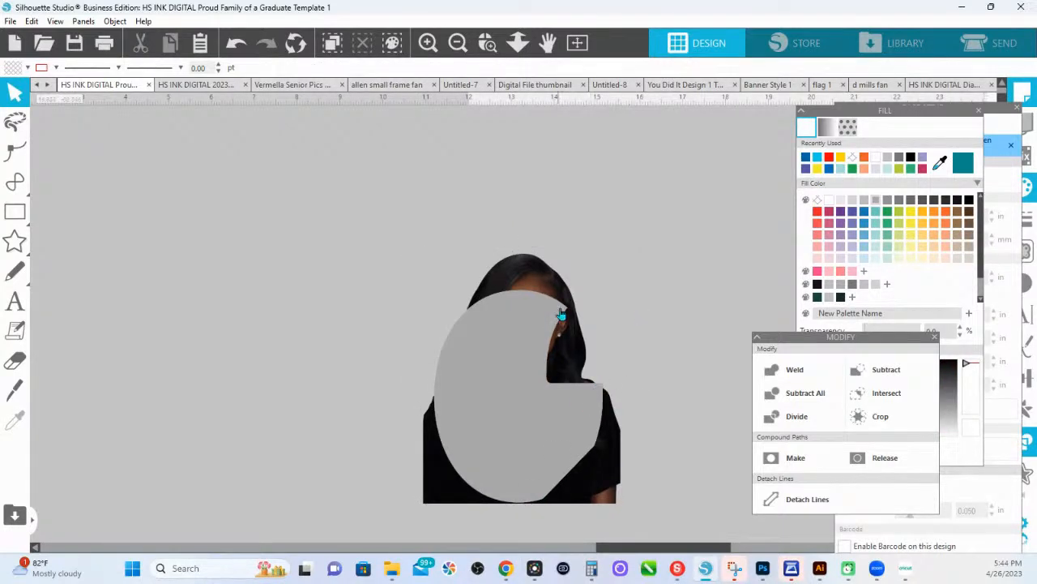
Draw a closed curve around the top of the head, running from the oval's upper notch corner and closing inside the oval.
left_click(535, 288)
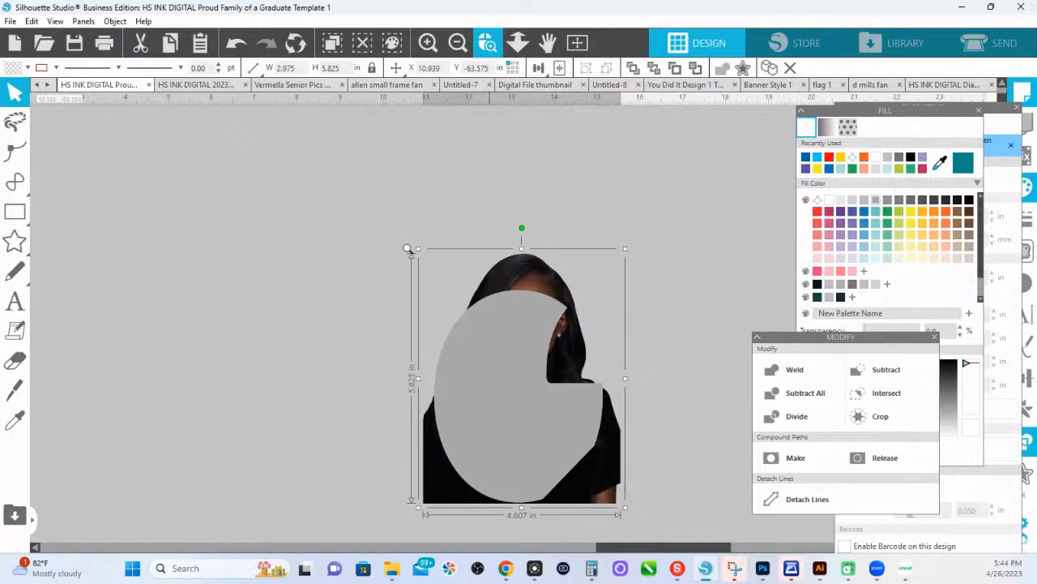
left_click_drag(407, 249, 666, 356)
left_click(15, 181)
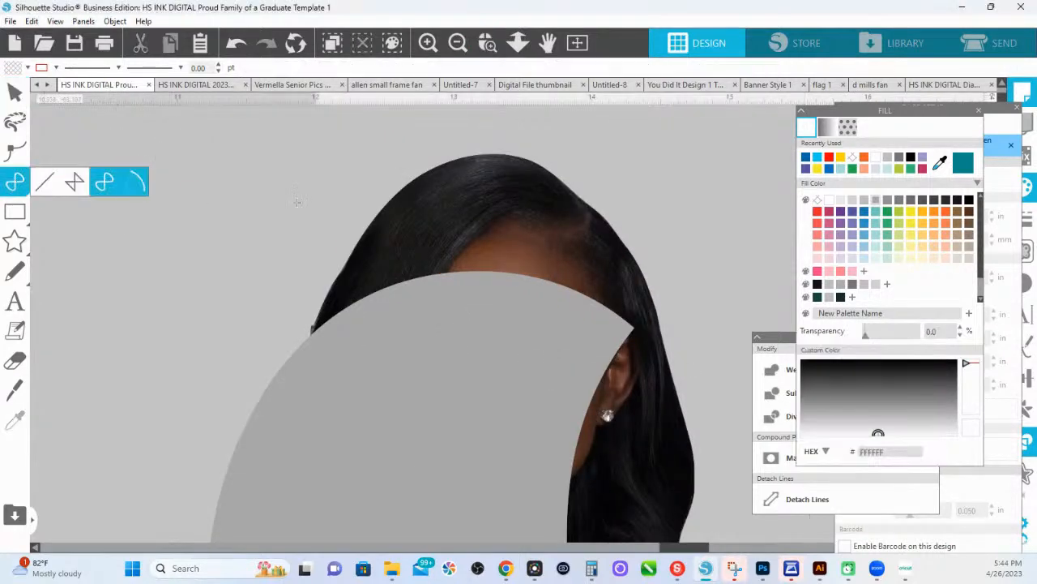
left_click(503, 346)
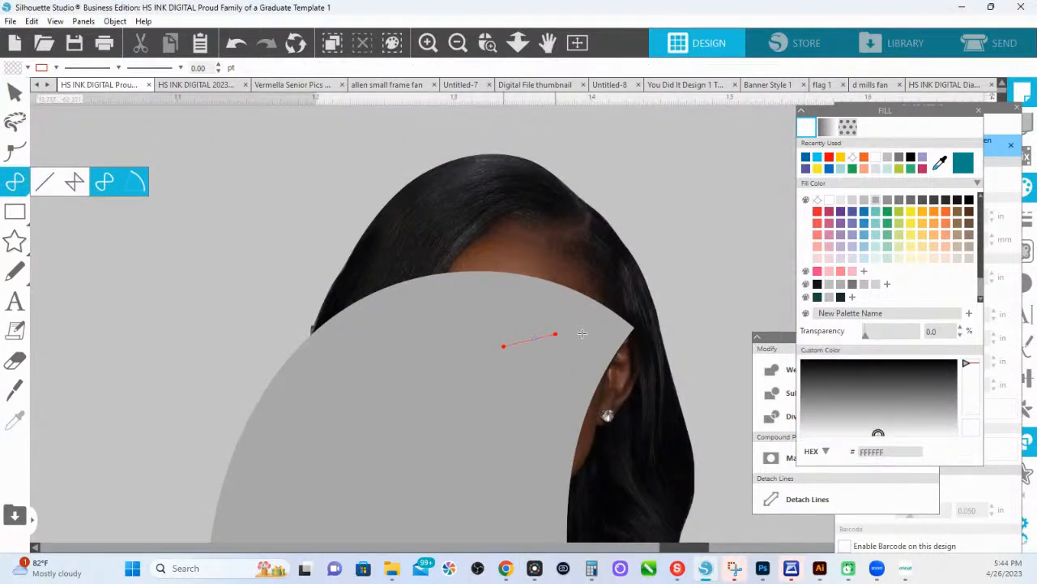
left_click(636, 327)
left_click(721, 269)
left_click(677, 202)
left_click(609, 166)
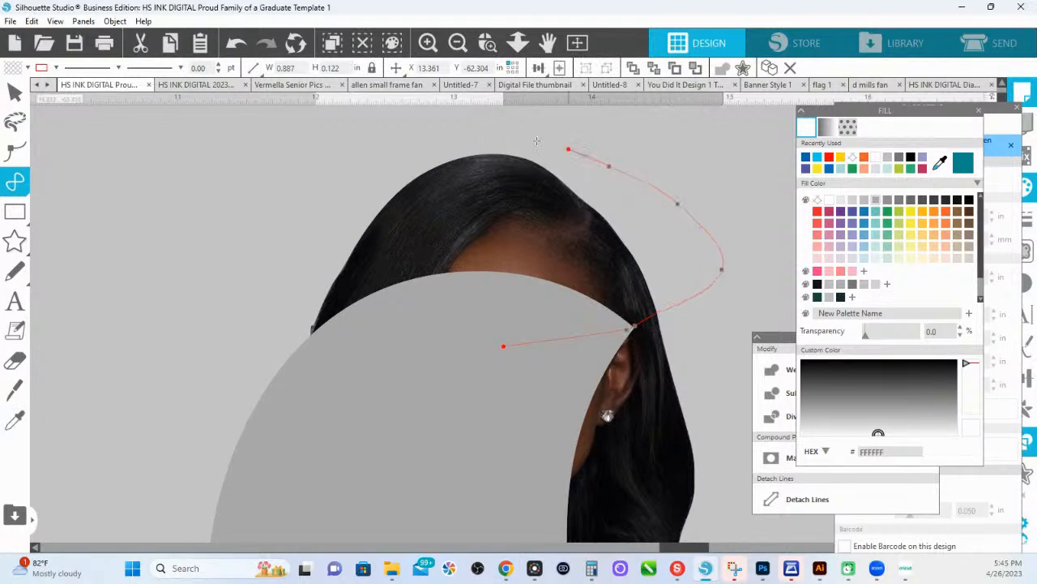
left_click(536, 139)
left_click(473, 134)
left_click(430, 136)
left_click(340, 151)
left_click(247, 195)
left_click(230, 282)
left_click(270, 386)
left_click(303, 428)
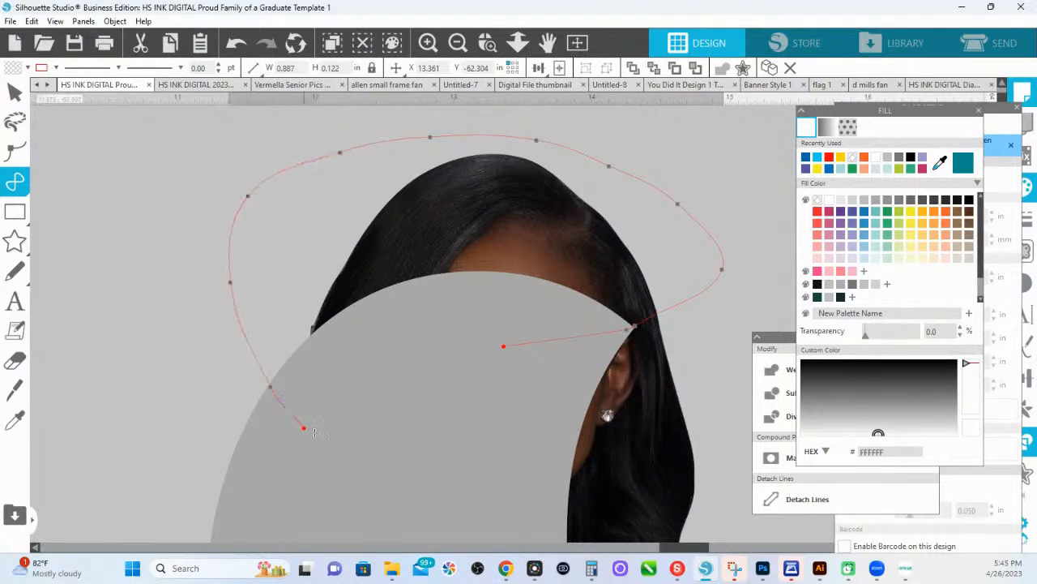
left_click(343, 443)
left_click(447, 421)
left_click(503, 347)
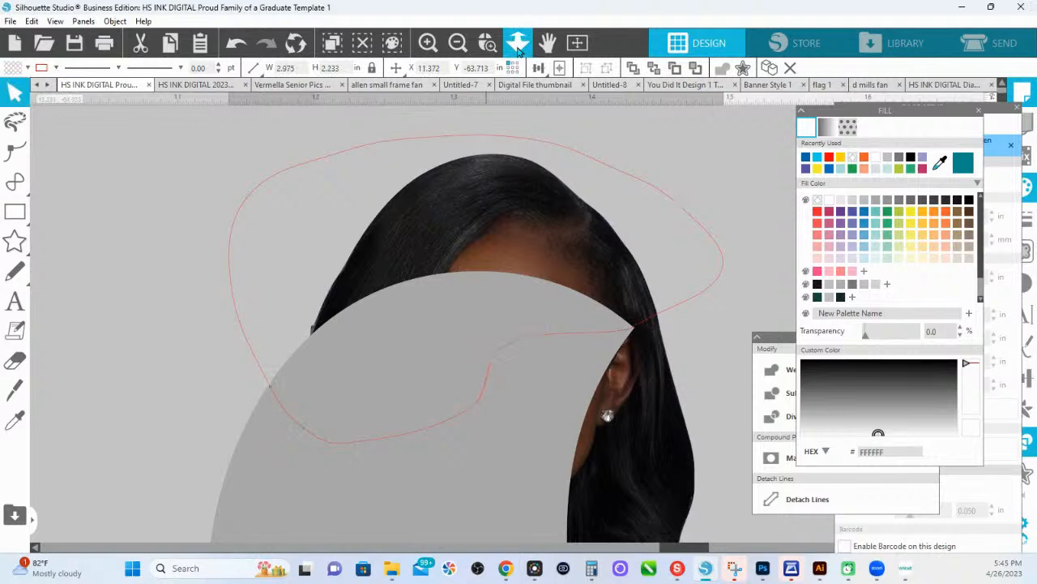
Weld the curved head outline to the grey notched oval.
scroll(506, 251, "down", 5)
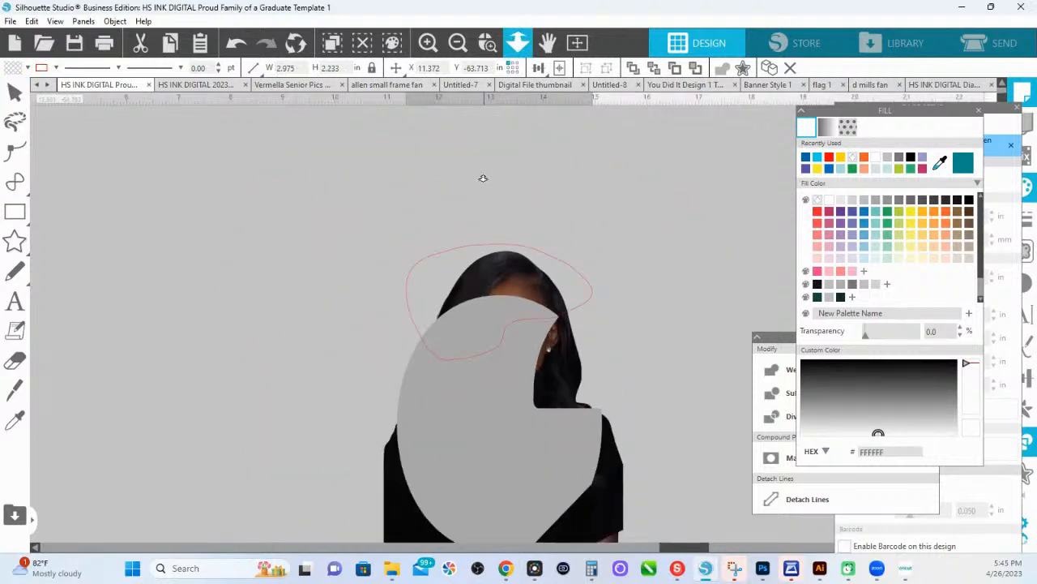
key("Escape")
left_click(413, 310)
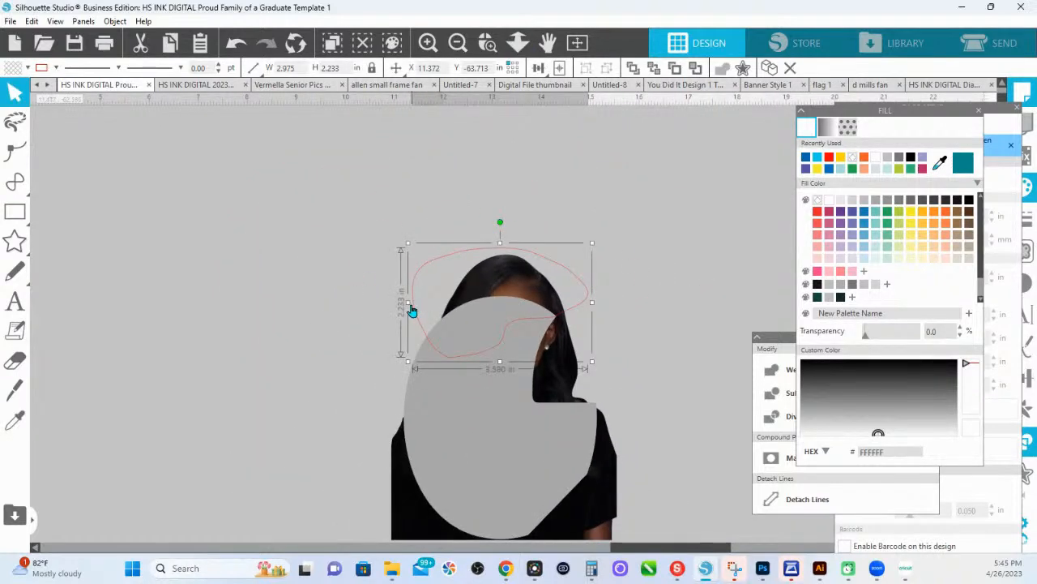
left_click(431, 392, "shift")
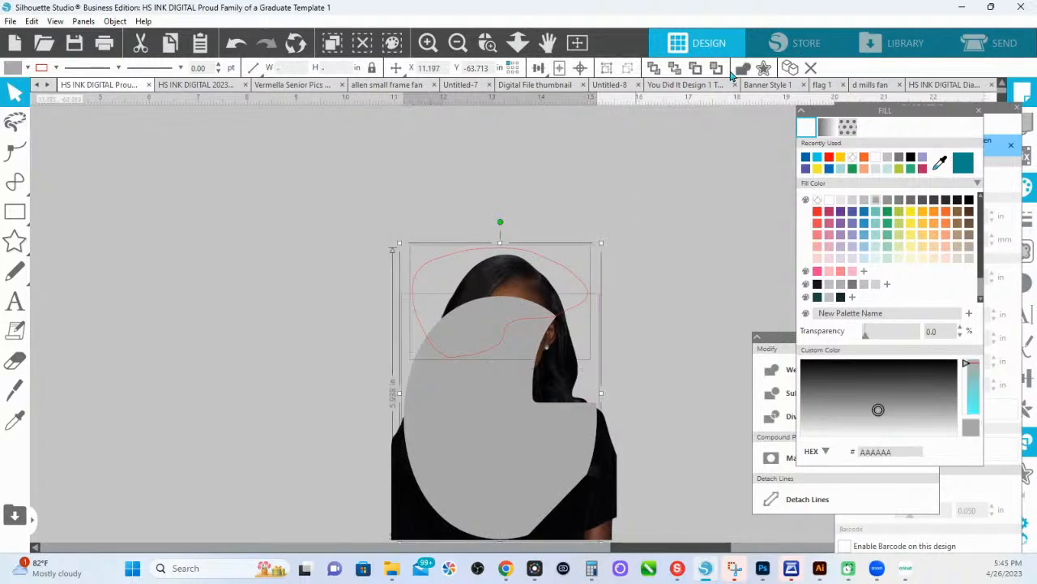
left_click(765, 339)
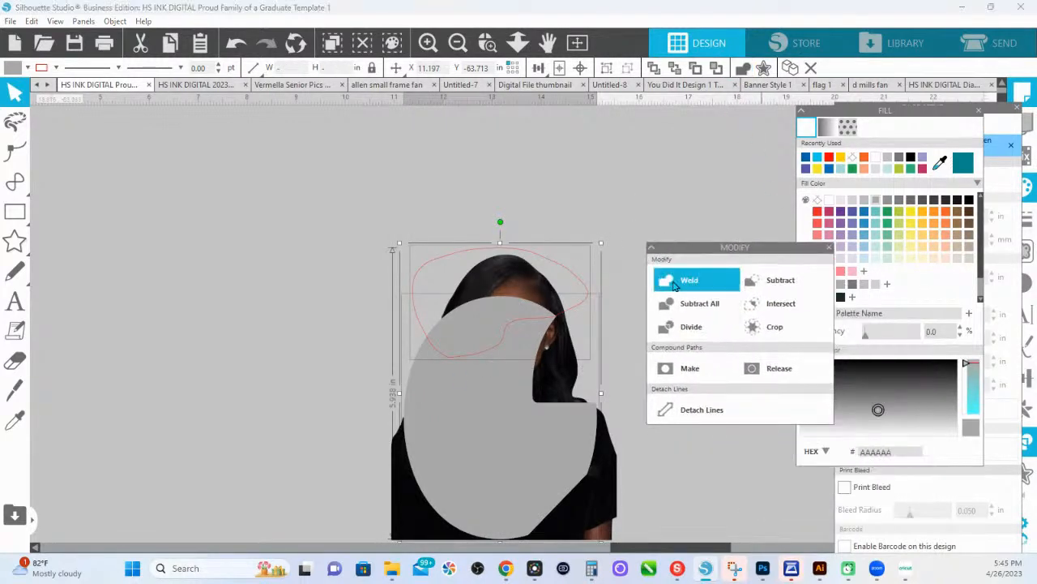
left_click(673, 286)
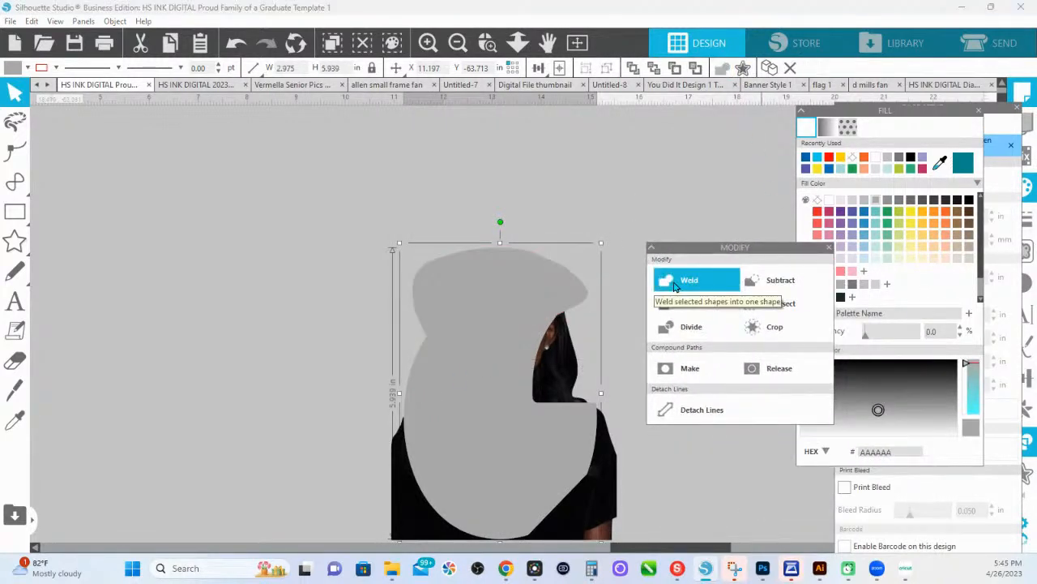
Remove the welded shape's fill and crop the portrait to it.
left_click(818, 201)
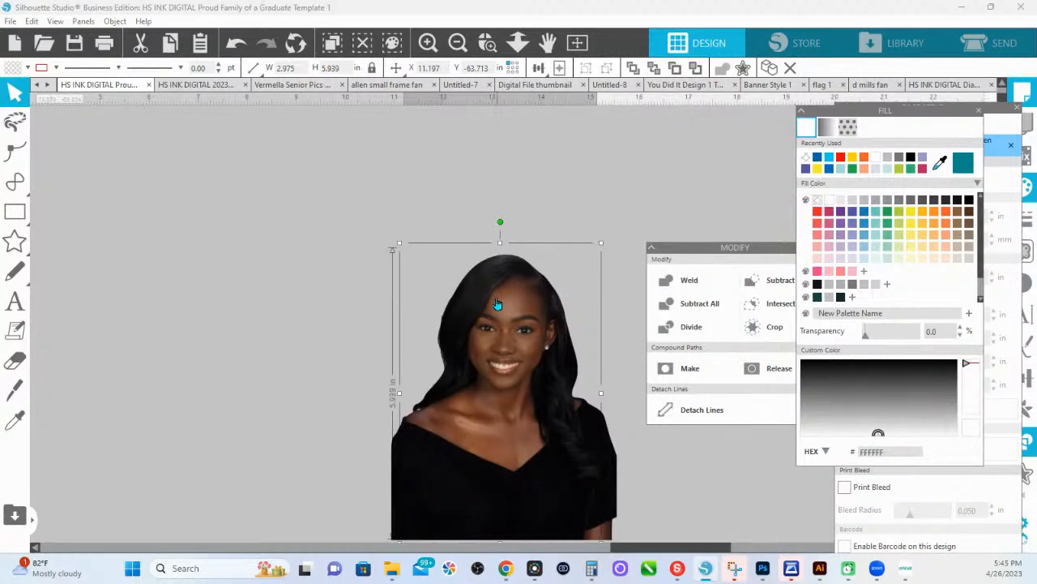
left_click(498, 304, "shift")
left_click(780, 303)
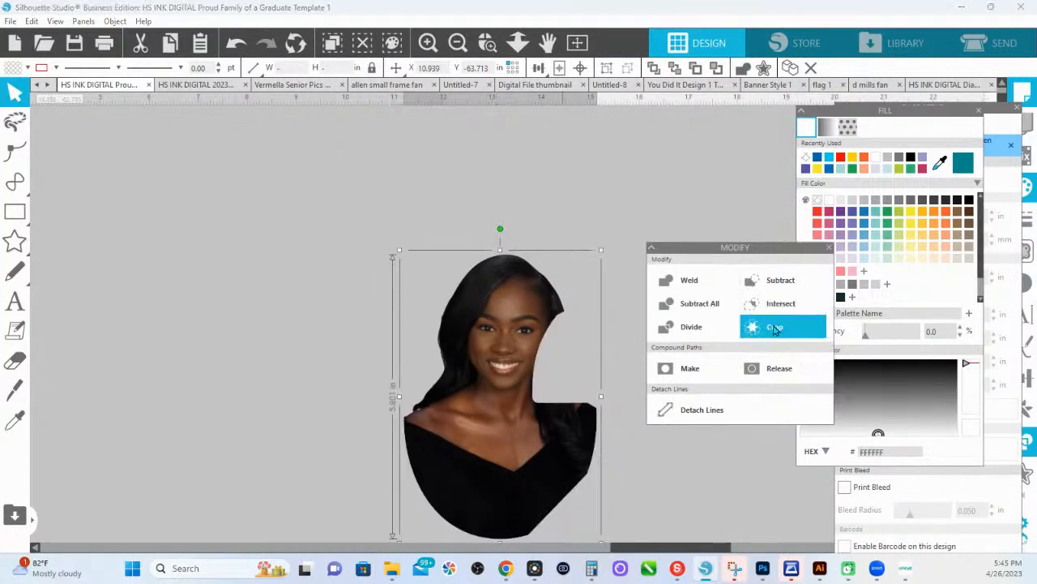
Move the earlier cropped portrait off the 0 to the empty area above the coloured design.
scroll(514, 243, "down", 5)
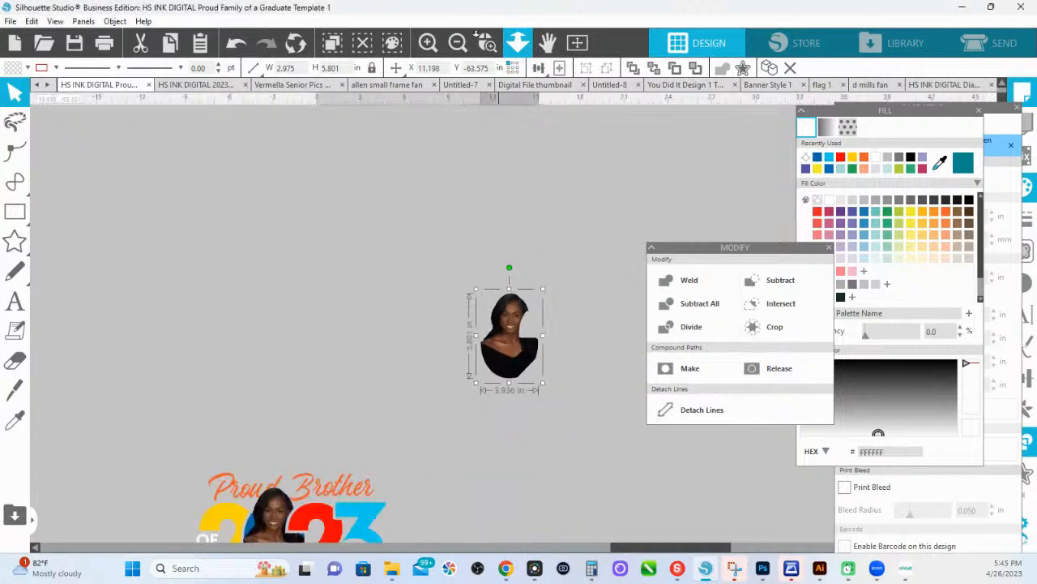
left_click_drag(357, 455, 368, 302)
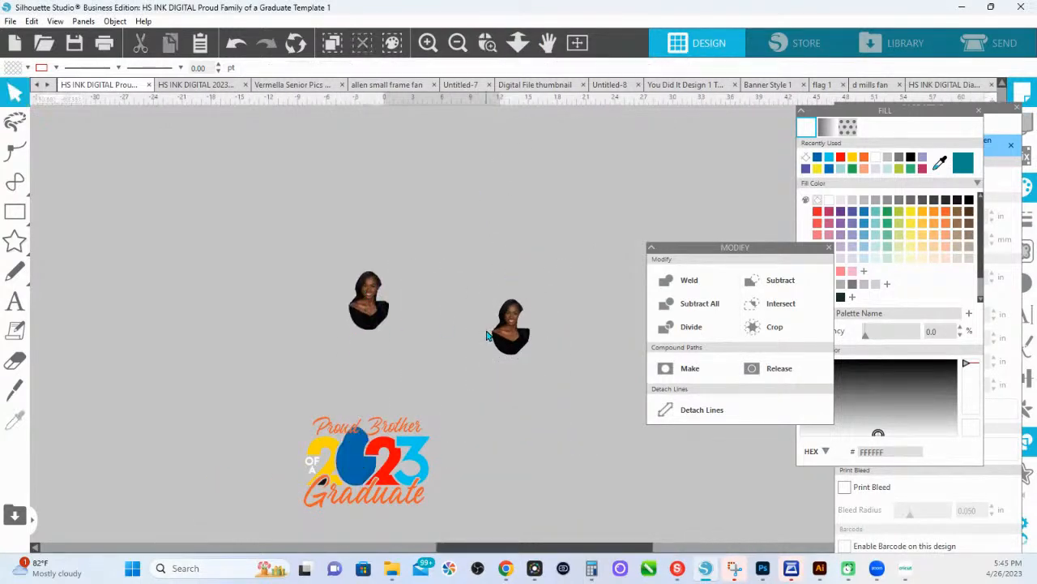
left_click(387, 358)
left_click(512, 48)
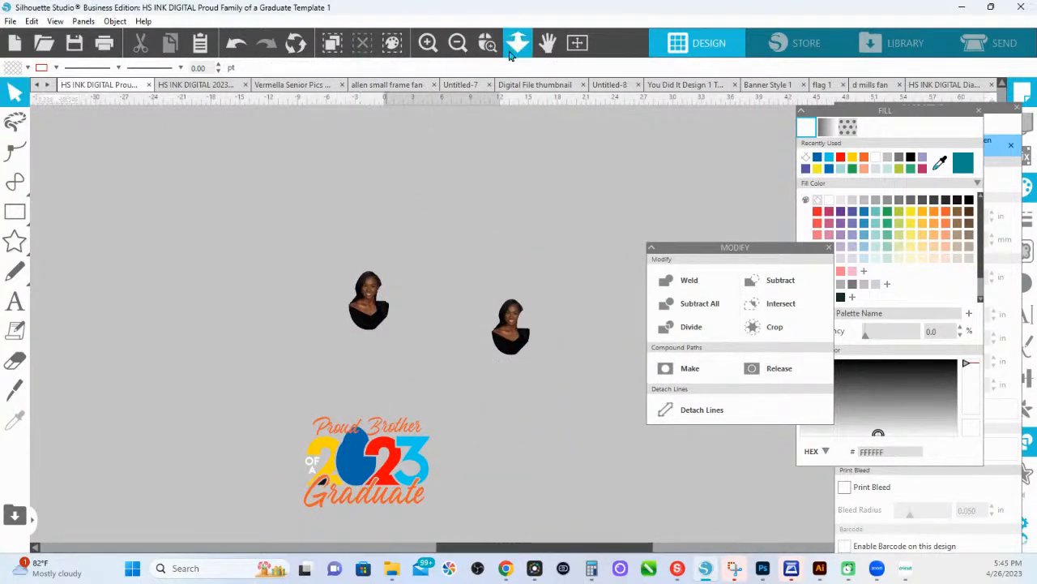
Place one of the two cropped portraits into the 0 of the multicoloured 2023 design.
left_click_drag(445, 296, 454, 186)
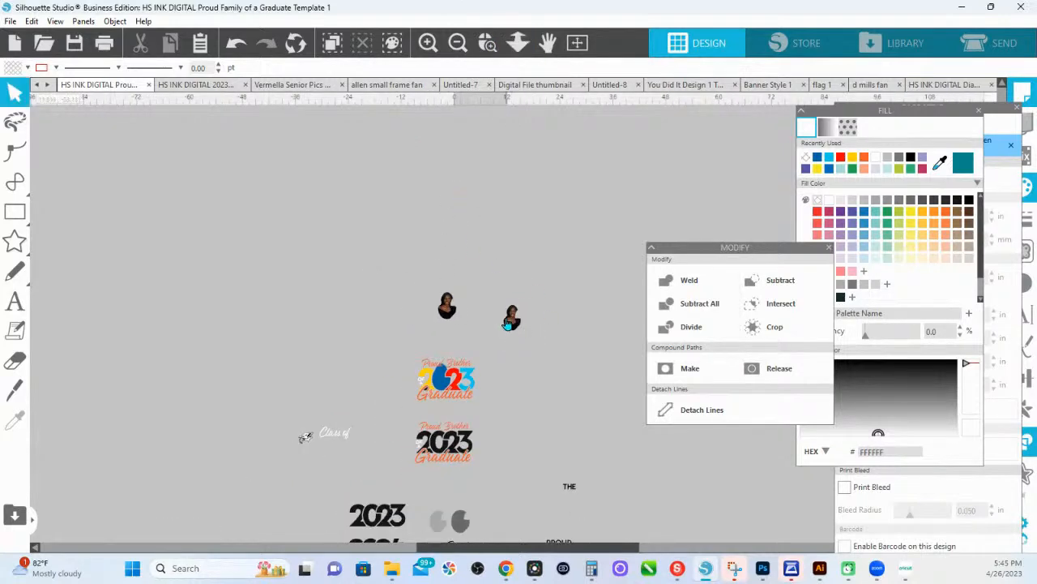
left_click_drag(511, 319, 439, 447)
left_click(487, 42)
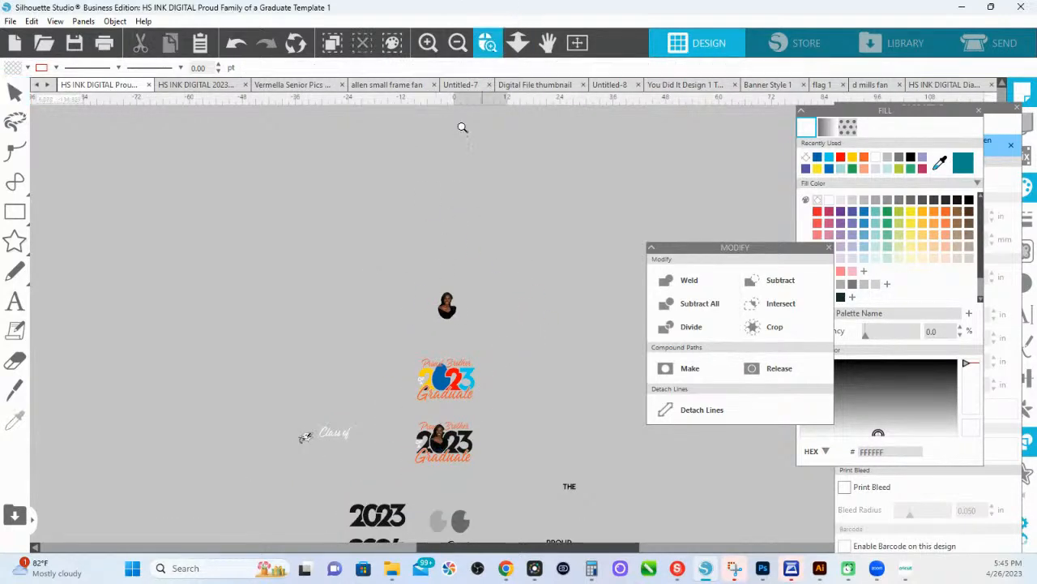
left_click(462, 128)
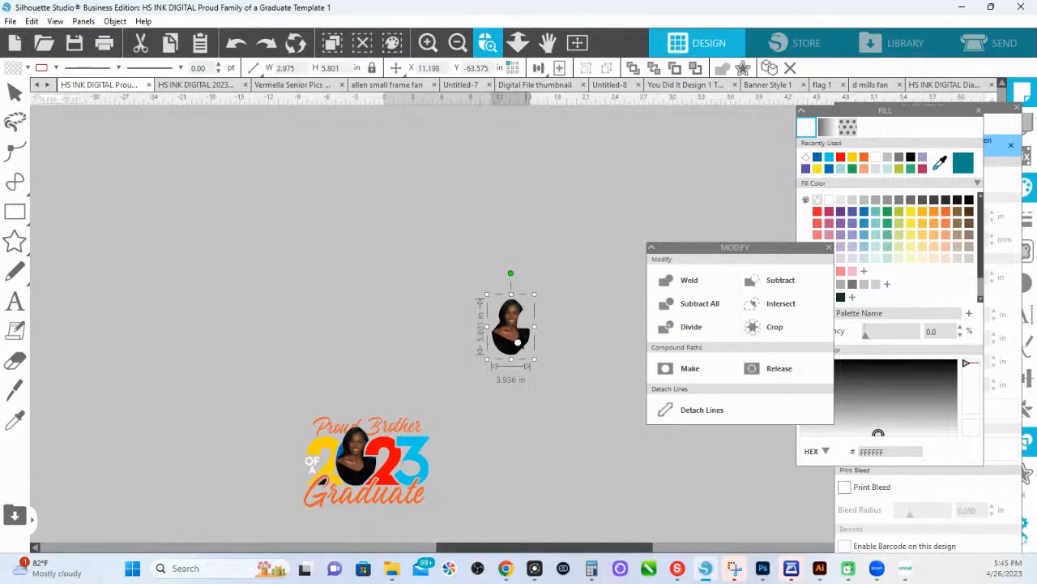
left_click(546, 252)
Move the remaining cropped portrait down onto the black 2023 design.
scroll(523, 323, "down", 2)
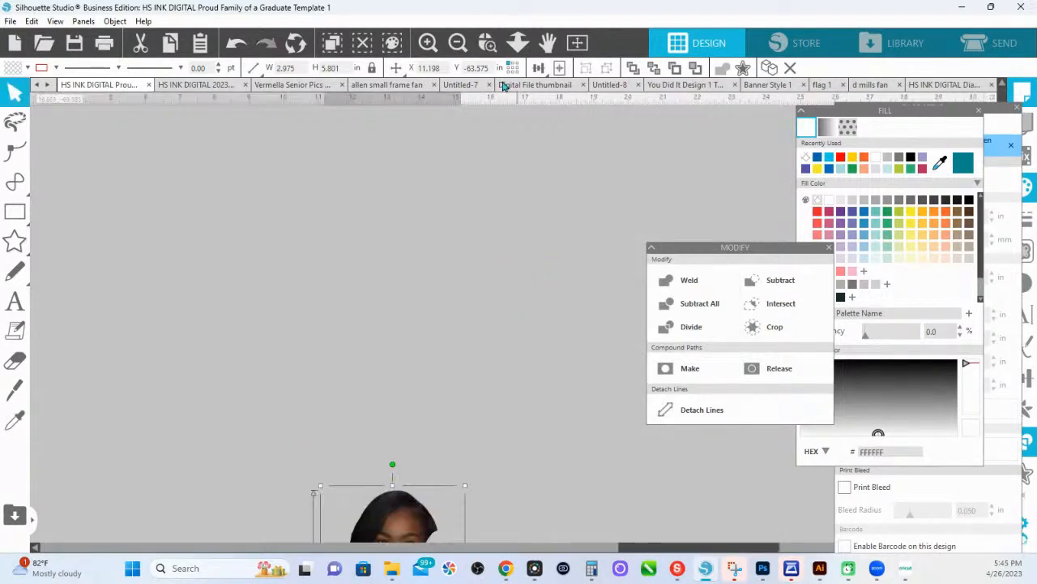
left_click(518, 46)
left_click_drag(500, 276, 492, 136)
left_click_drag(473, 412, 454, 486)
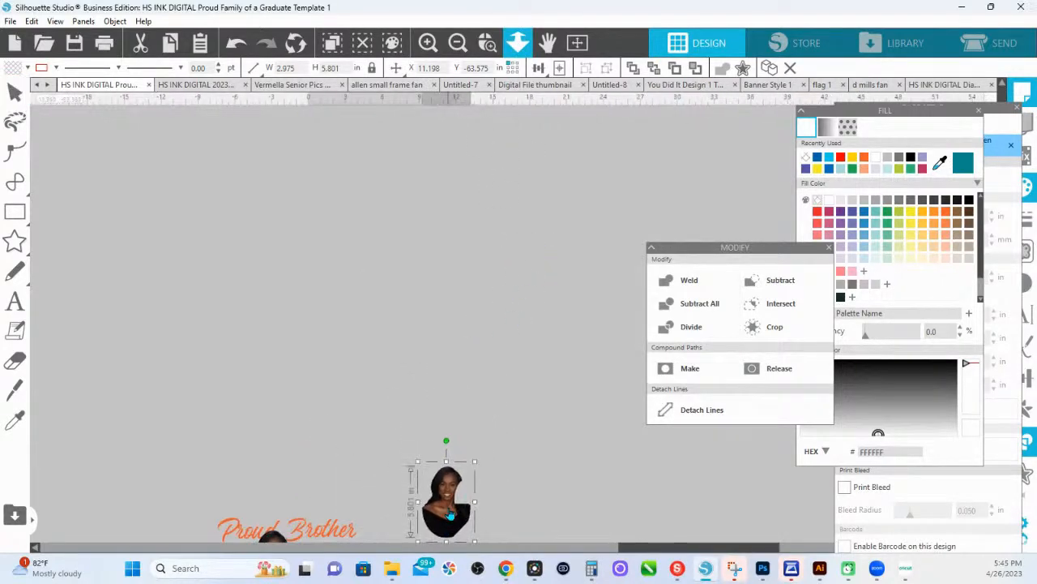
scroll(479, 509, "down", 5)
left_click_drag(478, 299, 271, 532)
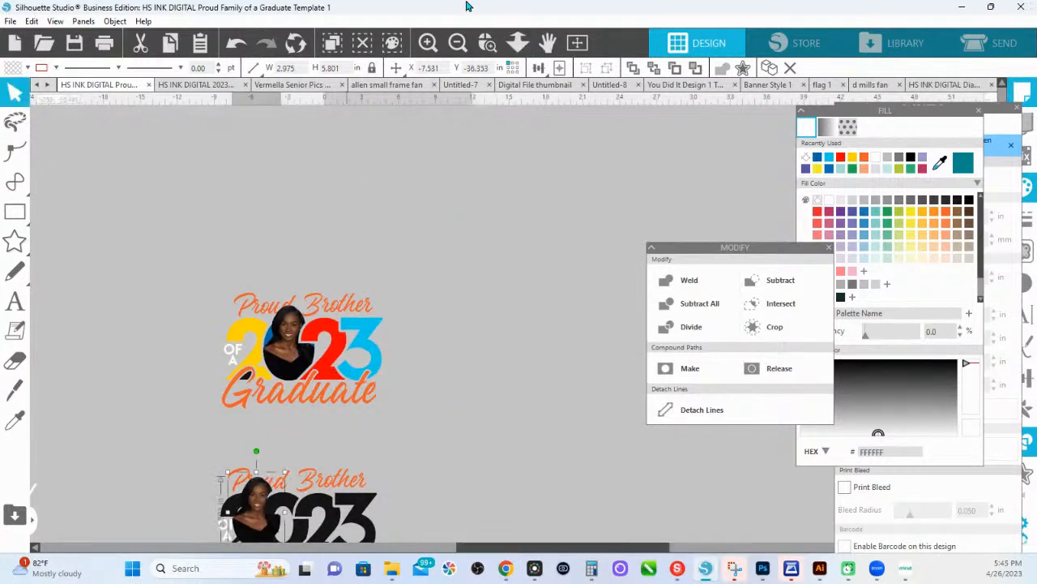
left_click(487, 42)
left_click(311, 501)
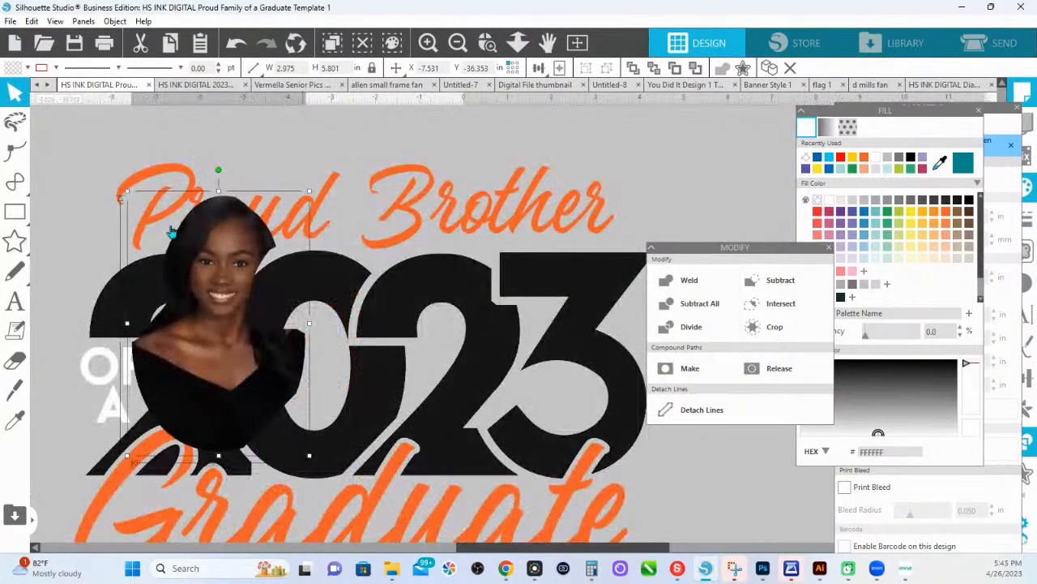
Fill the black 2023 digits with teal and group them.
left_click(321, 283)
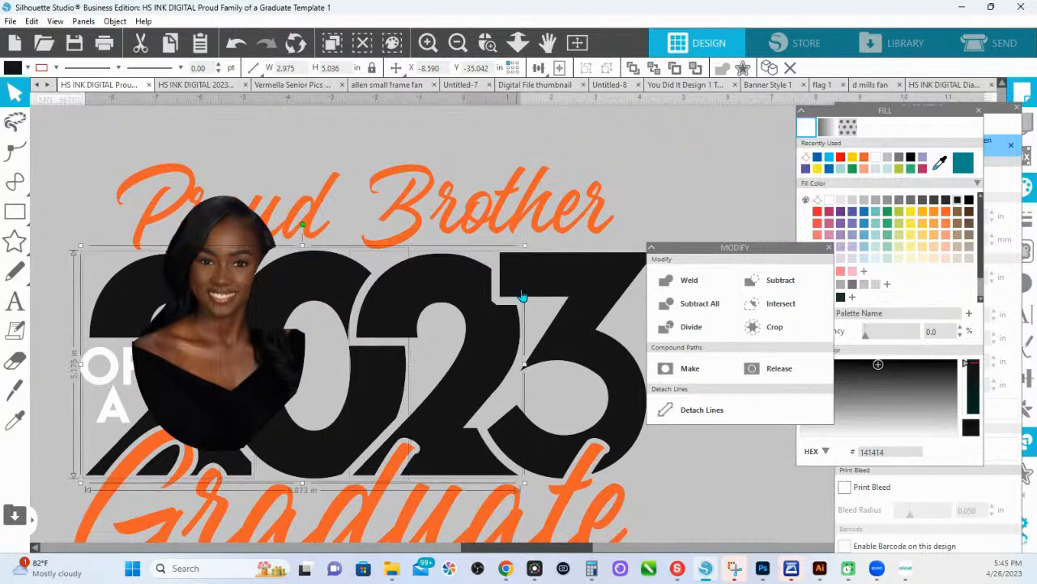
left_click(962, 165)
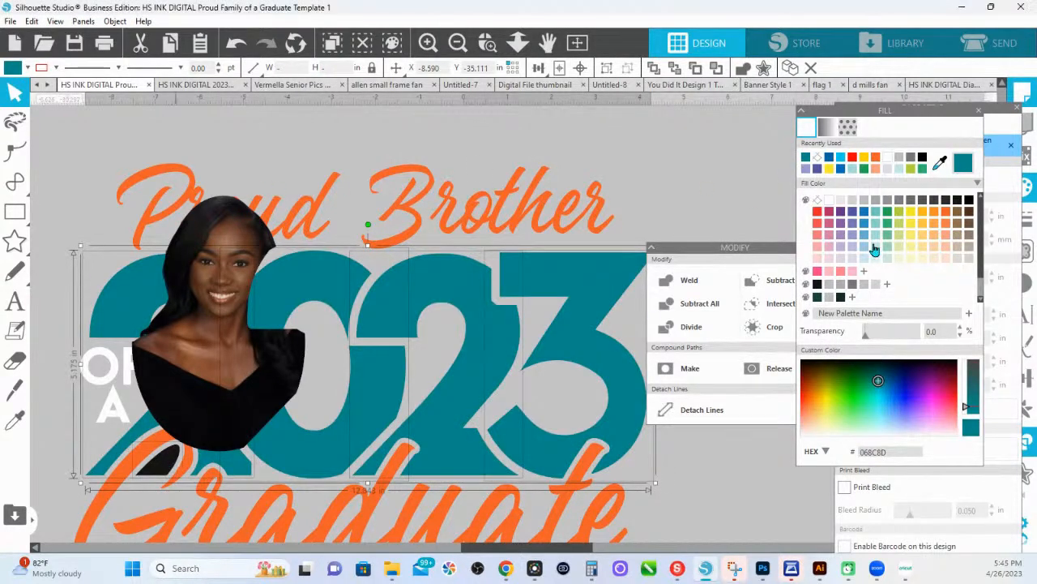
left_click(964, 166)
right_click(469, 302)
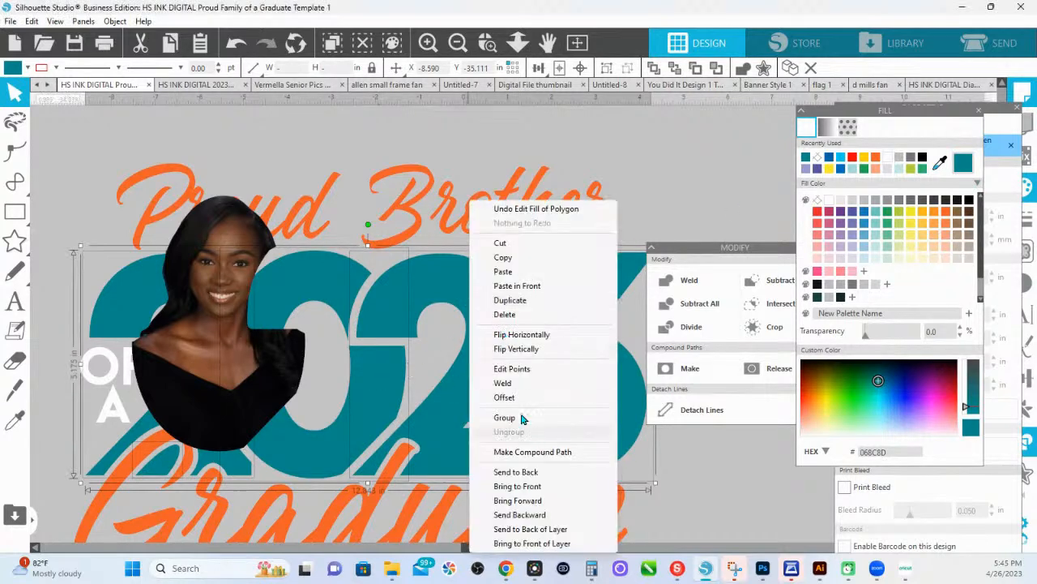
left_click(506, 417)
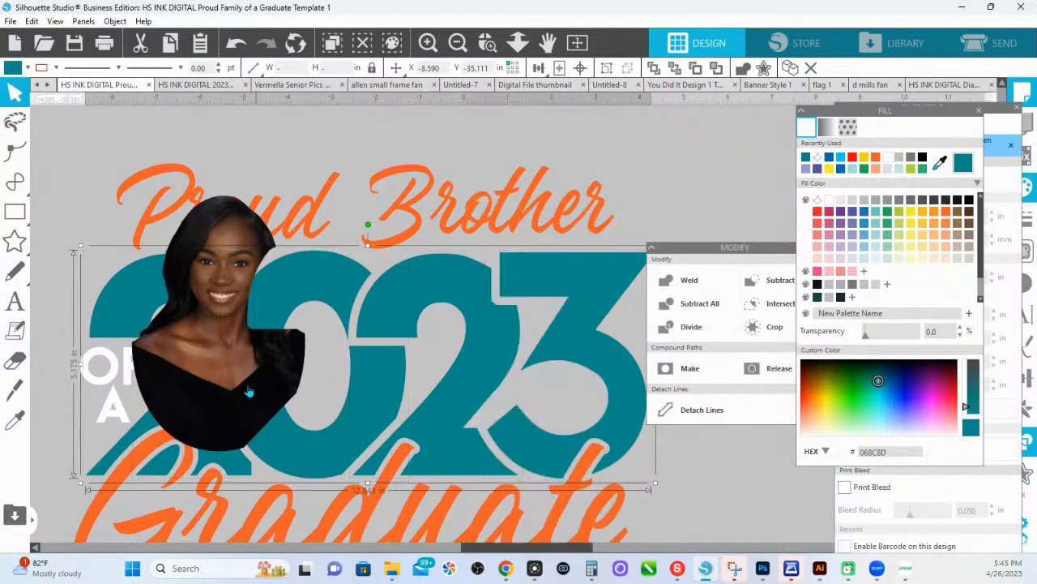
Position the portrait in the 0 of the teal 2023, with the head extending above the digit.
left_click_drag(248, 392, 345, 415)
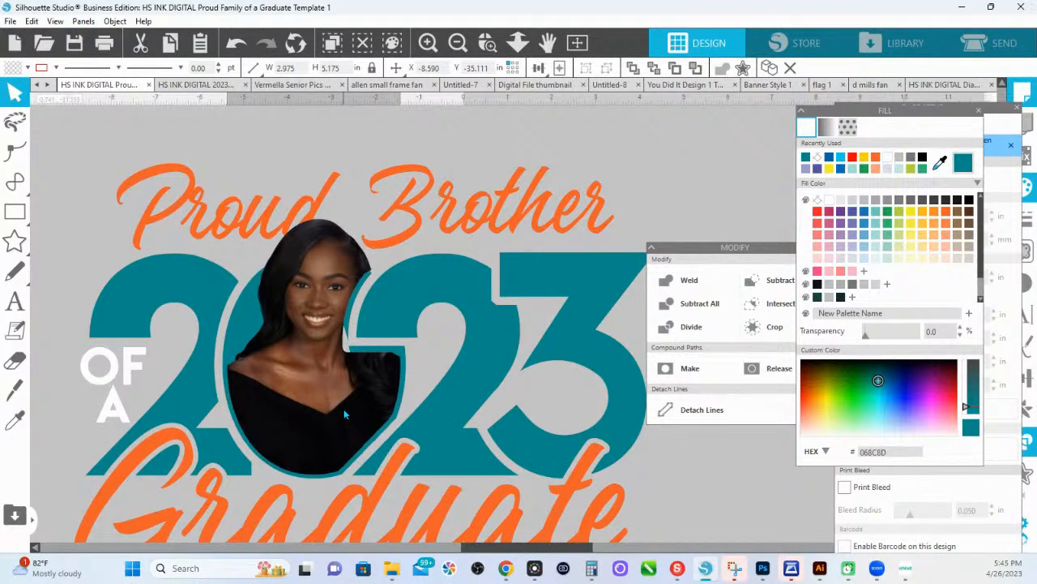
left_click_drag(344, 414, 343, 414)
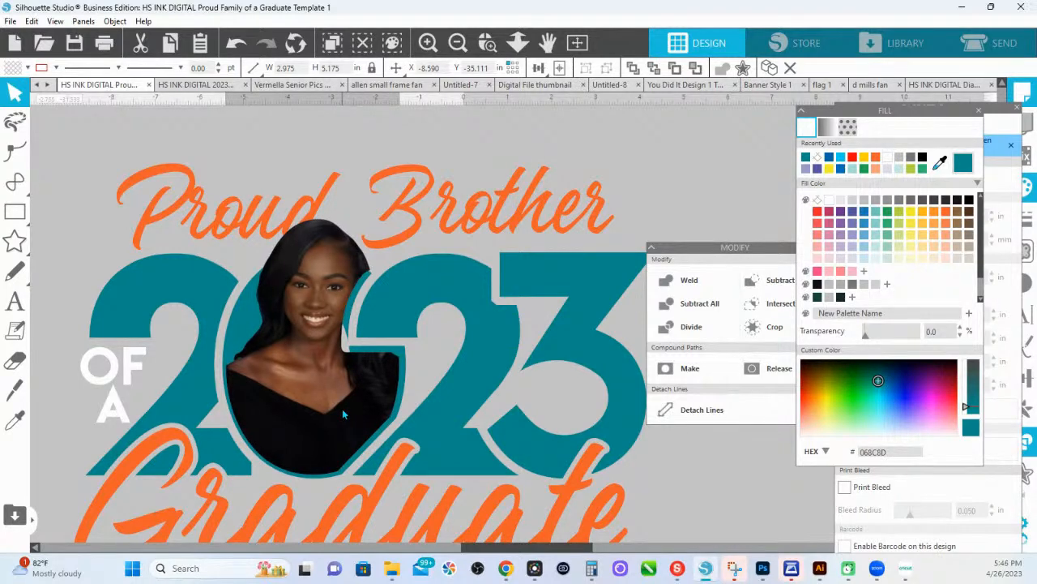
key("Escape")
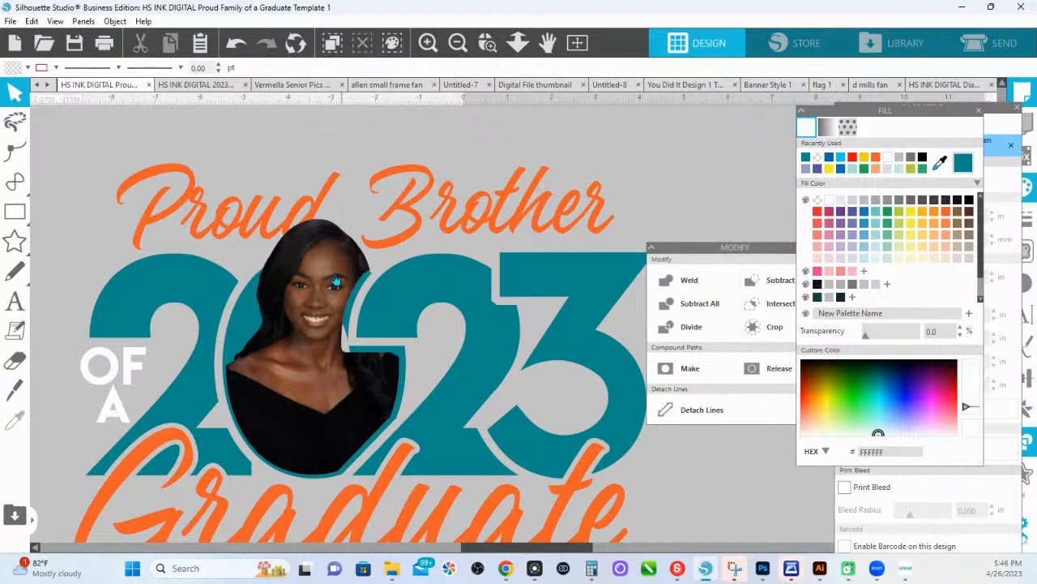
Ungroup the teal 2023 digits.
left_click(252, 314)
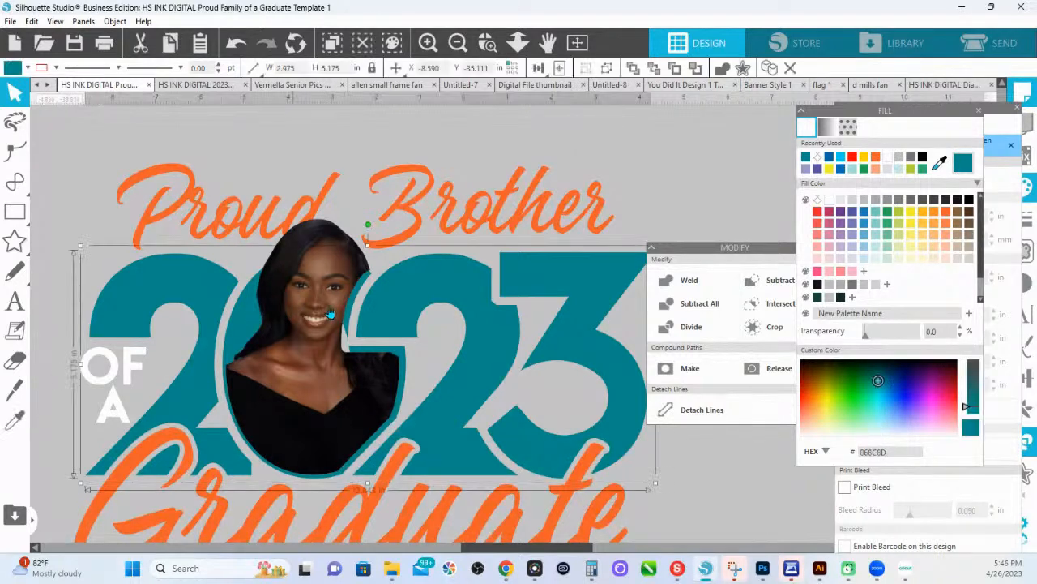
right_click(252, 311)
left_click(351, 404)
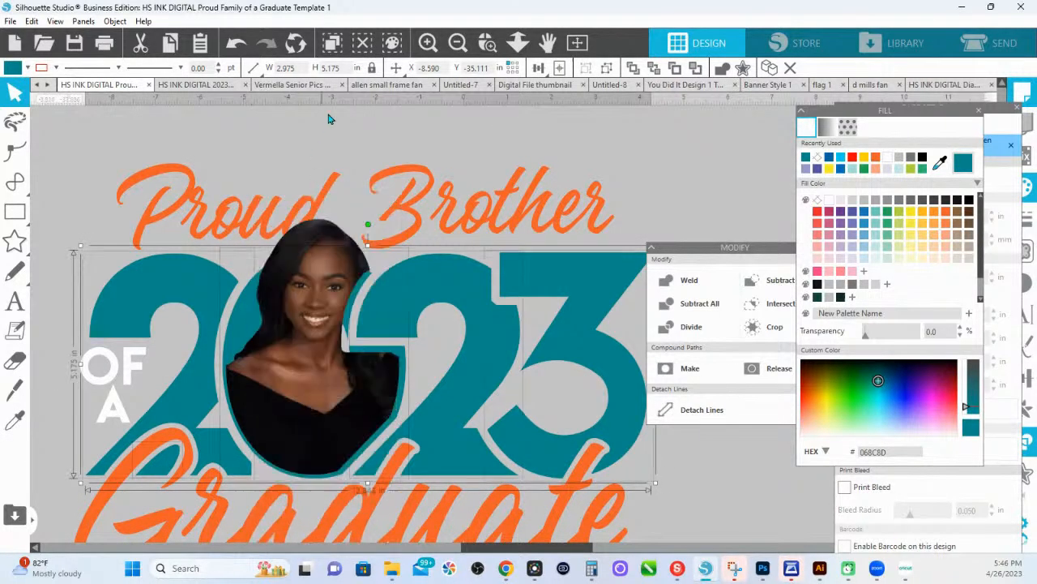
left_click(328, 119)
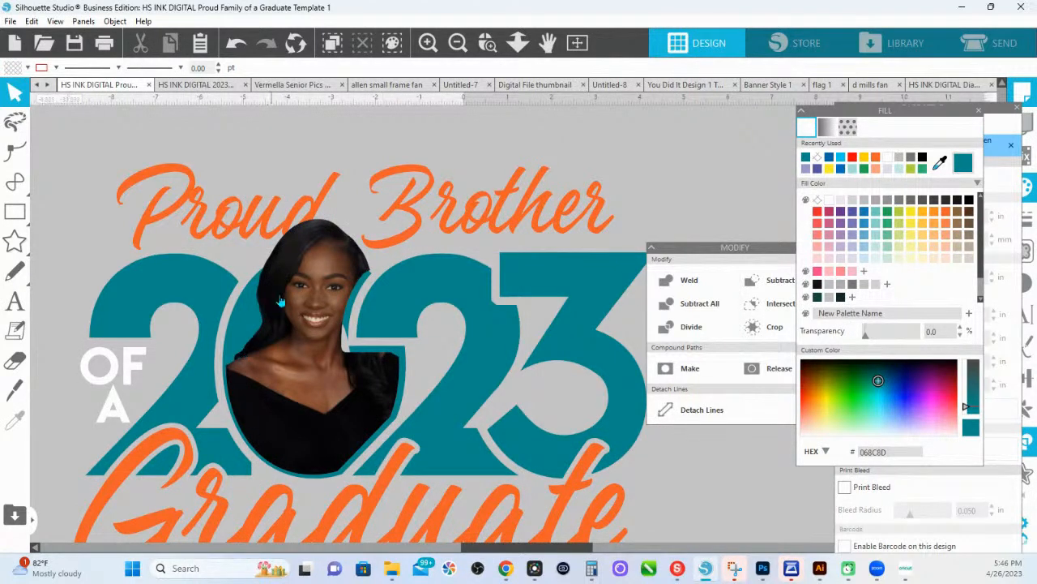
Delete the edit points of the teal 0 along its upper notch, where the outline shows beside the face.
double_click(247, 315)
left_click(422, 176)
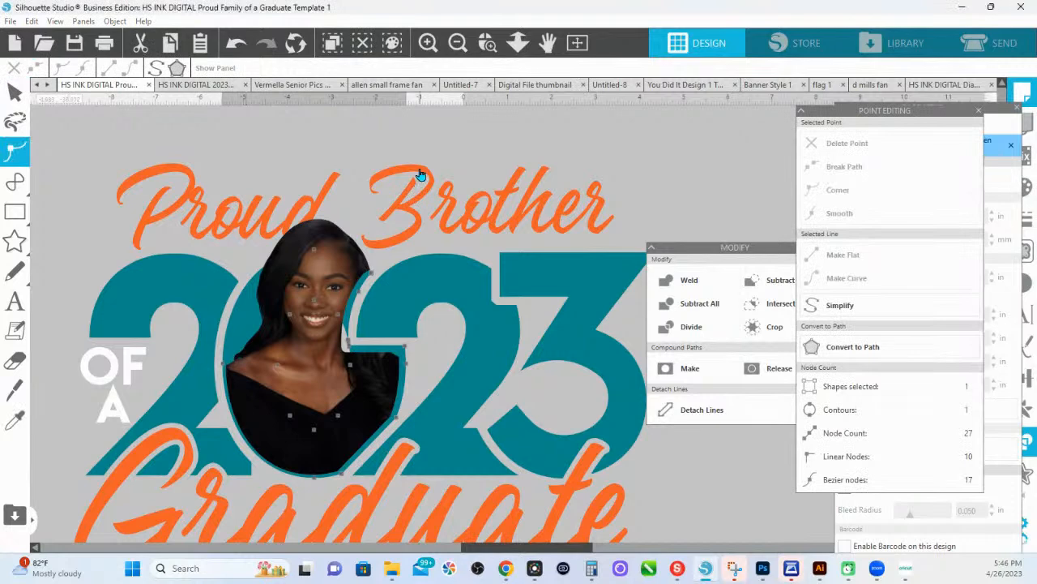
left_click(258, 314)
left_click(341, 318)
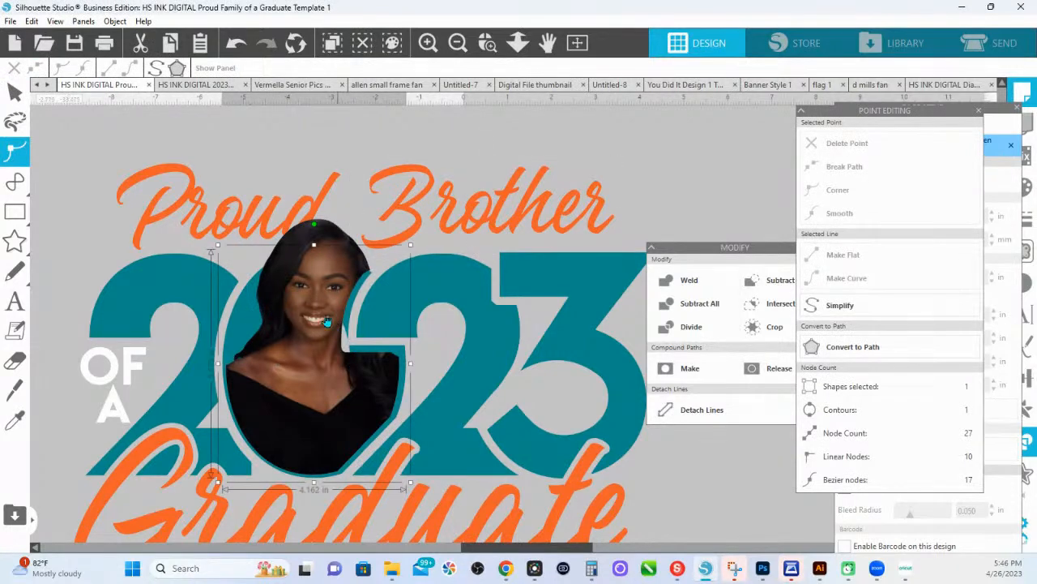
double_click(264, 314)
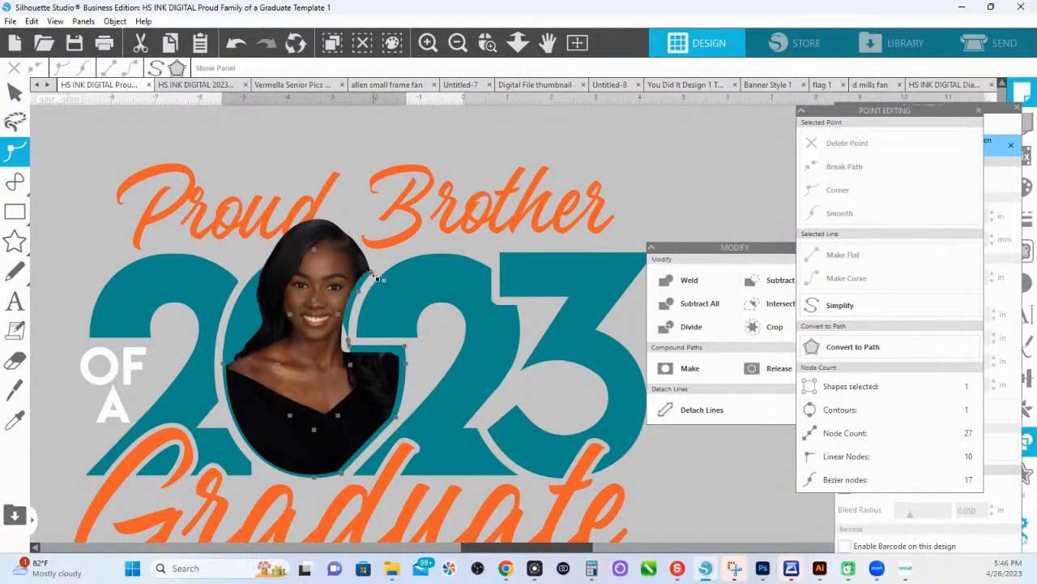
left_click(375, 277)
left_click_drag(342, 247, 333, 318)
left_click(844, 143)
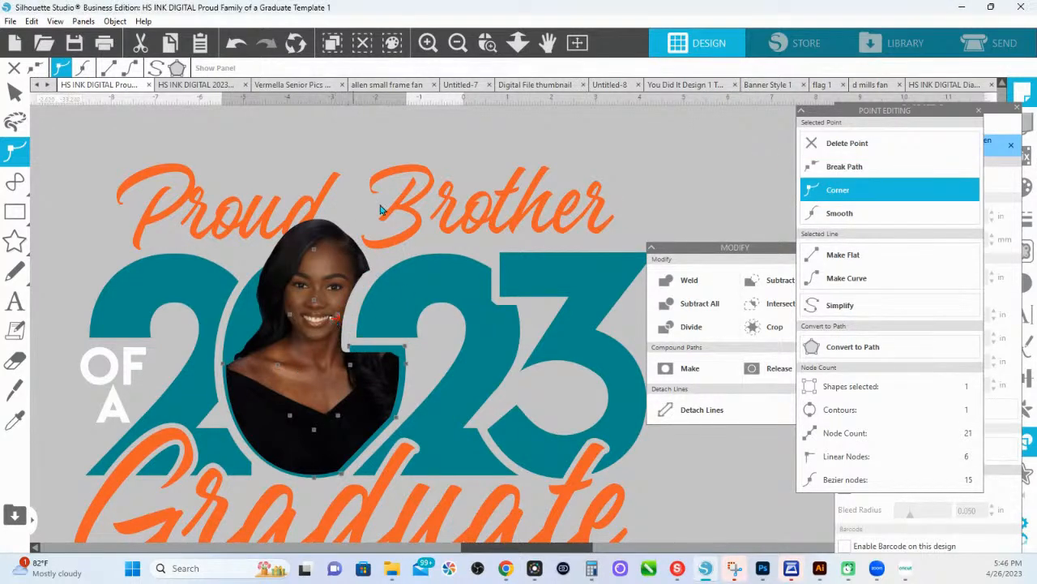
left_click(380, 174)
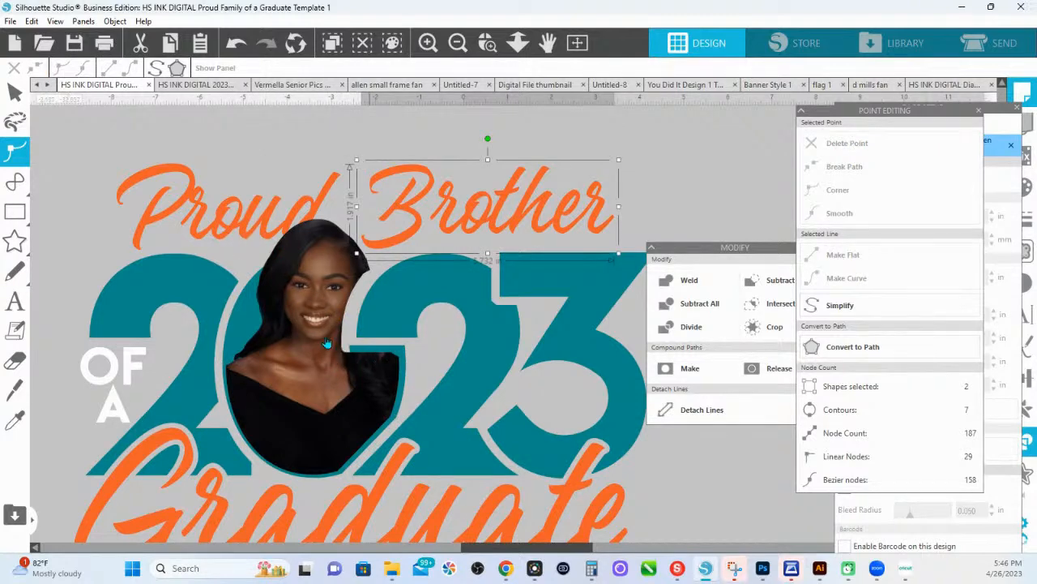
Delete the small leftover shape at the base of the first 2 in the multicoloured design.
left_click(518, 42)
right_click(435, 335)
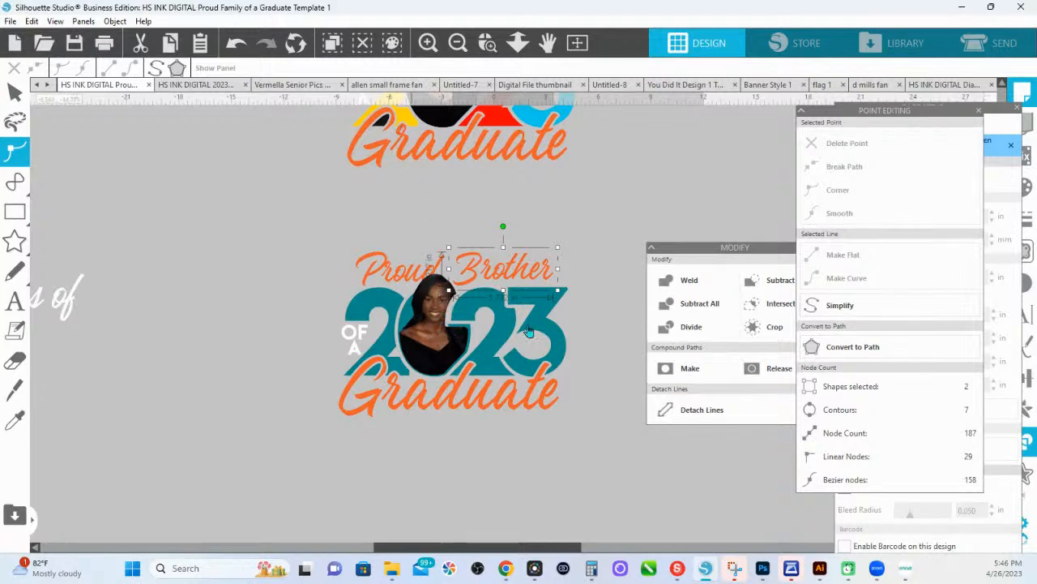
scroll(467, 322, "up", 1)
scroll(468, 323, "up", 8)
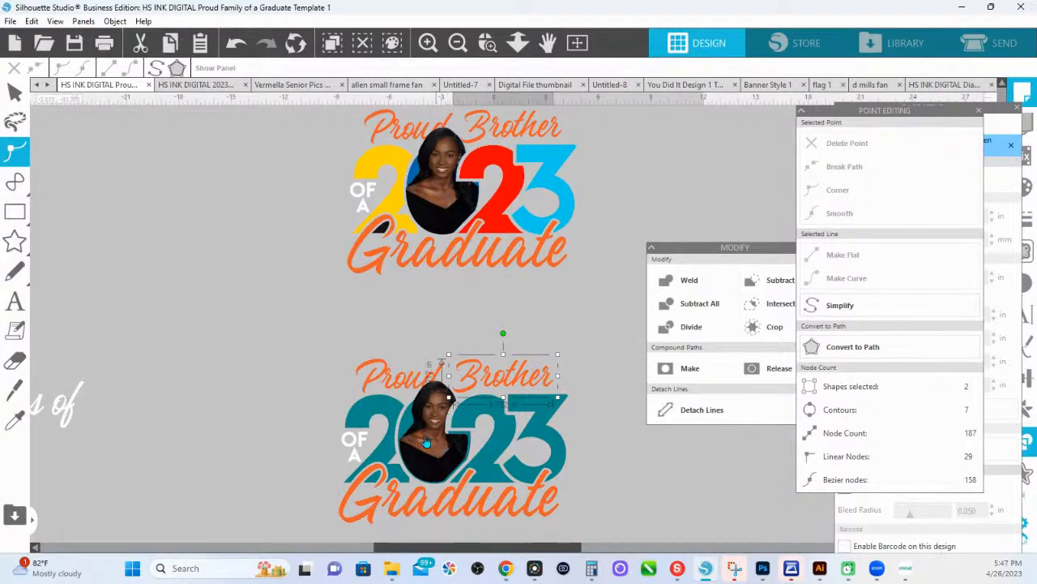
left_click(458, 459)
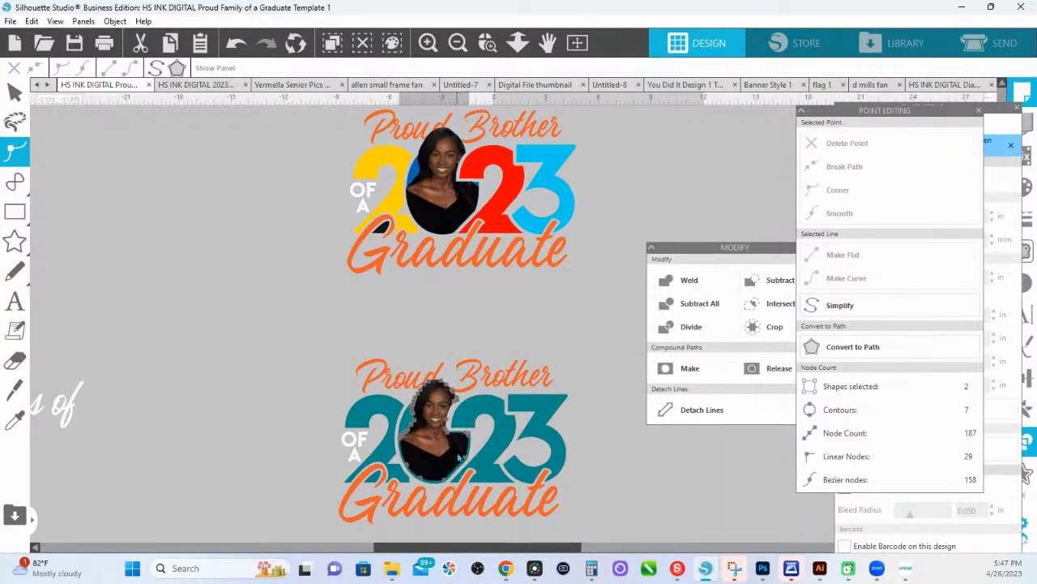
key("Escape")
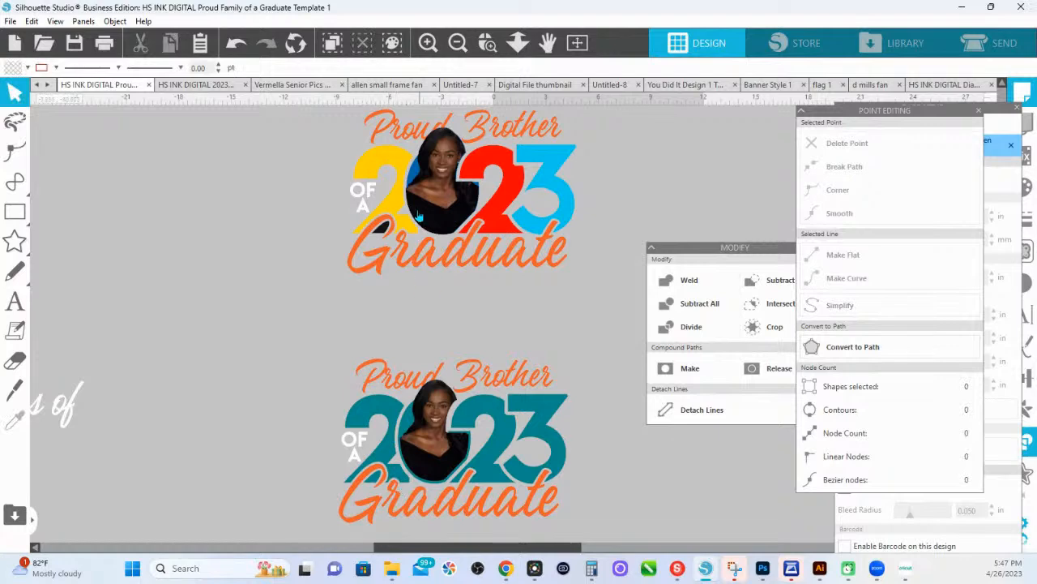
left_click(383, 236)
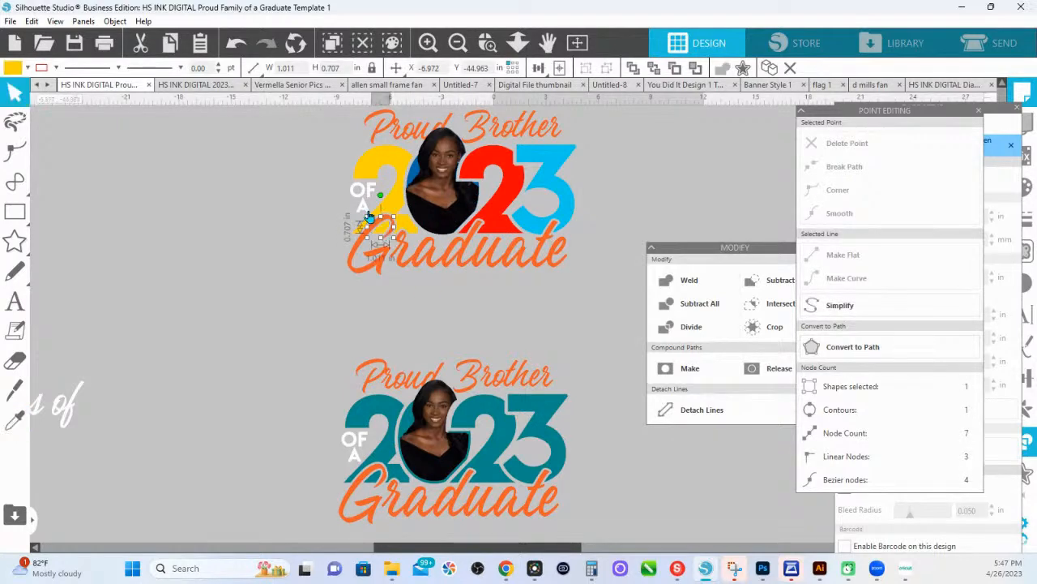
key("Delete")
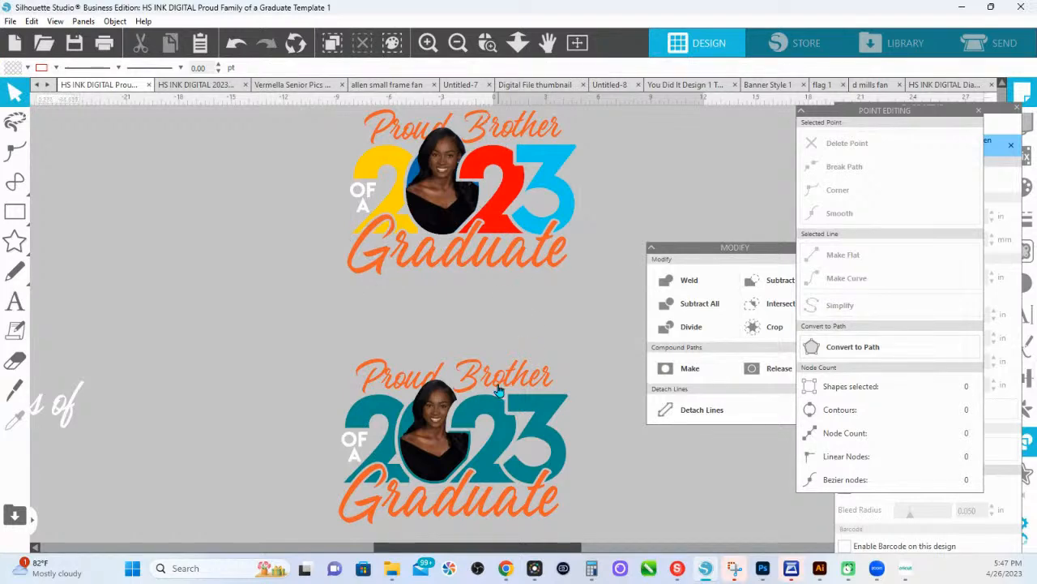
Shift "Proud" slightly away from the head and nudge "Proud" and "Brother" together to sit just above the teal 2023.
left_click(436, 379)
left_click_drag(436, 380, 430, 378)
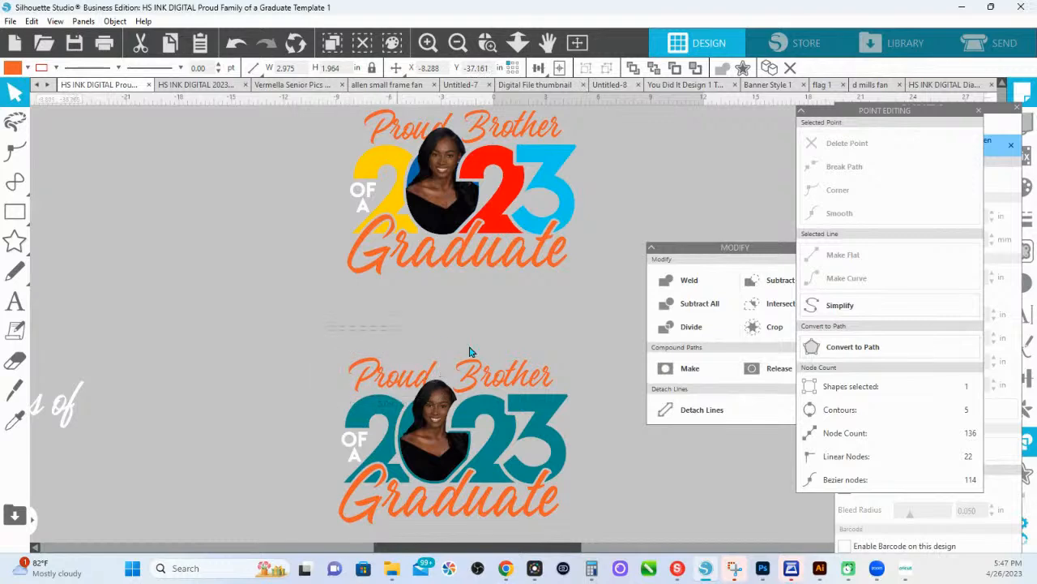
left_click(514, 369, "shift")
left_click_drag(528, 366, 528, 360)
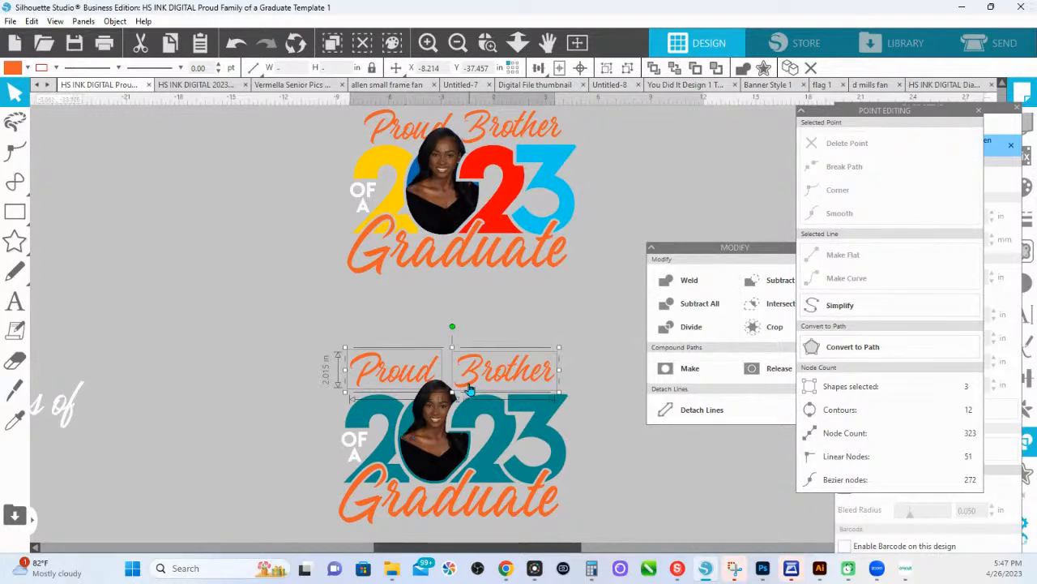
left_click_drag(472, 389, 472, 391)
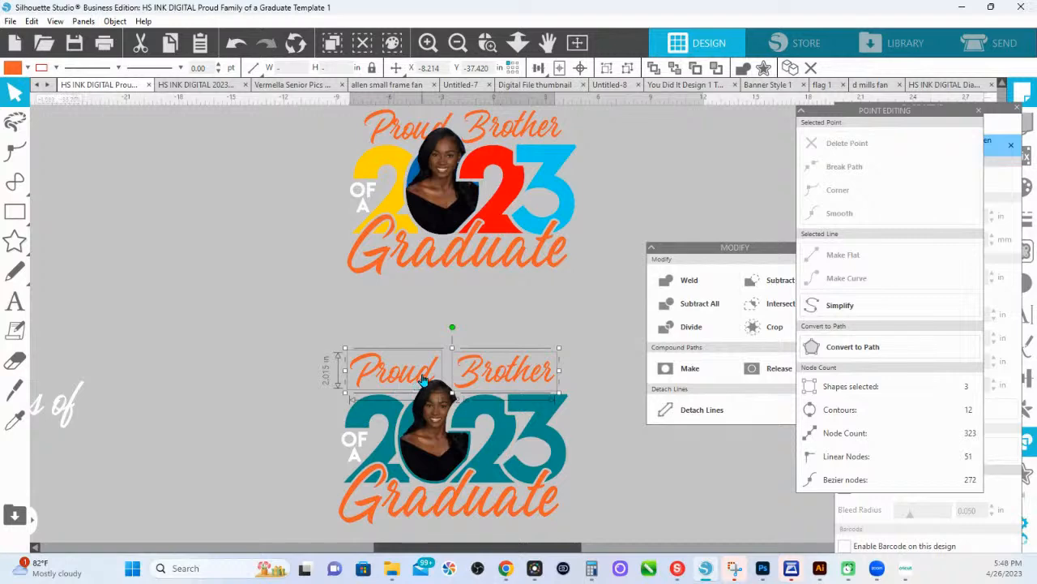
left_click_drag(425, 380, 426, 384)
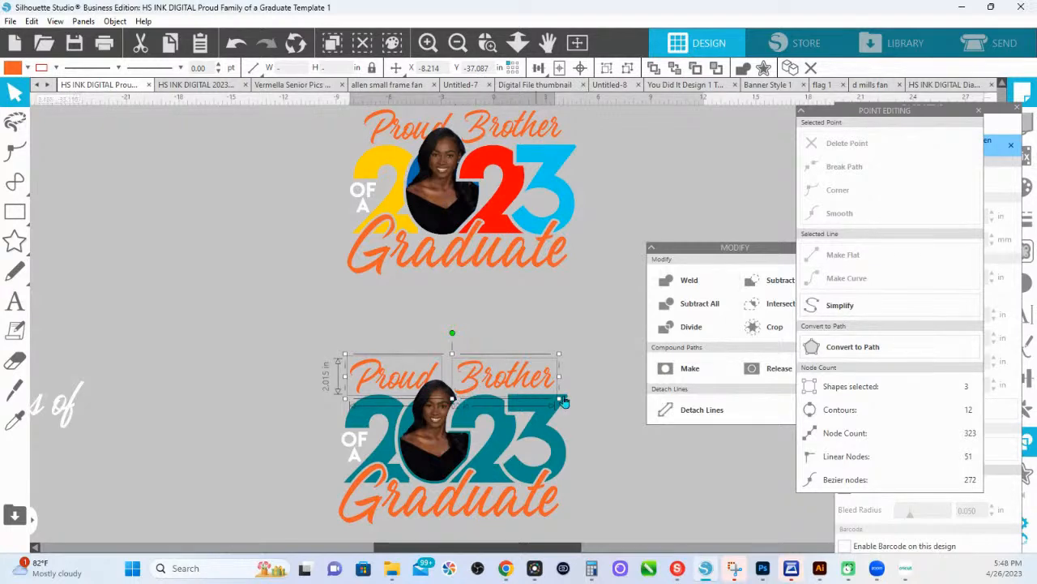
left_click_drag(496, 379, 500, 379)
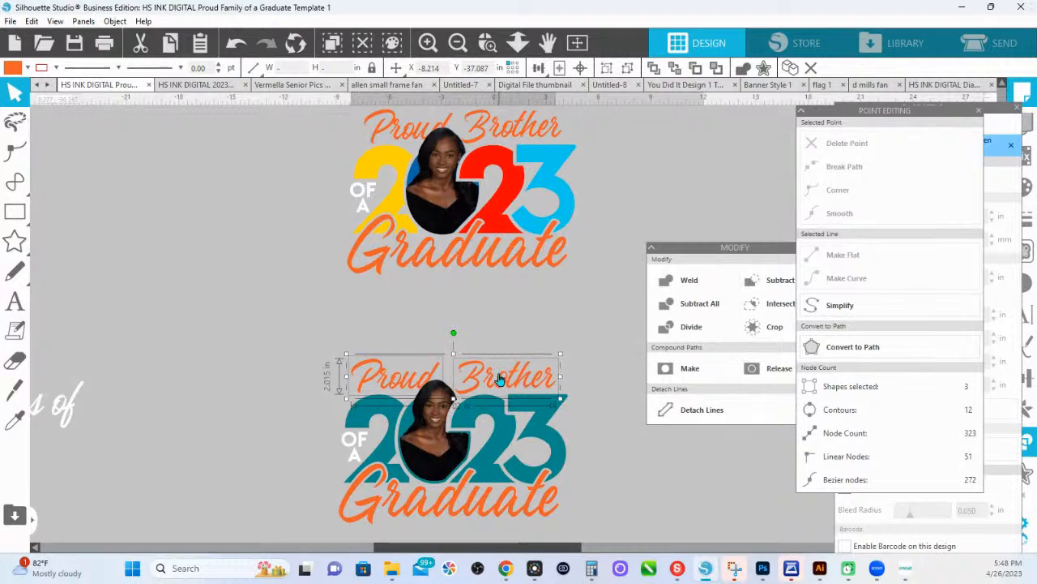
left_click(433, 467)
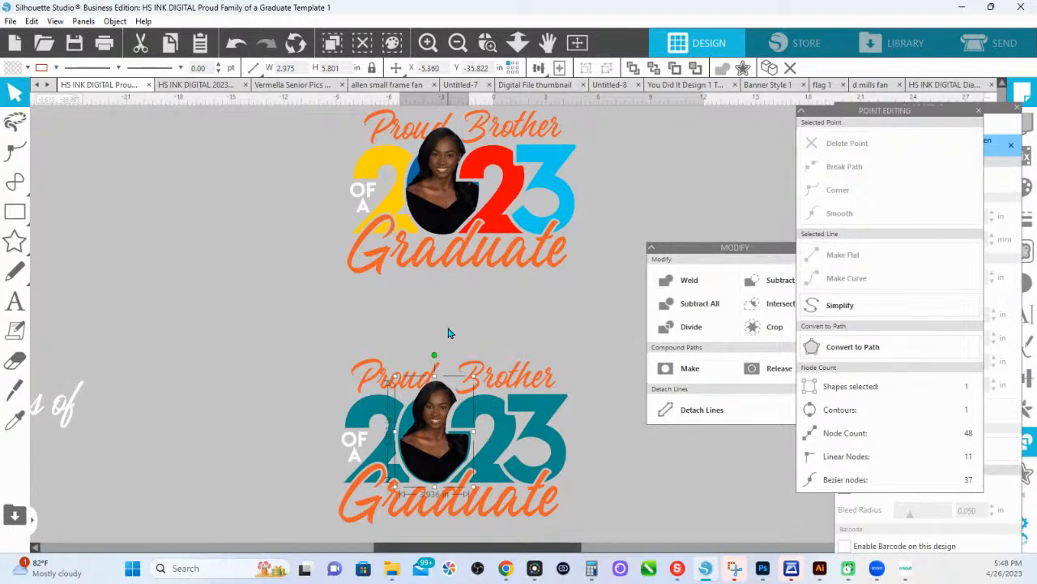
scroll(389, 499, "down", 3)
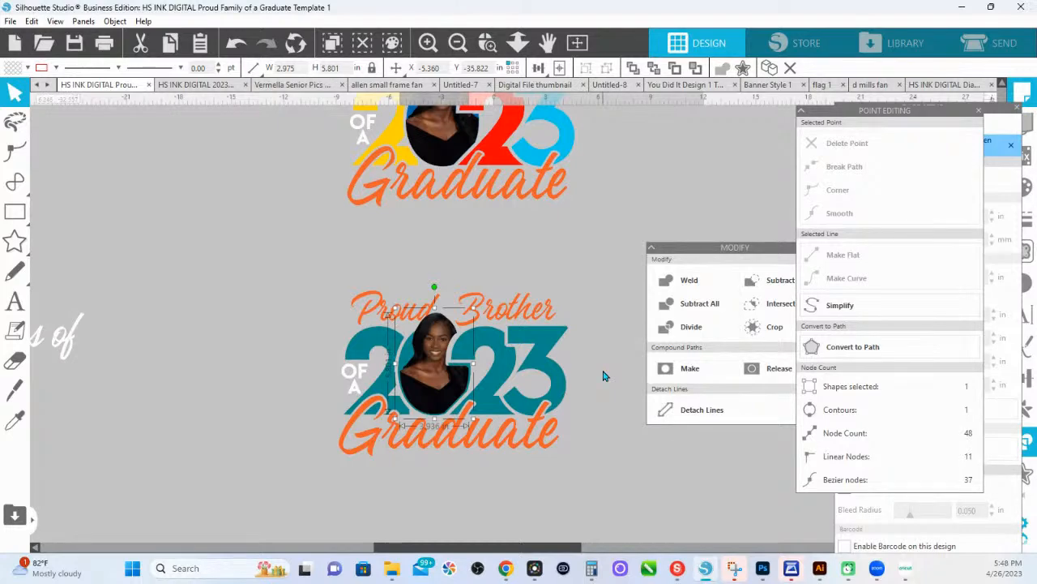
Examine the graduate photo fans in the "d mills fan" document and the "Class of 2020" banner in "flag 1".
left_click(868, 85)
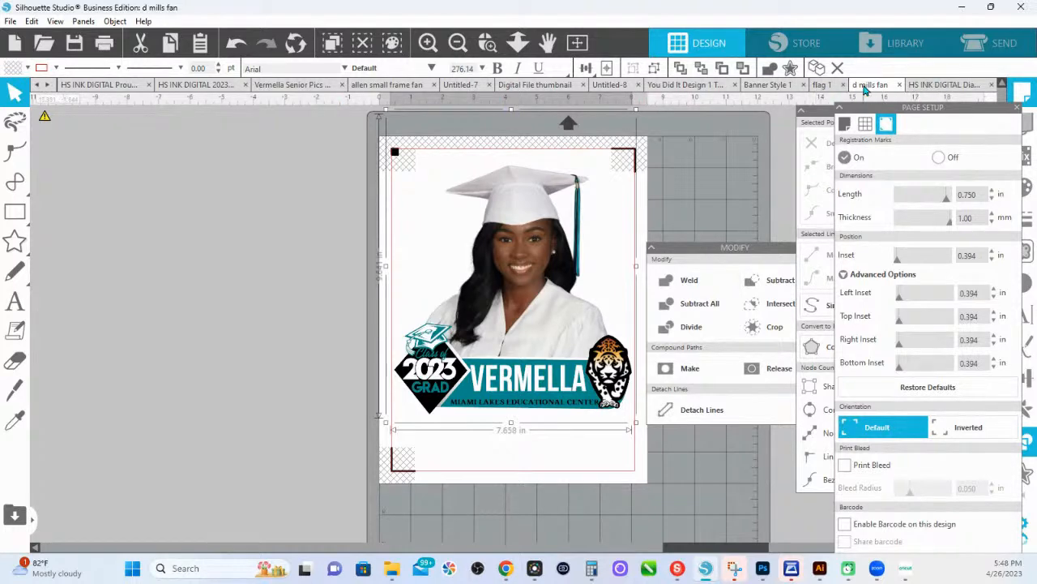
left_click(518, 42)
left_click_drag(254, 359, 831, 350)
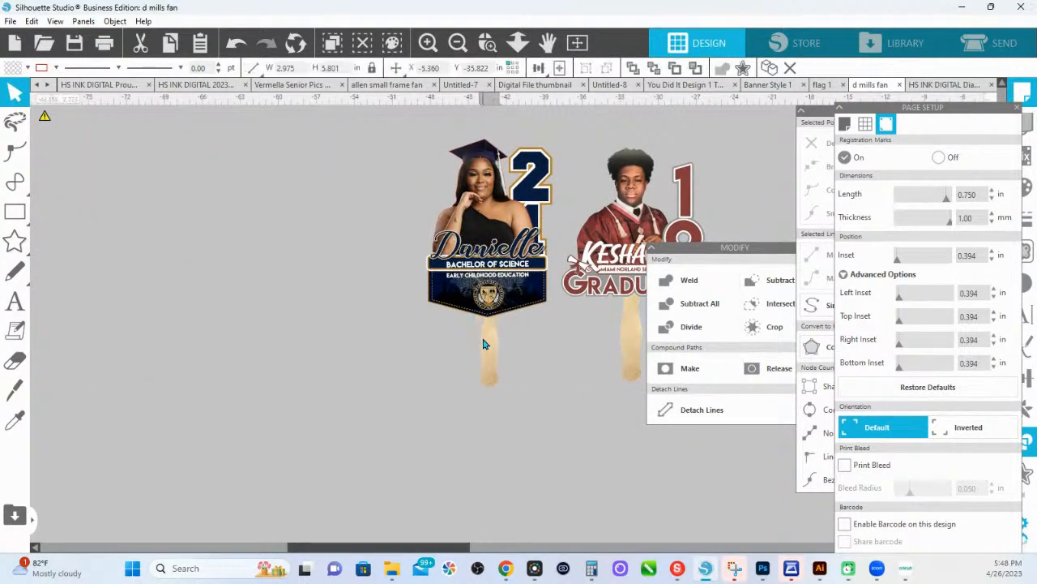
left_click(487, 44)
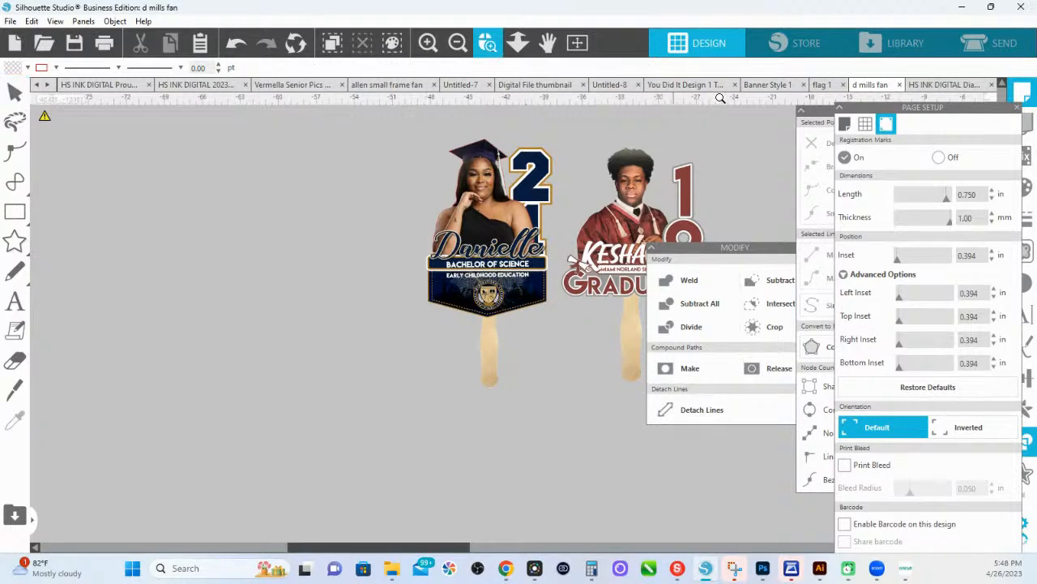
left_click(821, 86)
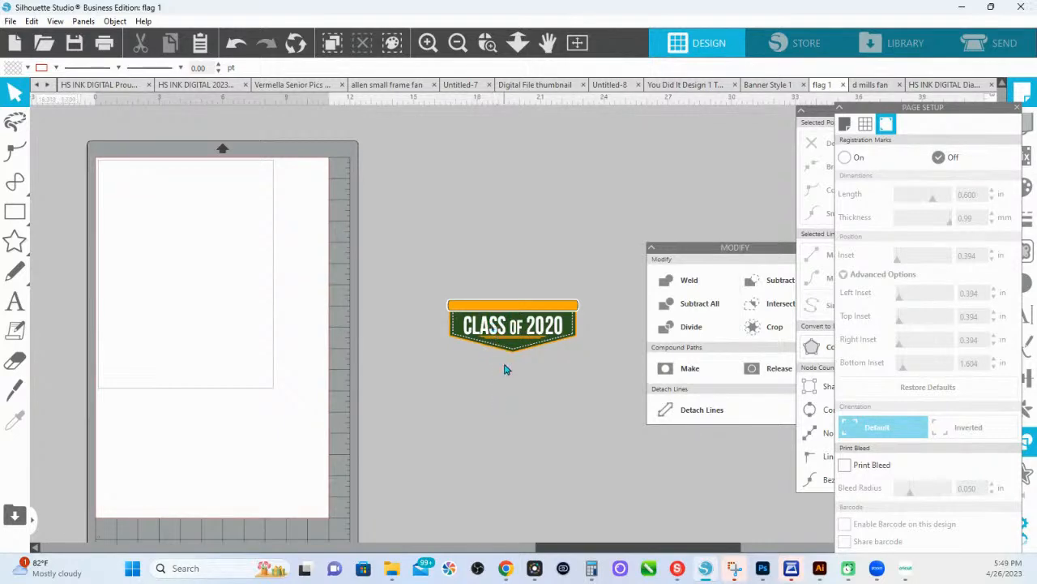
left_click(859, 85)
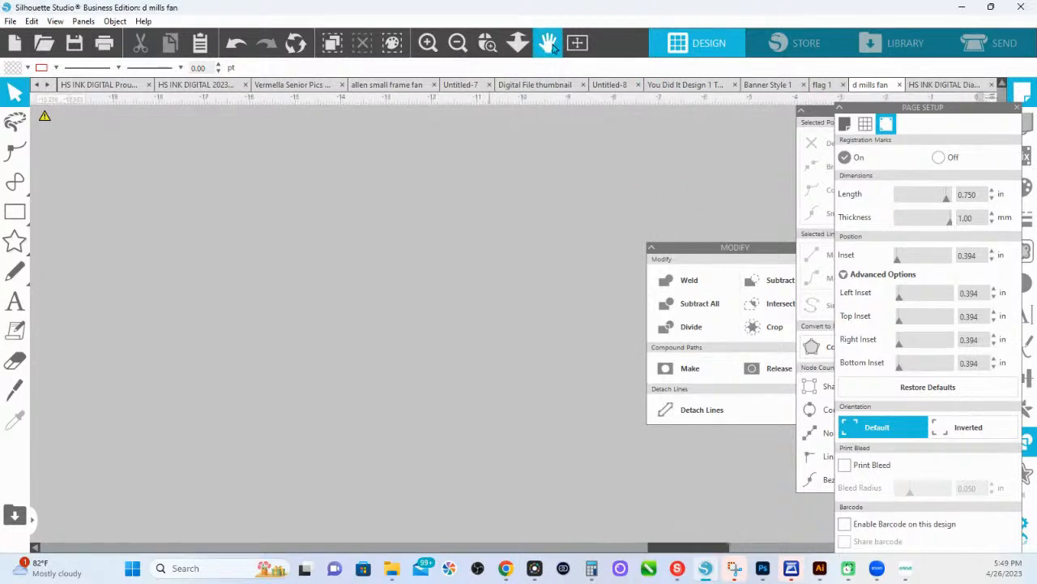
left_click(579, 44)
scroll(336, 256, "left", 10)
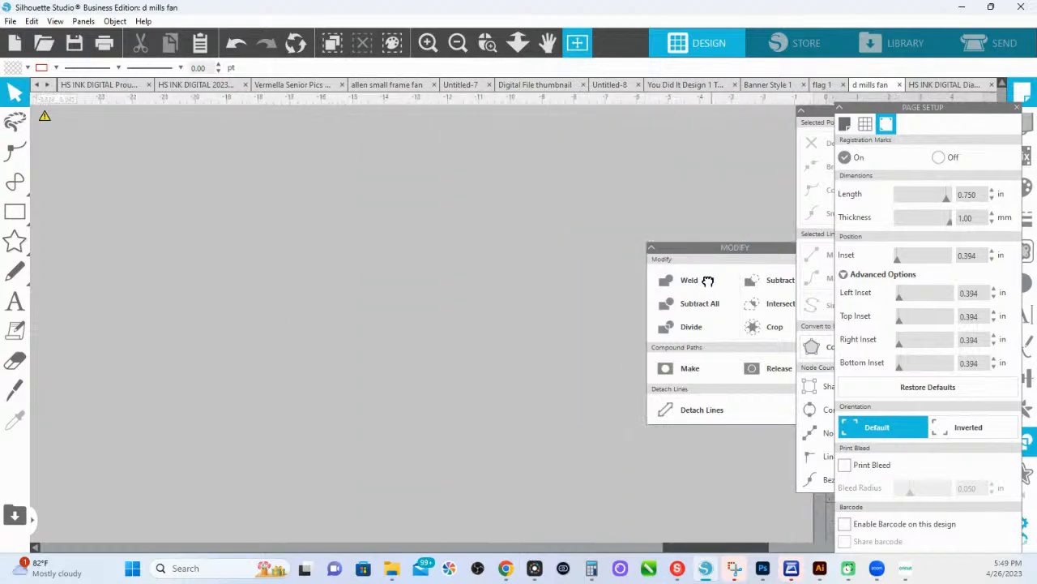
scroll(540, 303, "left", 10)
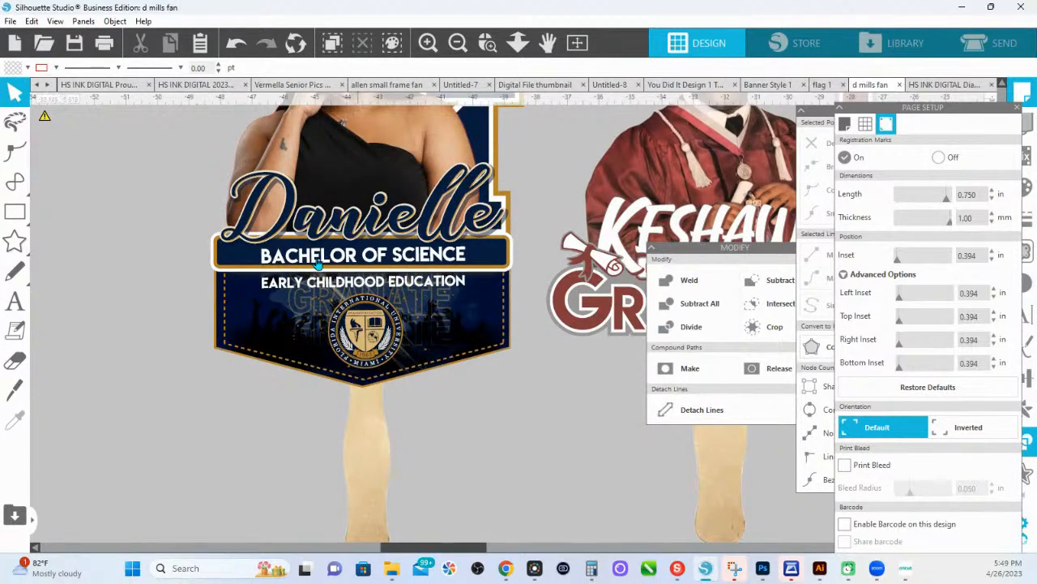
left_click(518, 42)
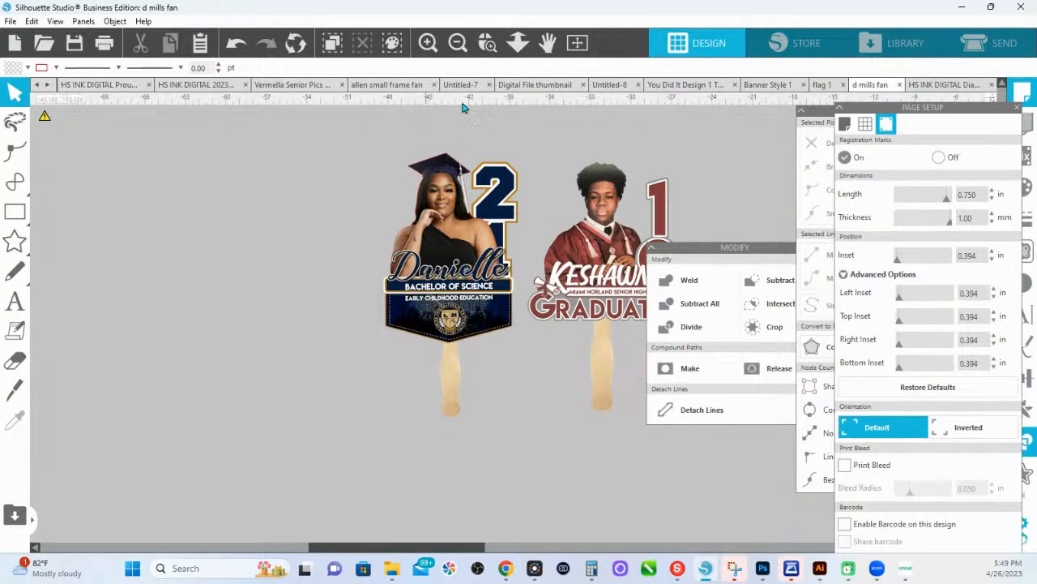
left_click(821, 85)
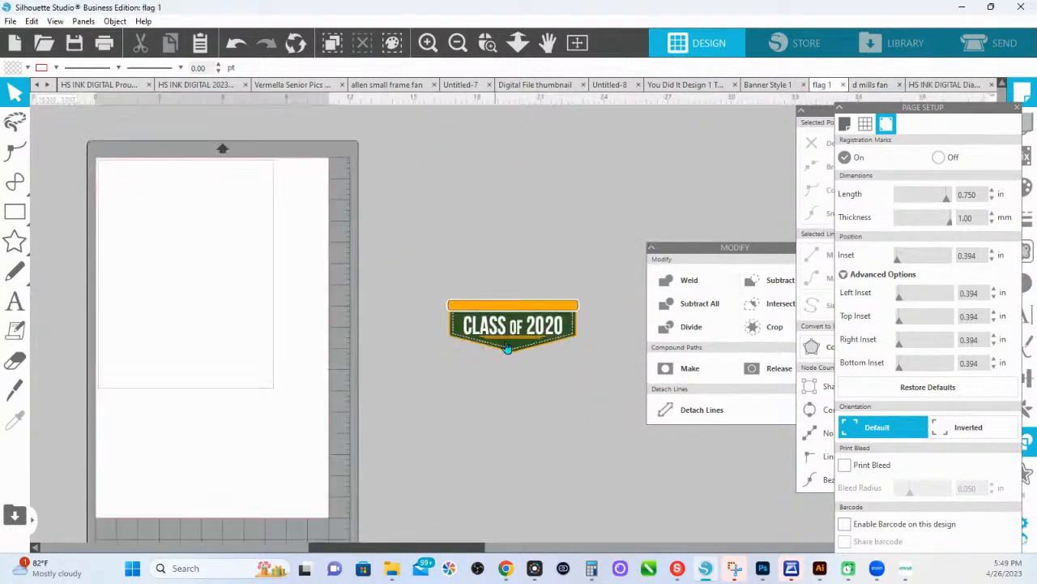
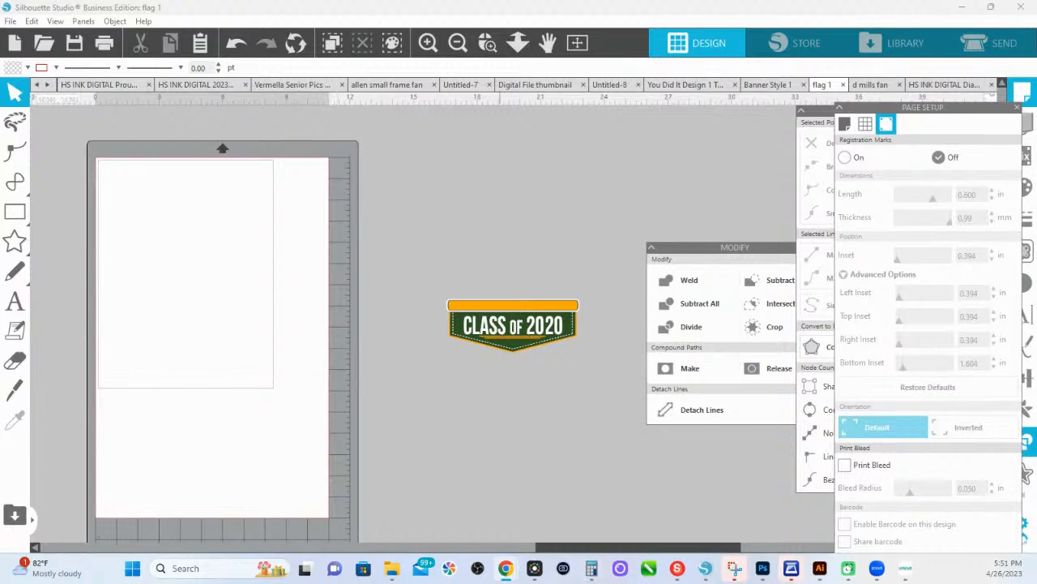
Switch to Chrome and look through the HS INK Digital template collection, including the Proud Family of a Graduate and Diamond Banner listings.
mouse_move(693, 574)
left_click(505, 567)
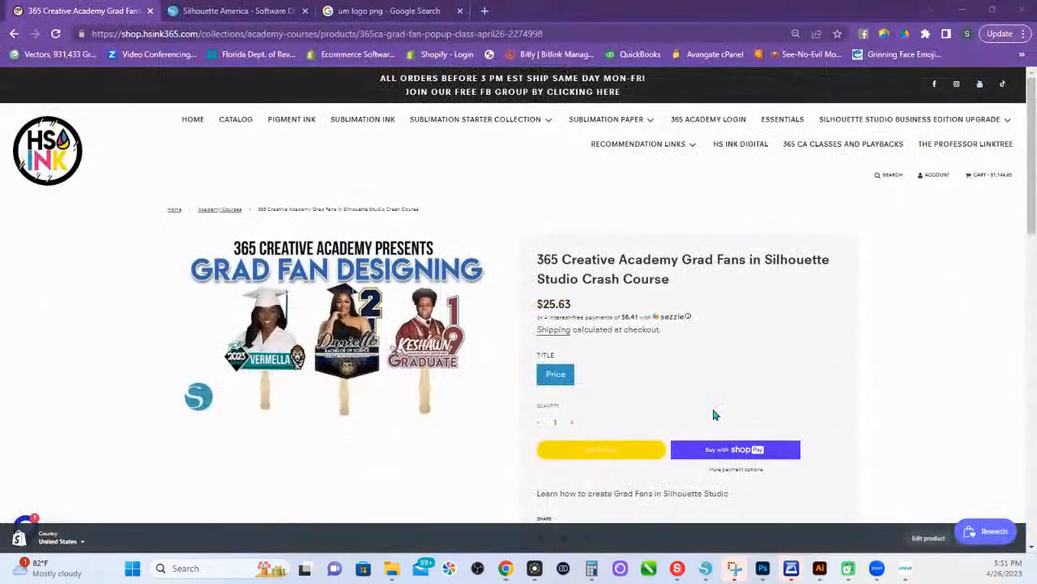
left_click(737, 148)
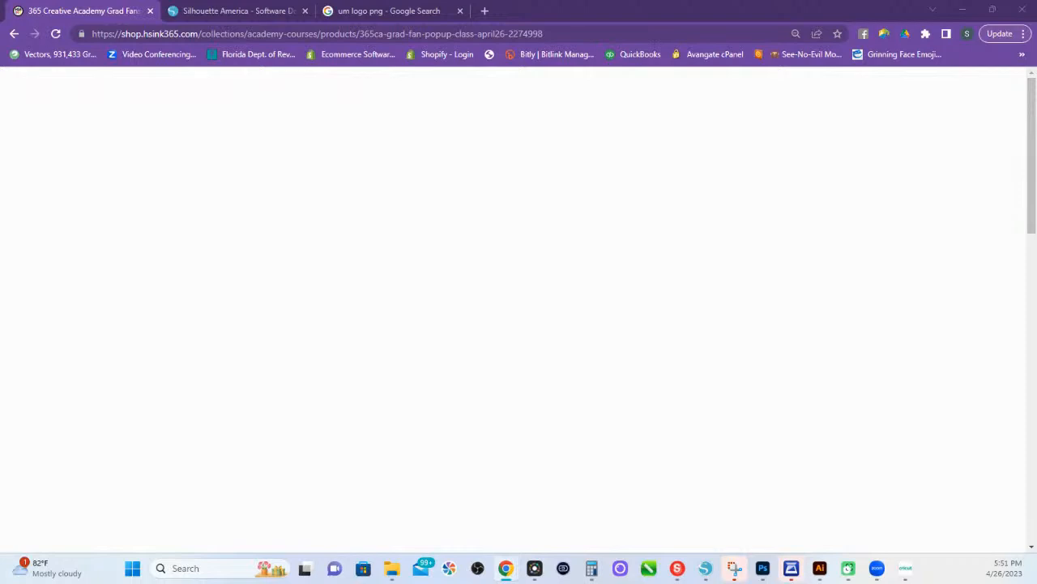
key("ctrl+l")
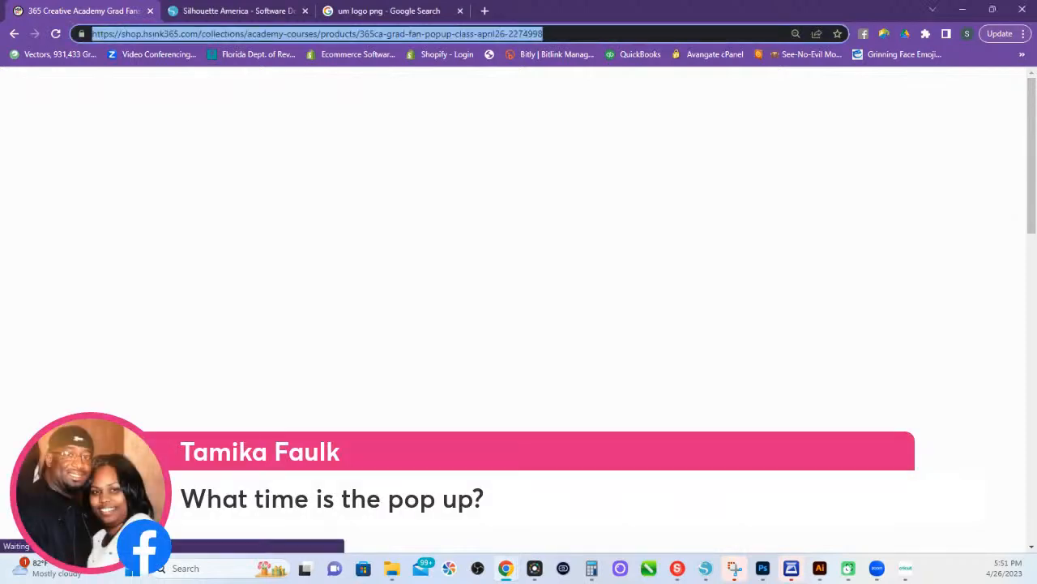
key("Return")
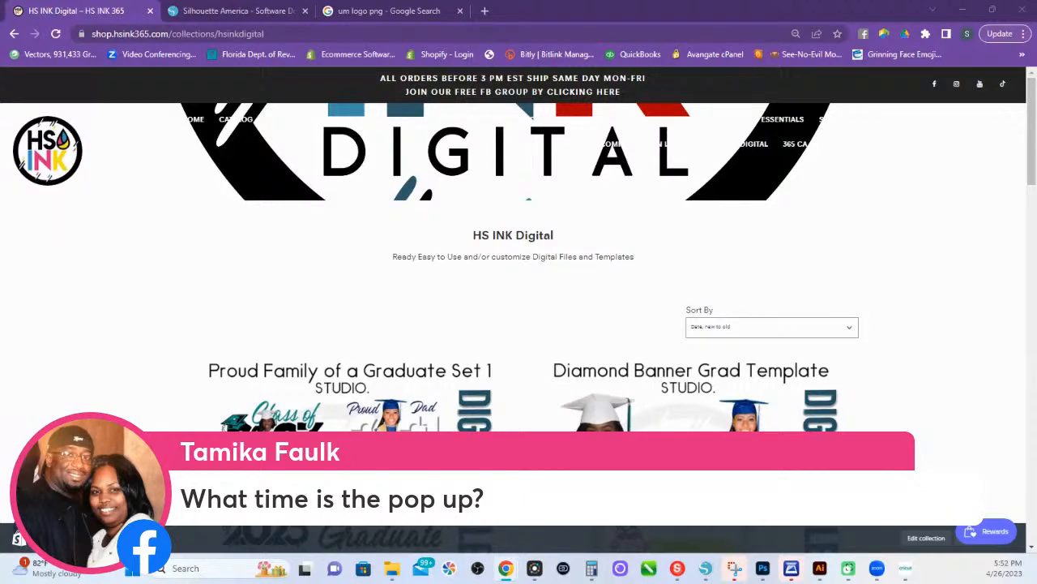
scroll(856, 427, "down", 10)
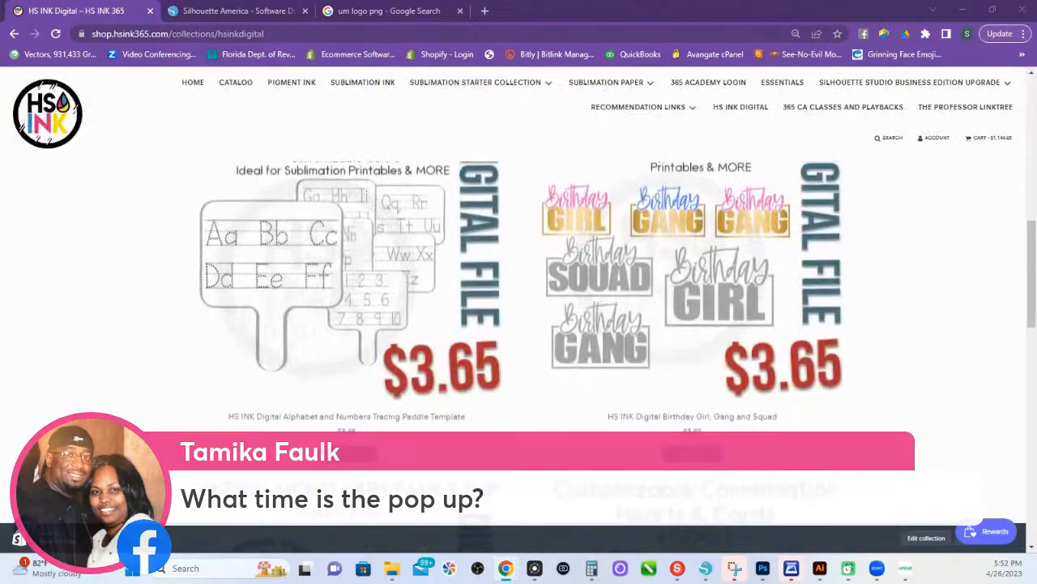
scroll(496, 372, "up", 10)
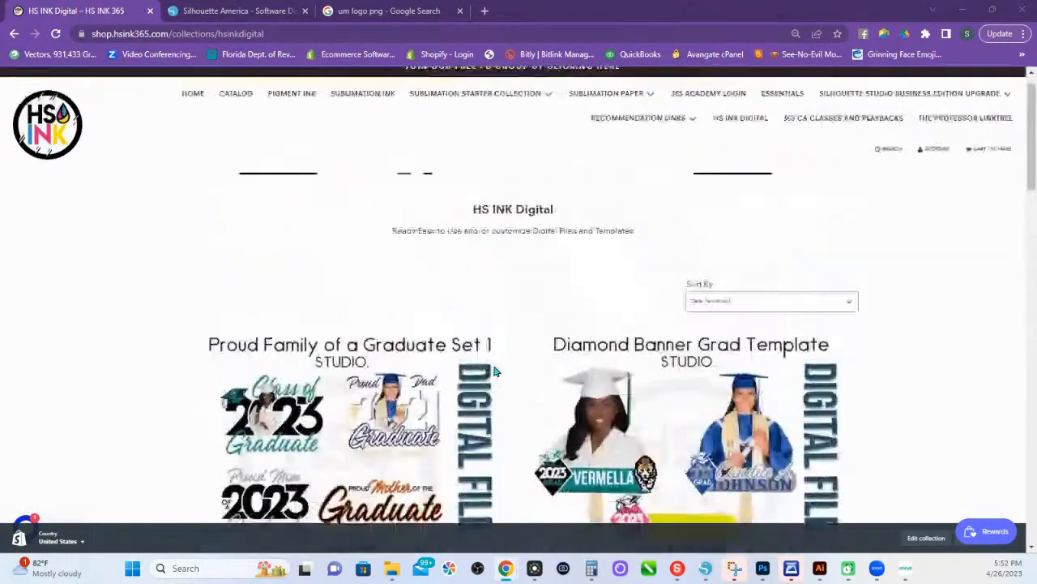
scroll(612, 412, "down", 2)
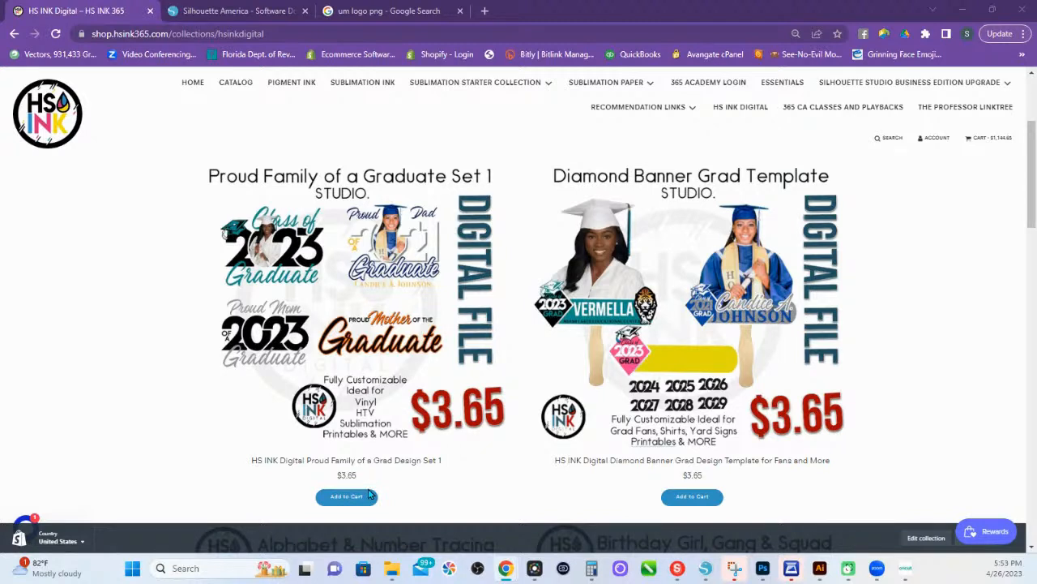
Return to the Proud Family of a Graduate template in Silhouette Studio and offset the whole teal "Proud Brother" design by 0.215 in.
left_click(705, 567)
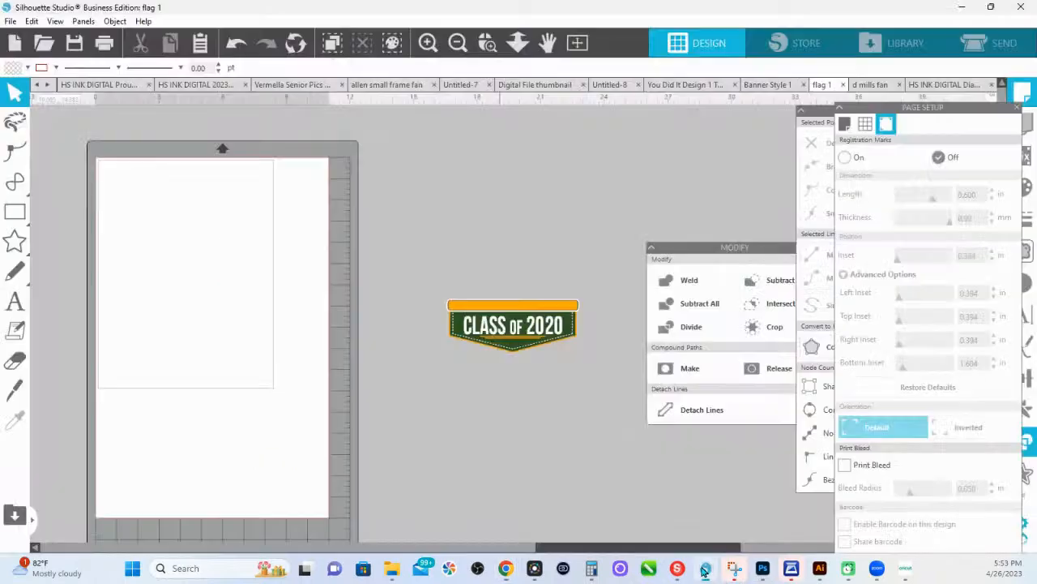
left_click(945, 85)
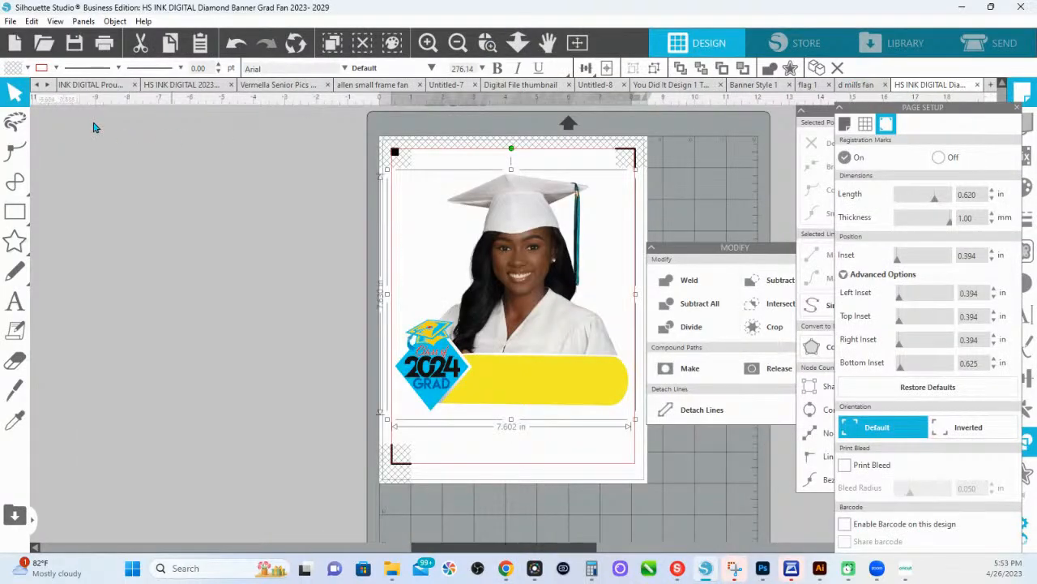
left_click(96, 84)
left_click_drag(287, 266, 614, 496)
left_click(1029, 474)
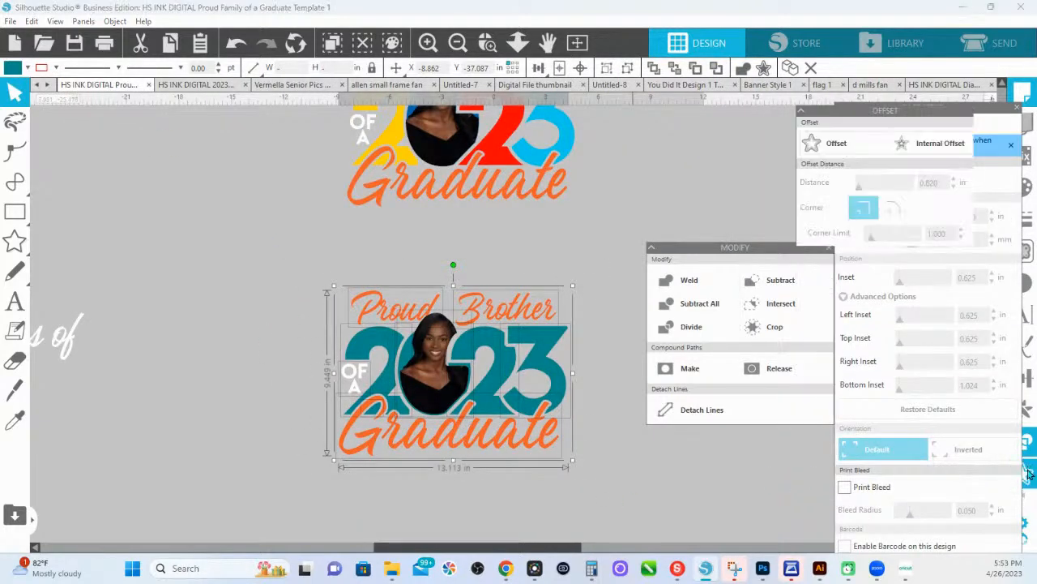
left_click(837, 145)
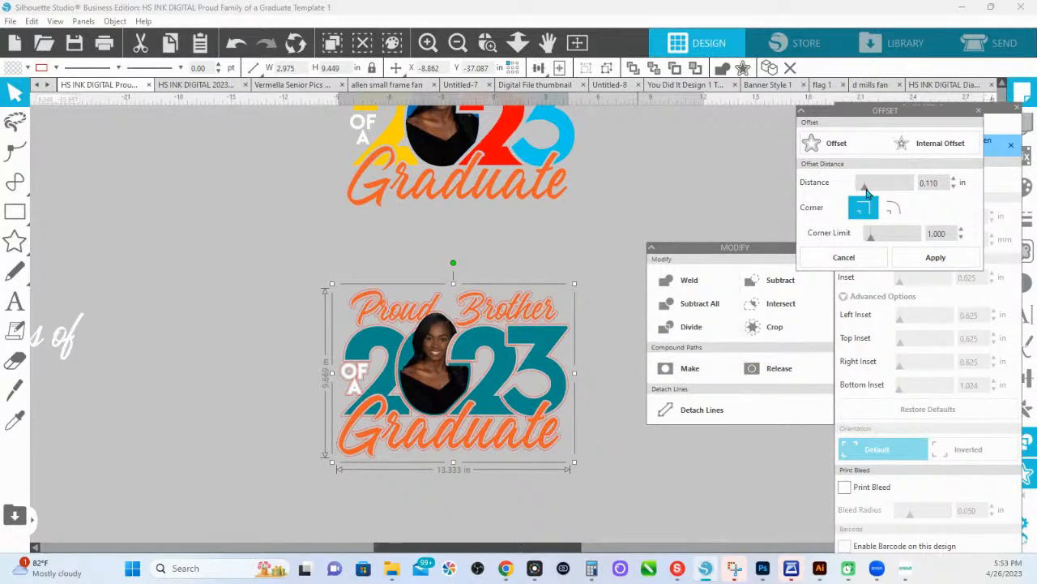
left_click_drag(869, 191, 873, 191)
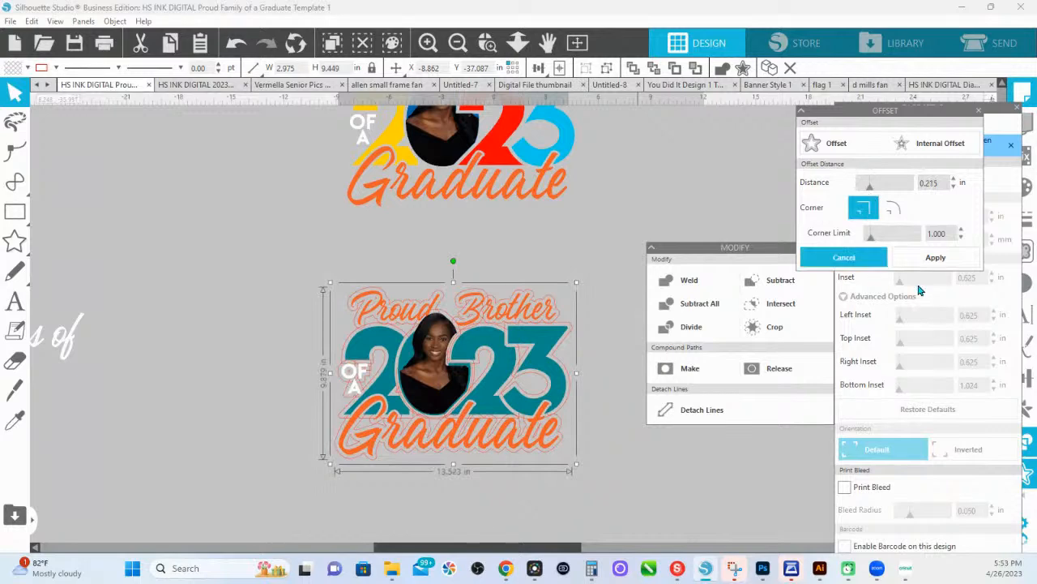
left_click(920, 260)
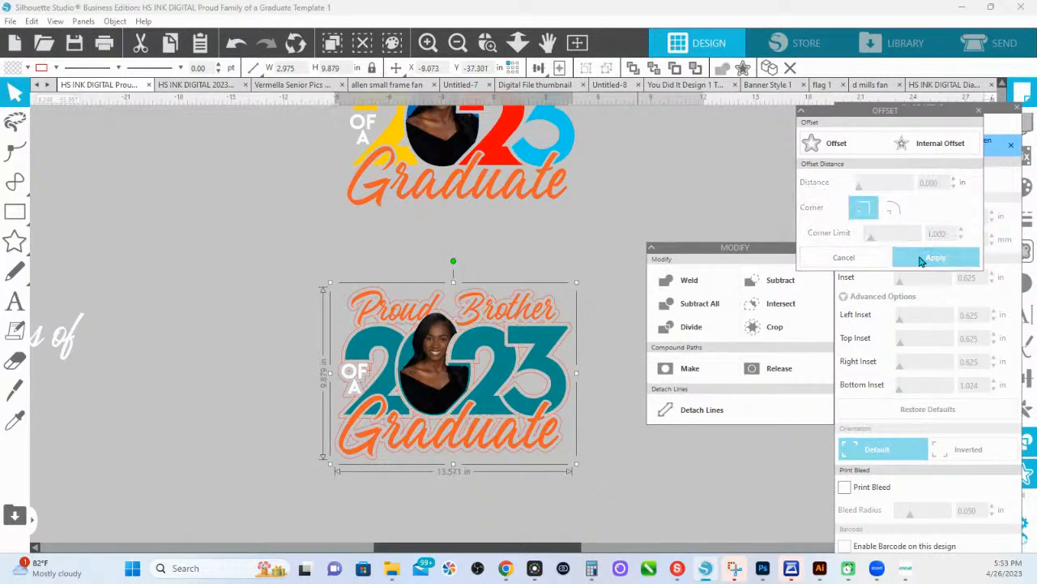
Fill the teal design's offset with white and colour its "OF A" text grey.
left_click(1026, 186)
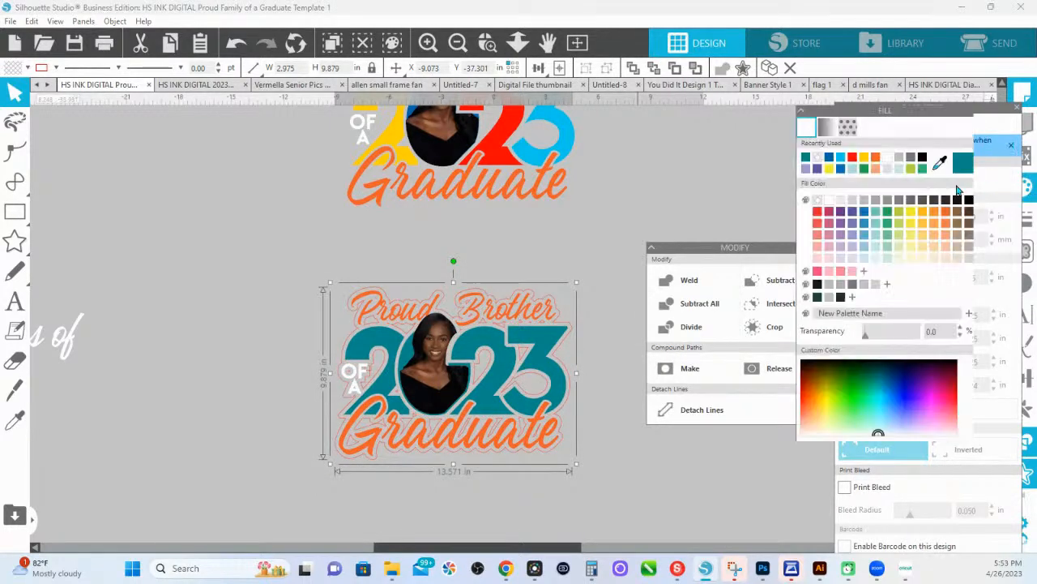
left_click(829, 201)
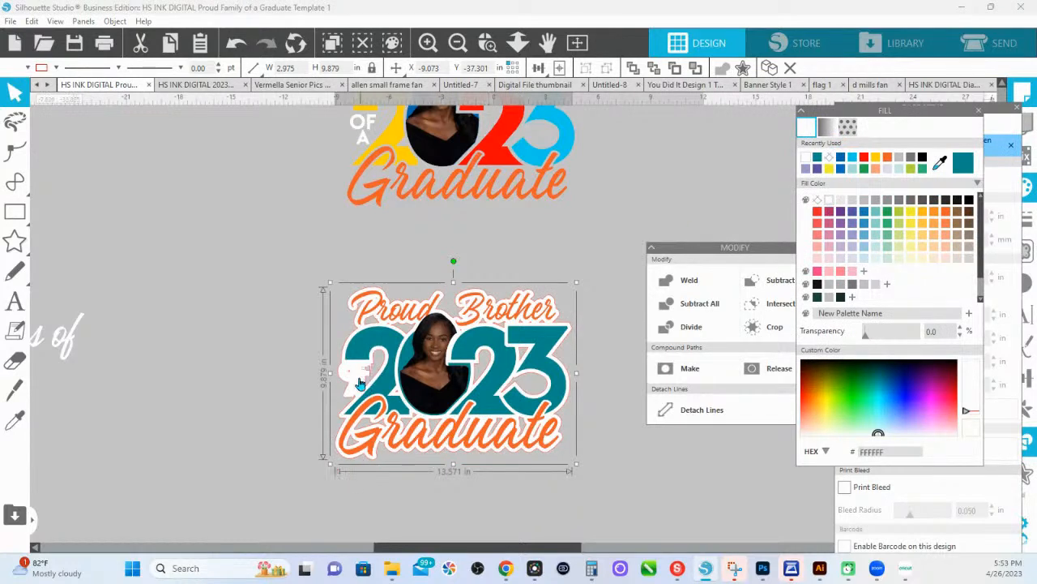
left_click(360, 383)
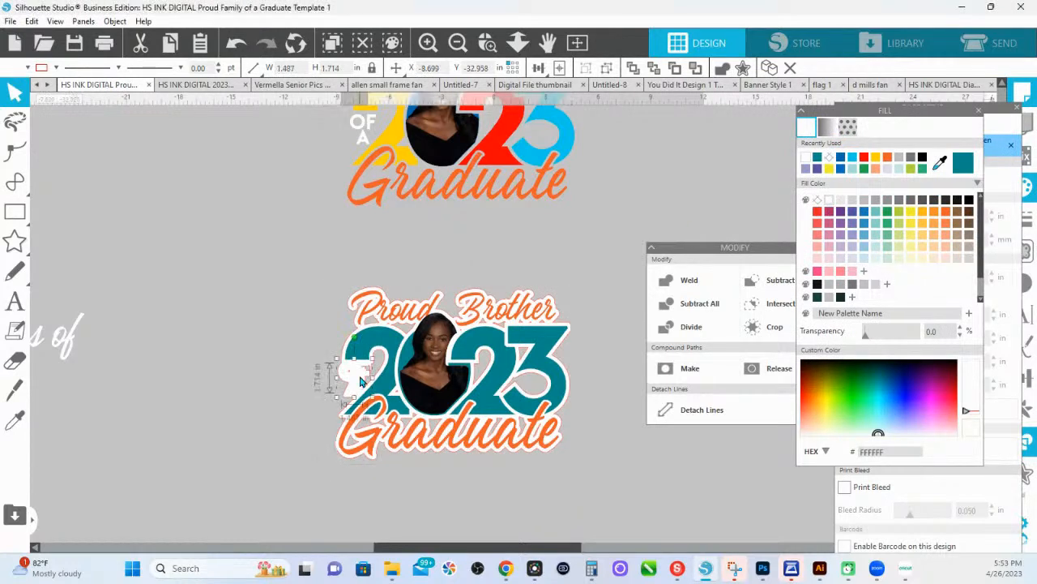
left_click(876, 200)
Remove the line colour from the white offset behind the teal design.
left_click(401, 330)
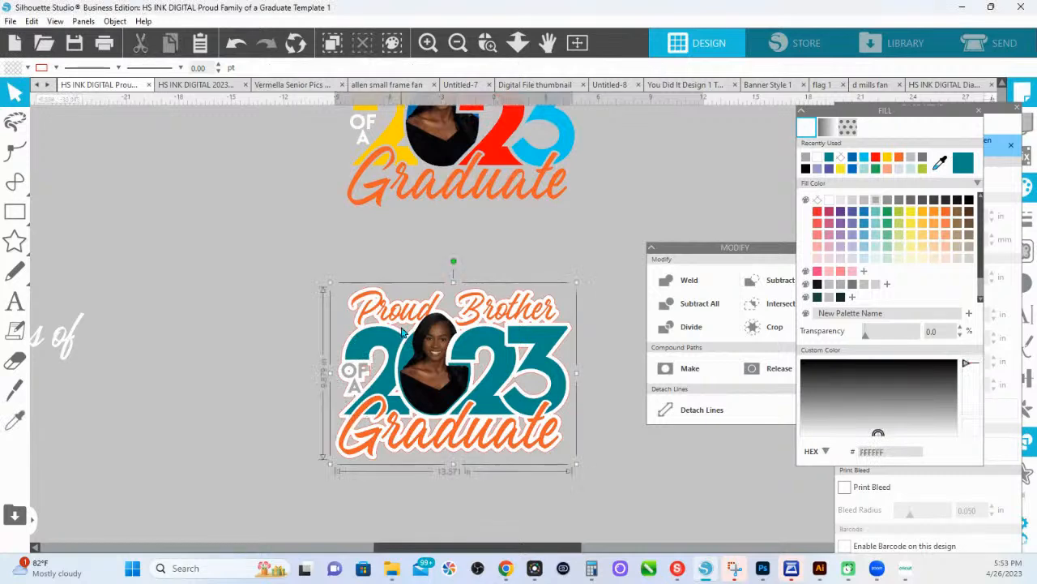
left_click(47, 70)
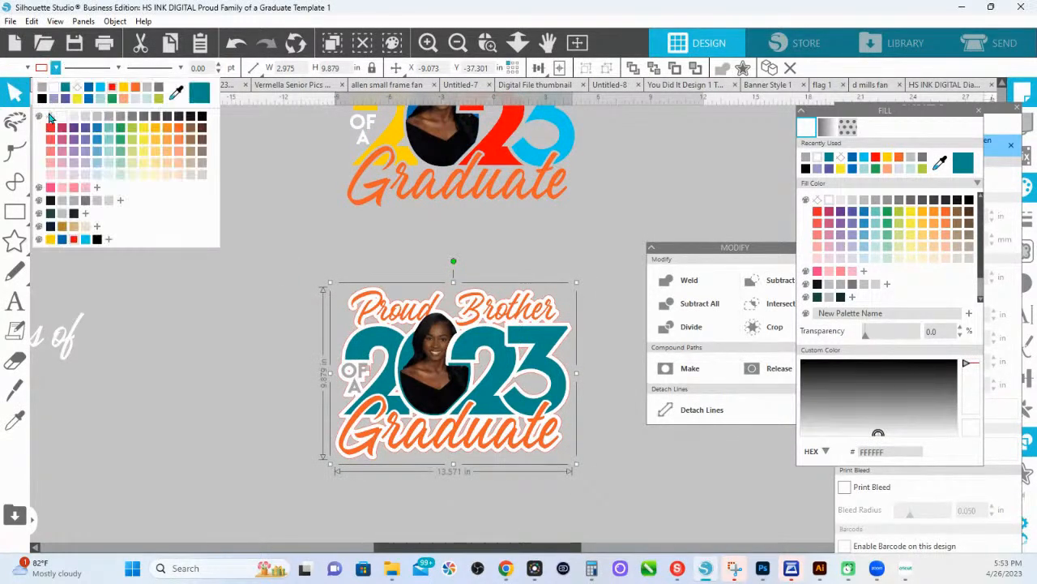
left_click(53, 119)
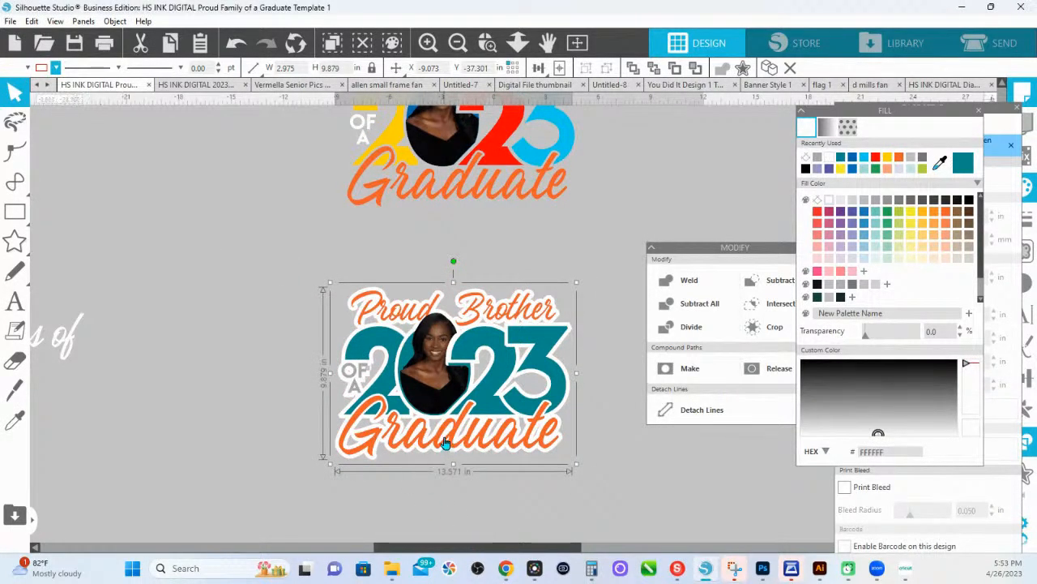
Move the portrait out of the teal 0 to the empty area beside the design.
left_click(518, 42)
left_click_drag(381, 361, 527, 360)
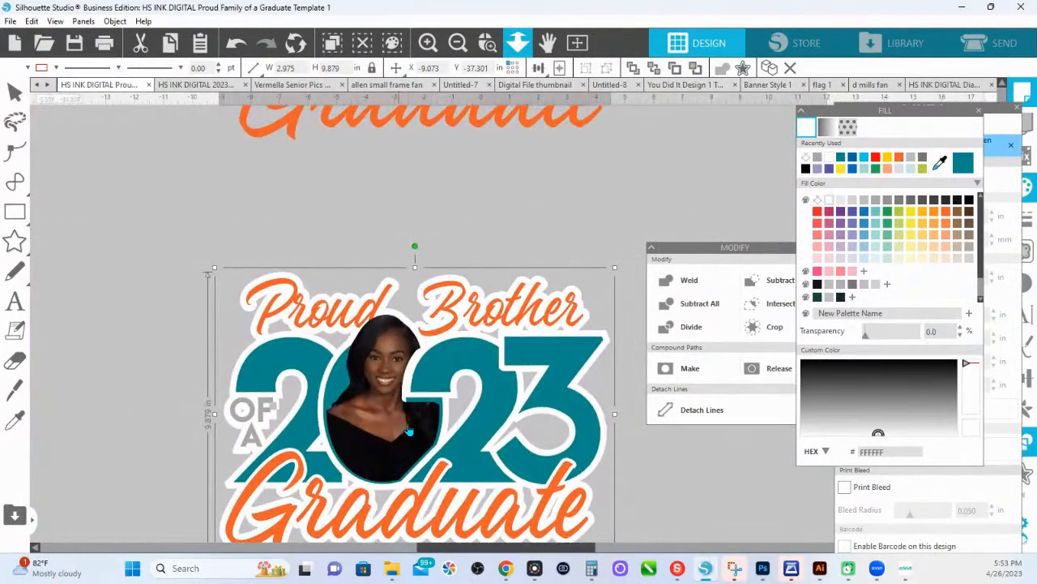
key("Escape")
left_click_drag(384, 444, 209, 285)
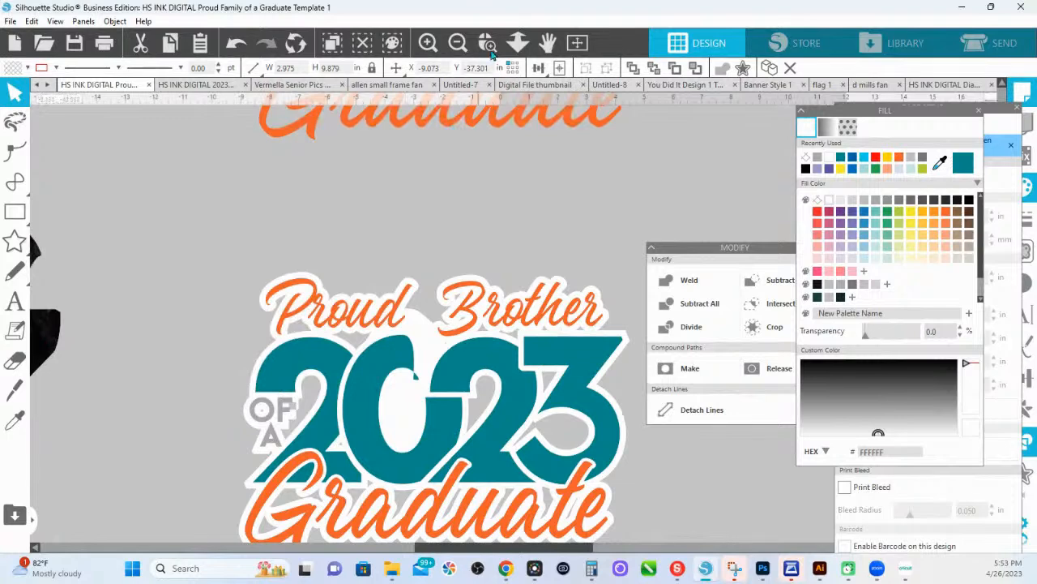
Place a copy of the teal design's white offset over the multicoloured design and send it to the back.
left_click(518, 42)
left_click_drag(486, 122, 481, 175)
key("Escape")
left_click(481, 174)
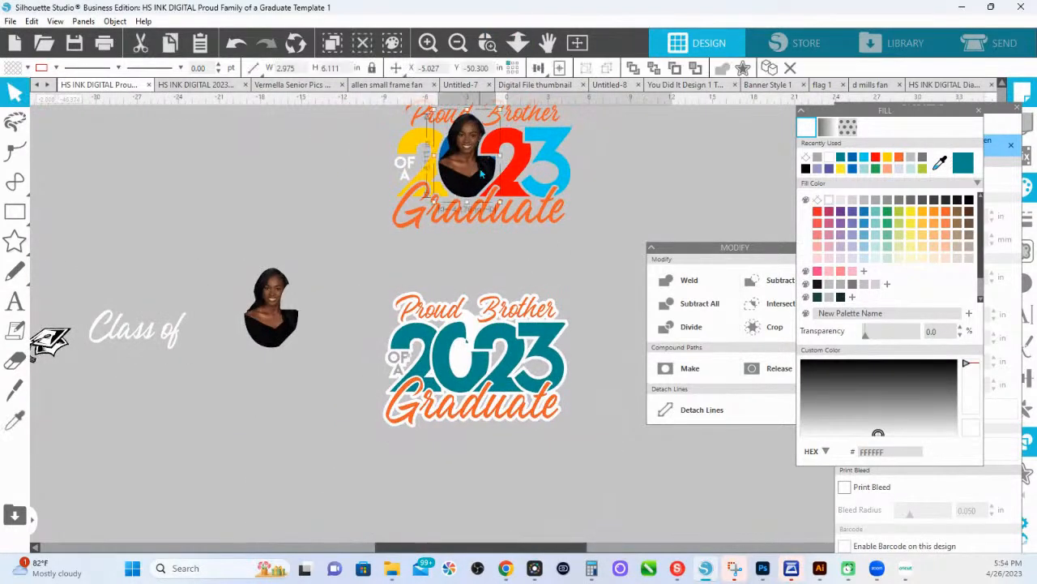
left_click(476, 329)
left_click_drag(476, 330, 473, 137)
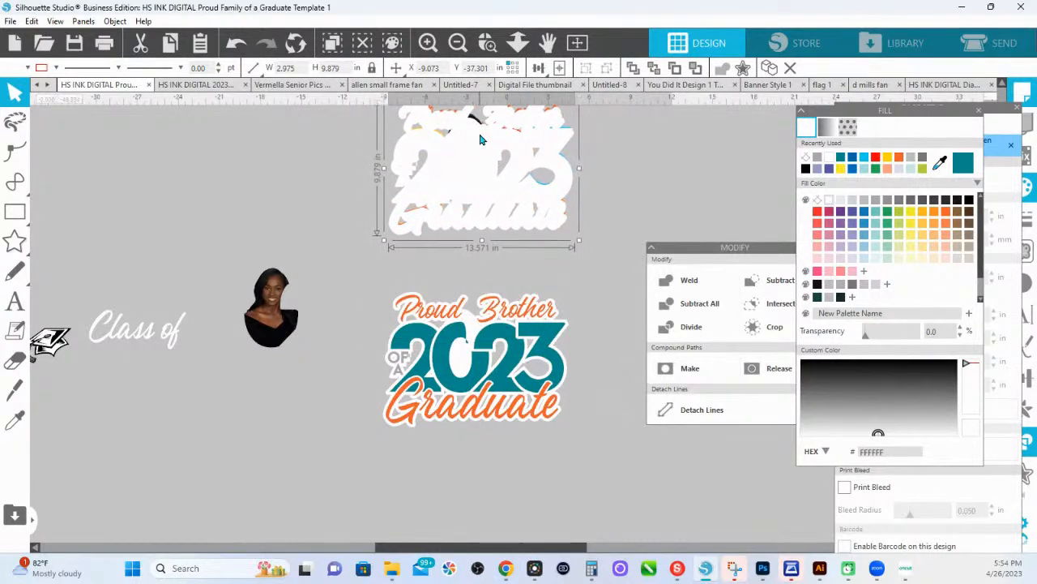
right_click(504, 178)
left_click(535, 405)
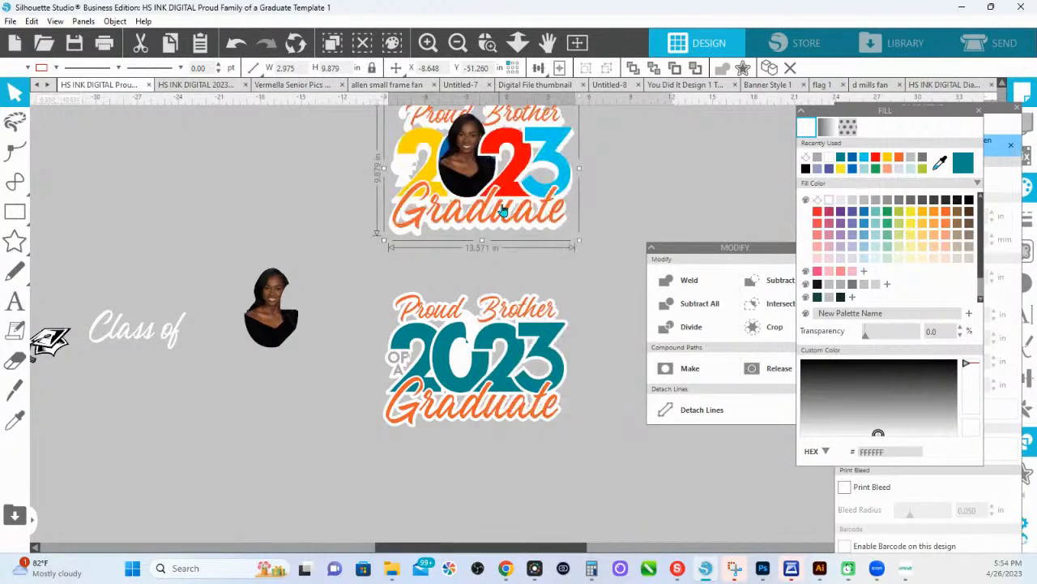
Move the white offset off the multicoloured design to the empty area and place a portrait in the teal design's 0.
left_click_drag(531, 159, 321, 222)
left_click(470, 170)
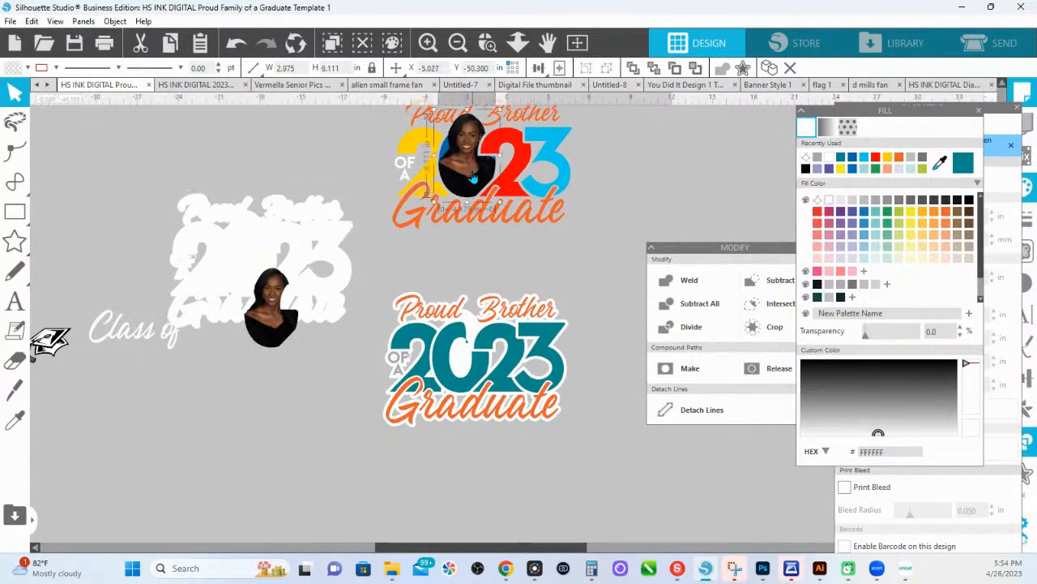
left_click_drag(474, 185, 466, 371)
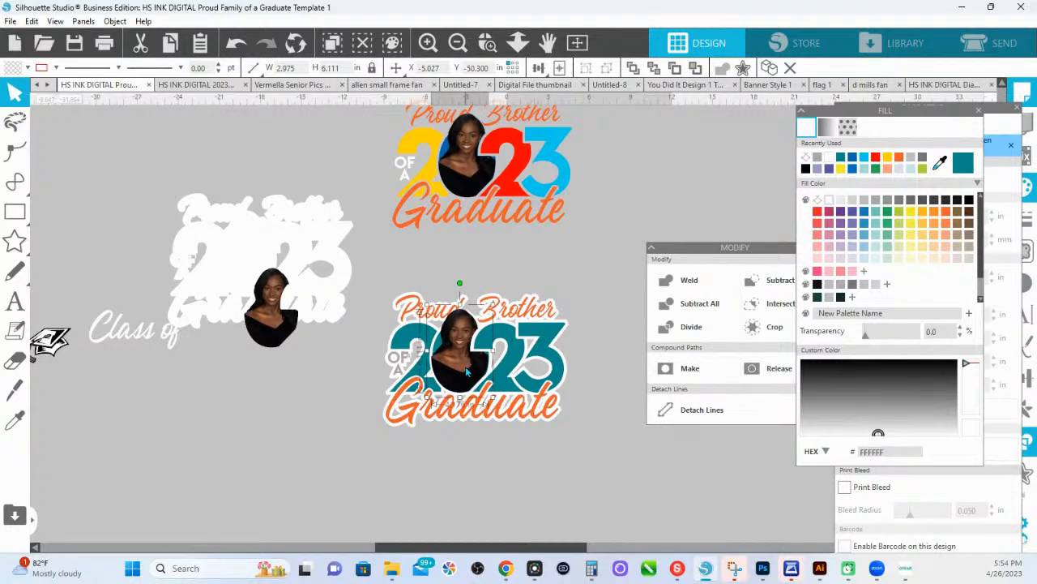
left_click(558, 395)
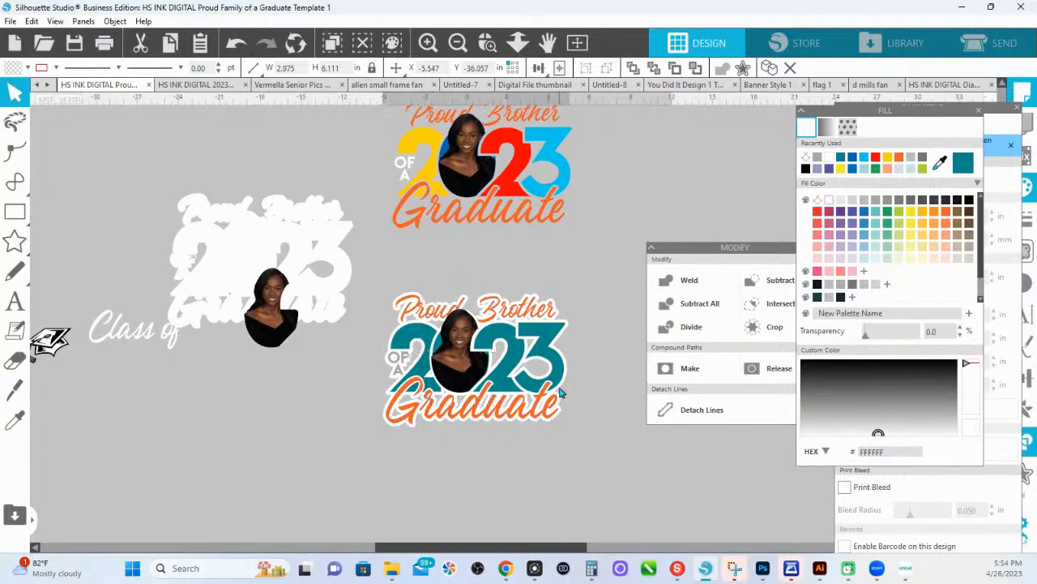
Add an outer offset about 14.285 in wide around the teal design's white backing.
right_click(496, 355)
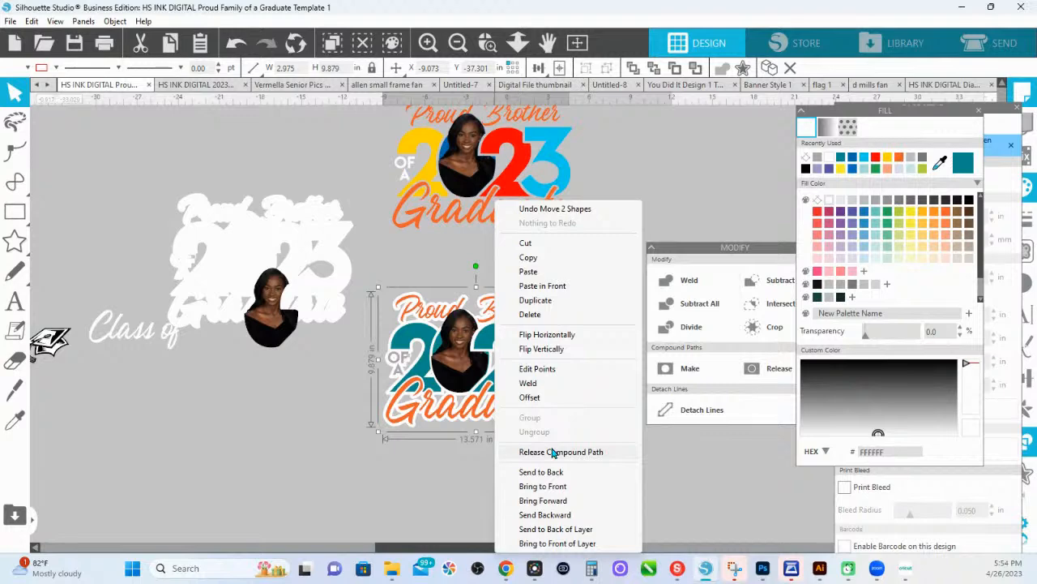
left_click(1026, 475)
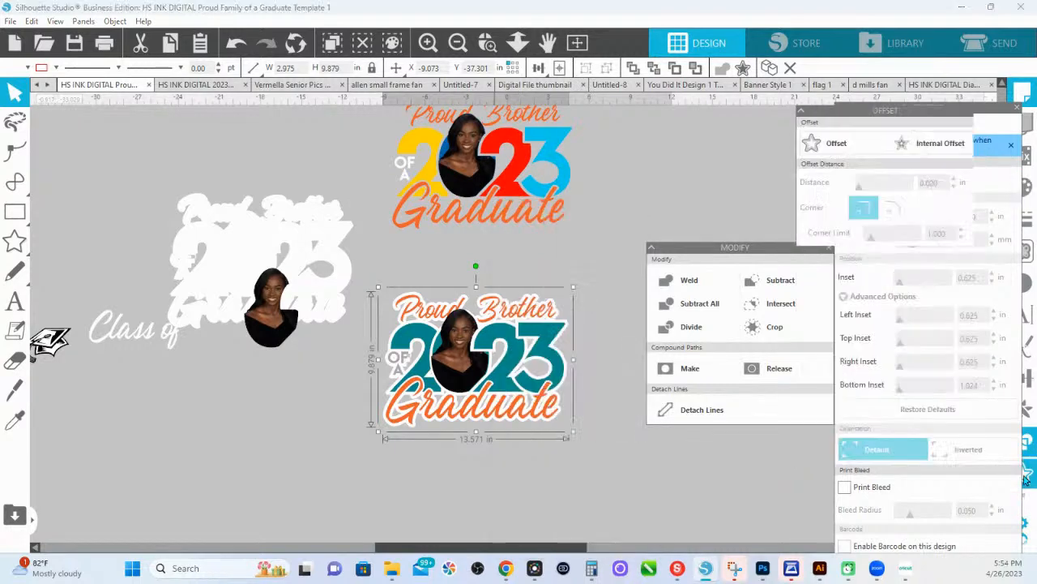
left_click(838, 146)
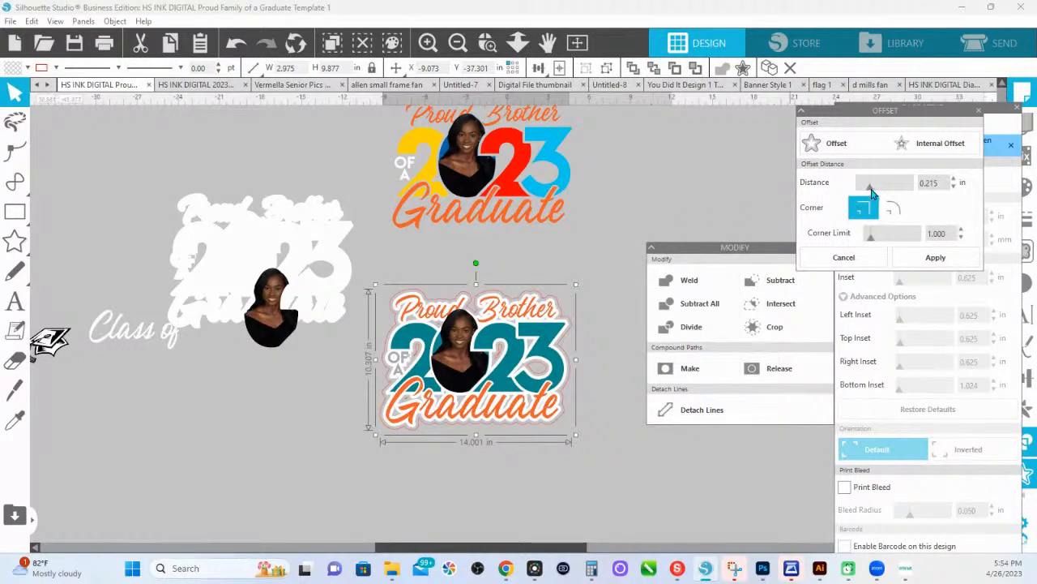
left_click_drag(871, 193, 876, 189)
left_click(933, 258)
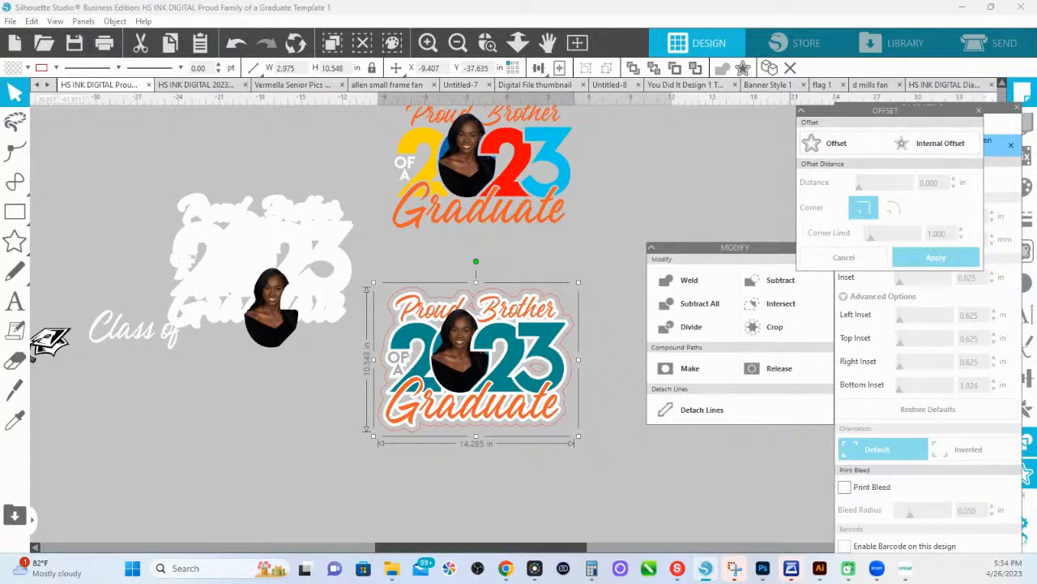
Fill the new outer offset with the teal sampled from the 2023 numerals.
left_click(1032, 193)
left_click(940, 163)
left_click(550, 326)
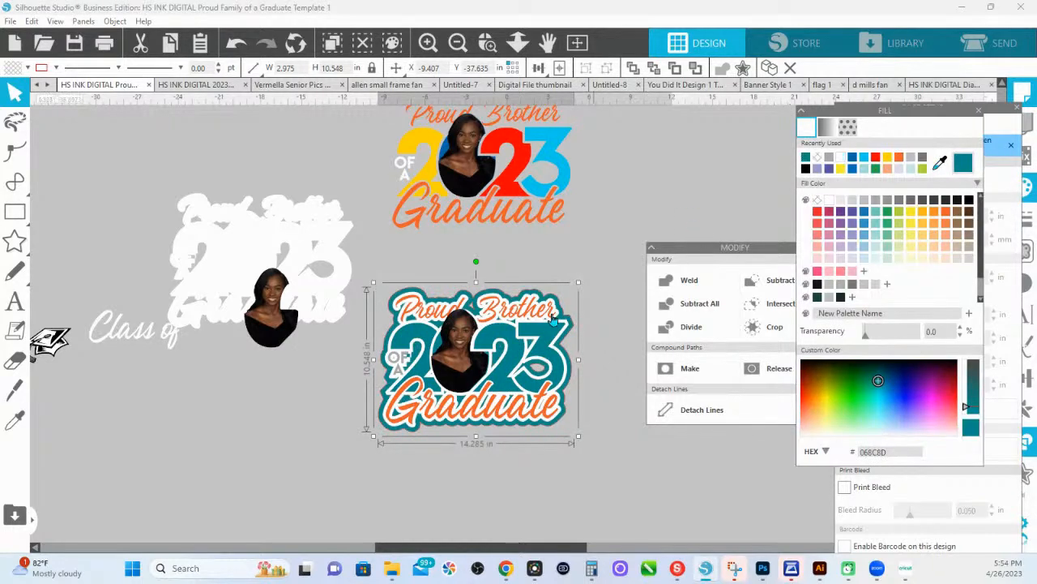
Release the outer offset's compound path and remove its line colour.
right_click(577, 328)
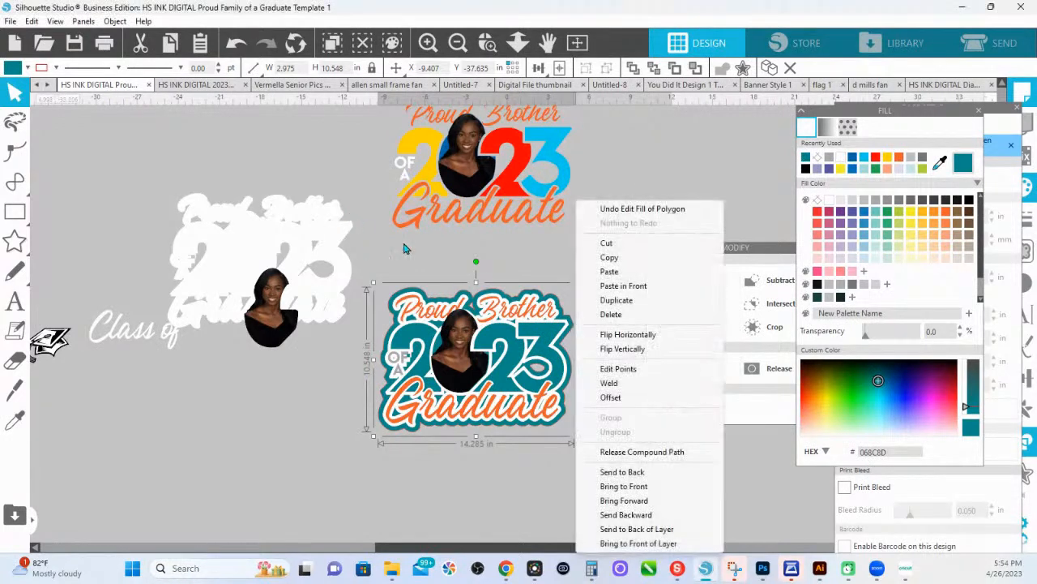
left_click(641, 451)
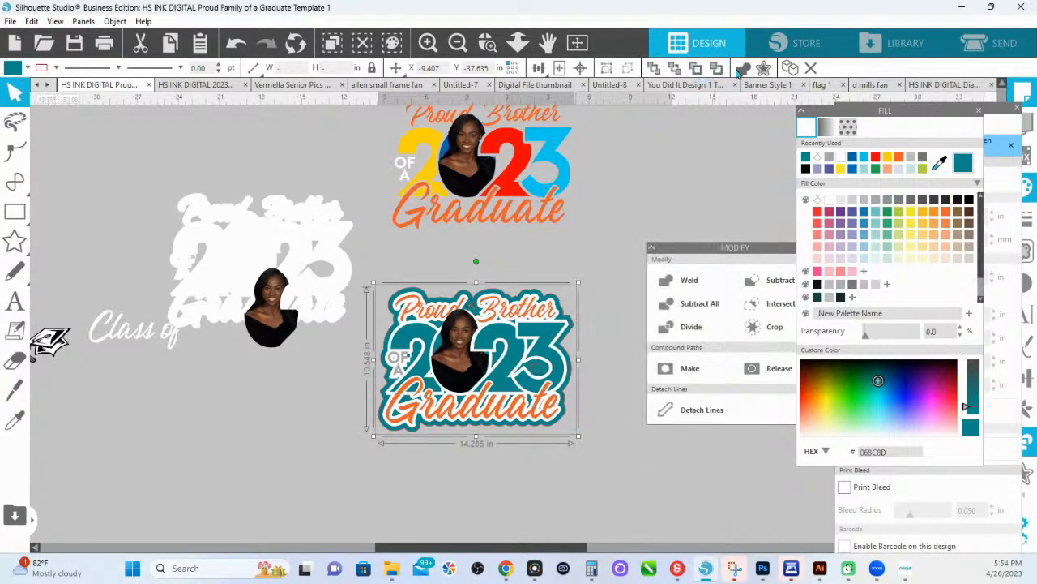
left_click(56, 67)
left_click(51, 119)
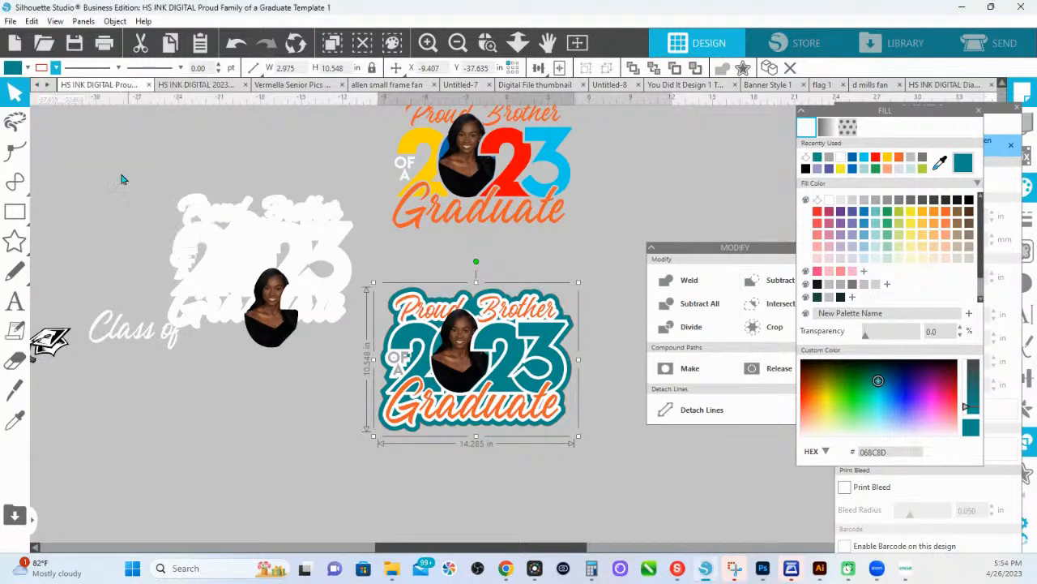
Undo the accidental move and fill the outer offset behind the teal design with black.
left_click_drag(477, 301, 454, 262)
key("ctrl+z")
left_click(958, 201)
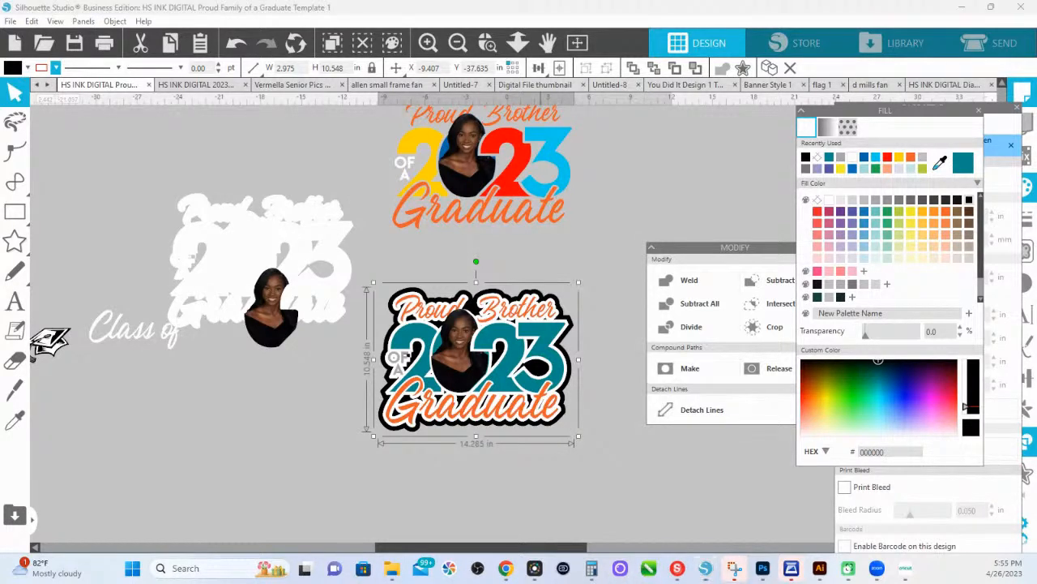
Switch to the browser and look over the 365 CA classes and playbacks collection in the HS INK shop.
key("alt+Tab")
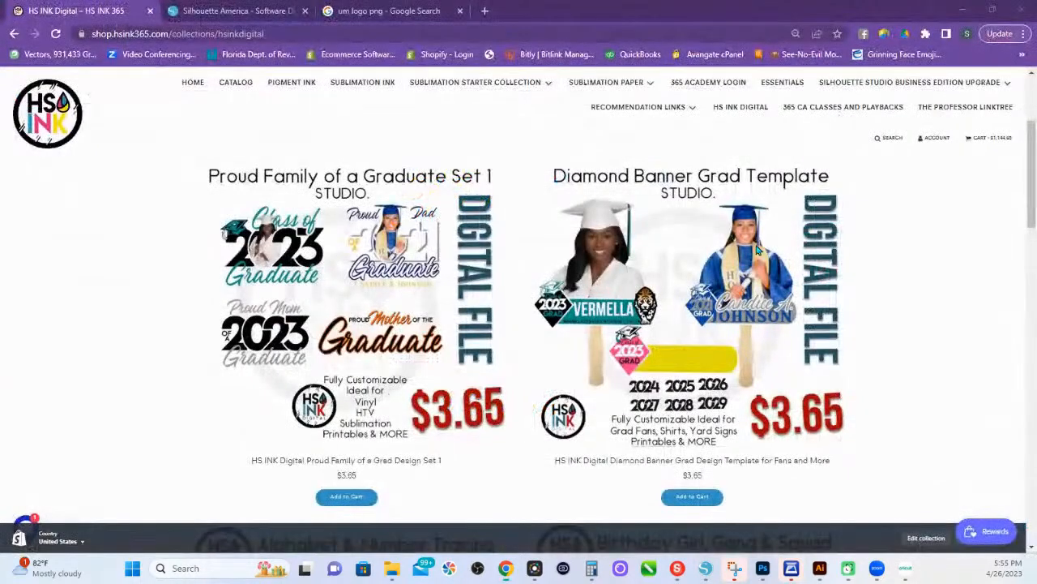
left_click(799, 113)
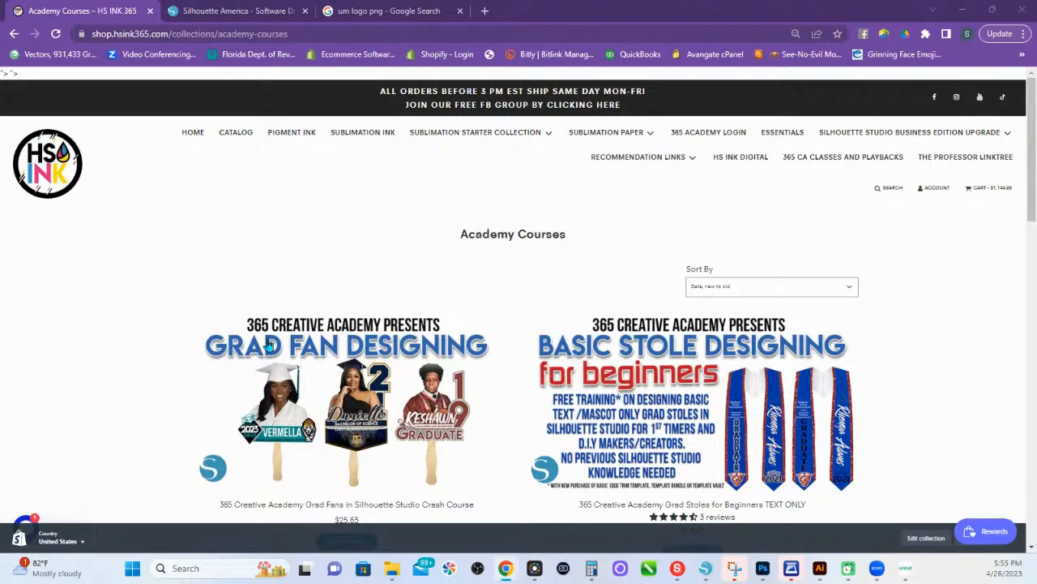
scroll(309, 391, "down", 2)
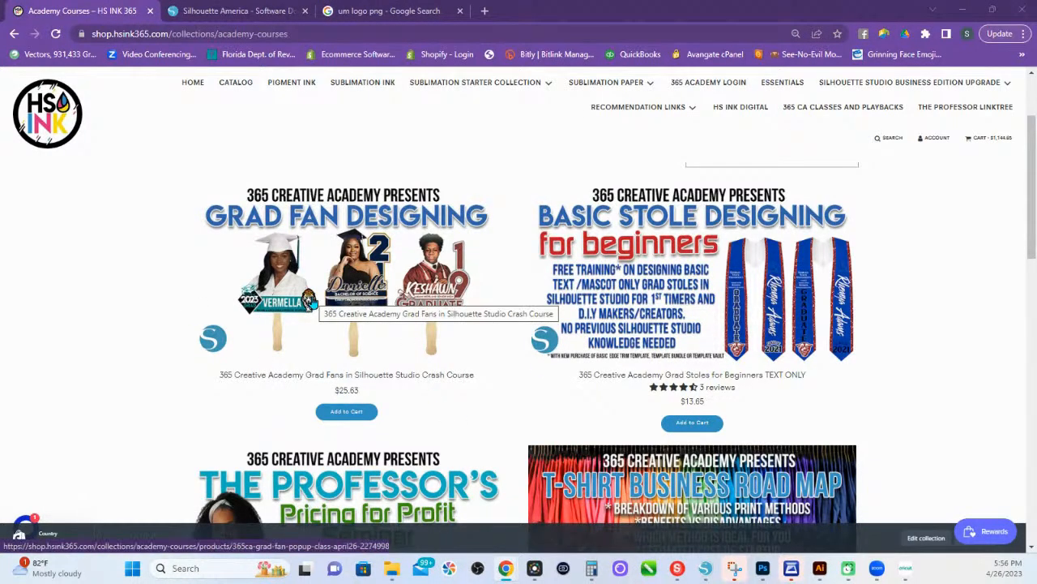
scroll(356, 326, "up", 1)
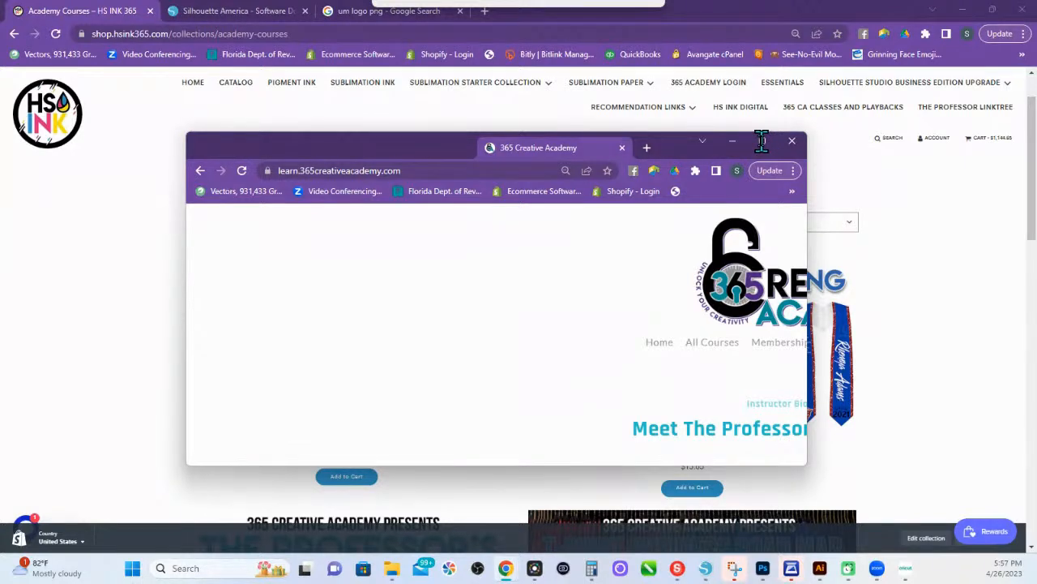
Maximize the 365 Creative Academy window, go to the course dashboard and open The Professors Template Vault.
left_click_drag(762, 141, 751, 108)
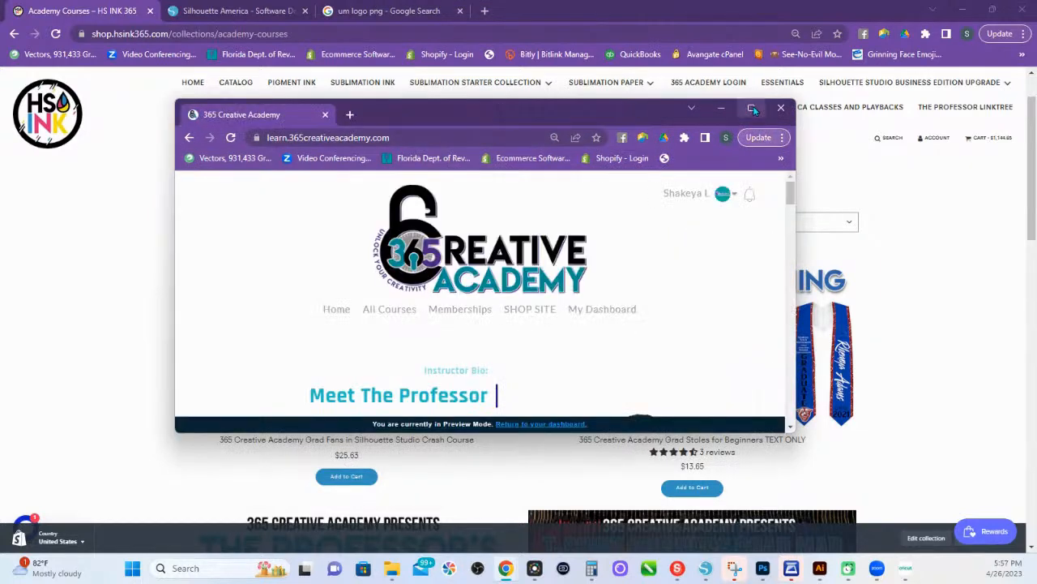
left_click(753, 110)
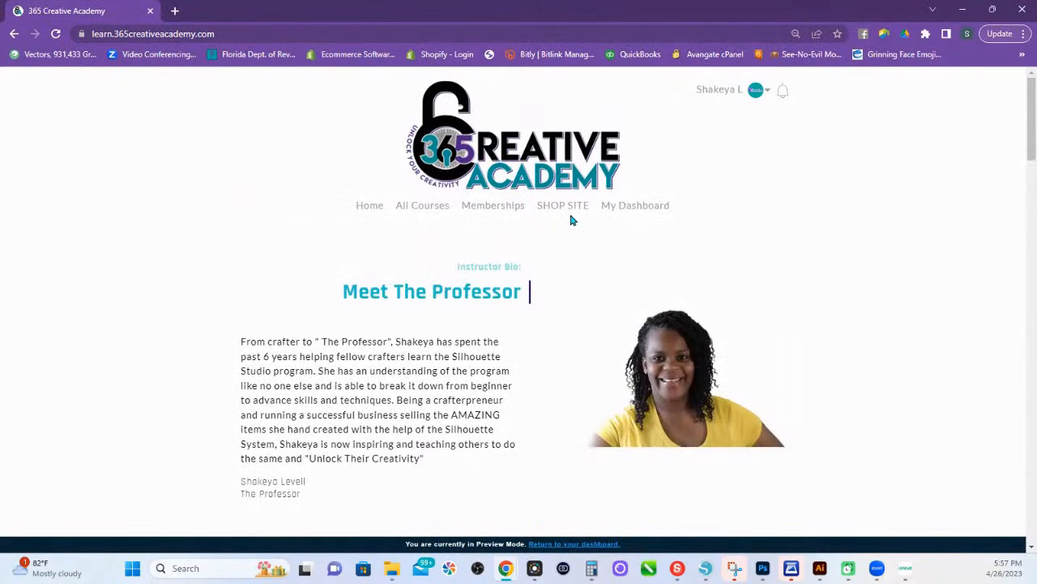
left_click(614, 215)
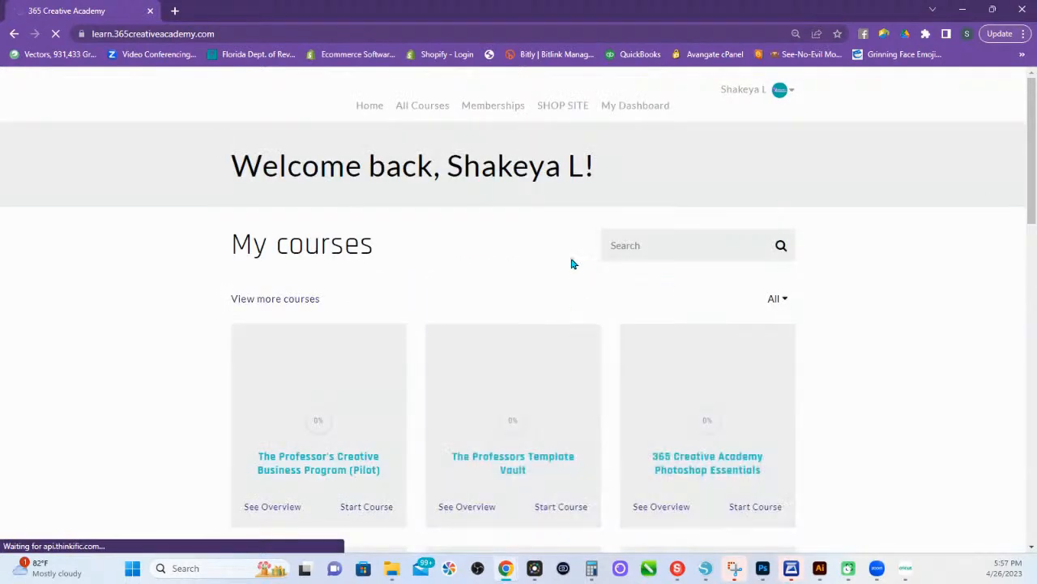
scroll(563, 415, "down", 2)
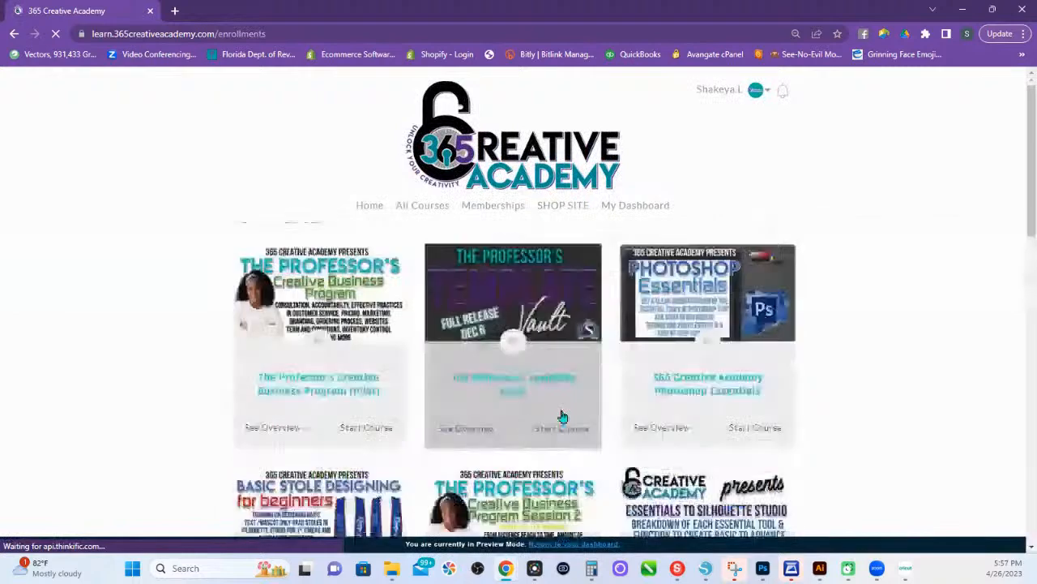
scroll(579, 409, "up", 2)
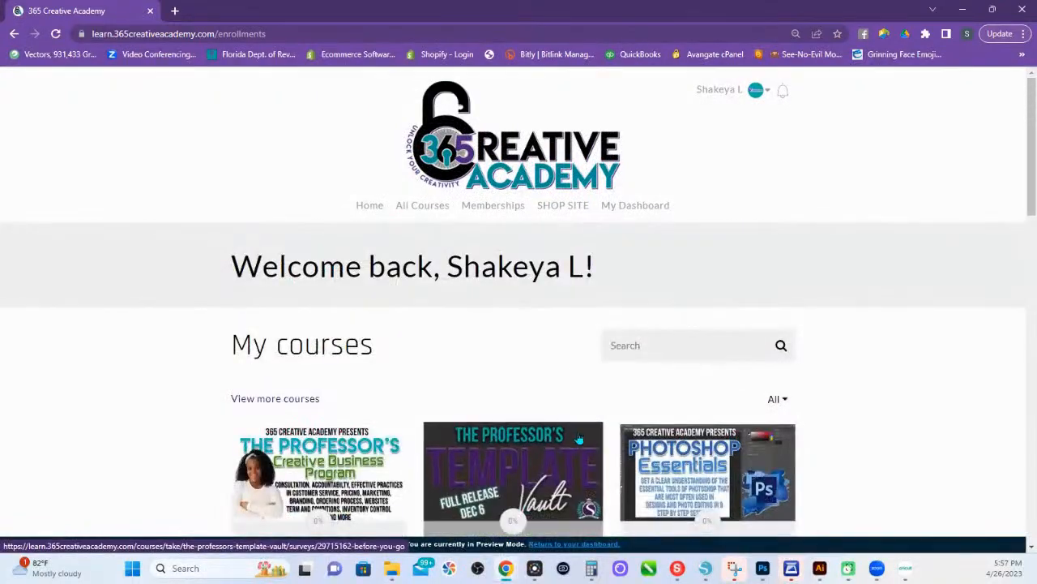
scroll(519, 407, "down", 3)
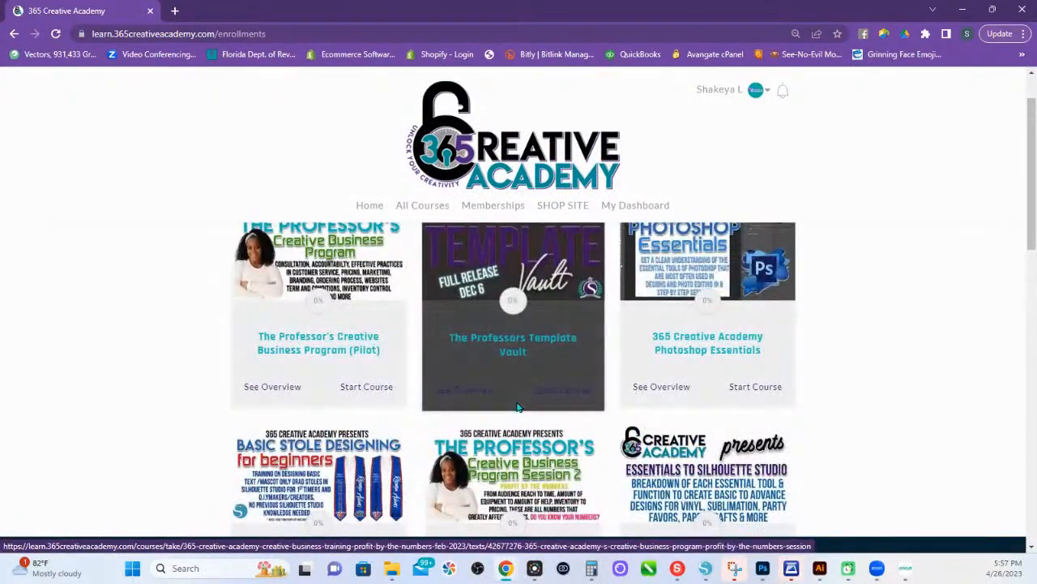
left_click(500, 273)
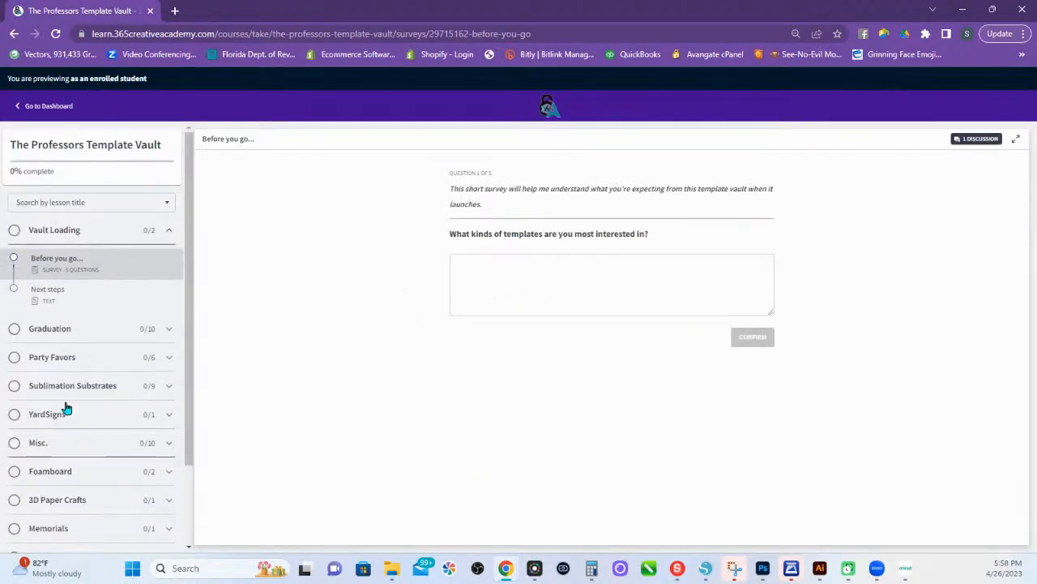
Expand the vault's Graduation section and examine its template downloads.
scroll(68, 381, "down", 1)
scroll(70, 359, "up", 1)
left_click(57, 334)
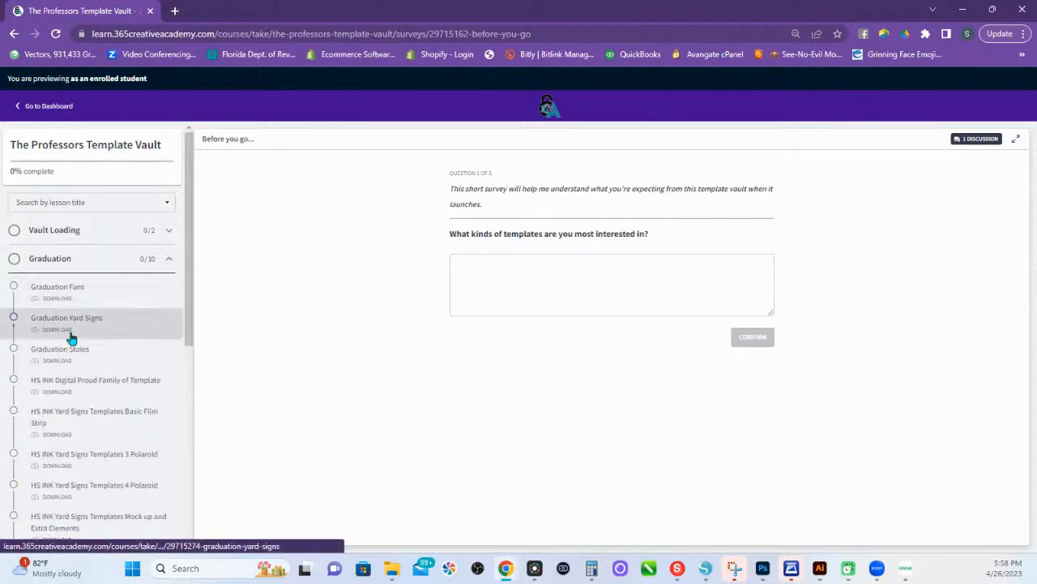
scroll(72, 338, "down", 3)
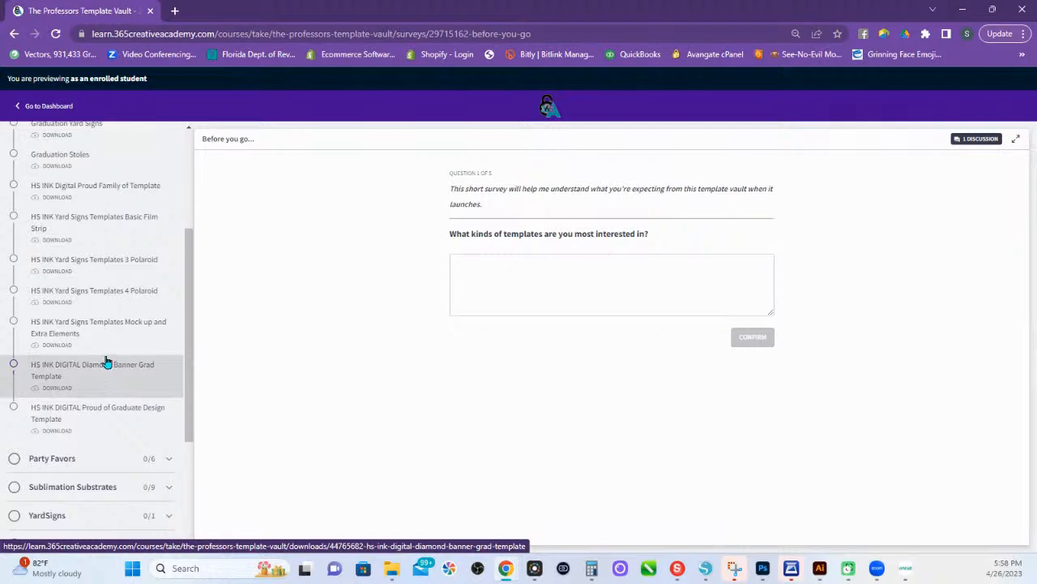
scroll(91, 367, "up", 3)
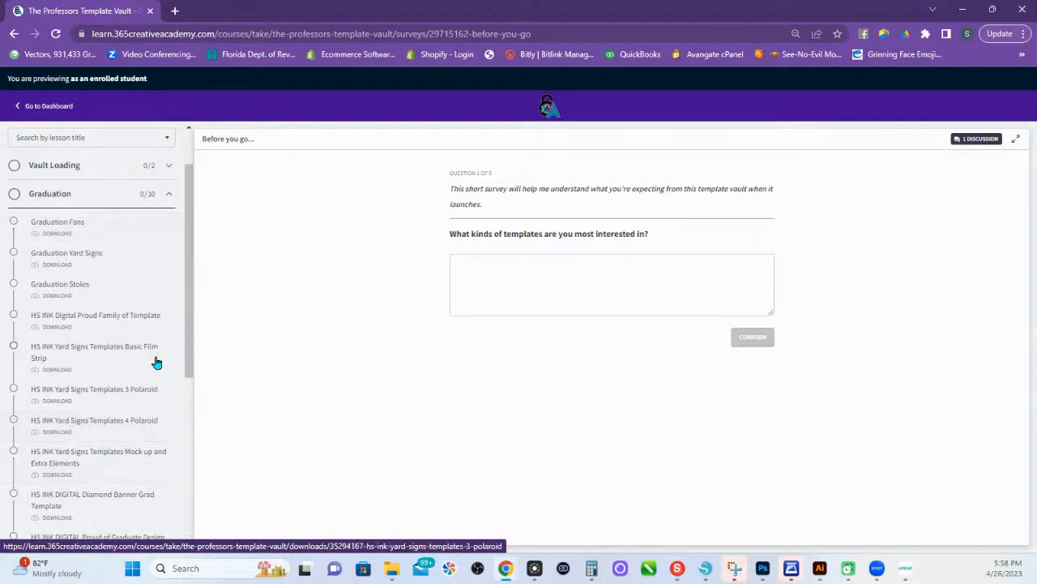
scroll(150, 477, "down", 1)
scroll(150, 476, "down", 2)
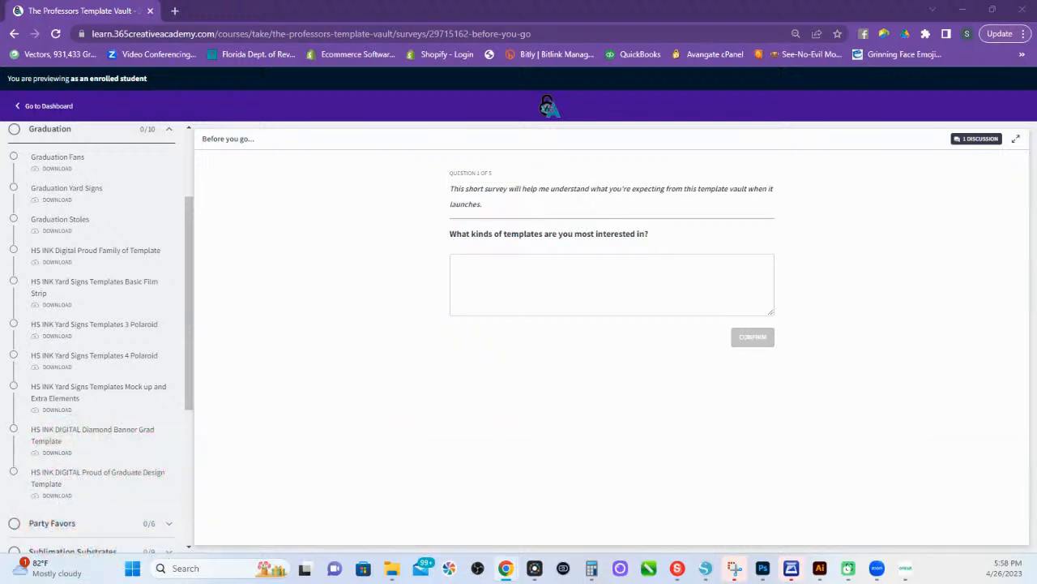
Return to the HS INK shop in the browser, open its home page and look through the featured courses.
left_click(704, 571)
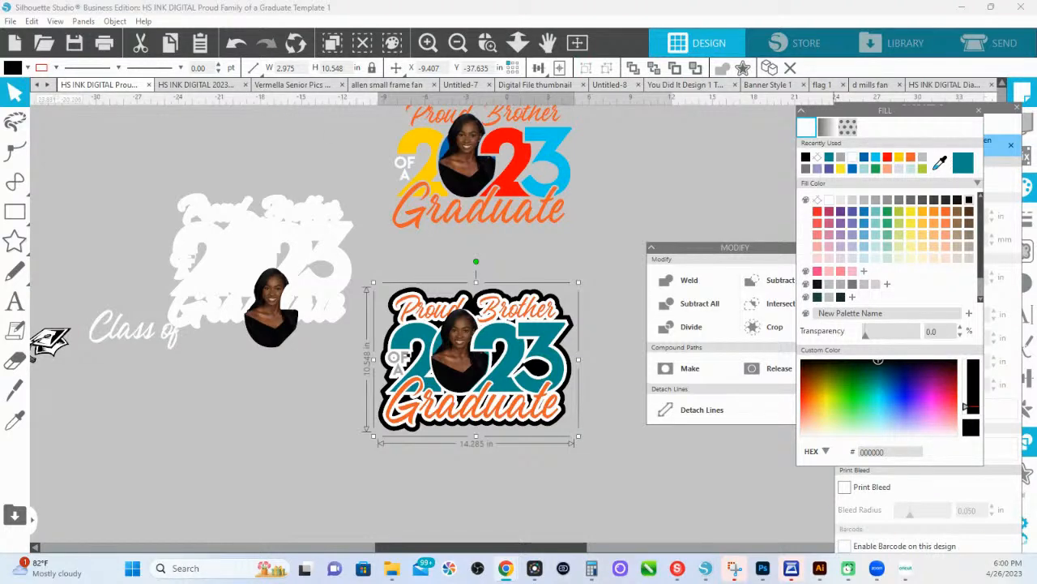
key("alt+Tab")
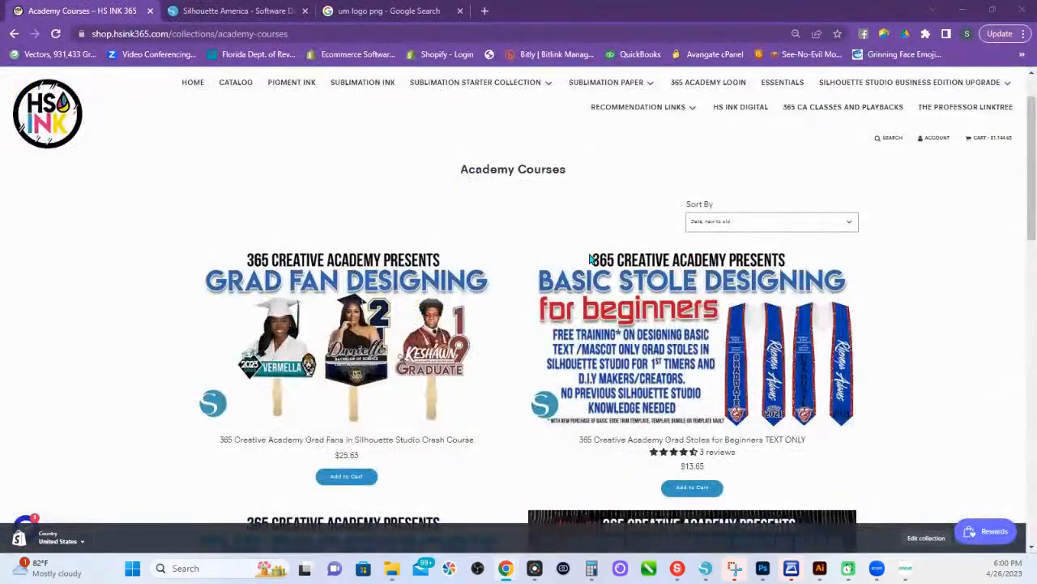
left_click(58, 119)
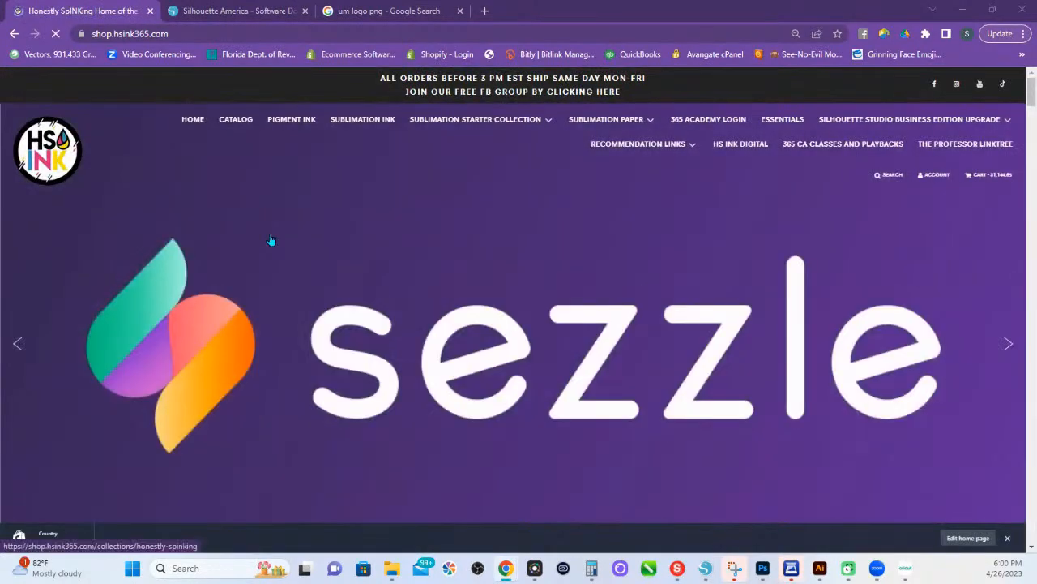
scroll(427, 291, "down", 3)
scroll(437, 293, "down", 5)
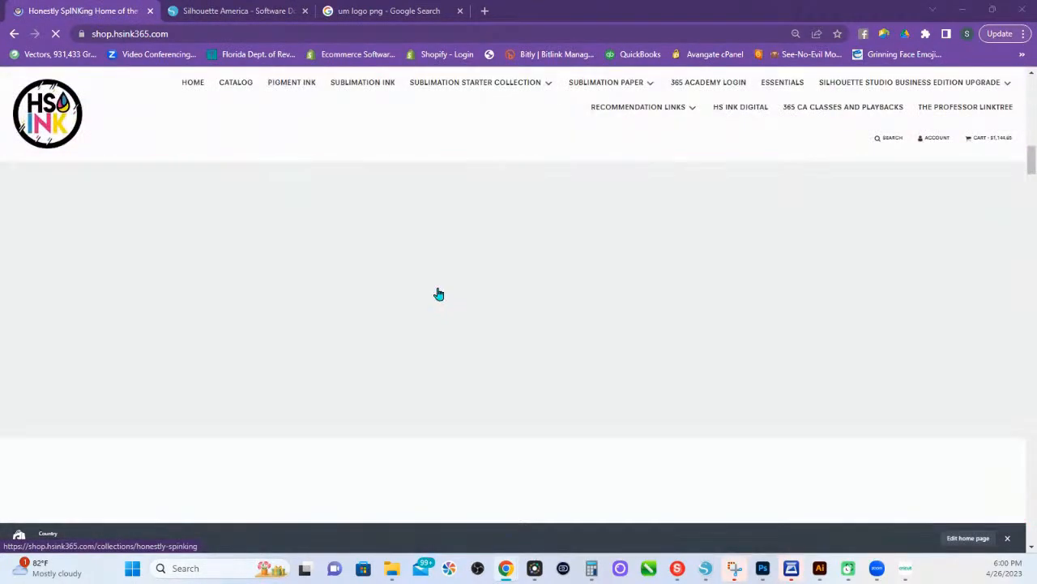
scroll(438, 294, "down", 2)
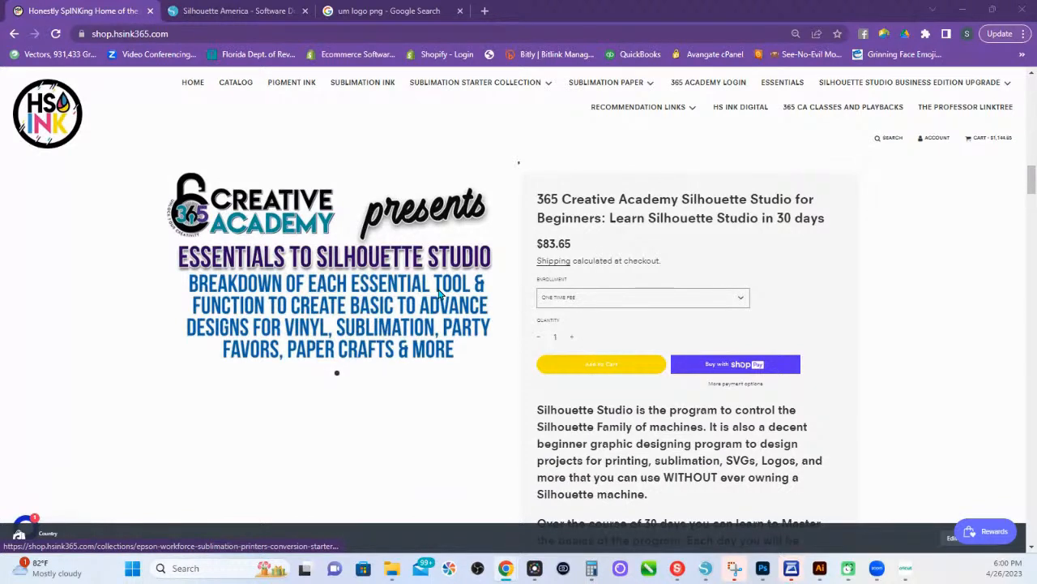
scroll(437, 294, "down", 3)
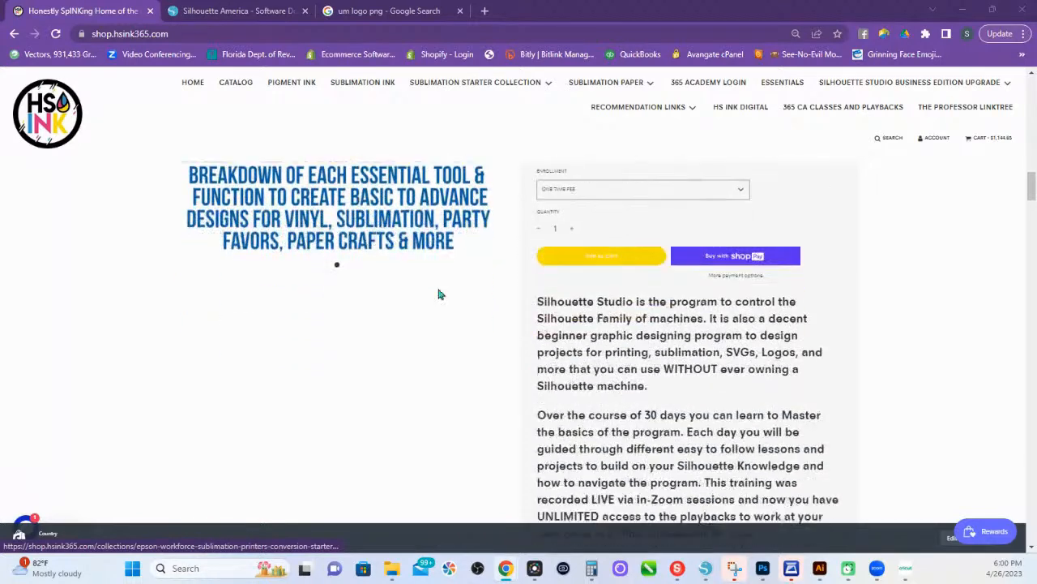
scroll(437, 294, "down", 10)
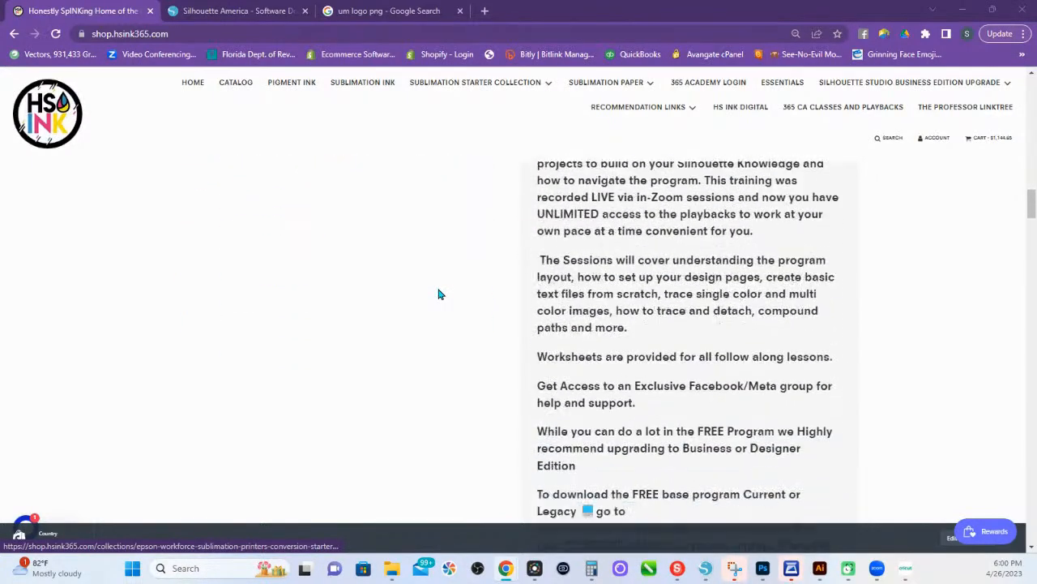
scroll(438, 294, "down", 3)
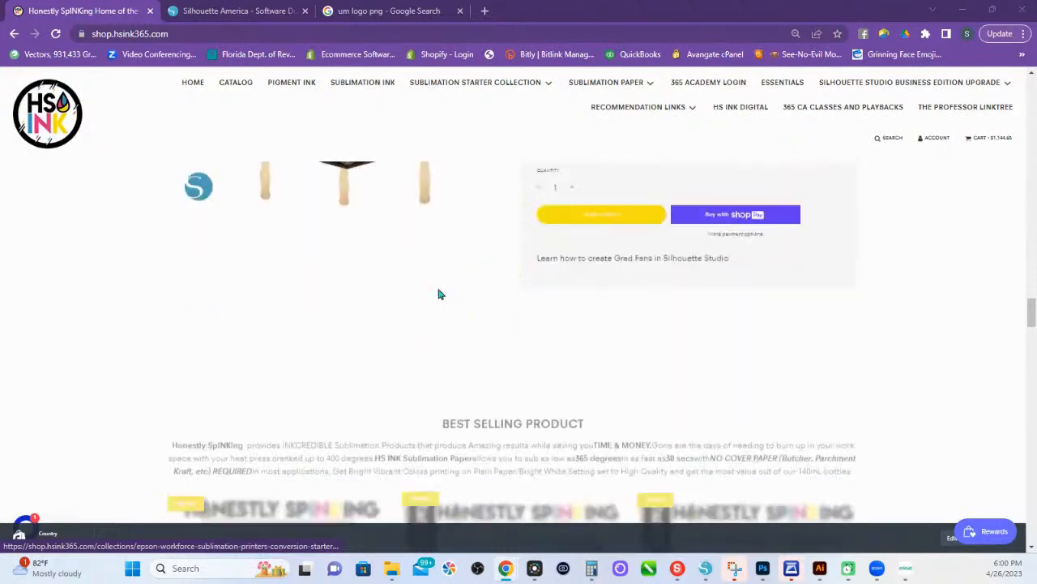
Find the 365 Creative Academy Grad Fans in Silhouette Studio Crash Course on the shop's home page and examine its listing.
scroll(437, 294, "up", 5)
scroll(439, 294, "down", 2)
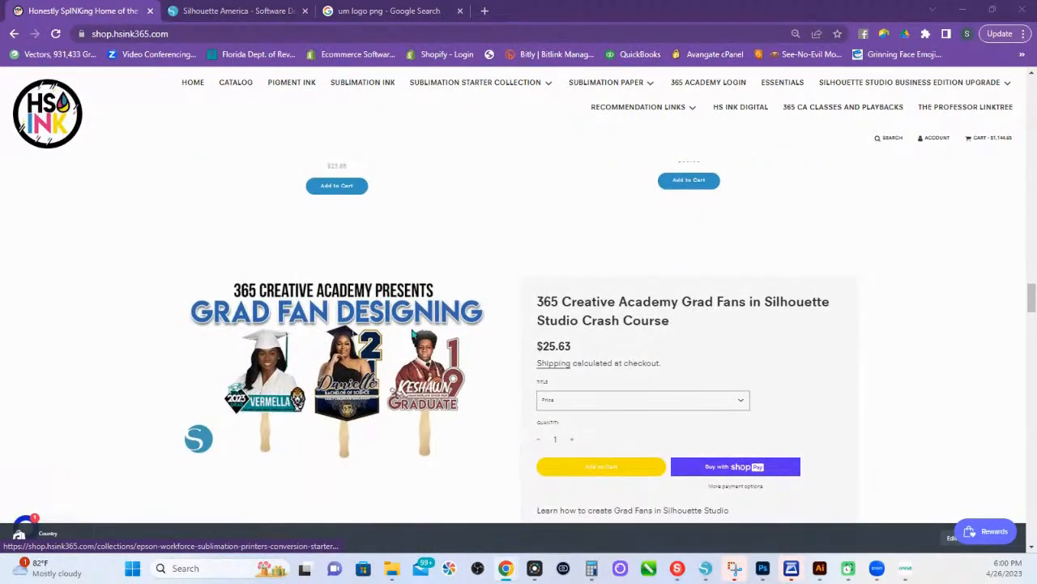
scroll(381, 332, "down", 1)
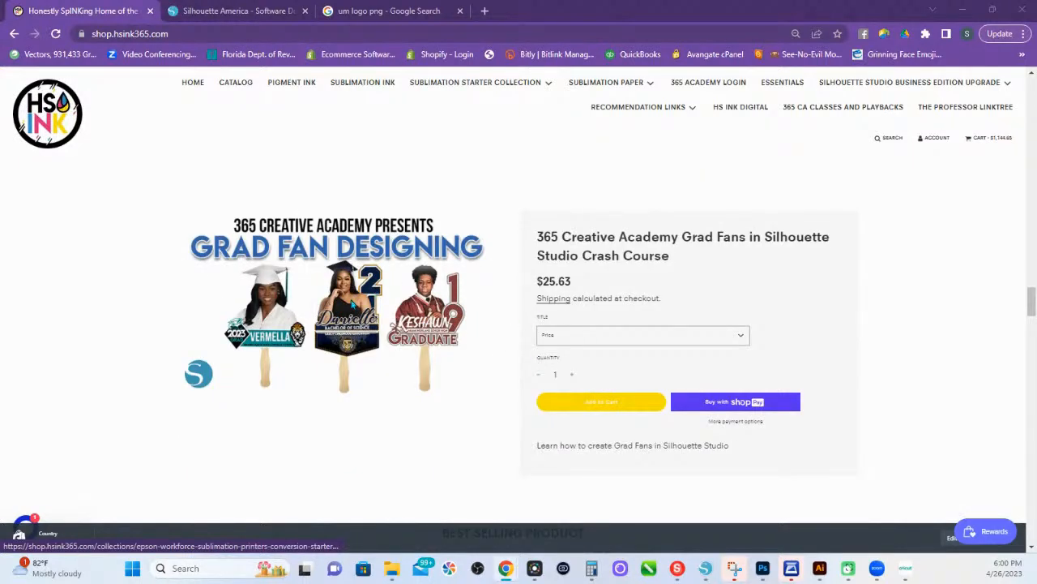
scroll(414, 325, "down", 1)
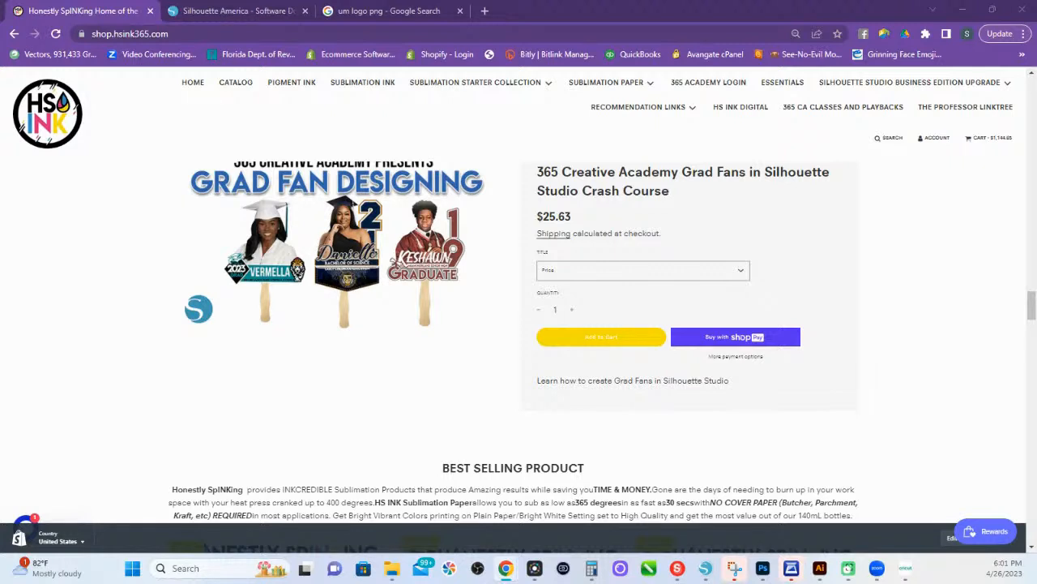
Switch to Silhouette Studio and look through the You Did It Design 1 template, Untitled-8, the graduate portrait fans and the small frame fan.
left_click(705, 567)
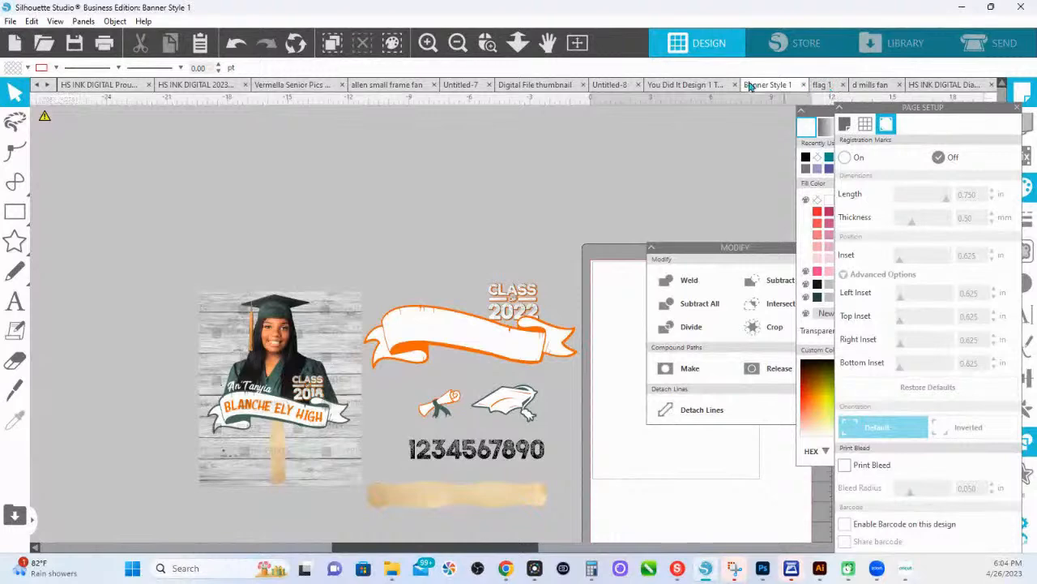
left_click(694, 86)
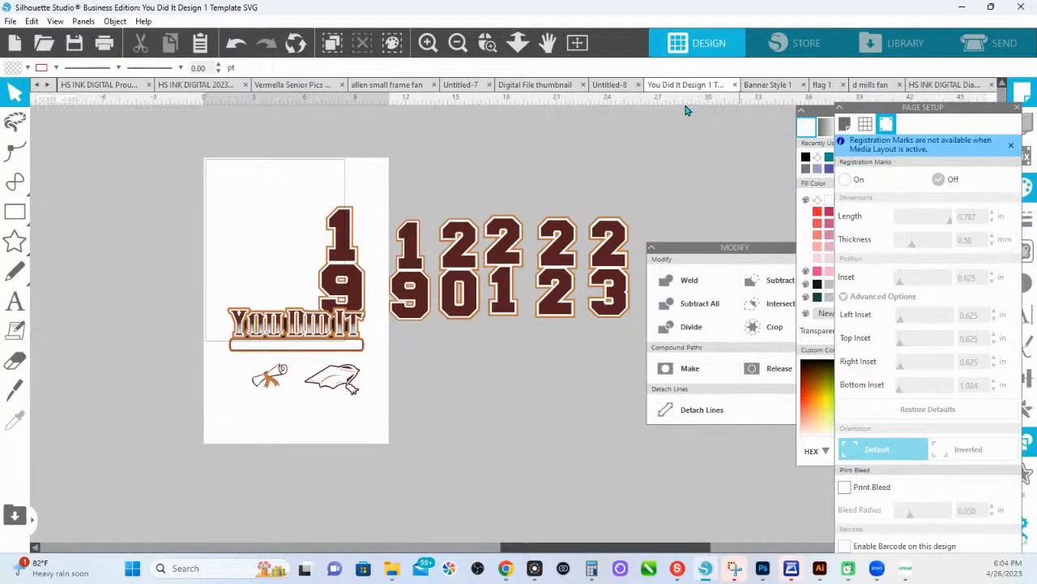
left_click(609, 85)
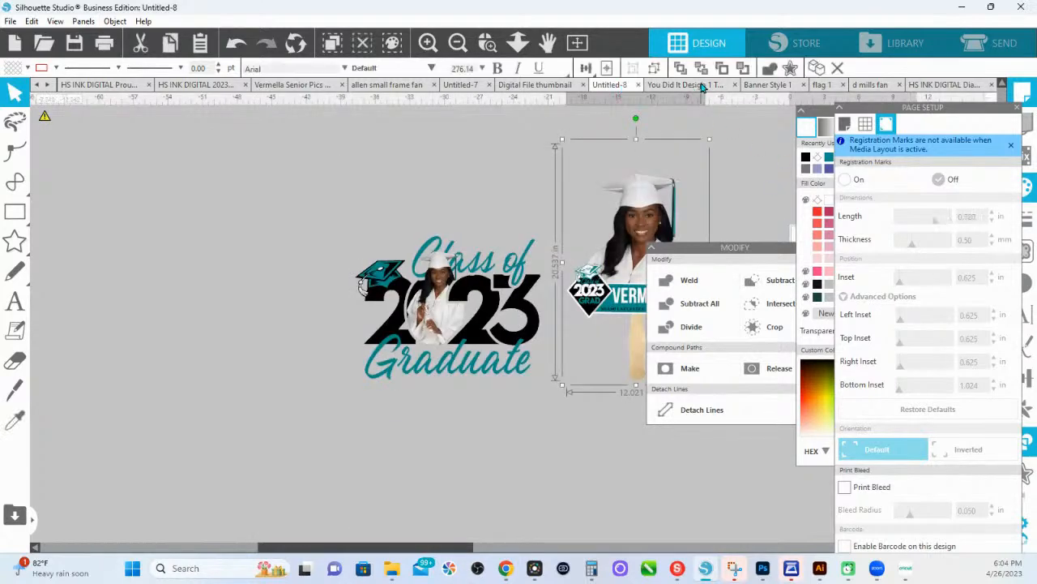
left_click(869, 84)
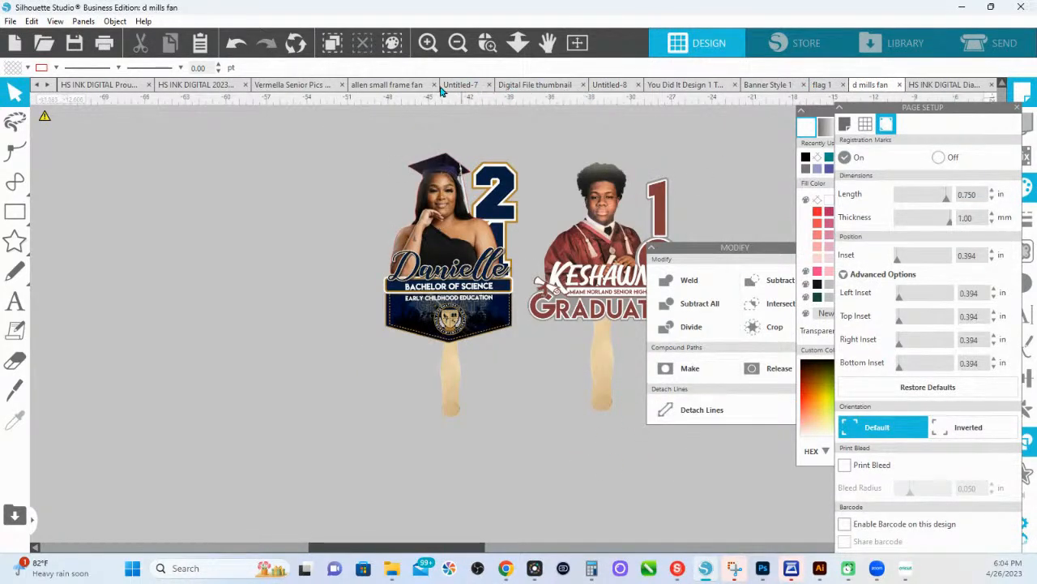
left_click(399, 89)
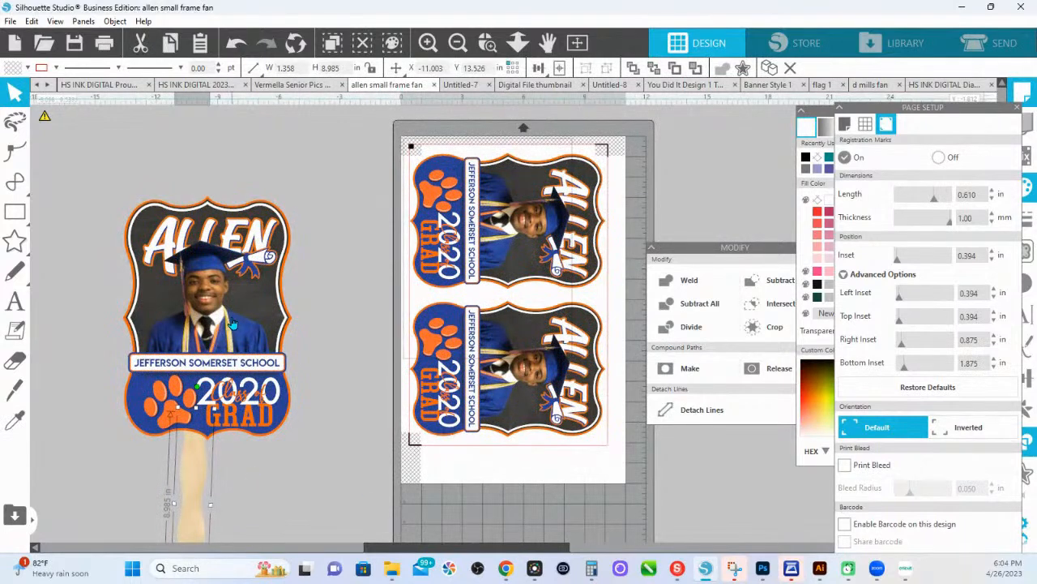